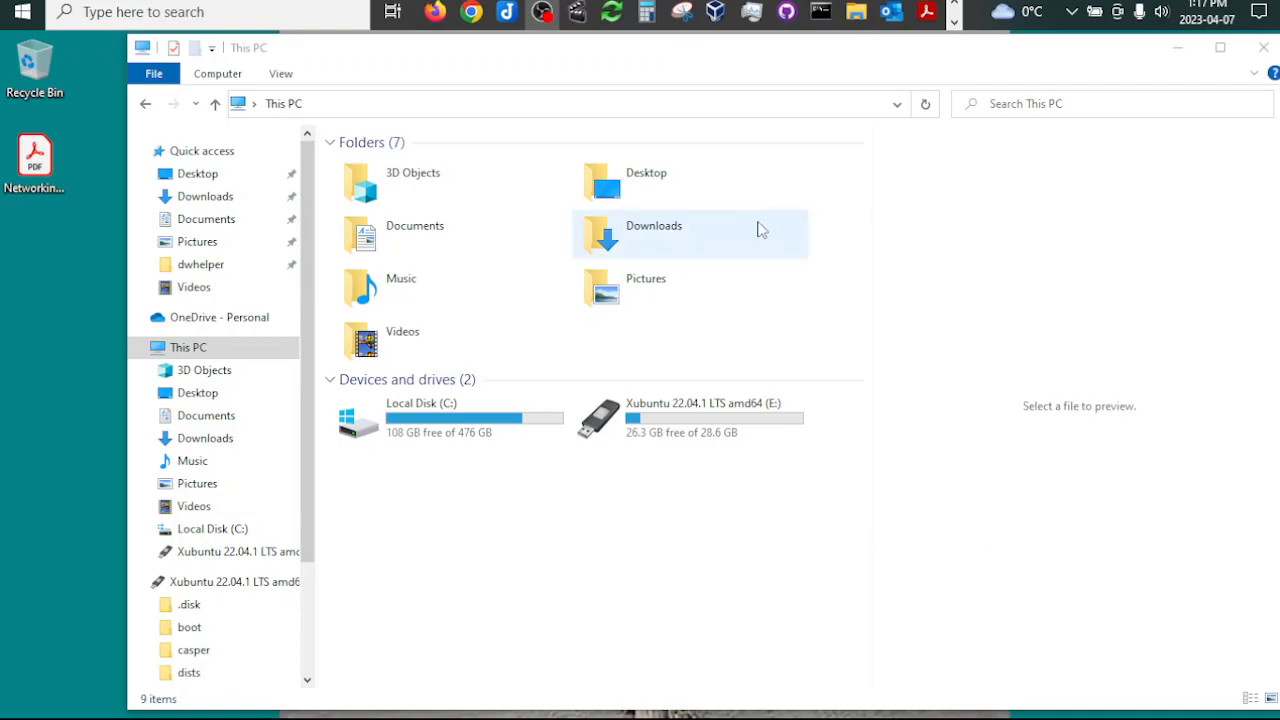
Step: Switch to Chrome and read the introductory description of VeraCrypt on its home page
left_click_drag(643, 57, 647, 54)
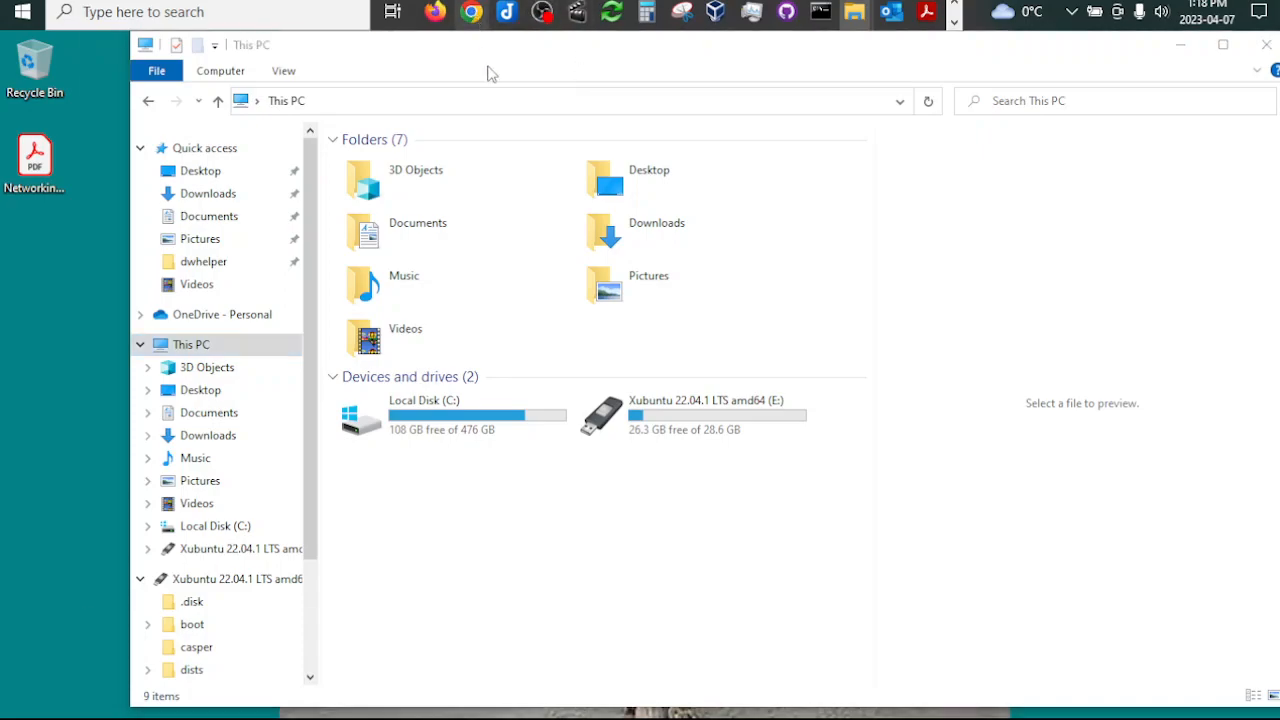
left_click(471, 12)
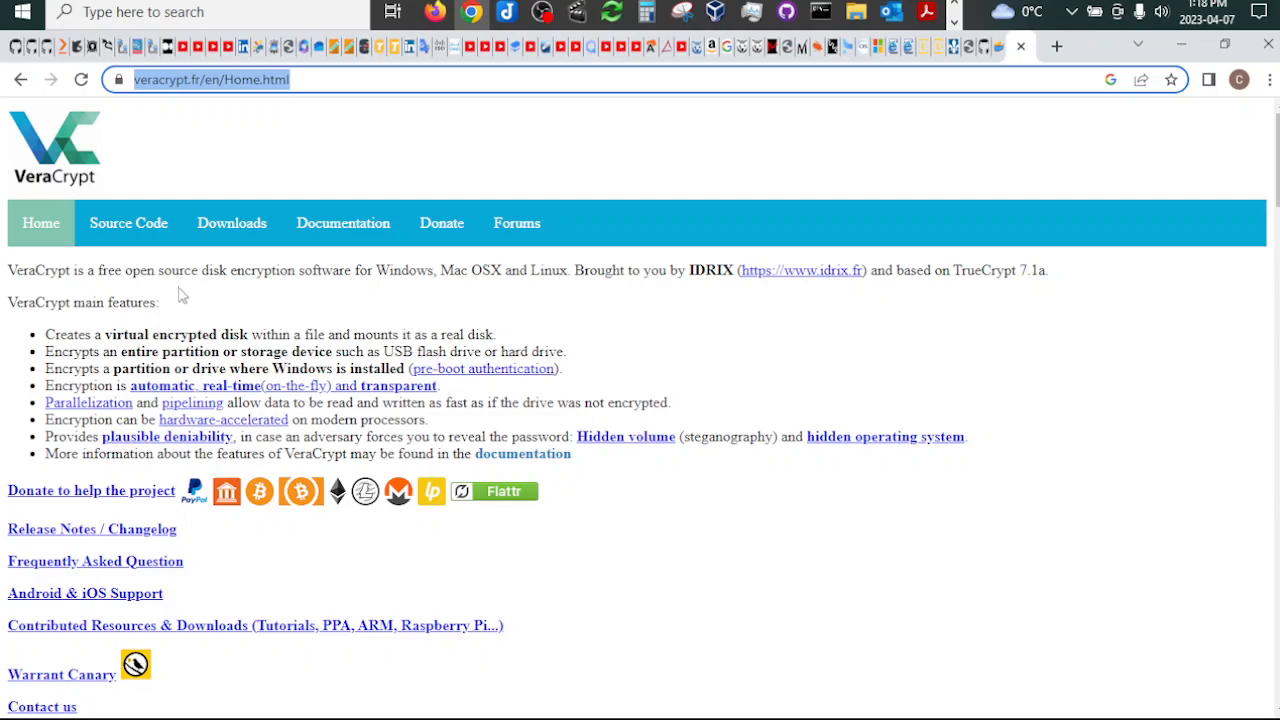
left_click_drag(9, 270, 1083, 285)
left_click(746, 320)
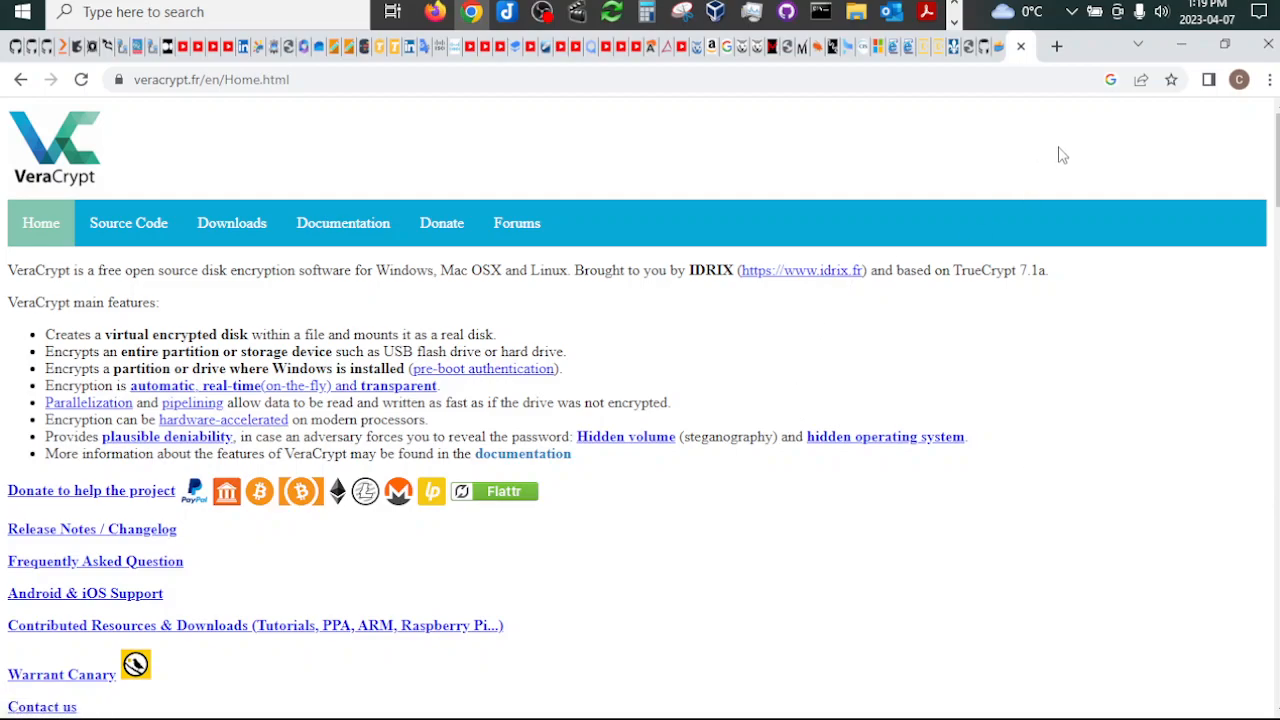
Step: Open the VeraCrypt downloads page and examine the packages offered for Windows, macOS, Linux, Raspberry Pi and the user guide
left_click(234, 234)
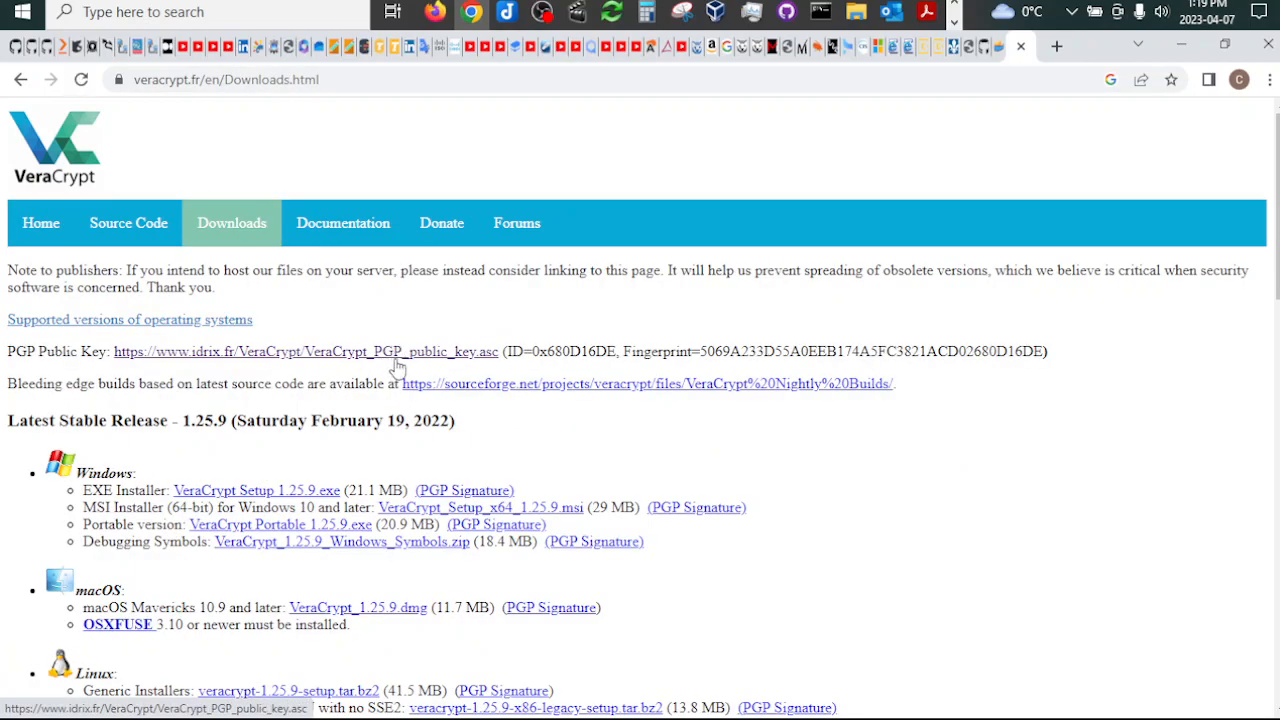
scroll(397, 368, "down", 1)
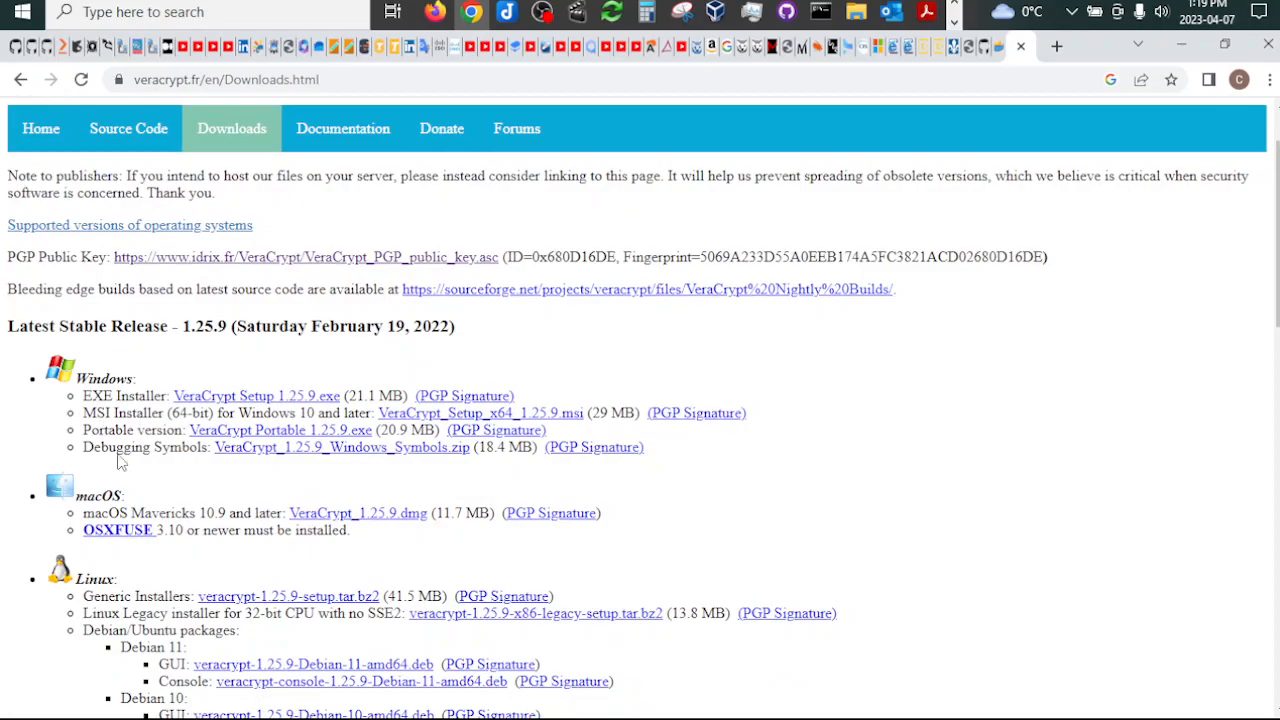
scroll(120, 472, "down", 4)
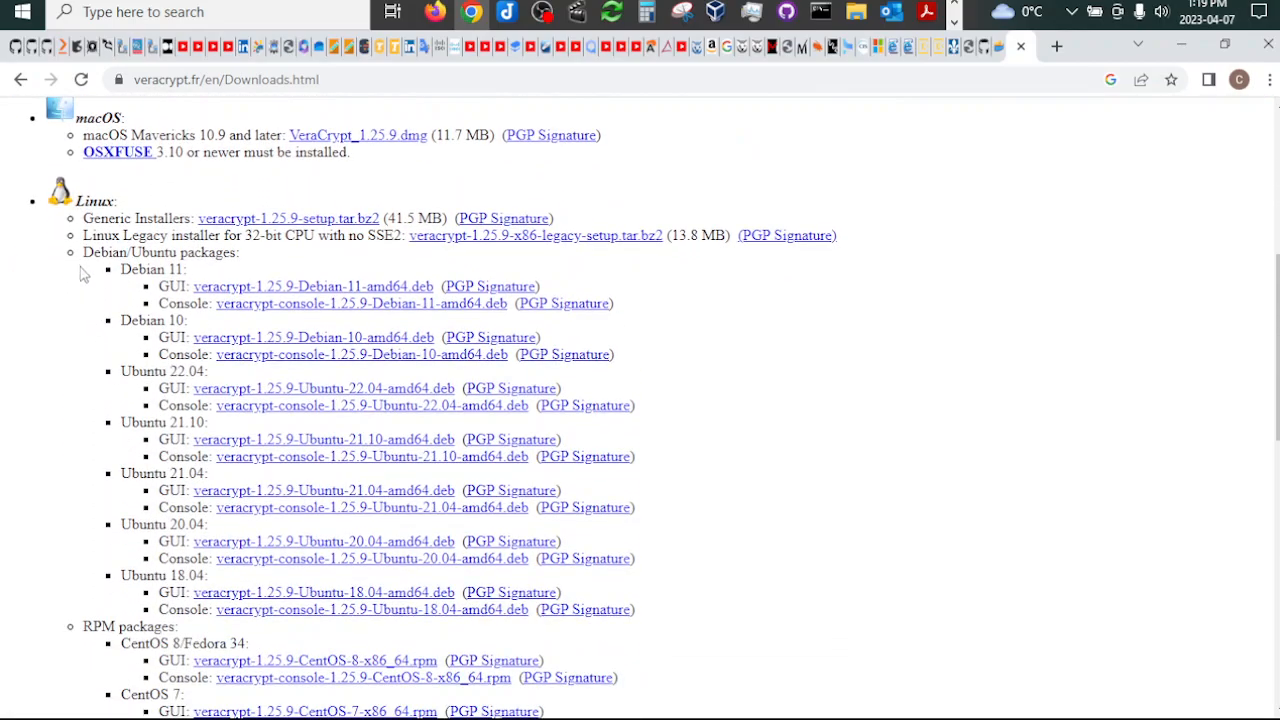
scroll(114, 220, "down", 4)
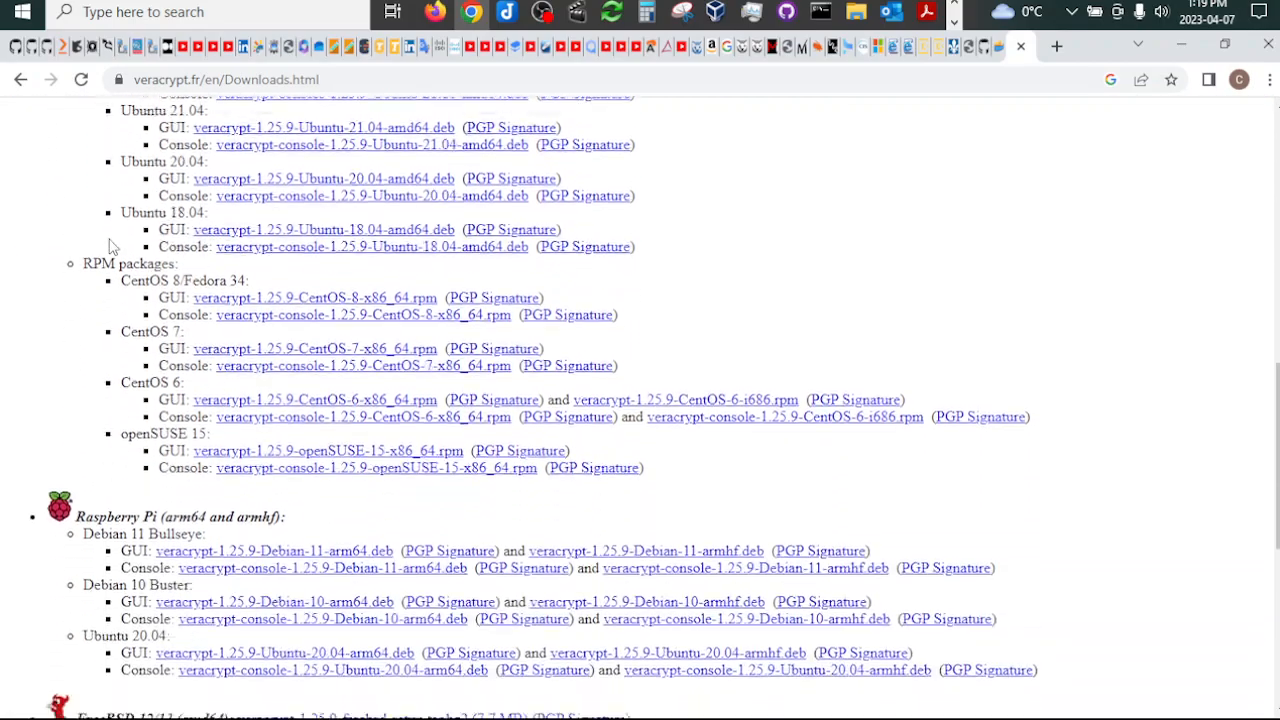
scroll(119, 317, "down", 2)
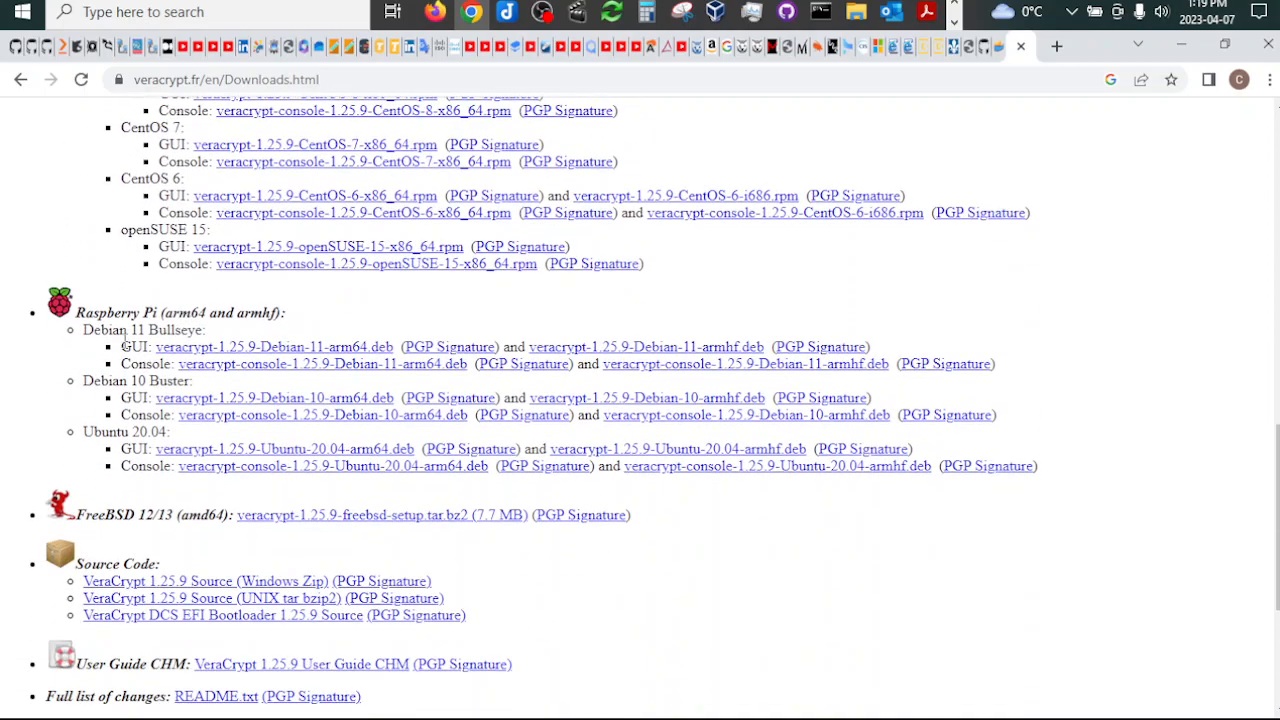
left_click_drag(77, 312, 298, 326)
scroll(221, 356, "down", 2)
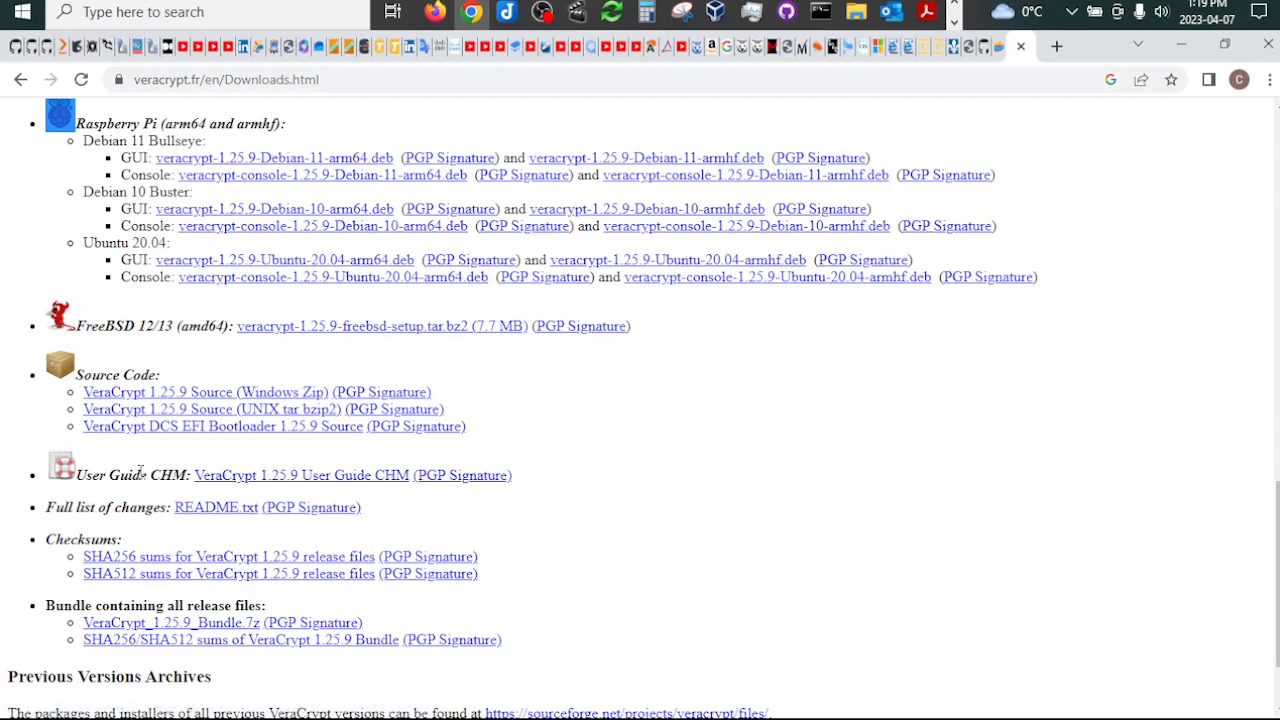
left_click_drag(147, 475, 75, 477)
scroll(140, 470, "down", 2)
scroll(140, 475, "up", 1)
scroll(143, 473, "up", 12)
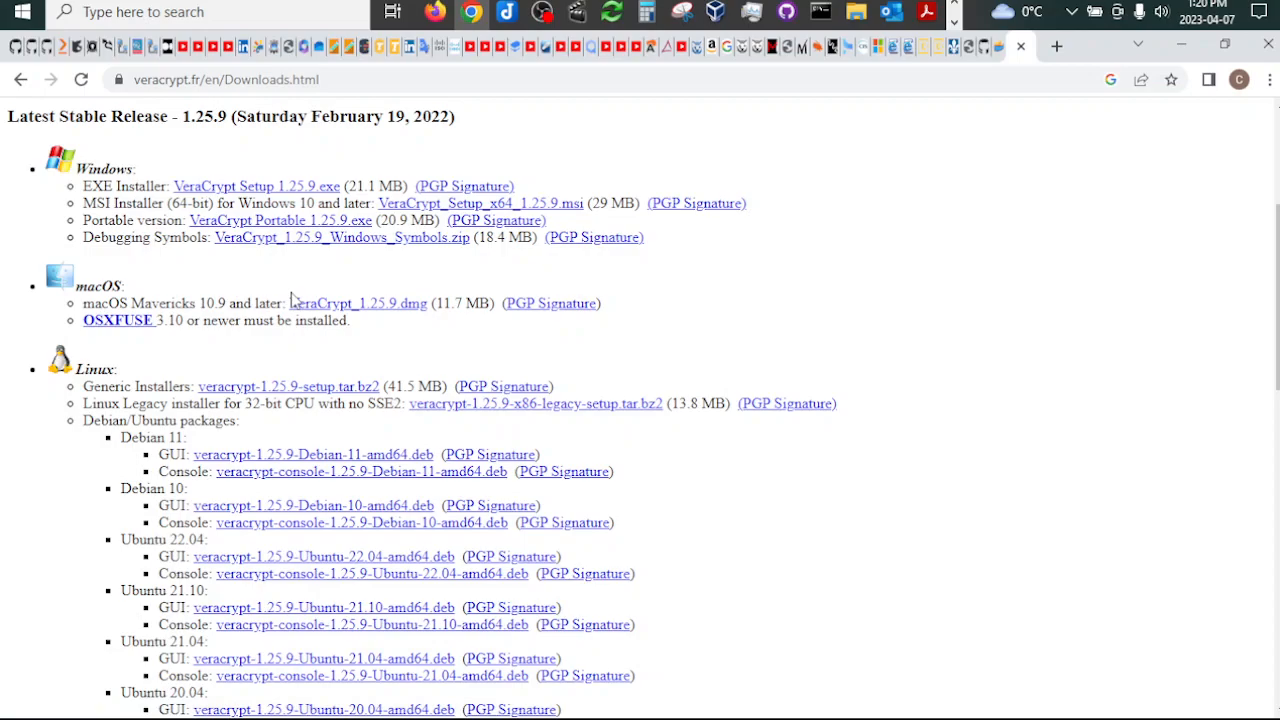
Step: Download VeraCrypt Portable 1.25.9.exe for Windows, clear its entry from the browser's download list and close that list
left_click(328, 224)
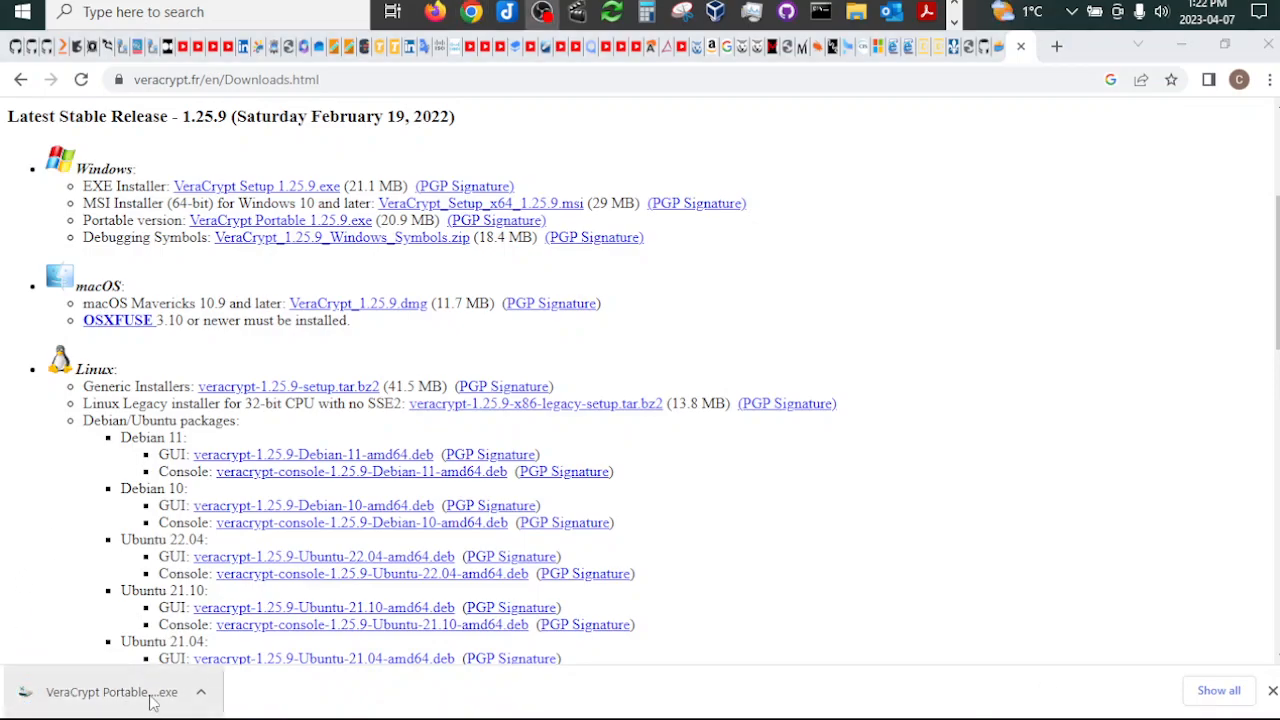
left_click(1185, 698)
left_click(940, 236)
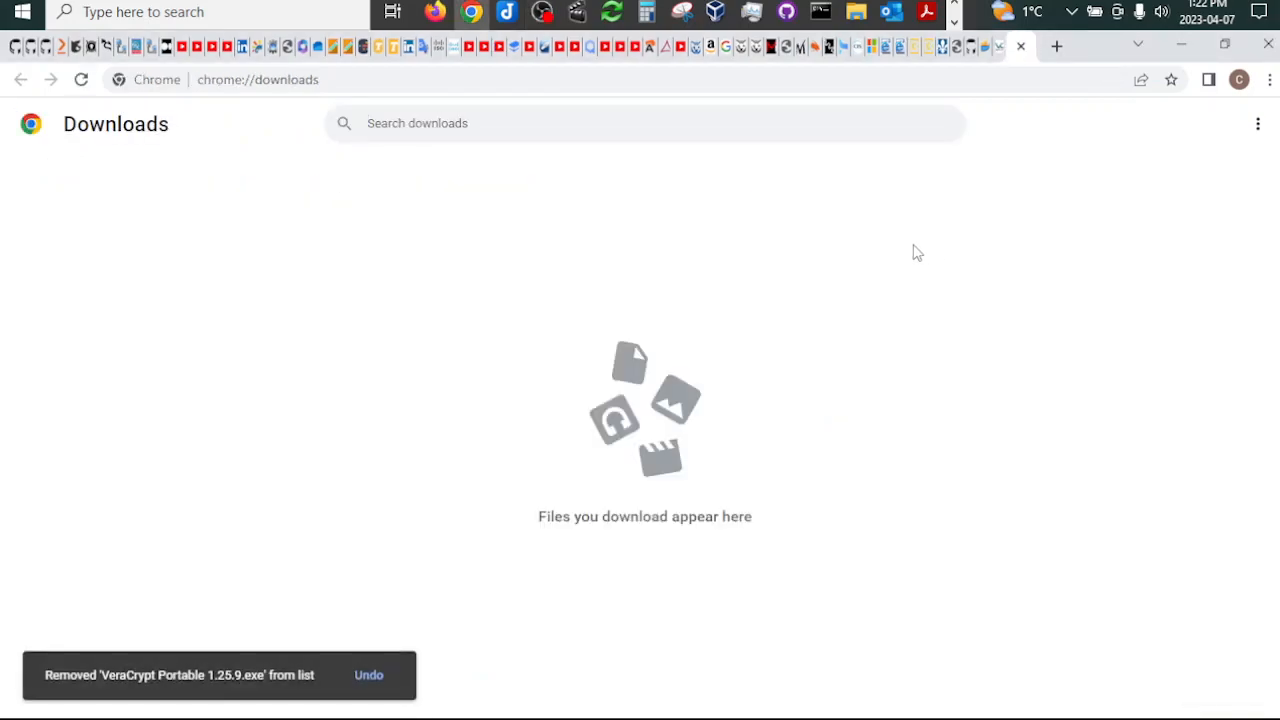
left_click(1020, 47)
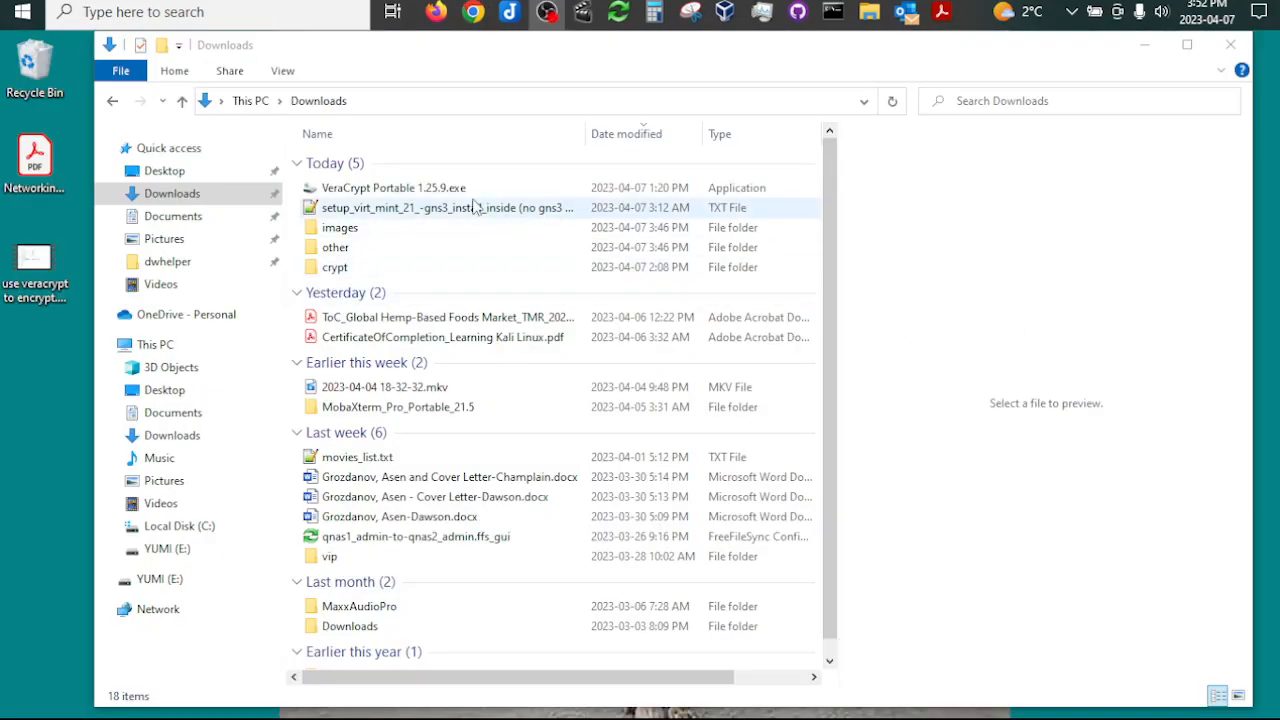
Step: Run VeraCrypt Portable 1.25.9.exe from the Downloads folder with English as the setup language and accept the license terms
double_click(397, 193)
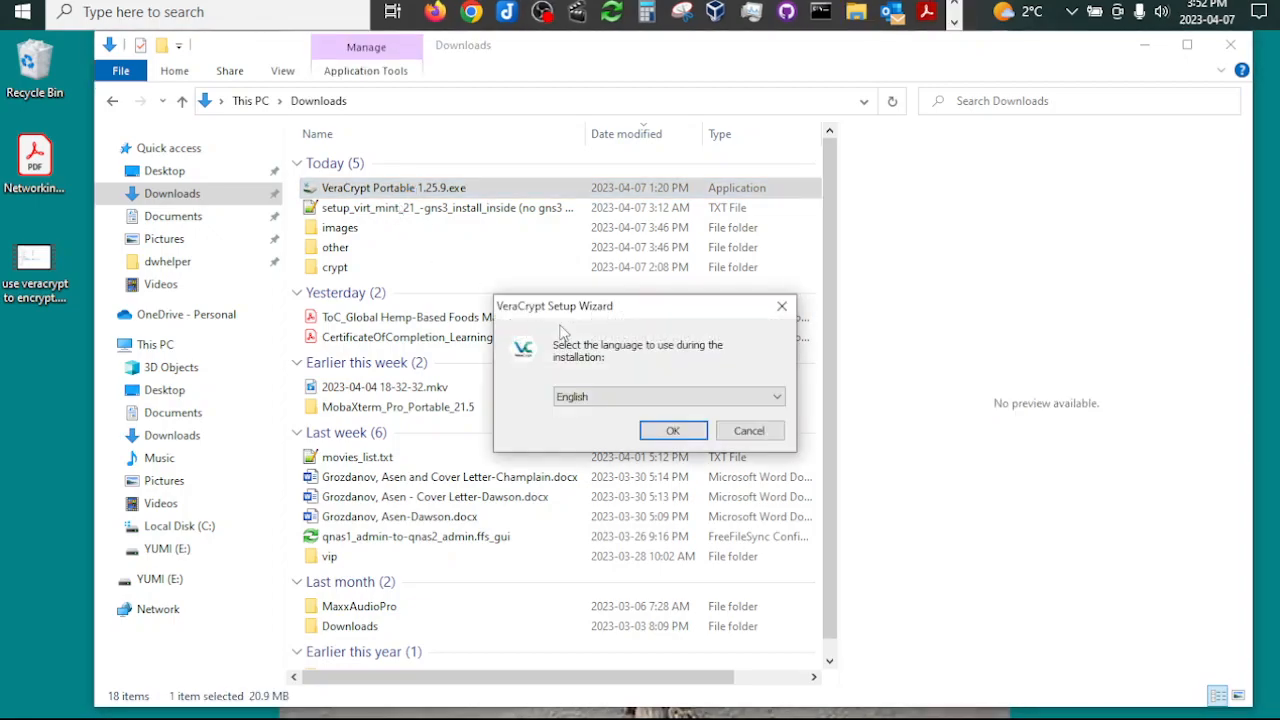
left_click(679, 428)
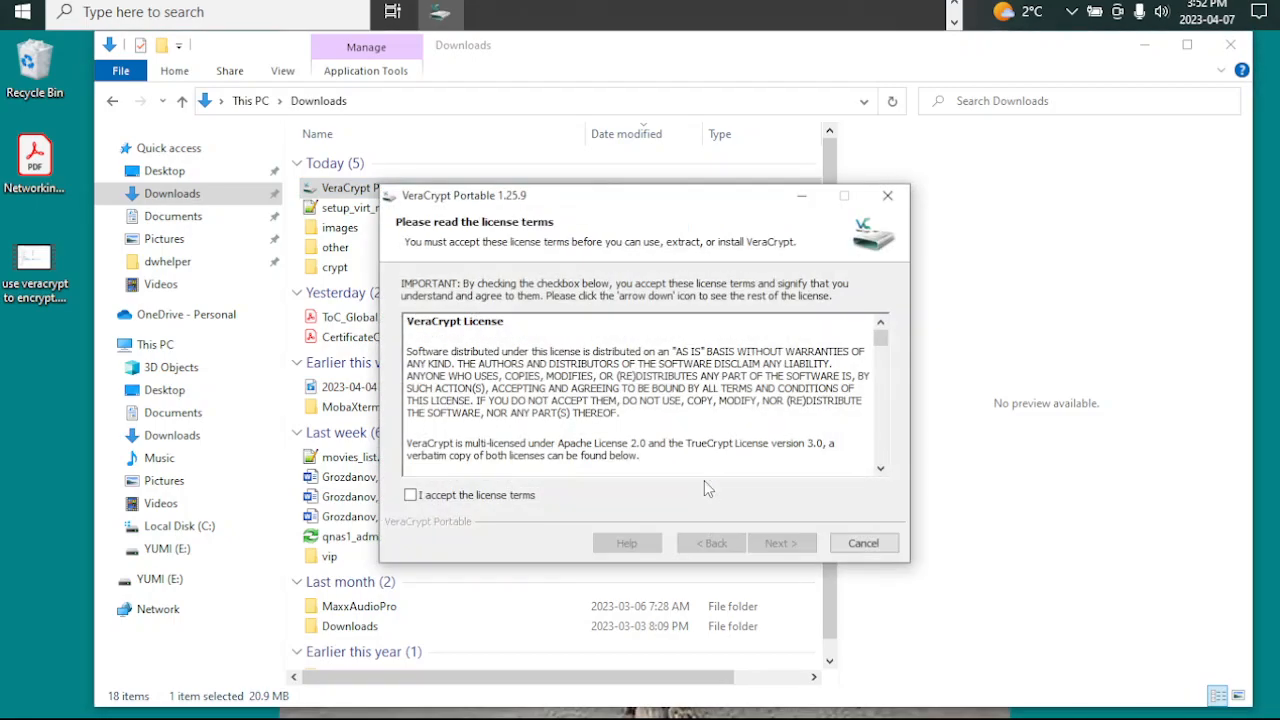
left_click(474, 498)
left_click(770, 543)
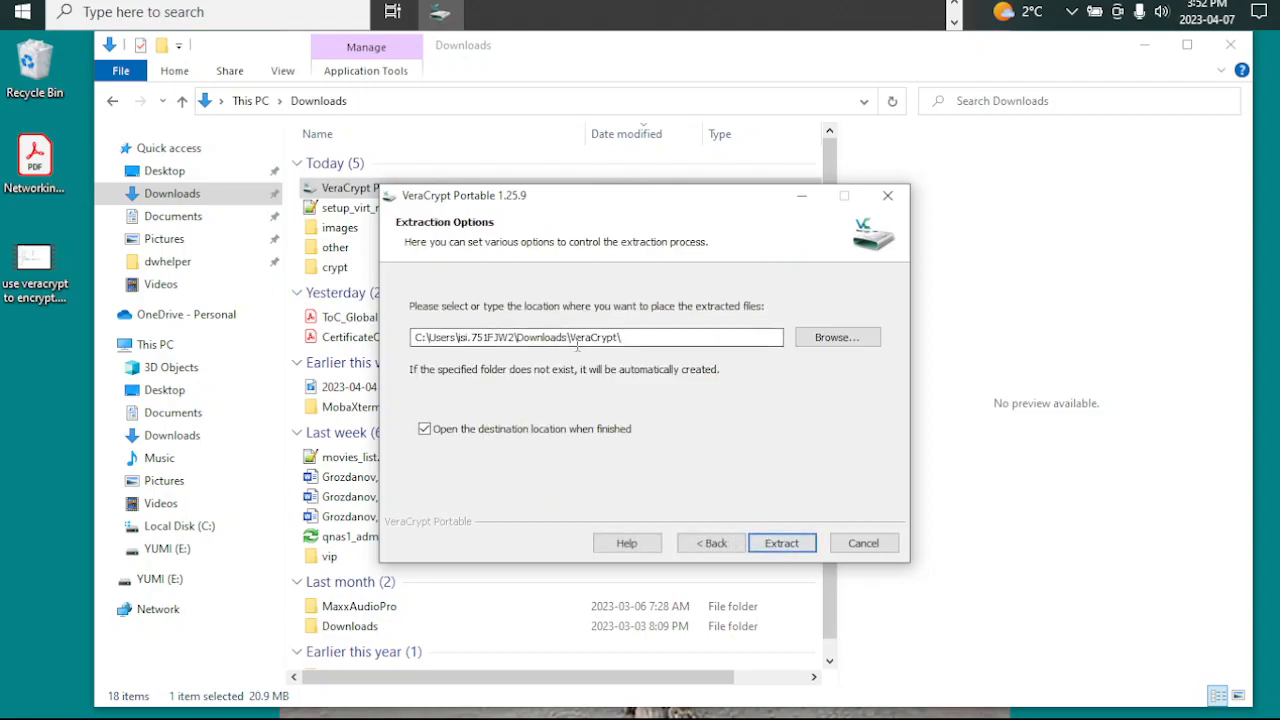
Step: Copy the VeraCrypt folder name from the extraction path and choose the YUMI (E:) drive as the destination
left_click_drag(631, 337, 571, 338)
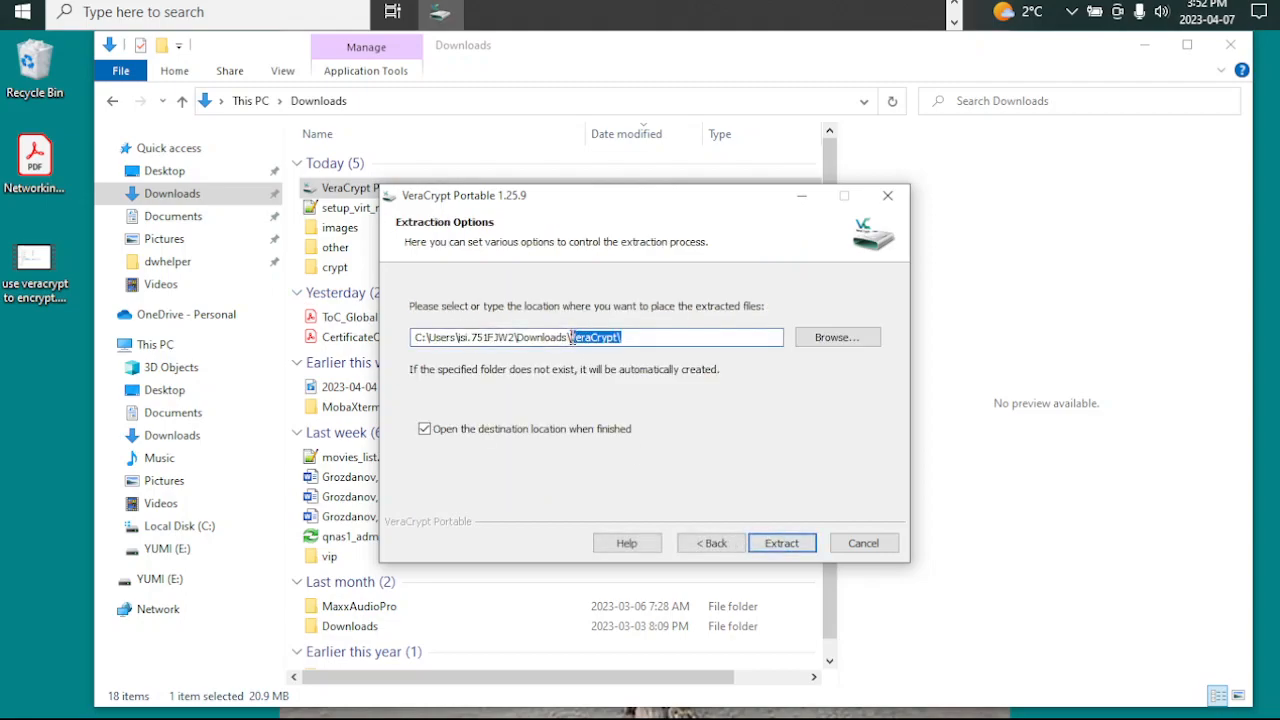
right_click(594, 343)
left_click(614, 403)
left_click(808, 341)
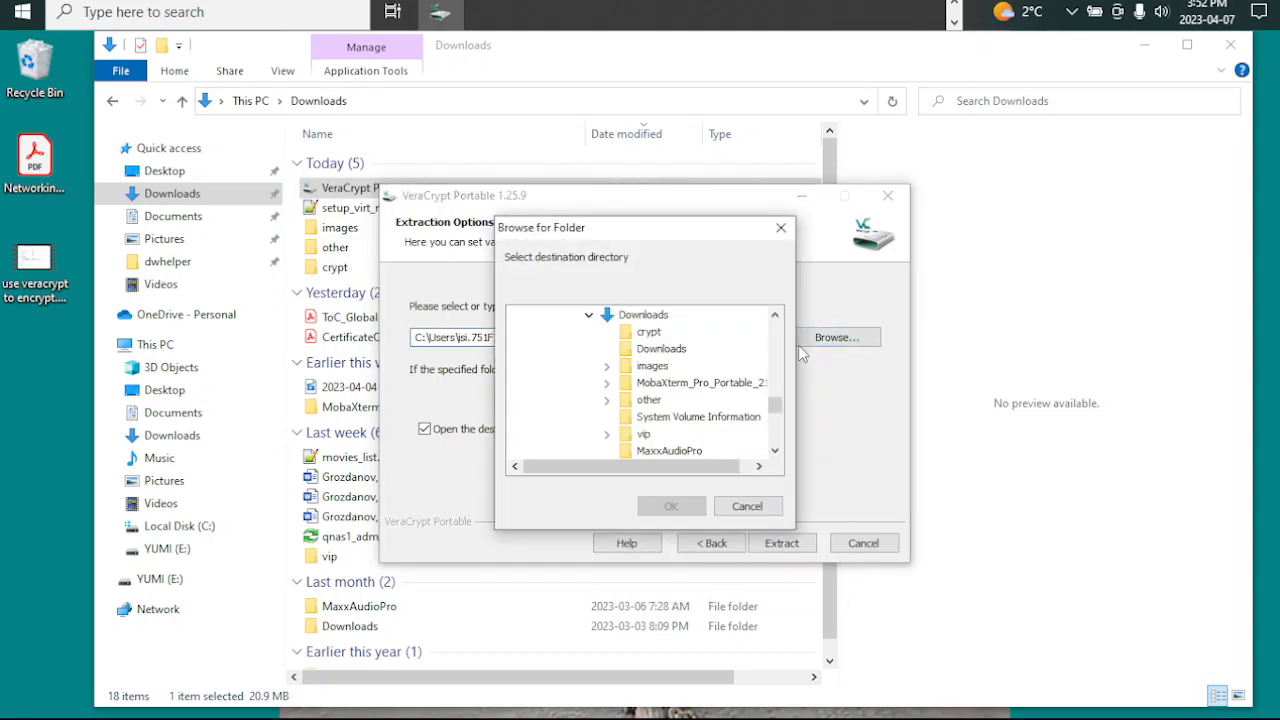
left_click(589, 315)
left_click_drag(773, 432, 770, 350)
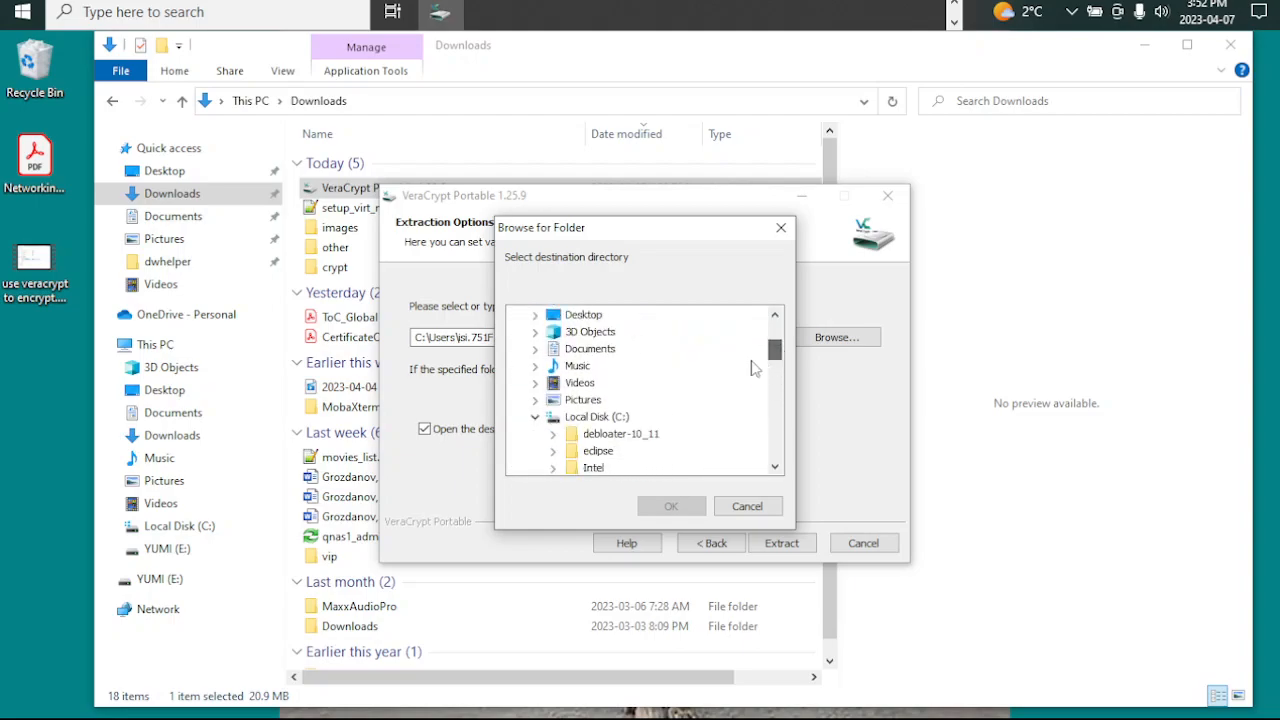
left_click(535, 417)
left_click(585, 452)
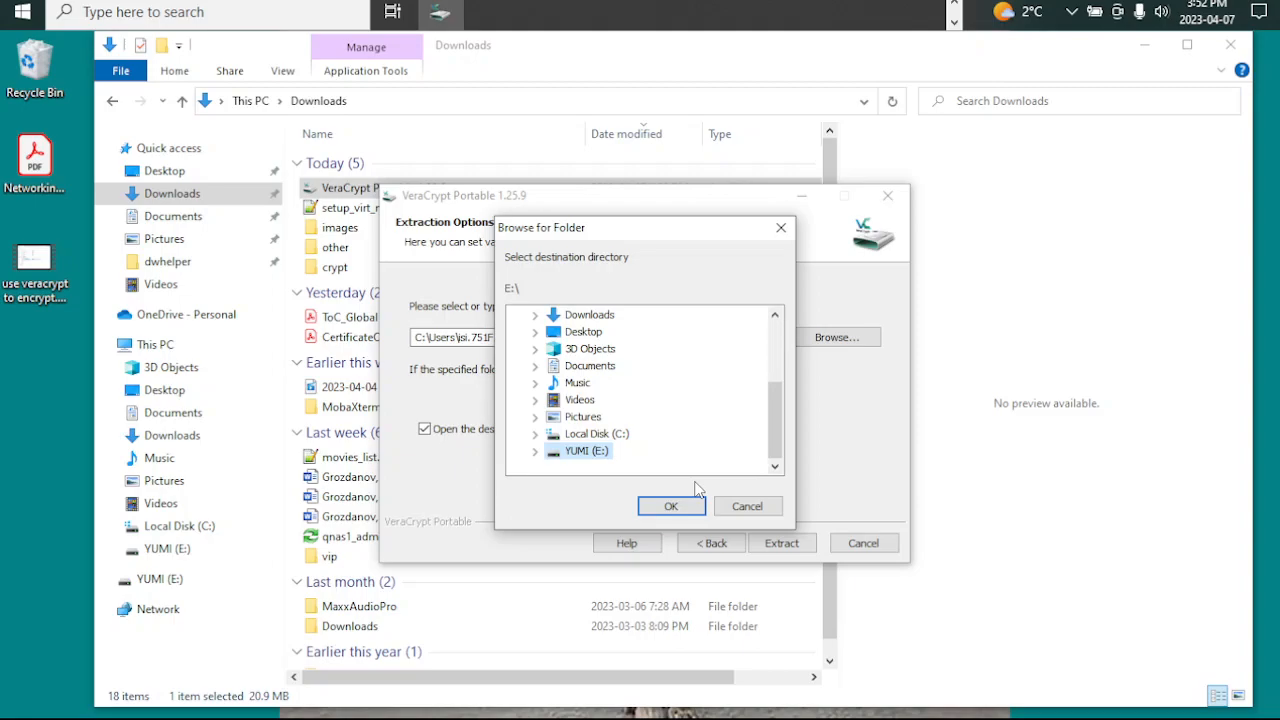
left_click(671, 507)
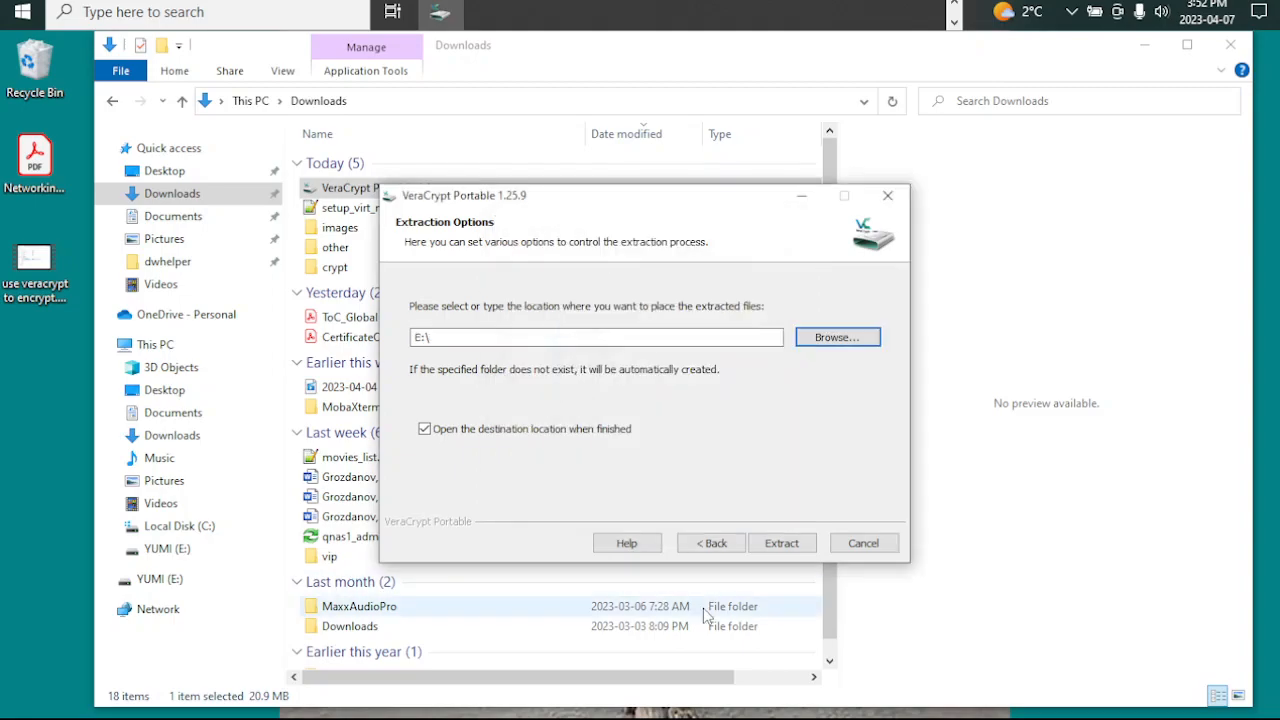
Step: Complete the extraction path as E:\VeraCrypt, extract the portable files there and finish the installer
left_click(509, 341)
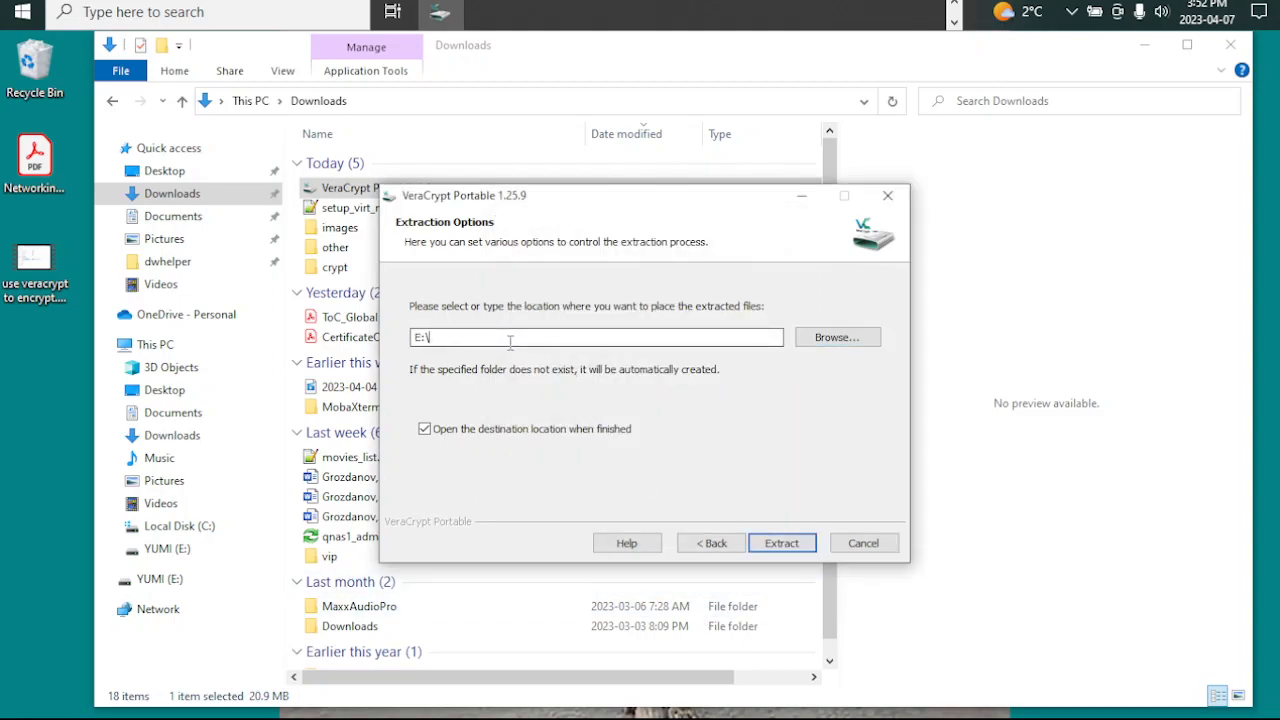
key("ctrl+v")
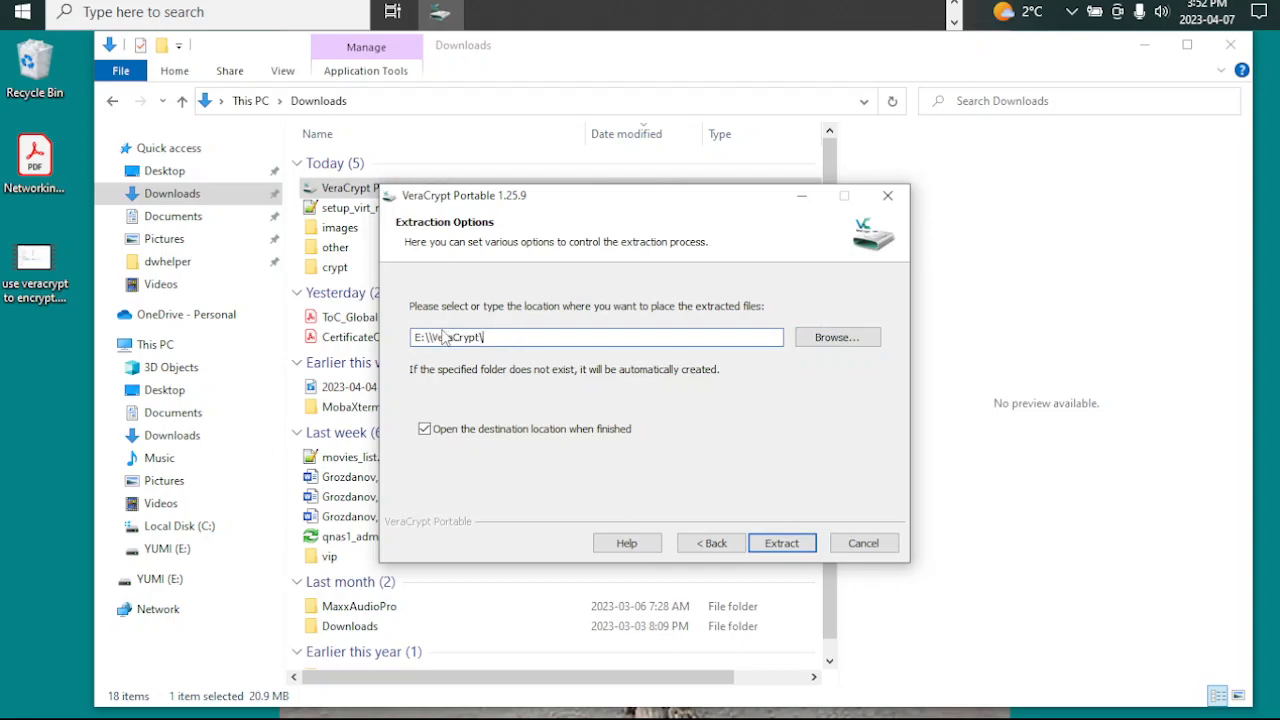
key("BackSpace")
left_click(784, 548)
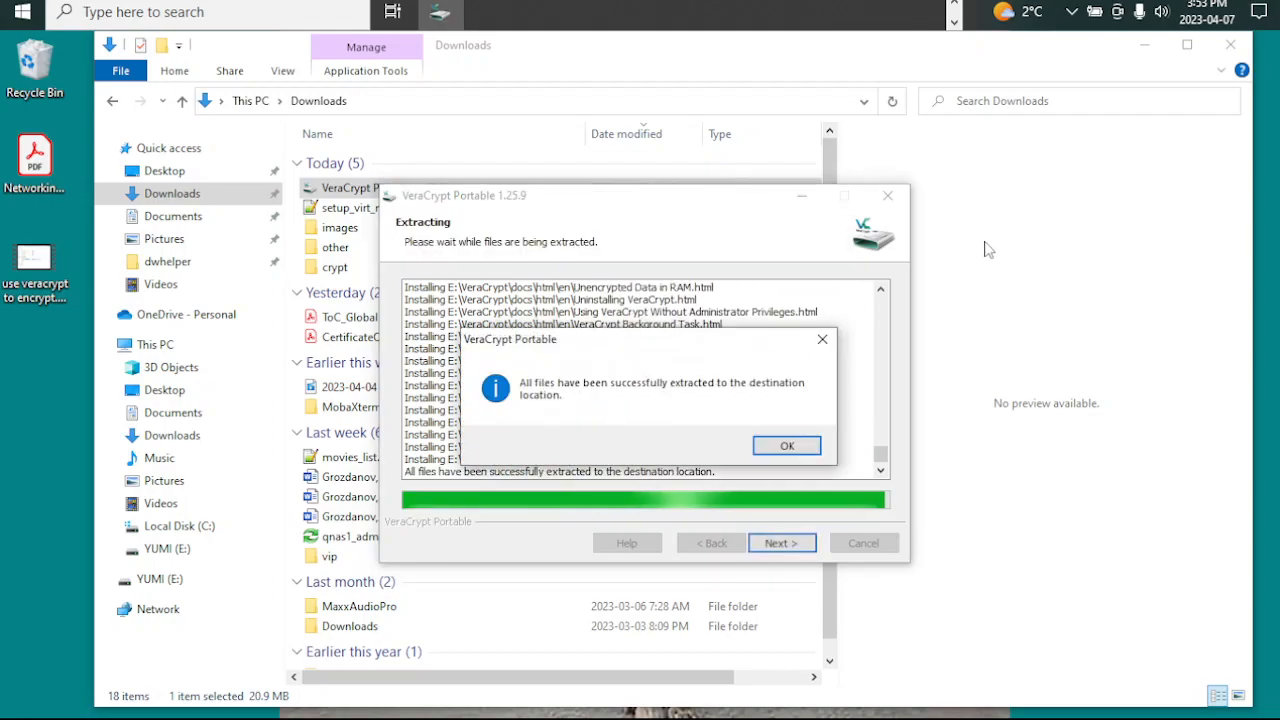
left_click(778, 447)
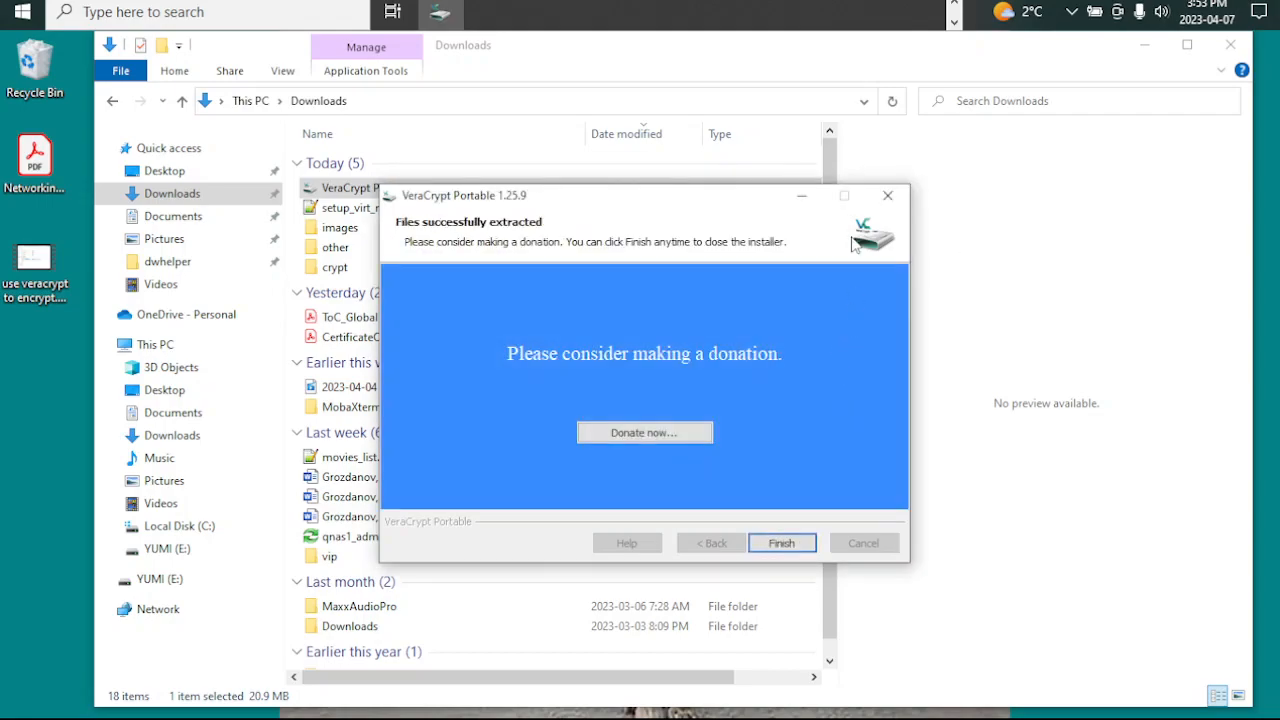
left_click(782, 542)
Step: Open the YUMI (E:) drive to check for the extracted VeraCrypt folder
left_click(154, 345)
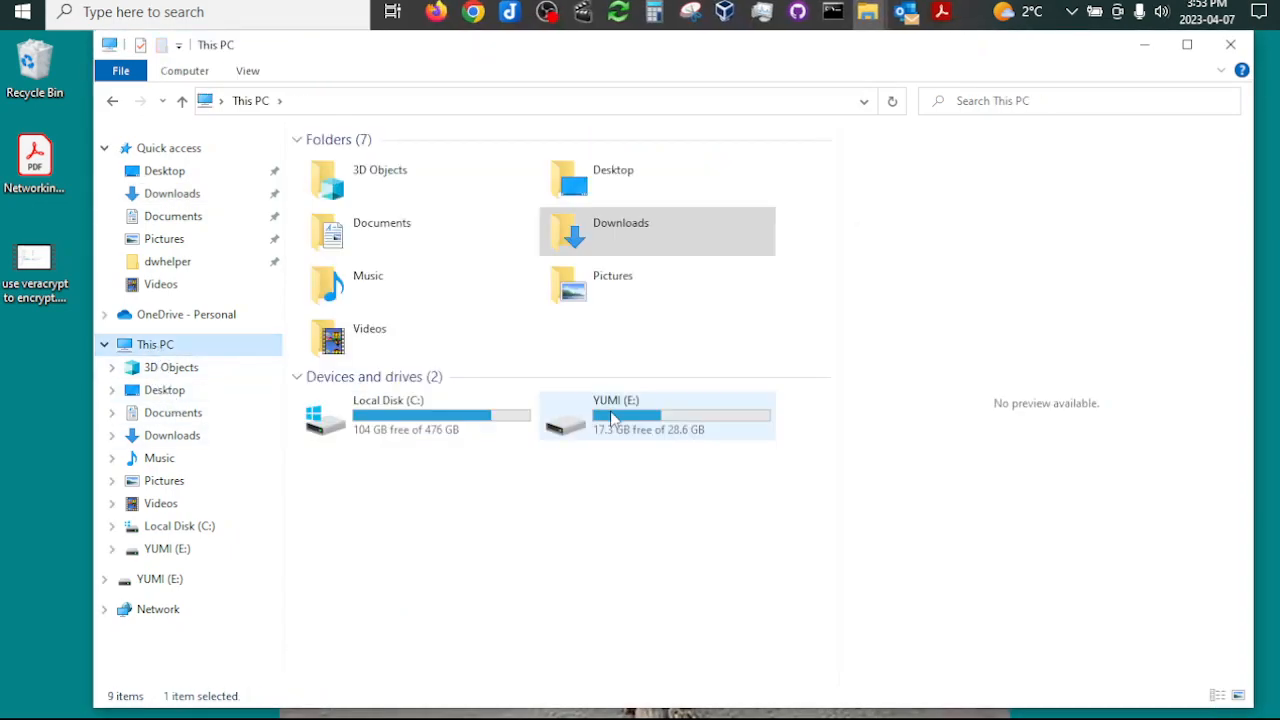
double_click(613, 420)
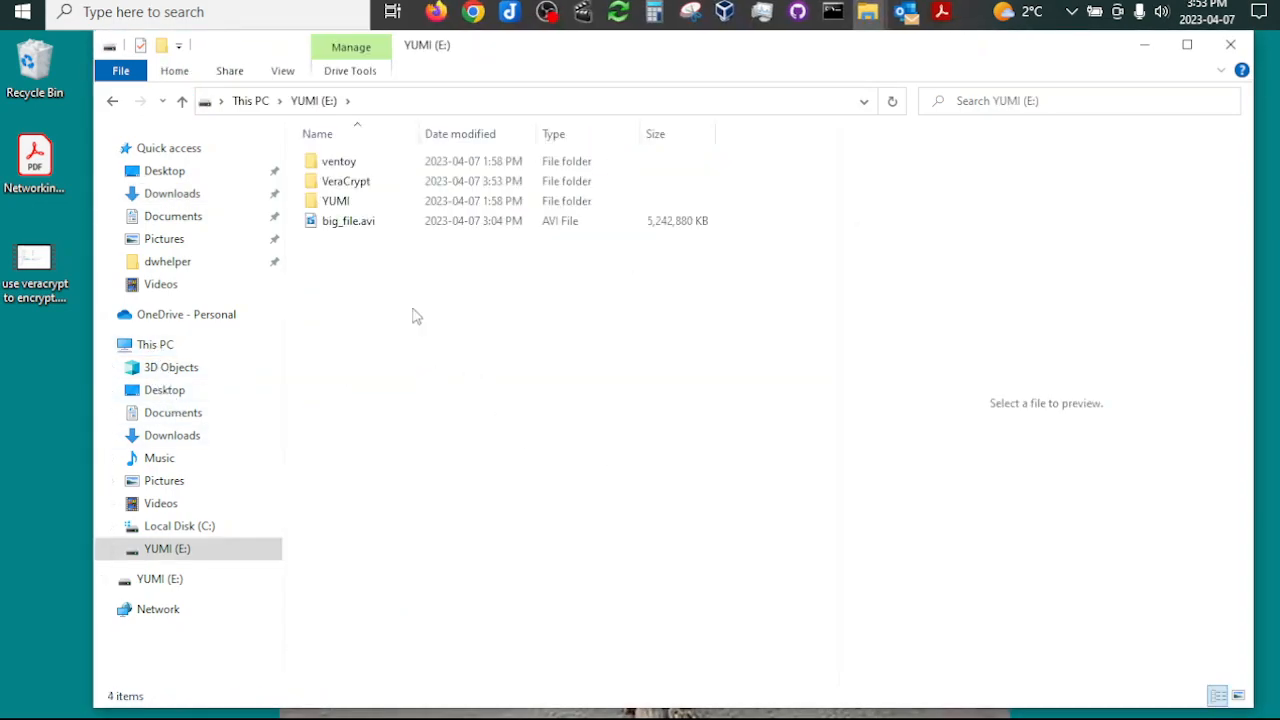
Step: Move the crypt folder from Downloads into the other folder inside Downloads
left_click(173, 196)
scroll(394, 414, "down", 1)
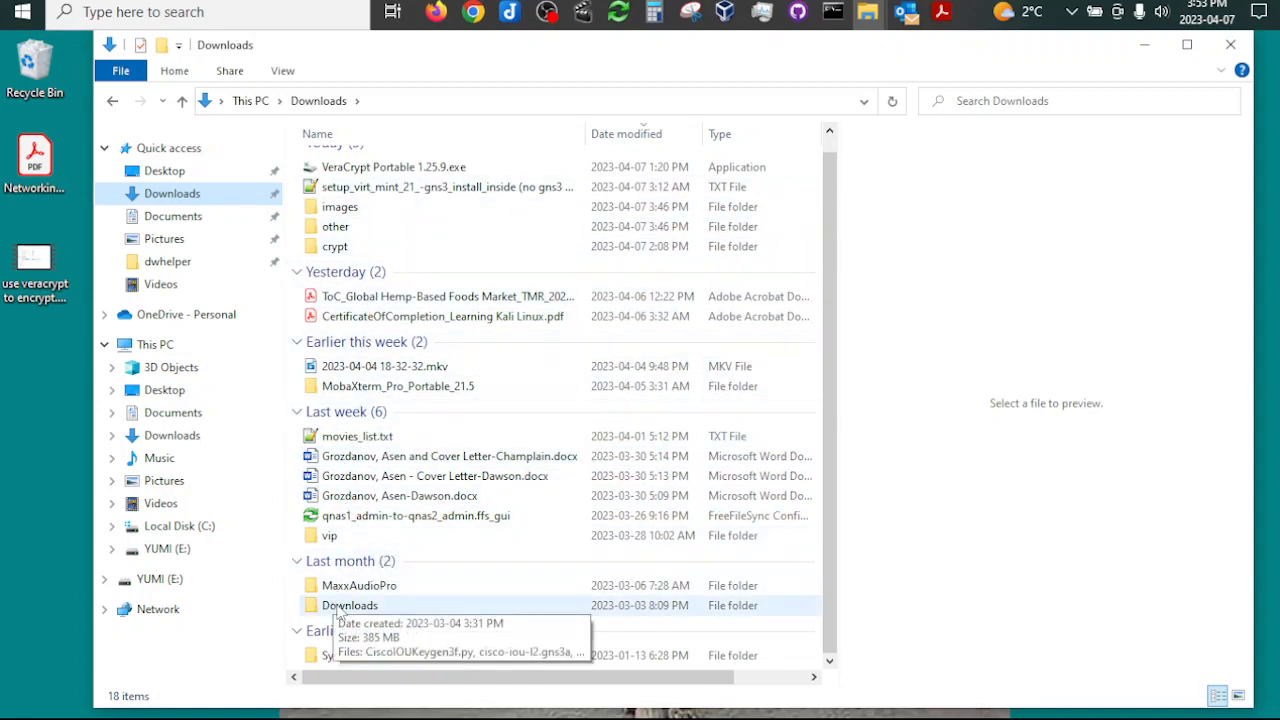
scroll(360, 400, "up", 1)
double_click(338, 262)
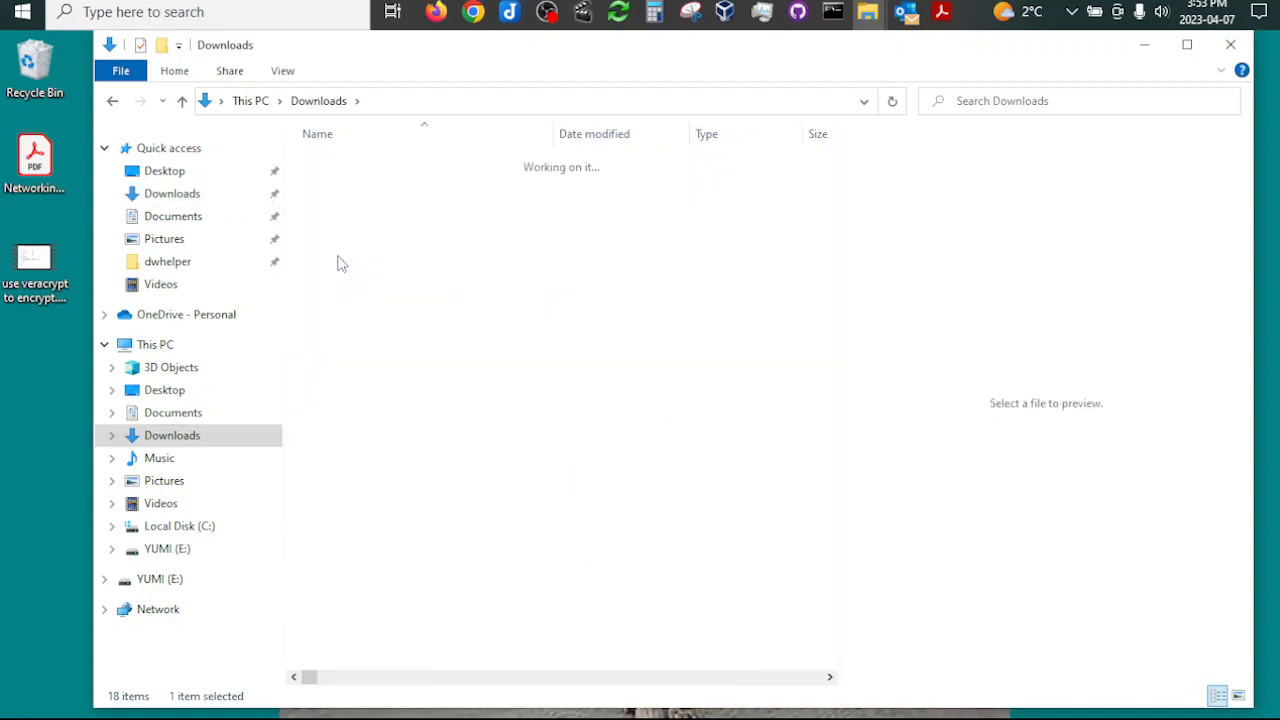
left_click(322, 104)
right_click(345, 267)
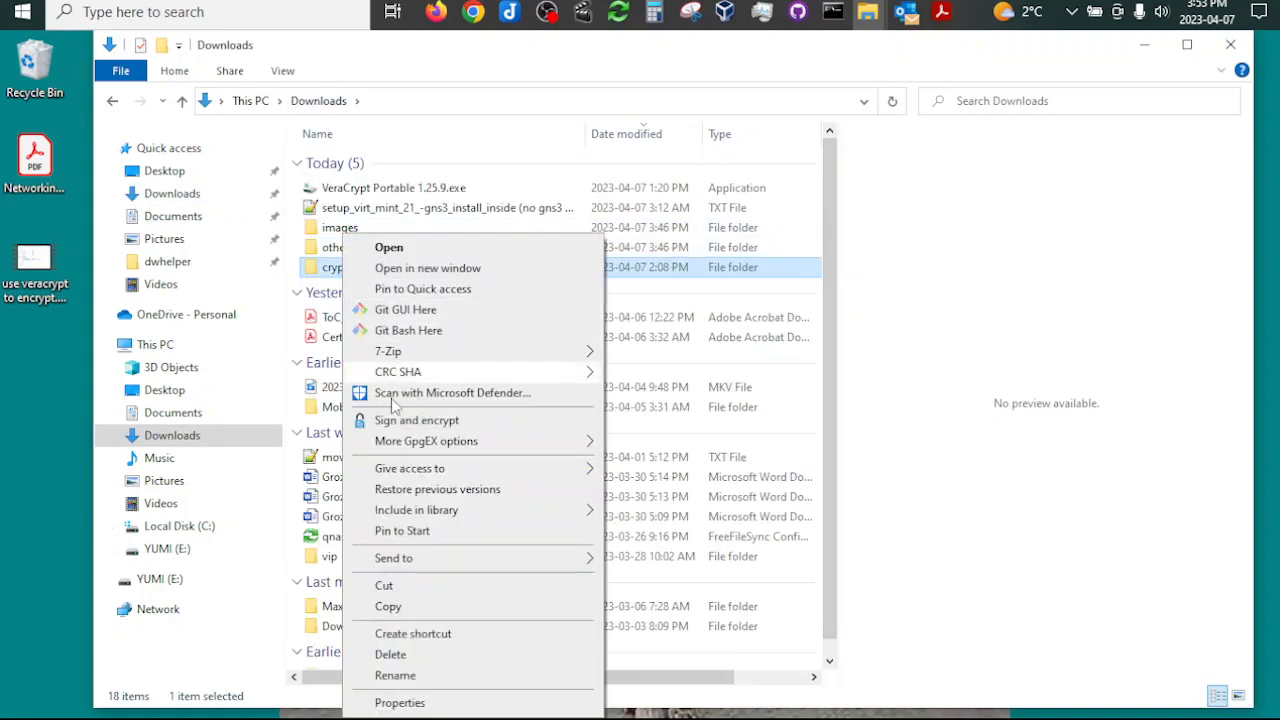
left_click(402, 587)
left_click(112, 101)
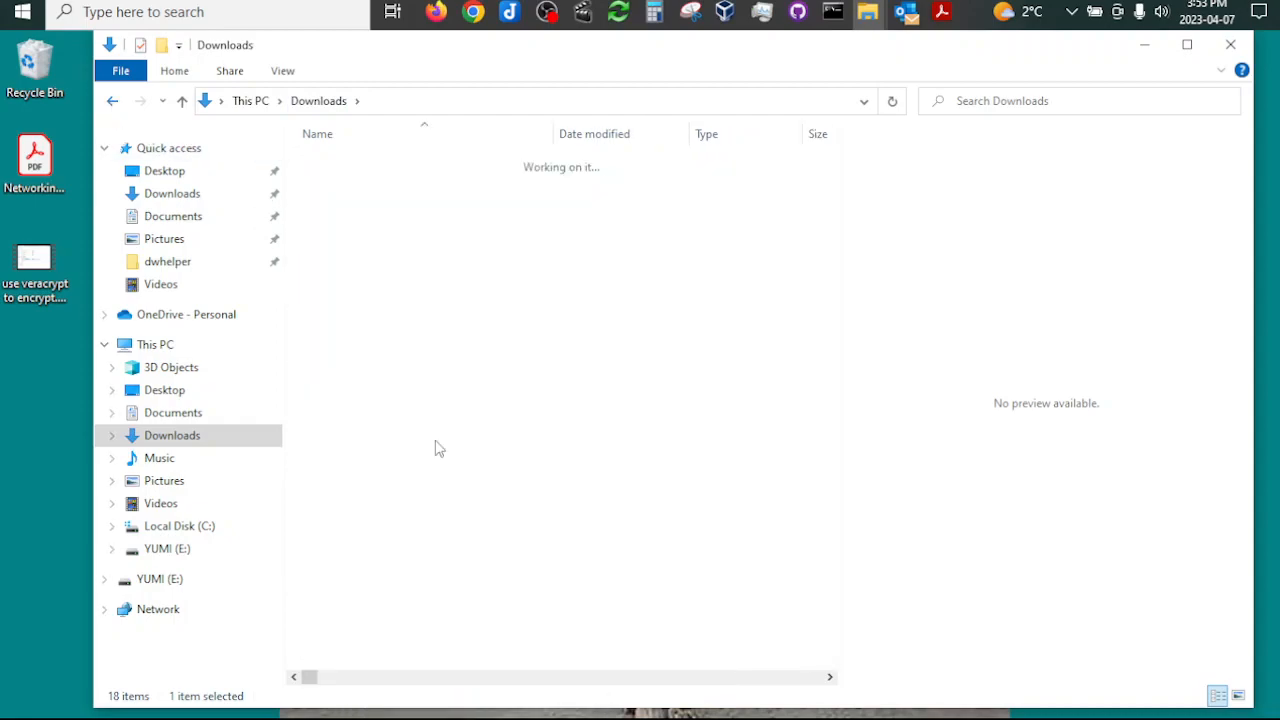
right_click(422, 501)
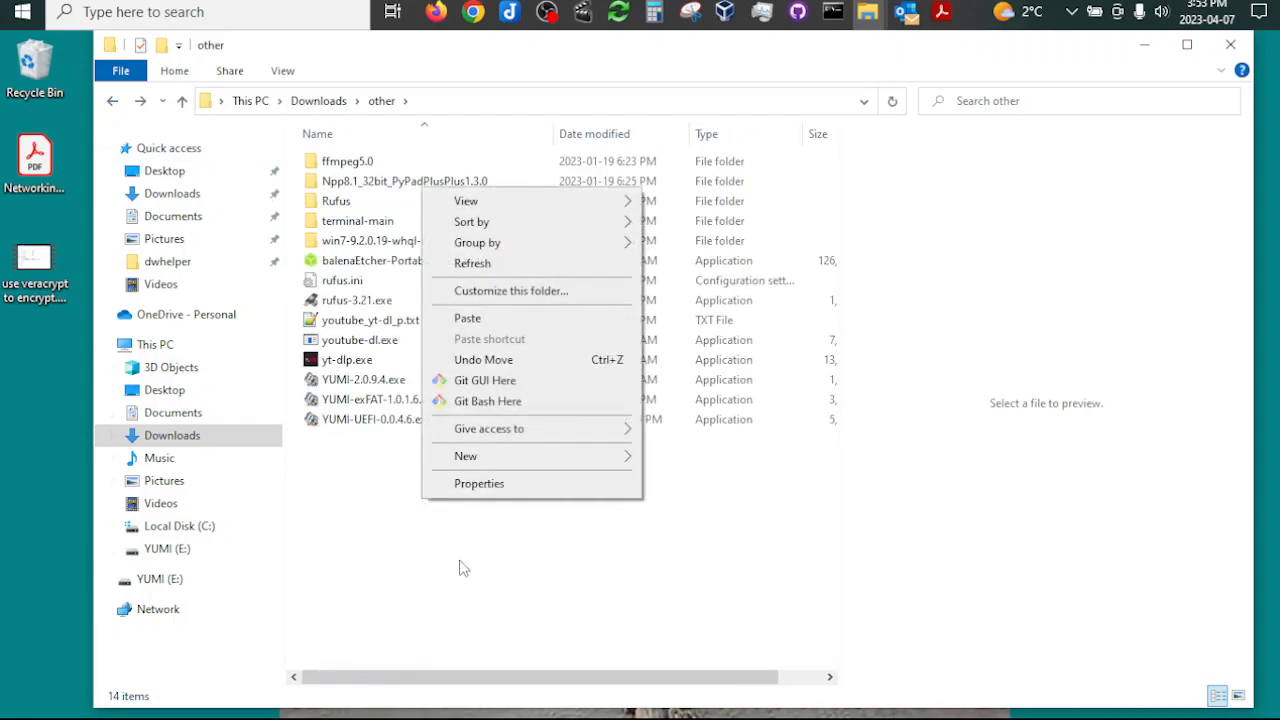
left_click(467, 318)
Step: Select the three YUMI executables in the other folder to review them, and return to This PC
left_click(355, 380)
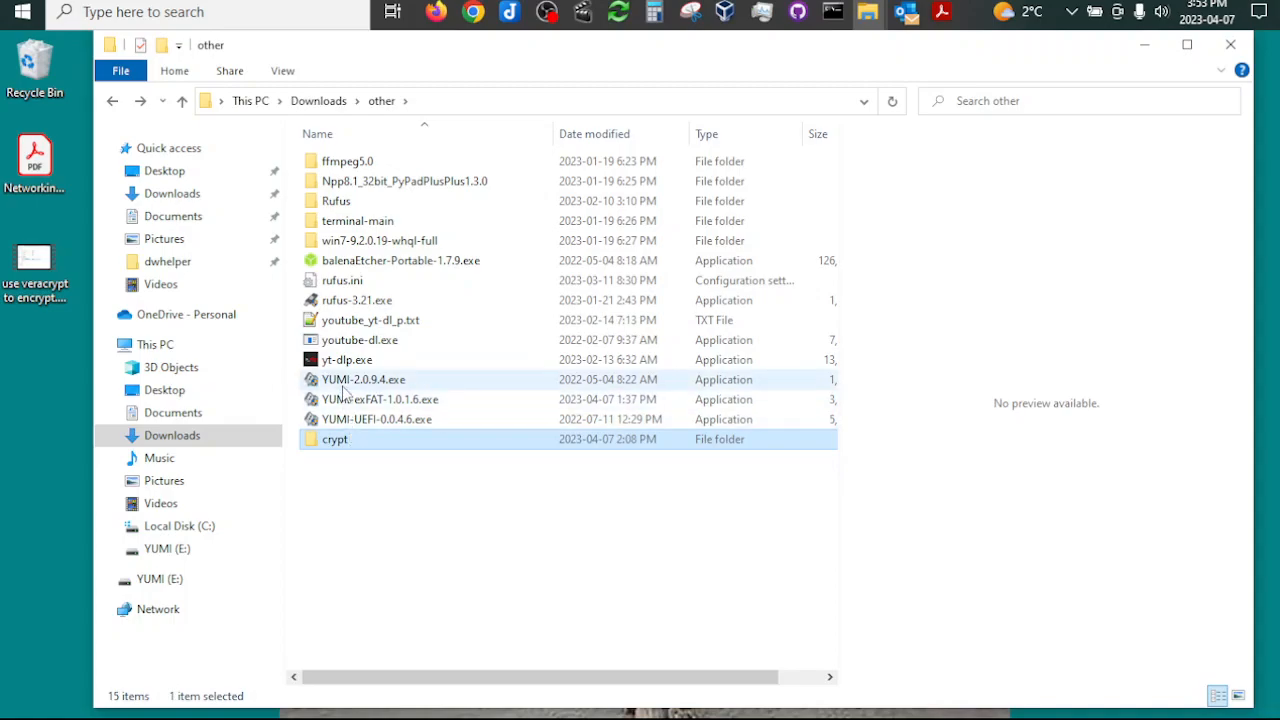
key("shift+Down")
key("shift+Down")
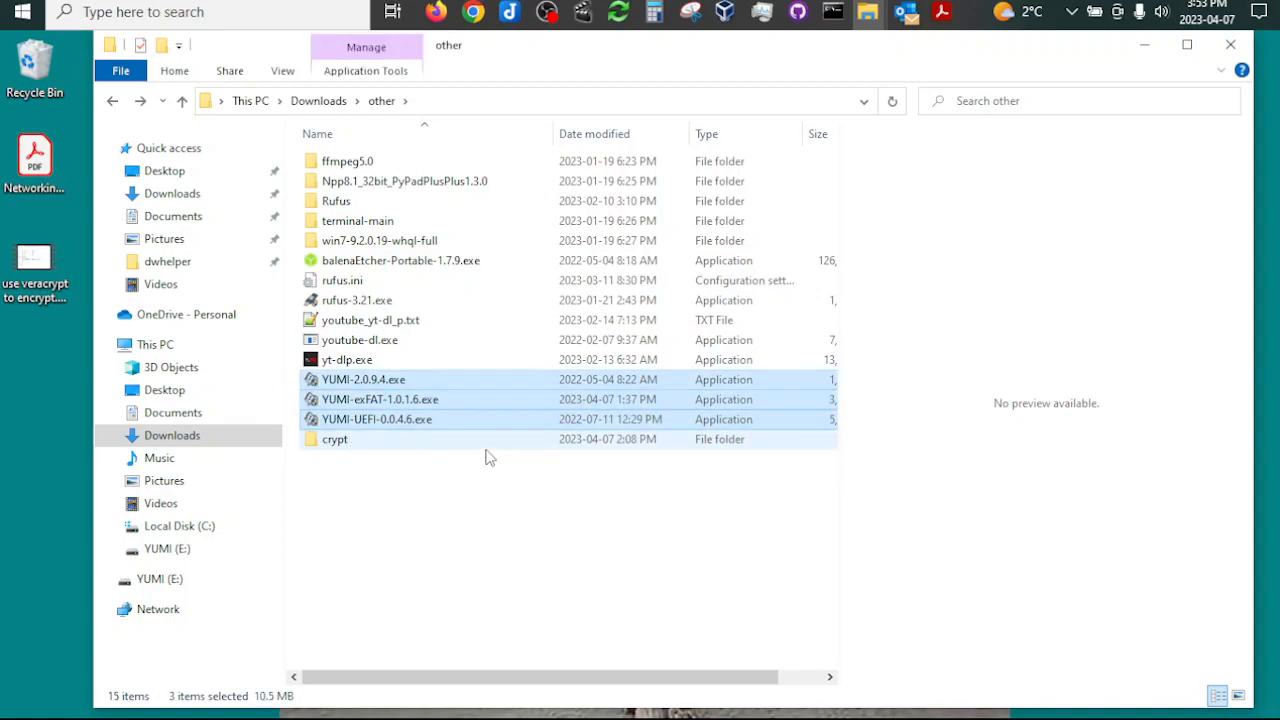
left_click(155, 344)
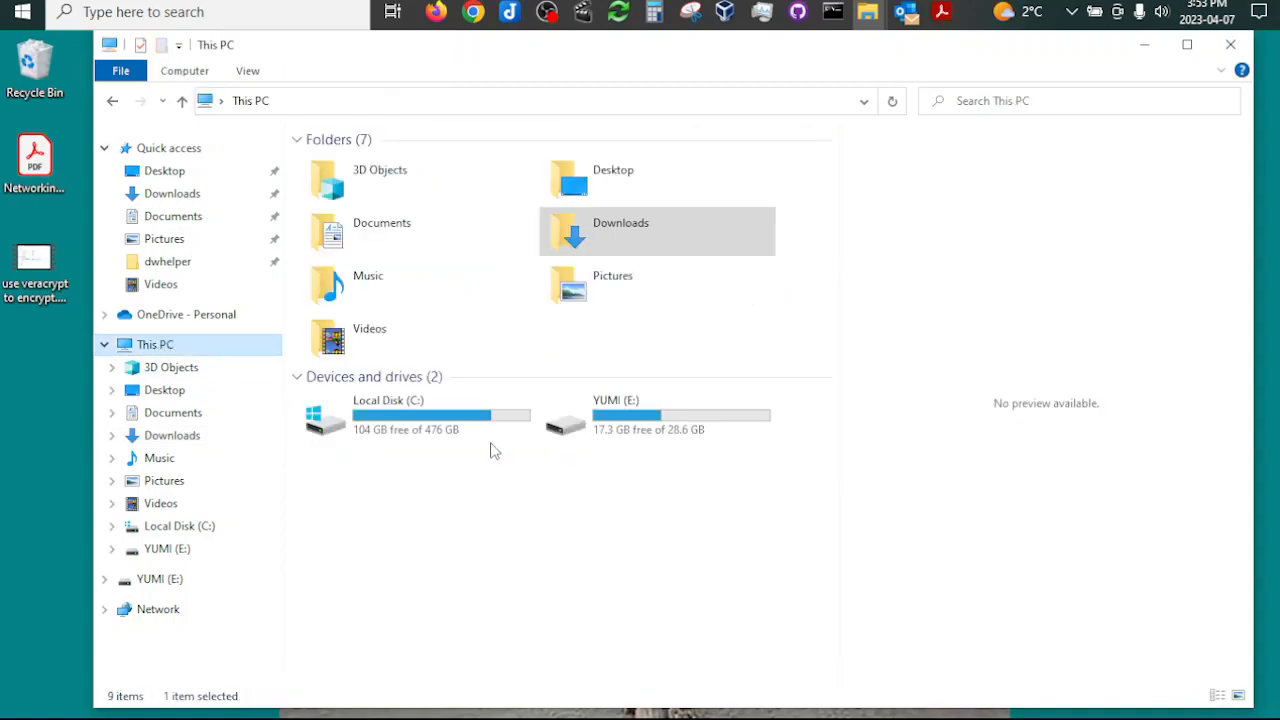
Step: Paste the three YUMI executables into the YUMI (E:) drive and fit the Name column to the full file names
double_click(622, 435)
right_click(400, 487)
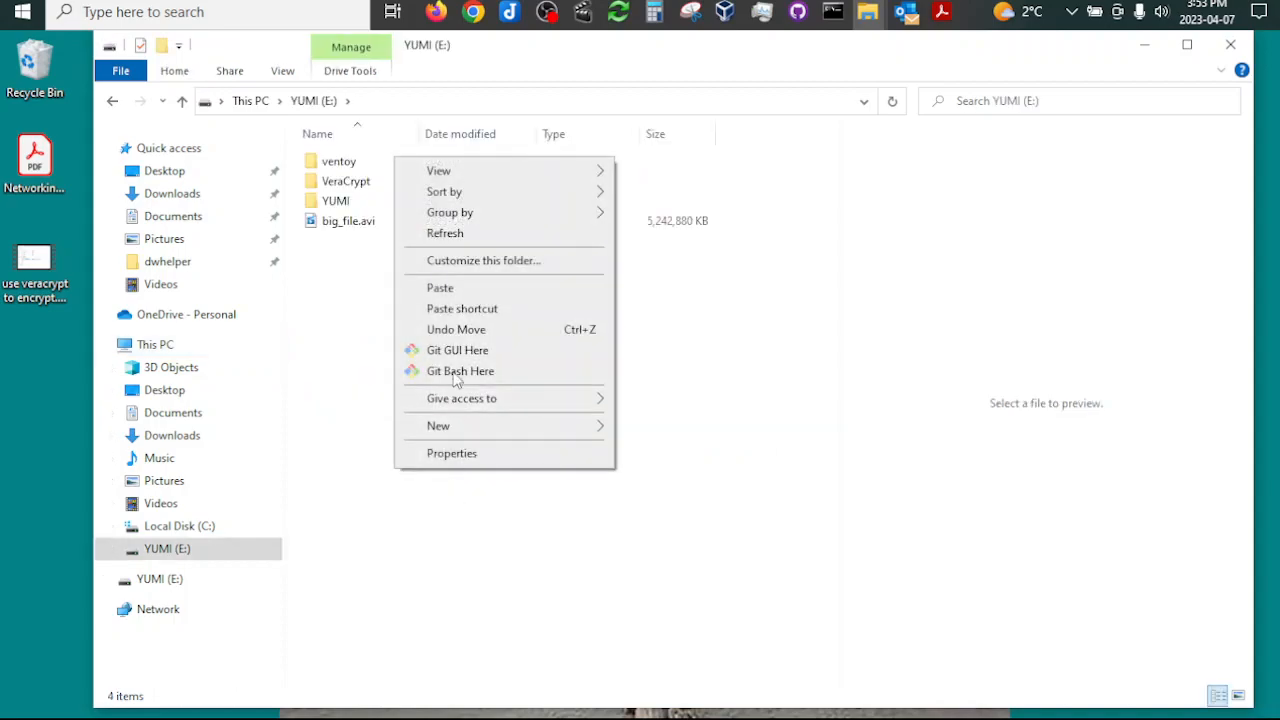
left_click(438, 289)
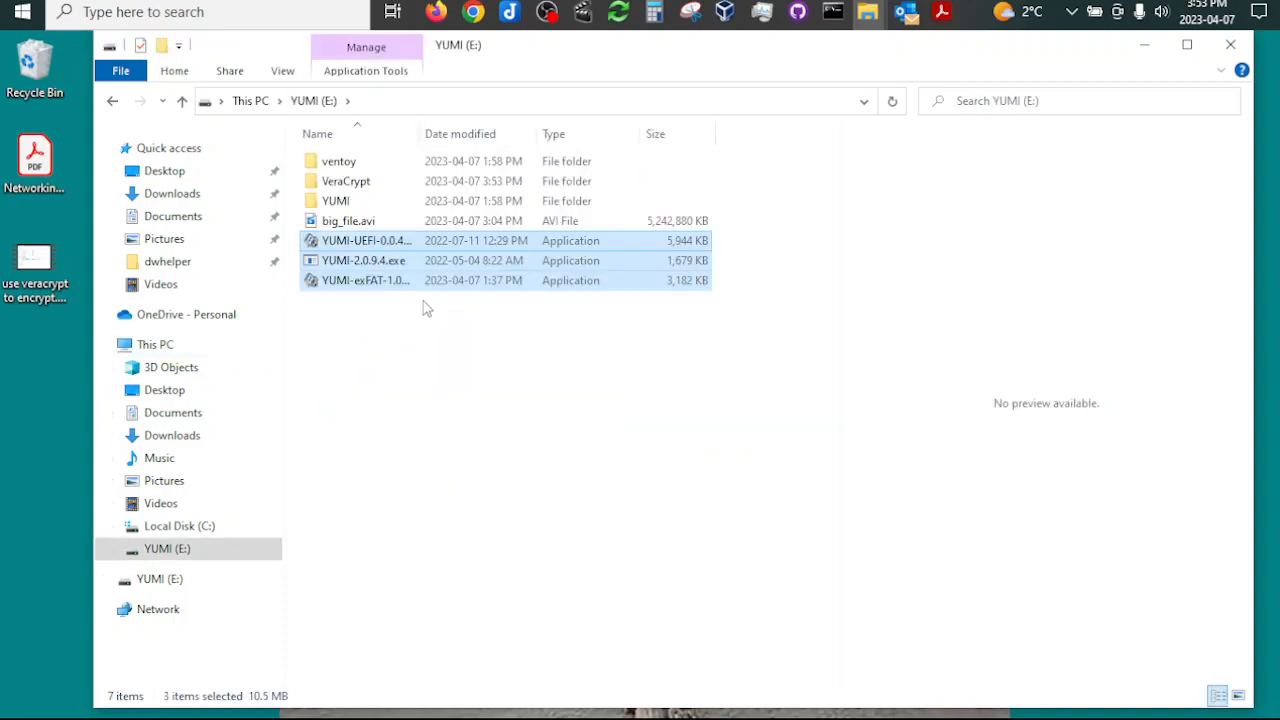
left_click(432, 351)
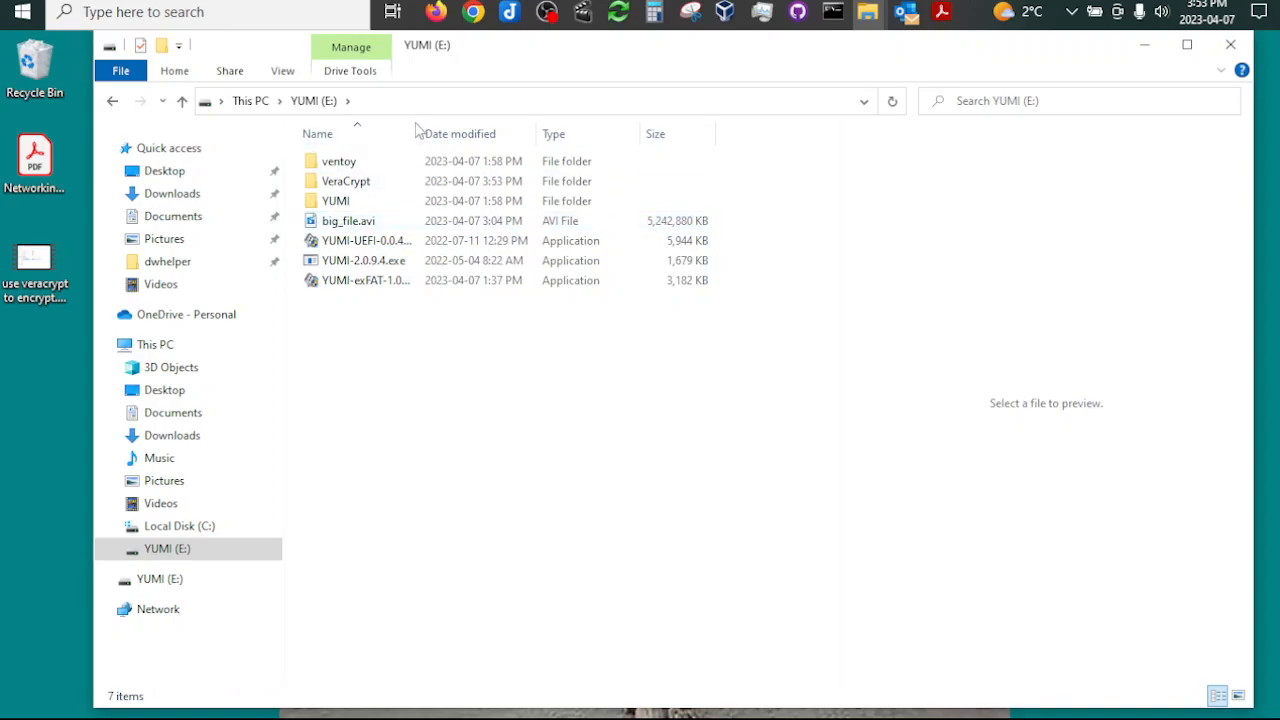
left_click(392, 220)
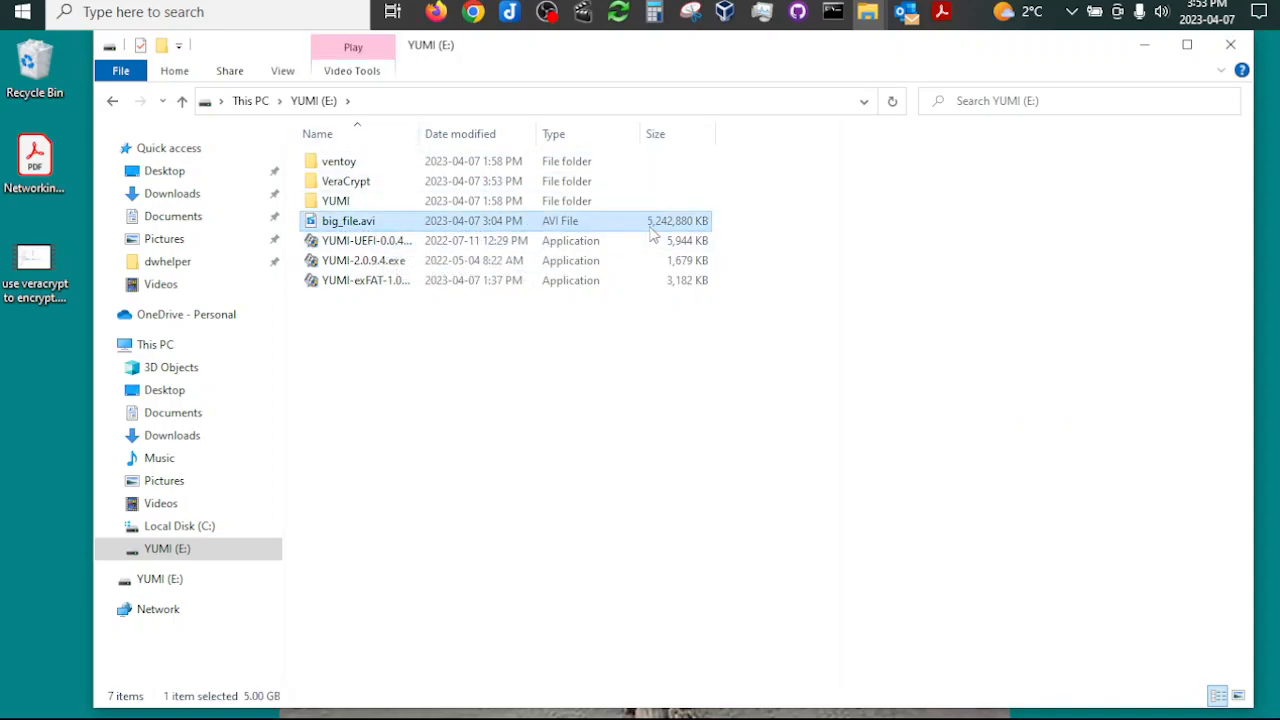
double_click(419, 134)
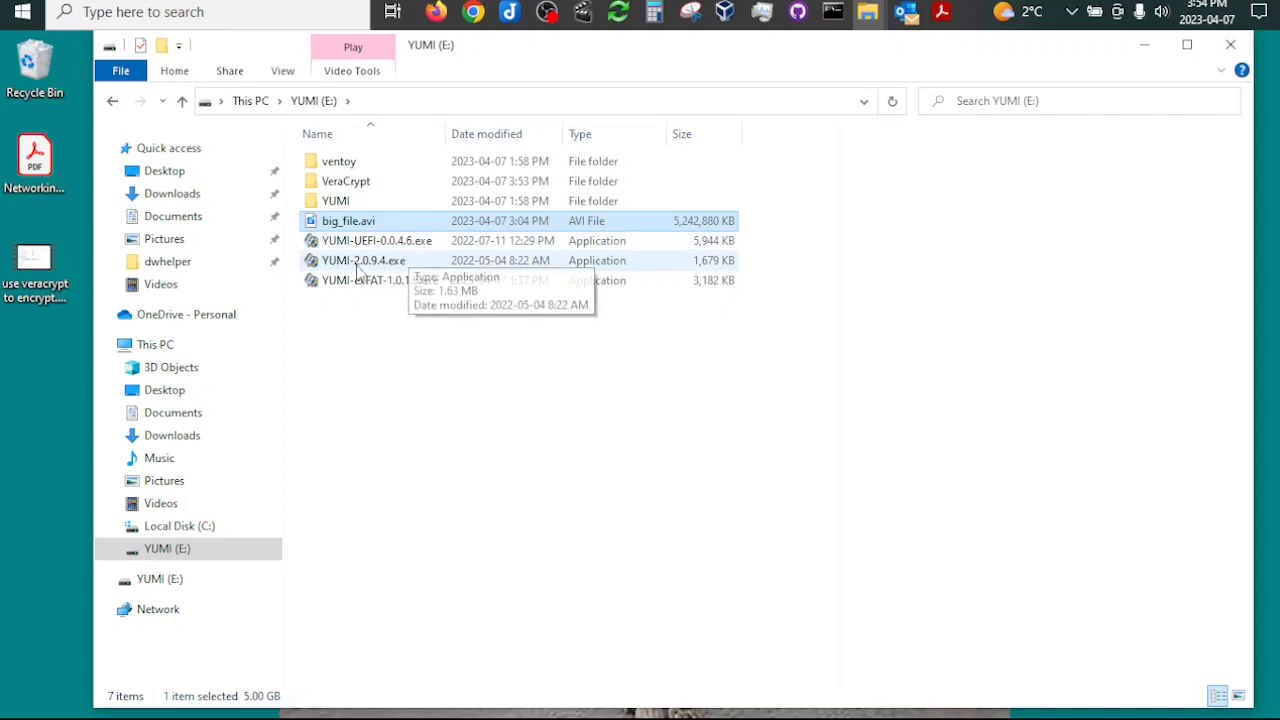
Step: Run YUMI-exFAT-1.0.1.6.exe, accept its license and select E:\ (Disk 1) YUMI 28GB exFAT as the USB device
double_click(358, 284)
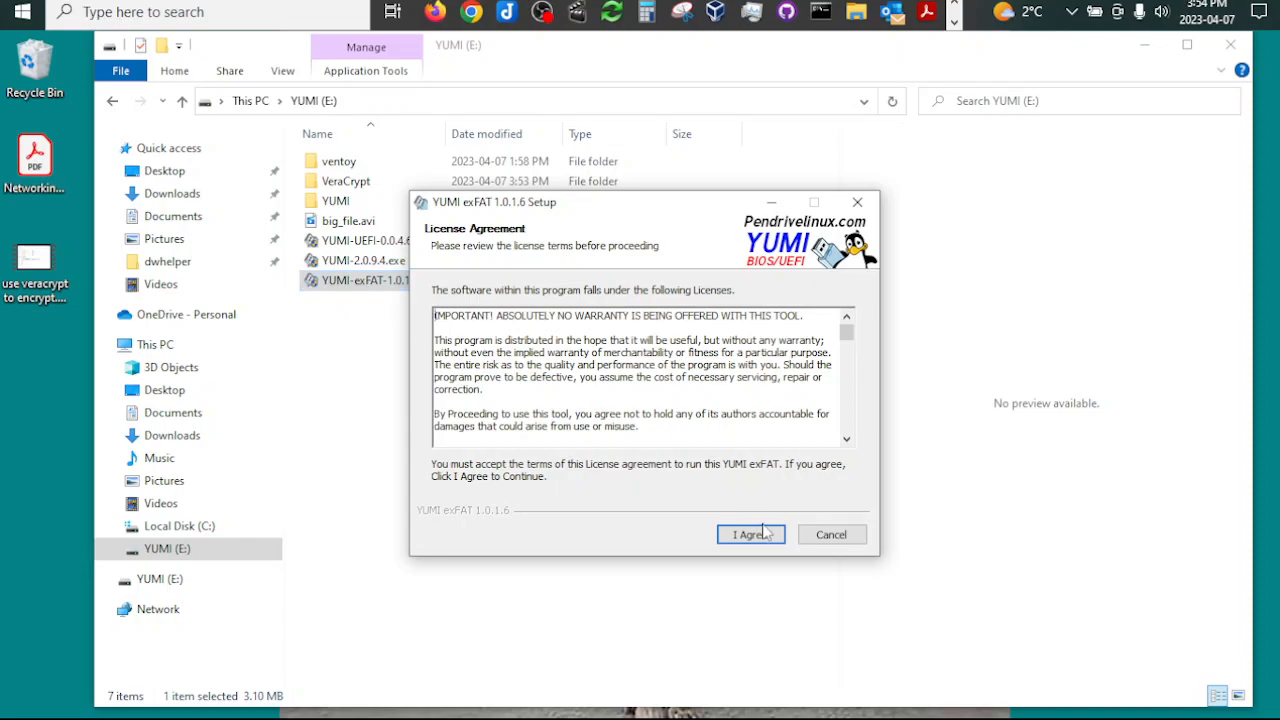
left_click(752, 536)
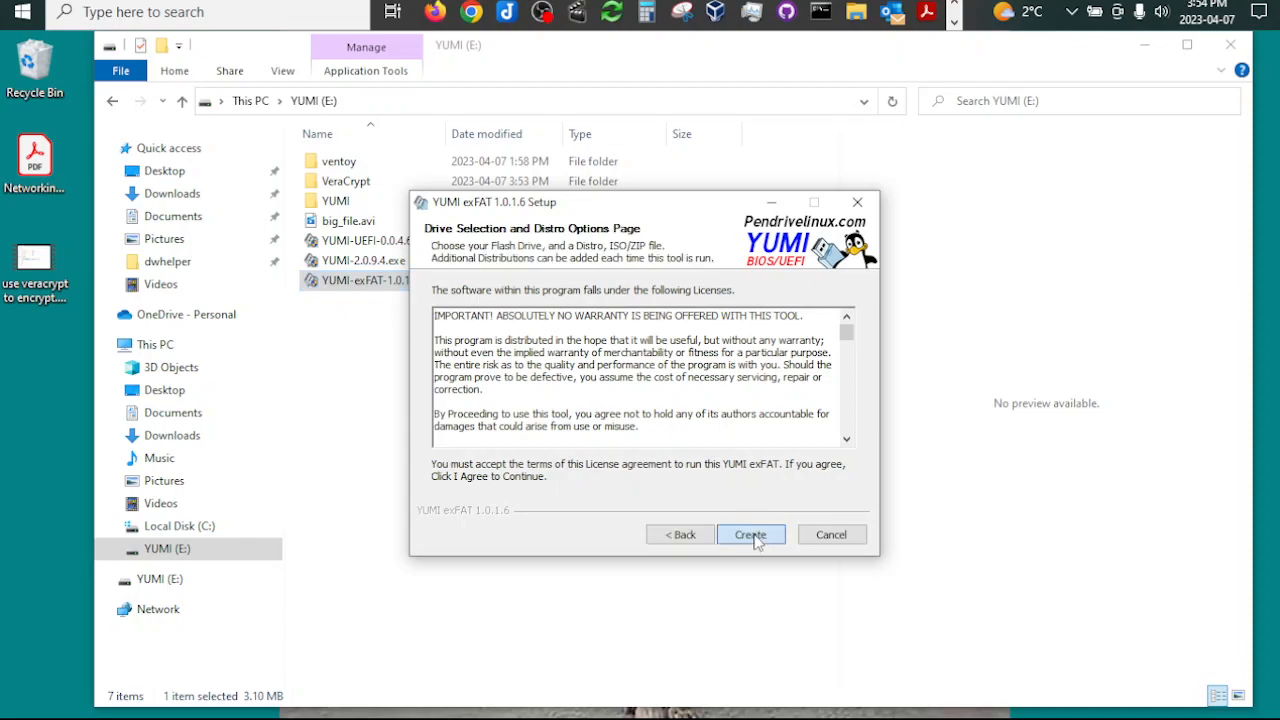
left_click(585, 314)
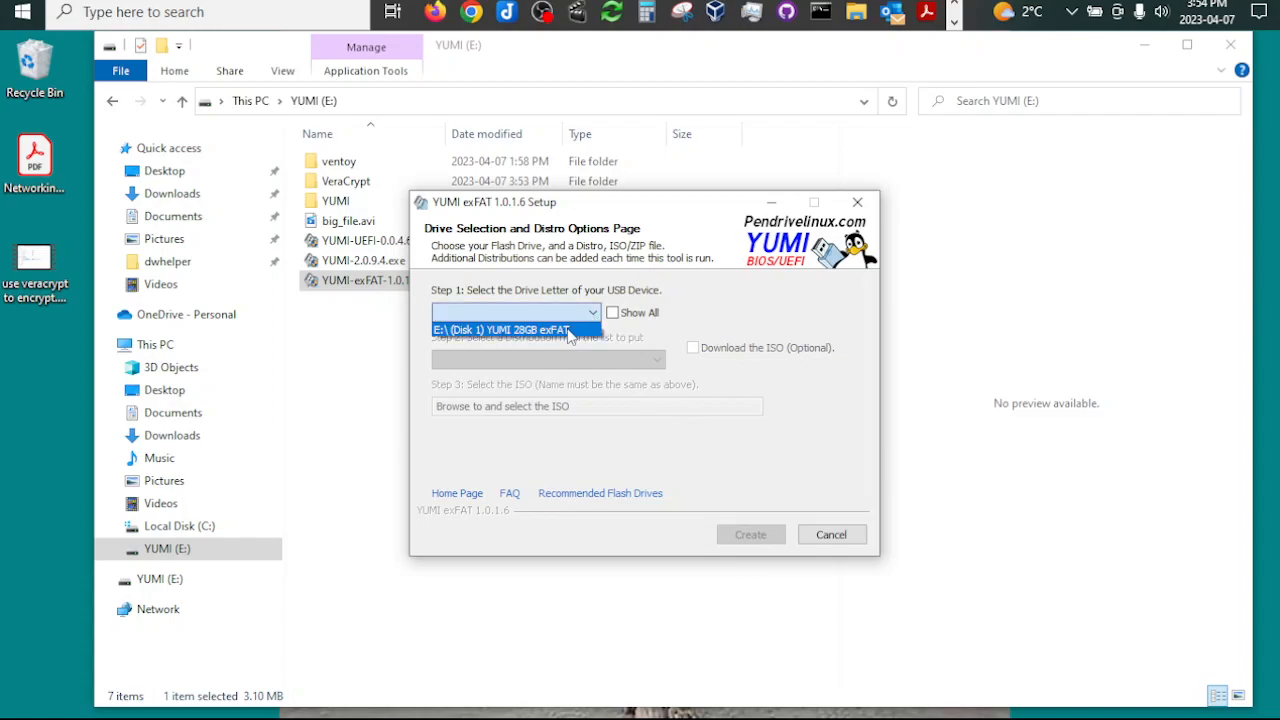
left_click(672, 330)
left_click(615, 316)
left_click(597, 316)
left_click(613, 313)
left_click(594, 317)
left_click(612, 313)
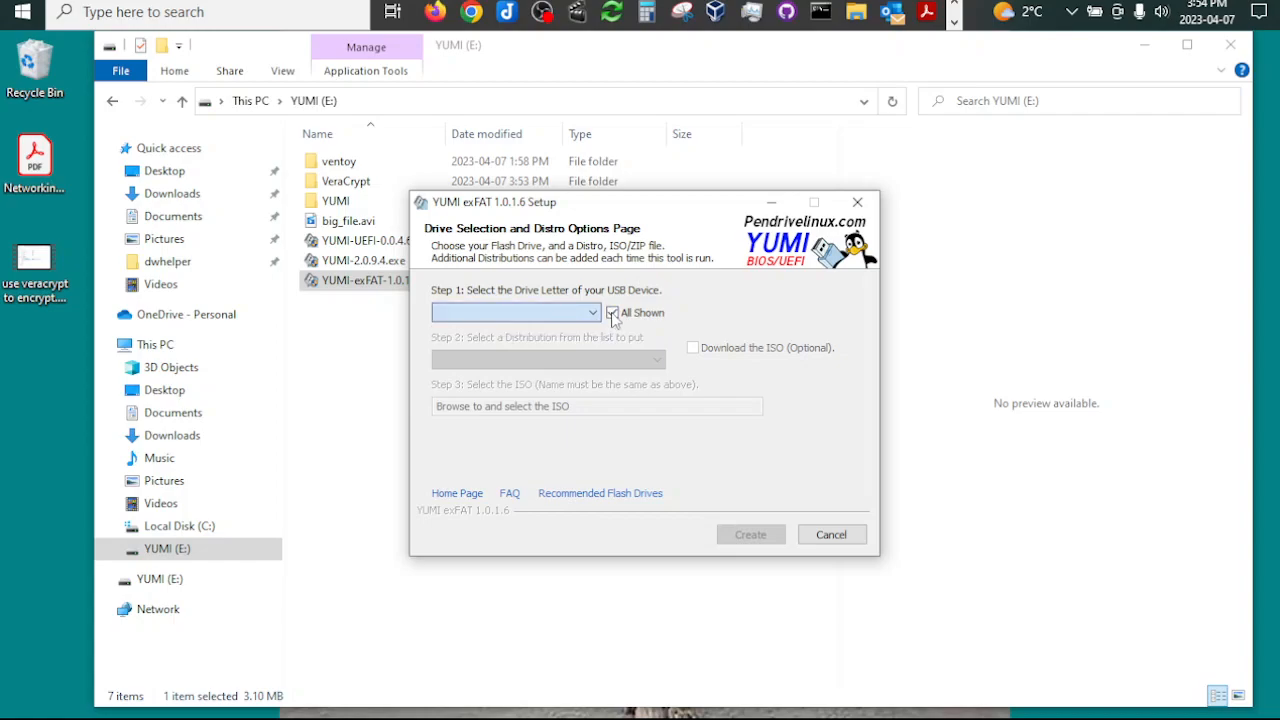
left_click(612, 313)
left_click(545, 313)
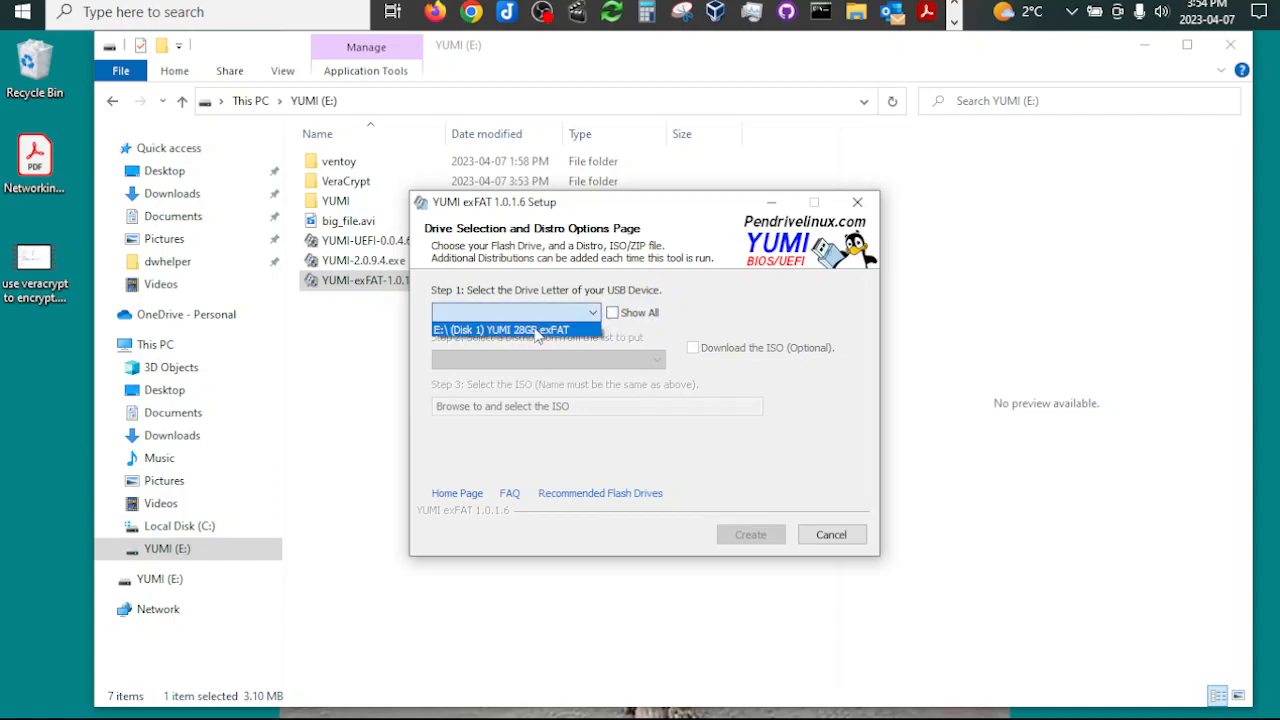
left_click(537, 330)
Step: Review the available distributions and the distros installed on the drive, and cancel the YUMI setup
left_click(652, 359)
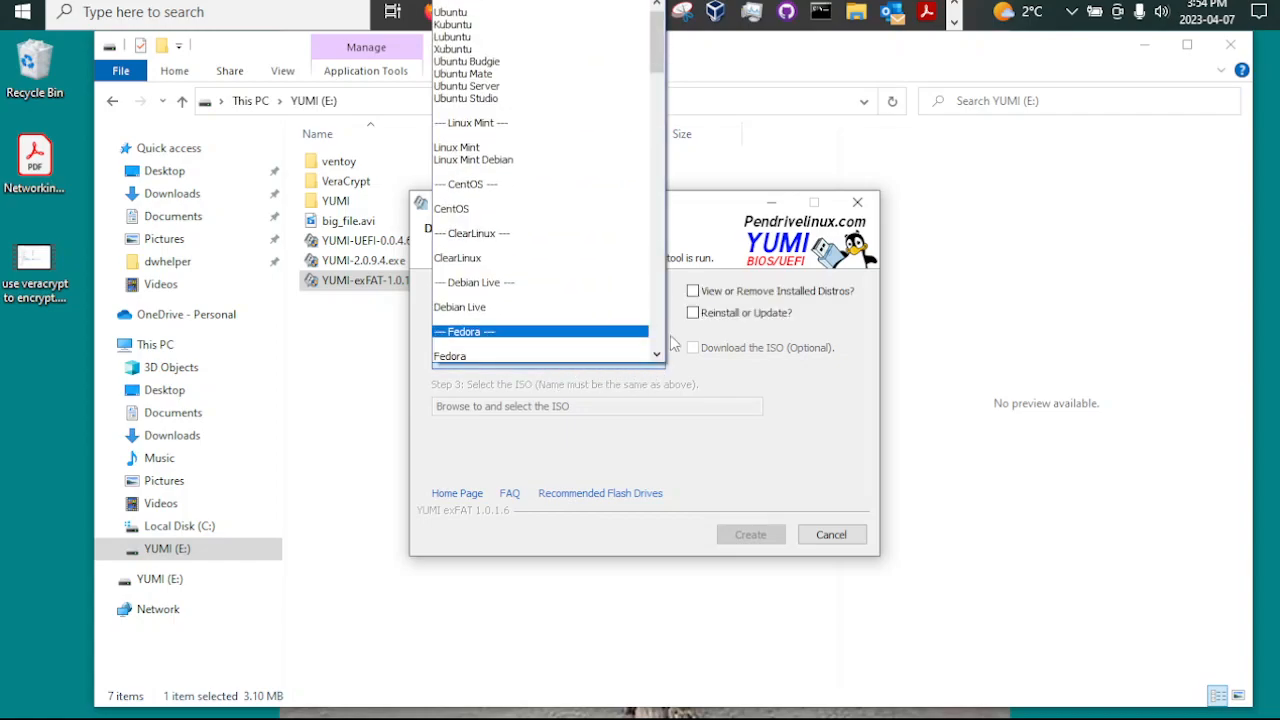
left_click(703, 379)
left_click(693, 291)
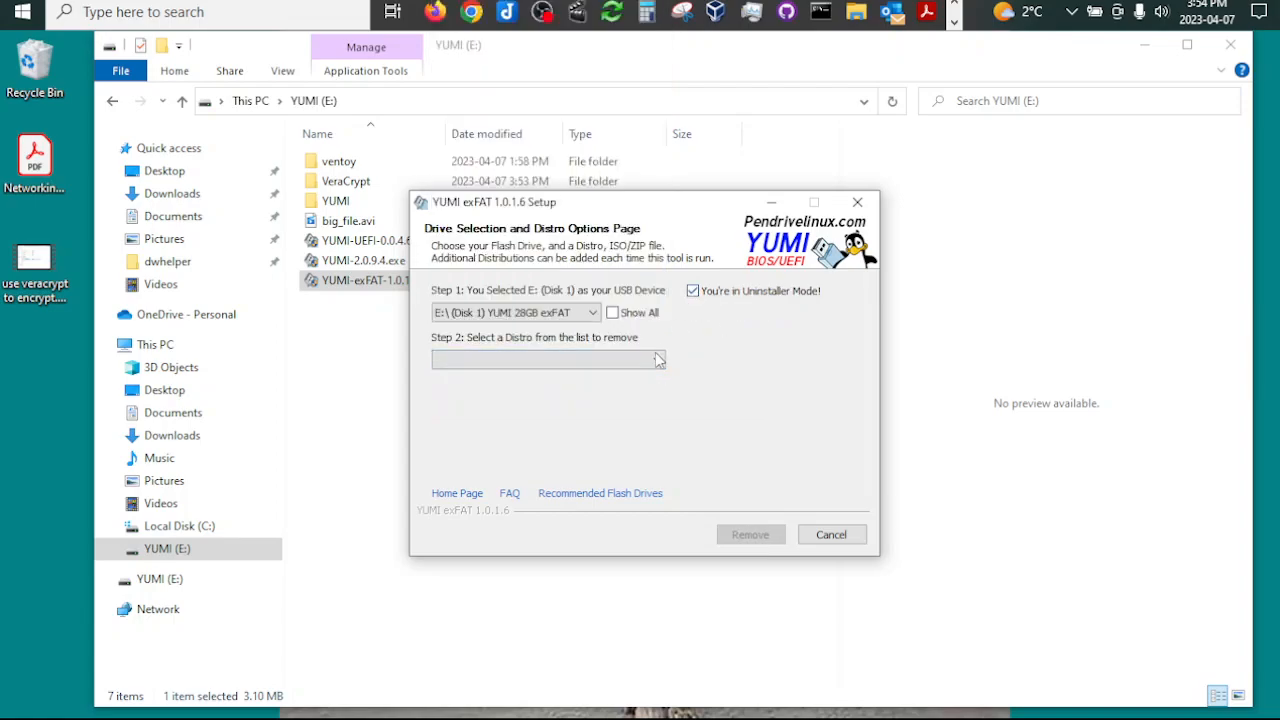
left_click(659, 359)
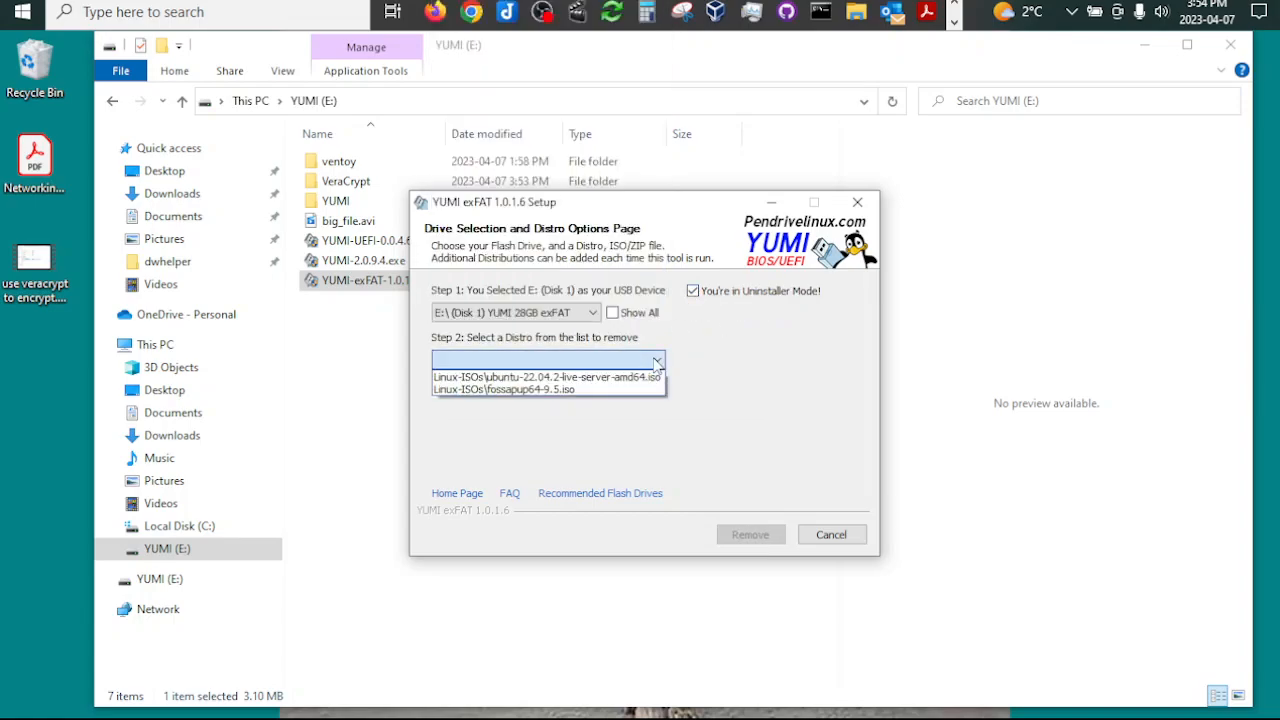
left_click(648, 420)
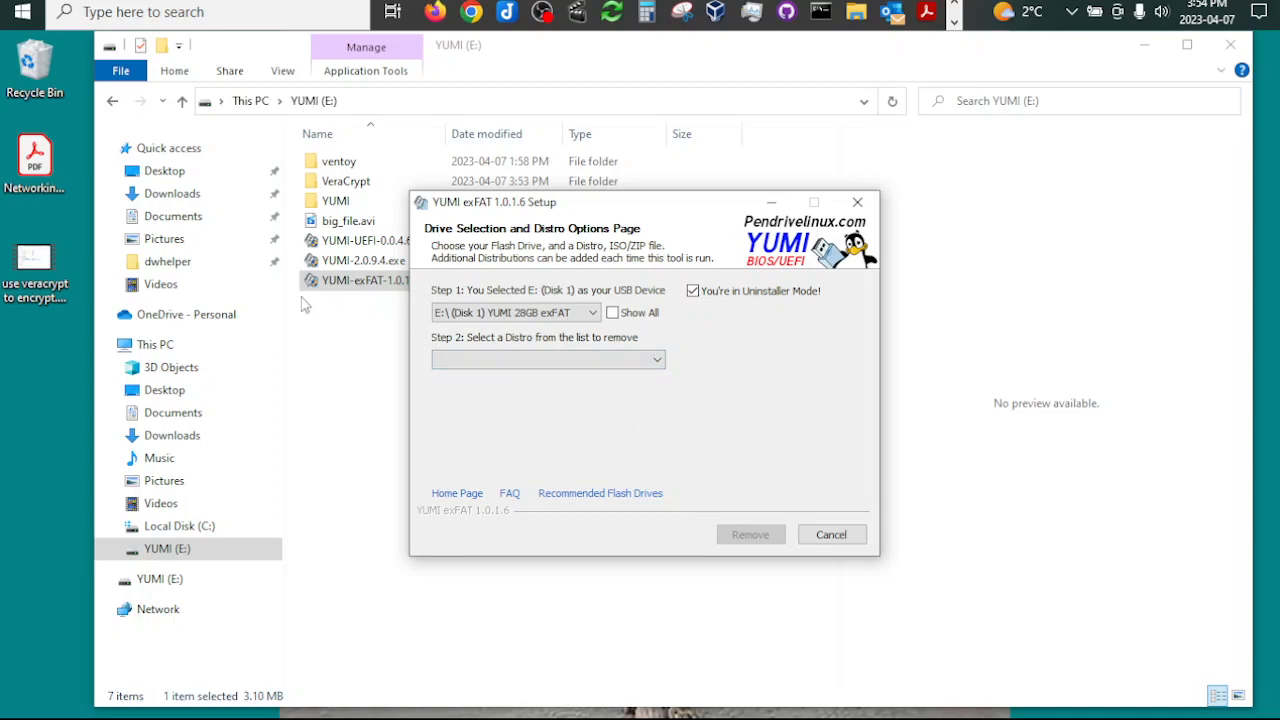
left_click(831, 534)
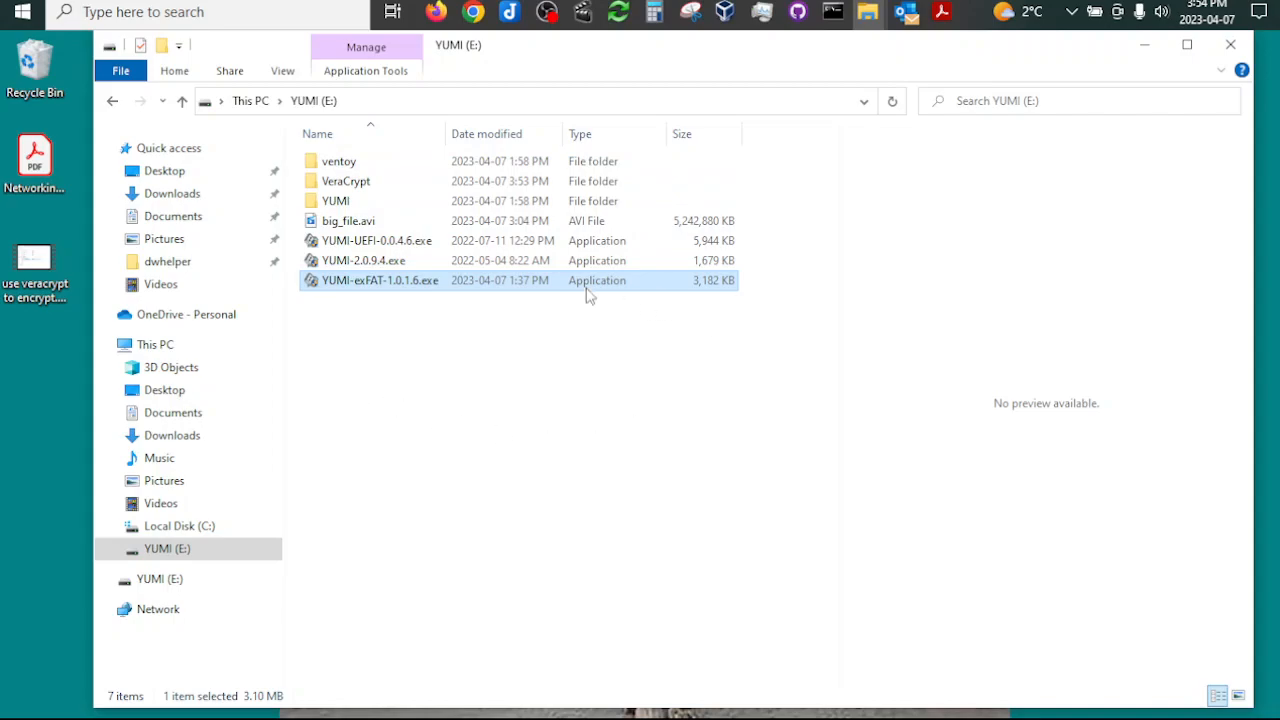
Step: Open the VeraCrypt folder on the YUMI (E:) drive and launch VeraCrypt-x64.exe
double_click(335, 183)
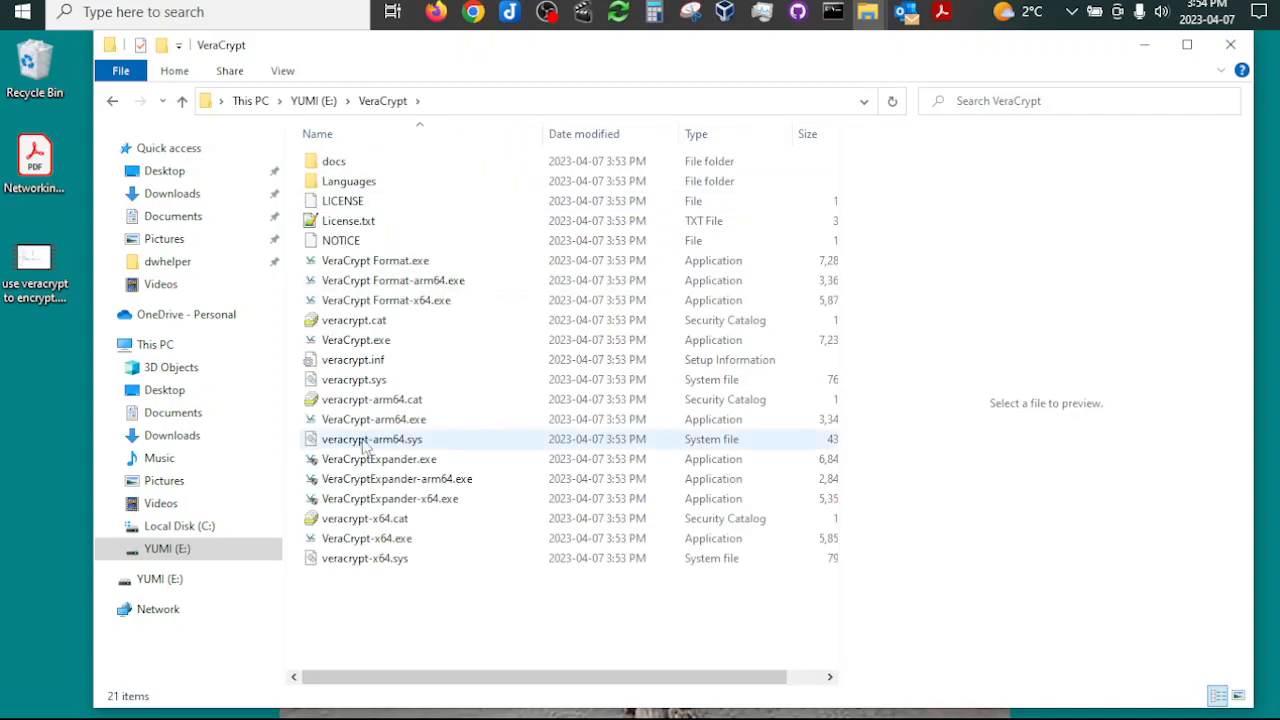
left_click(373, 541)
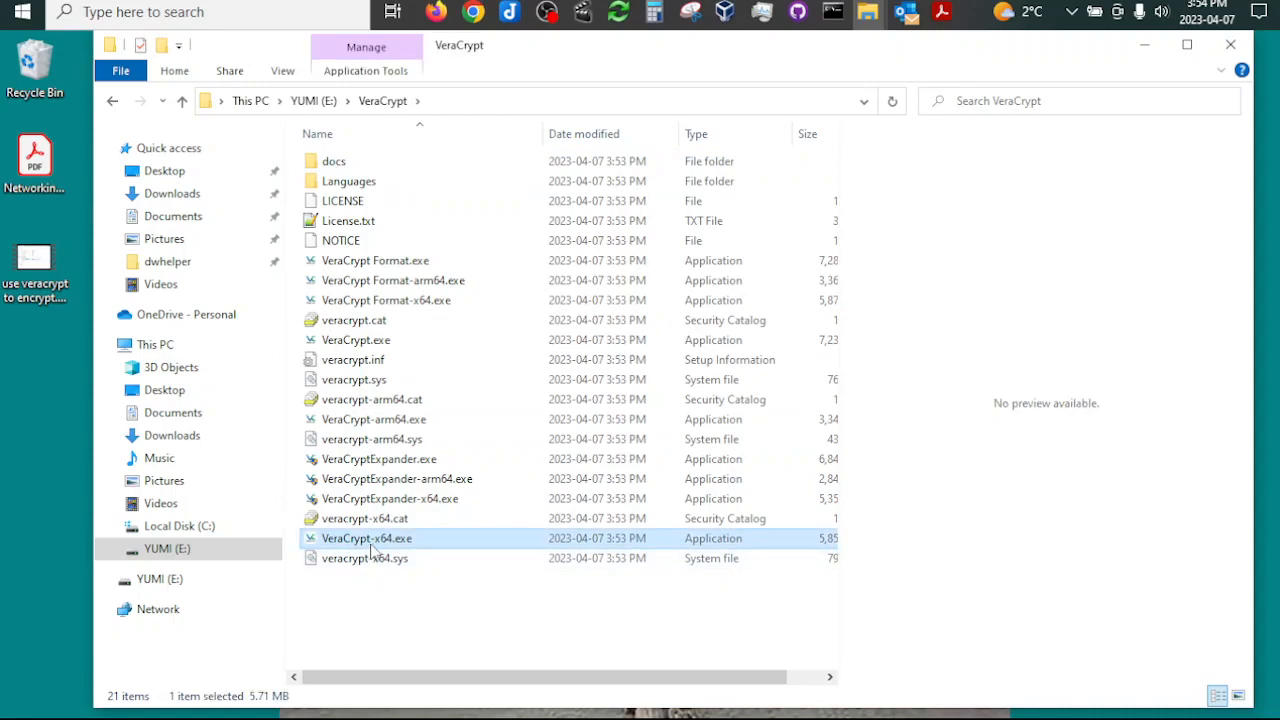
right_click(370, 541)
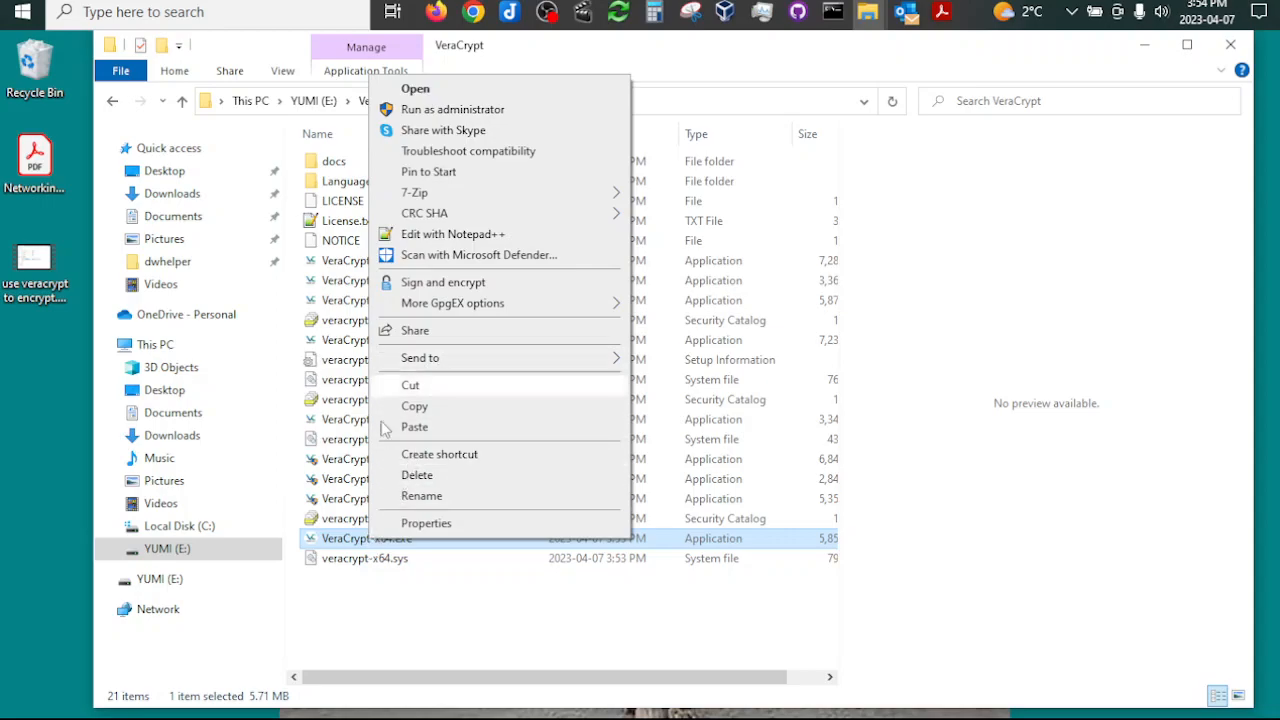
left_click(362, 597)
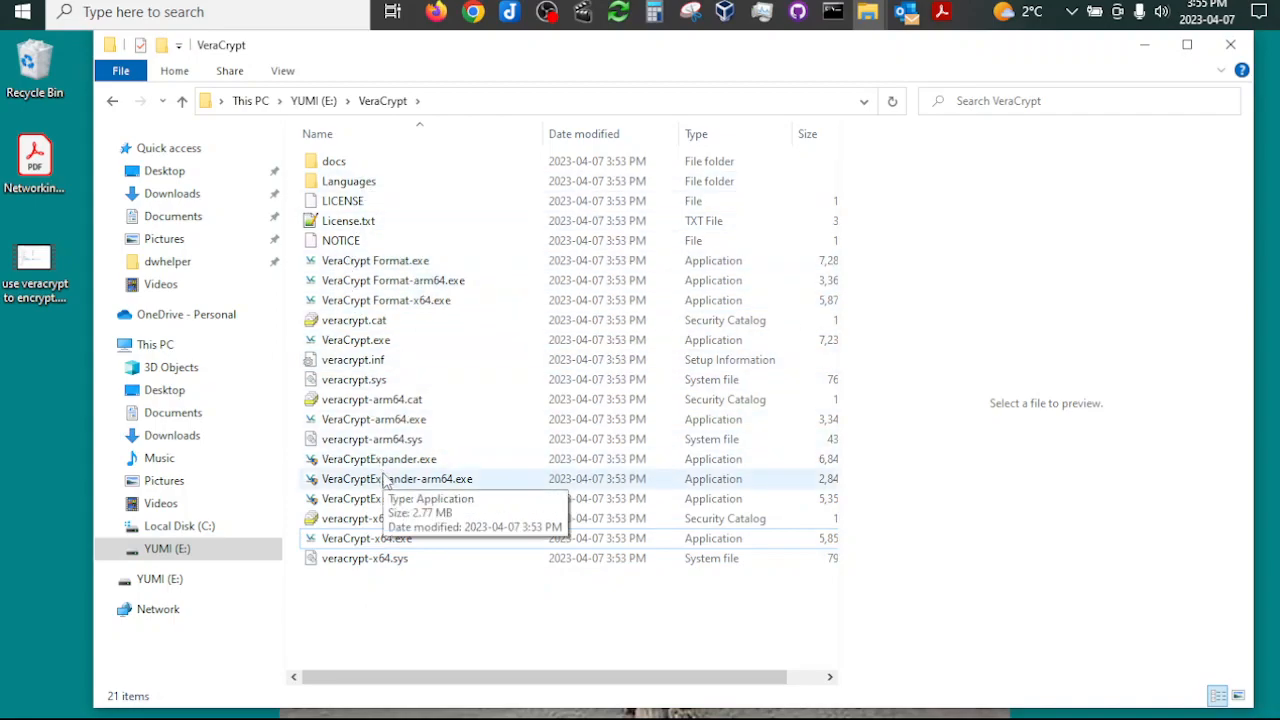
left_click(355, 541)
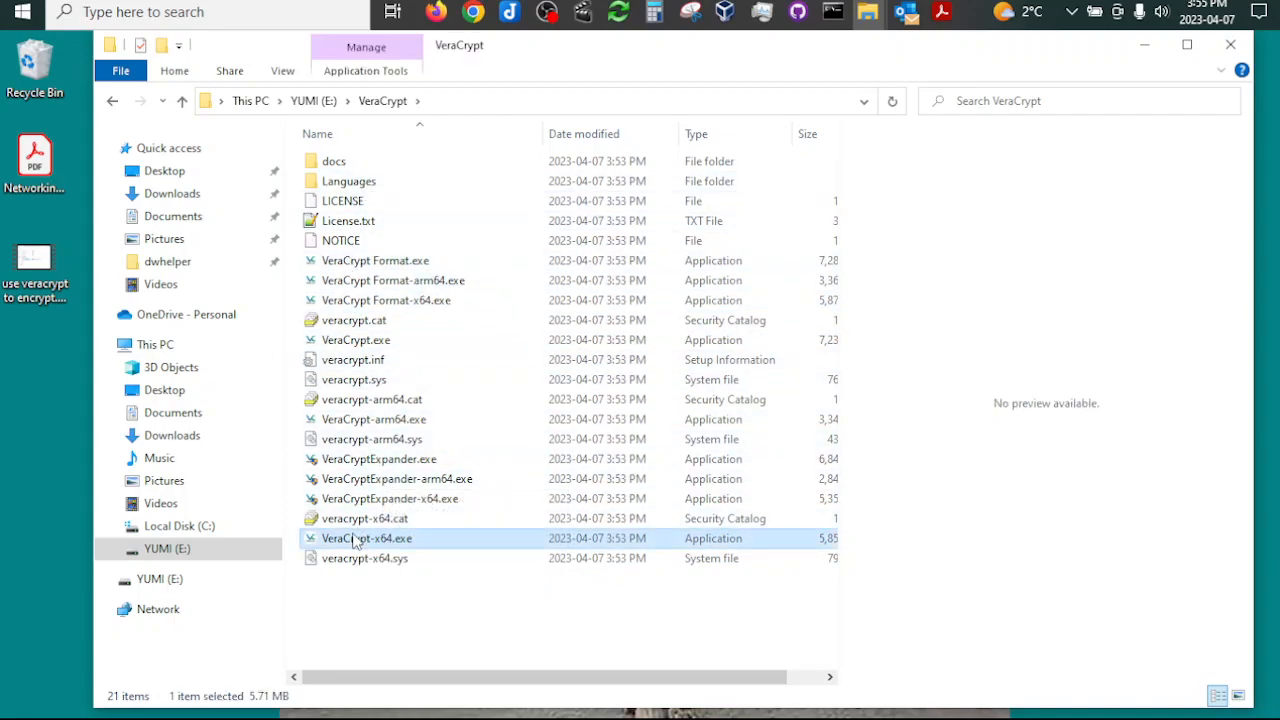
right_click(355, 541)
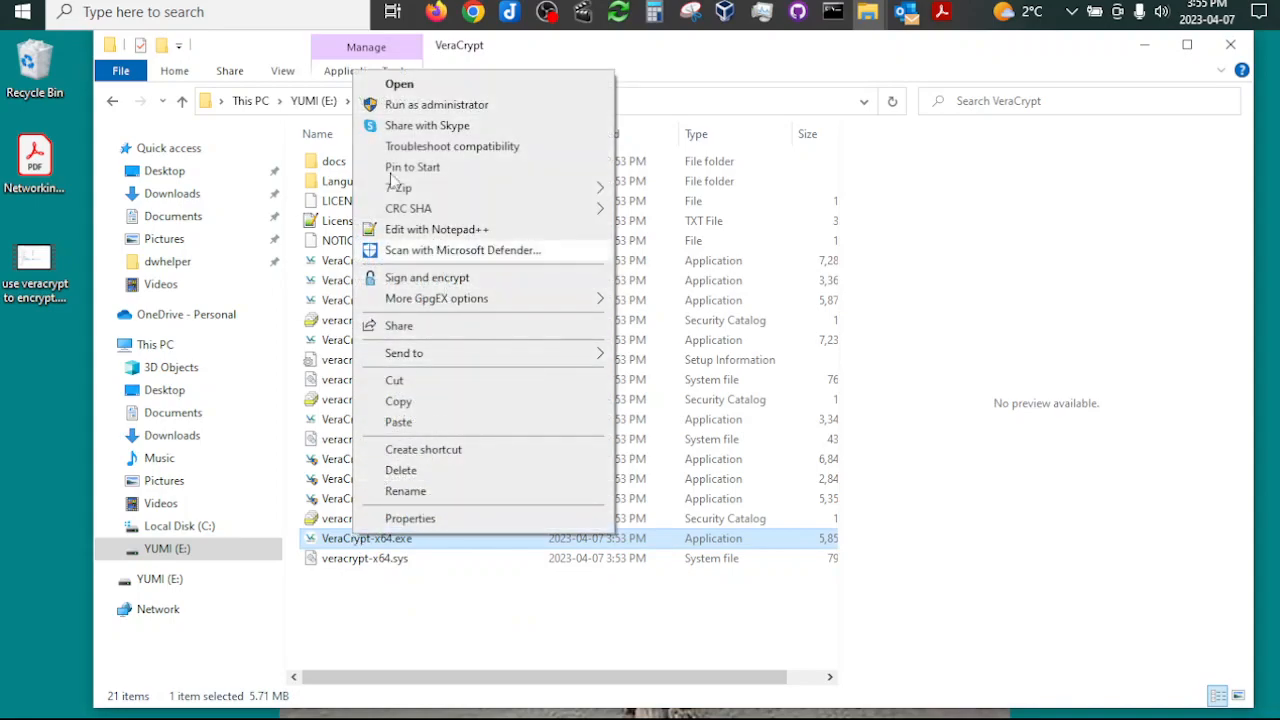
left_click(398, 86)
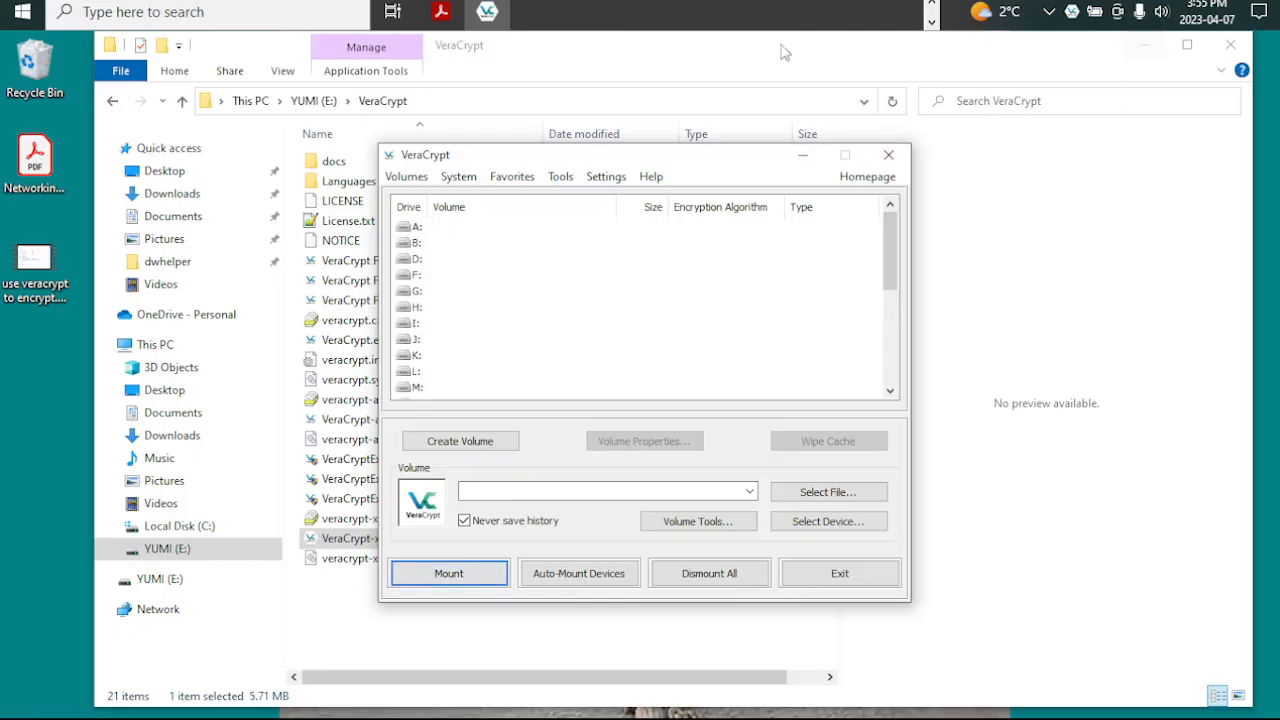
Step: Minimize the File Explorer window and move the VeraCrypt window aside to free space on the desktop
left_click(155, 344)
left_click(633, 438)
left_click(1144, 44)
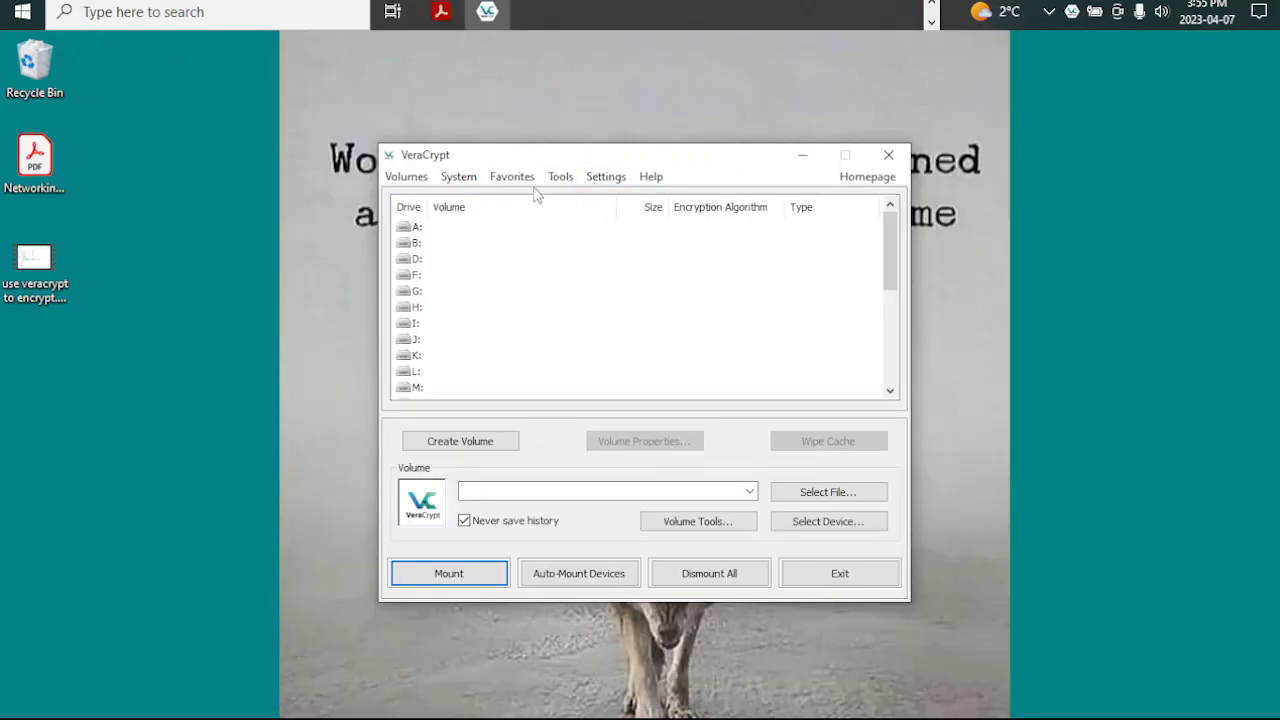
left_click_drag(566, 153, 926, 50)
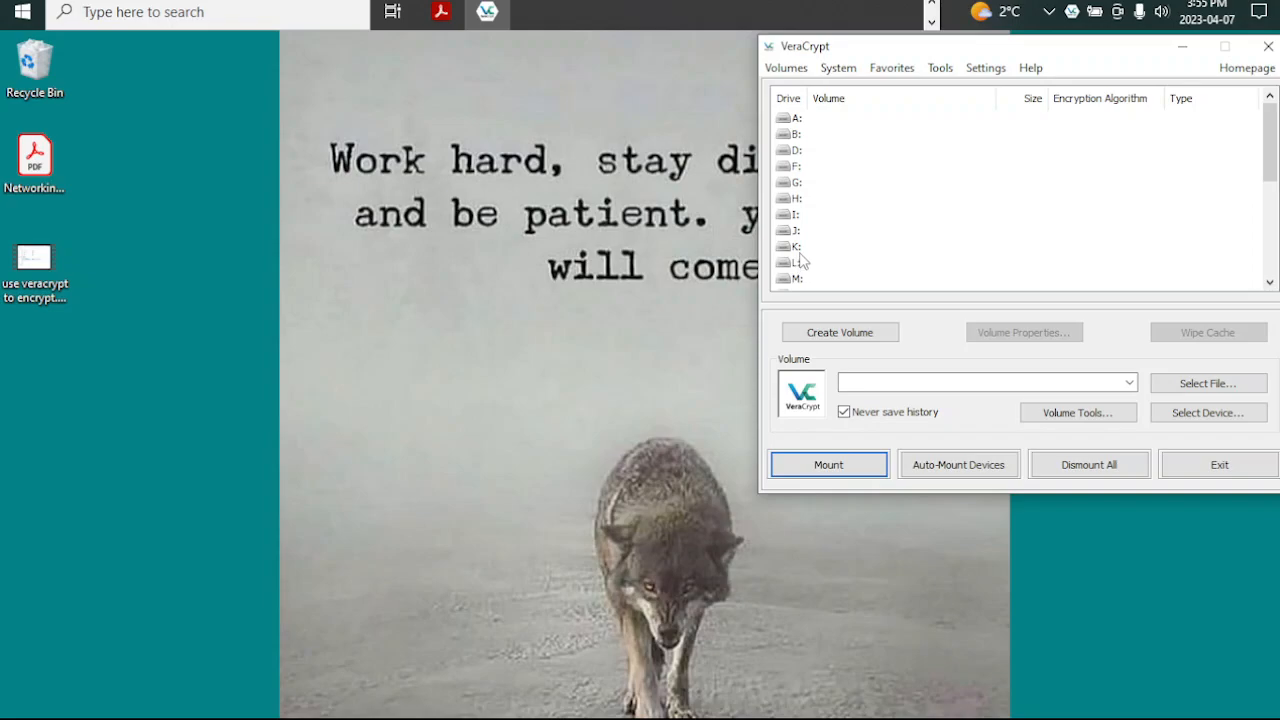
left_click(55, 295)
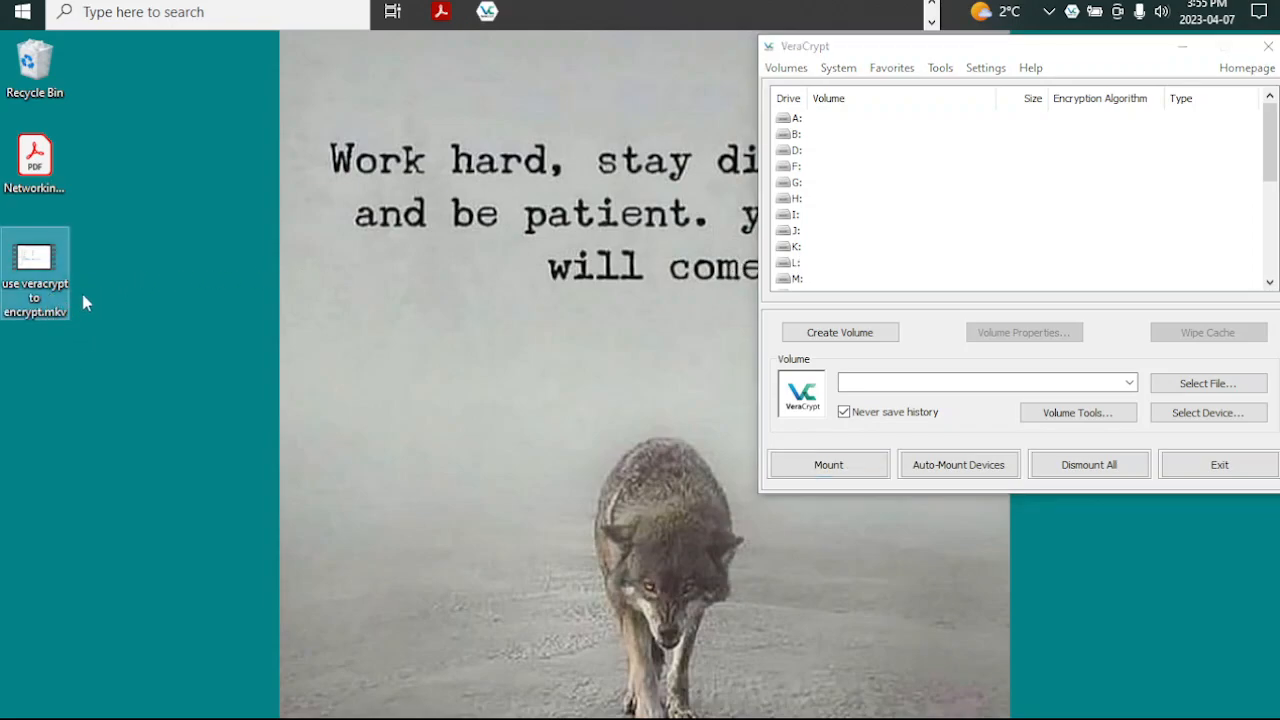
left_click(89, 344)
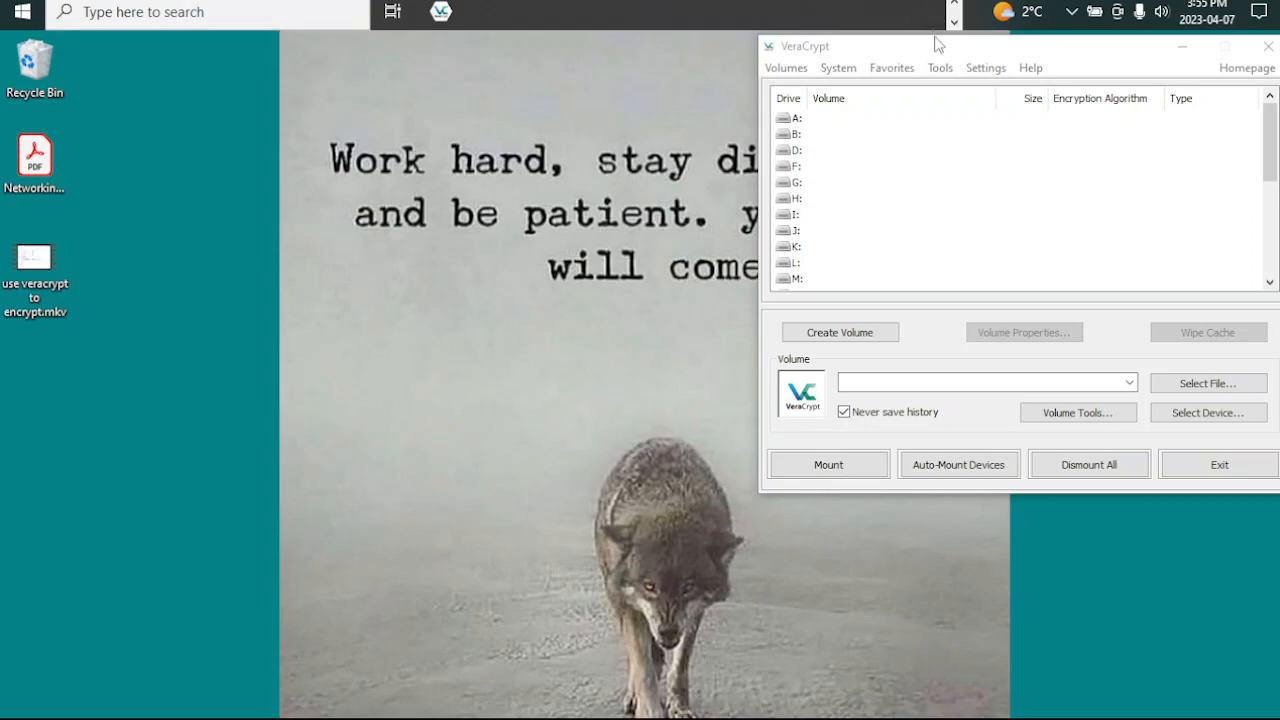
left_click_drag(935, 37, 932, 36)
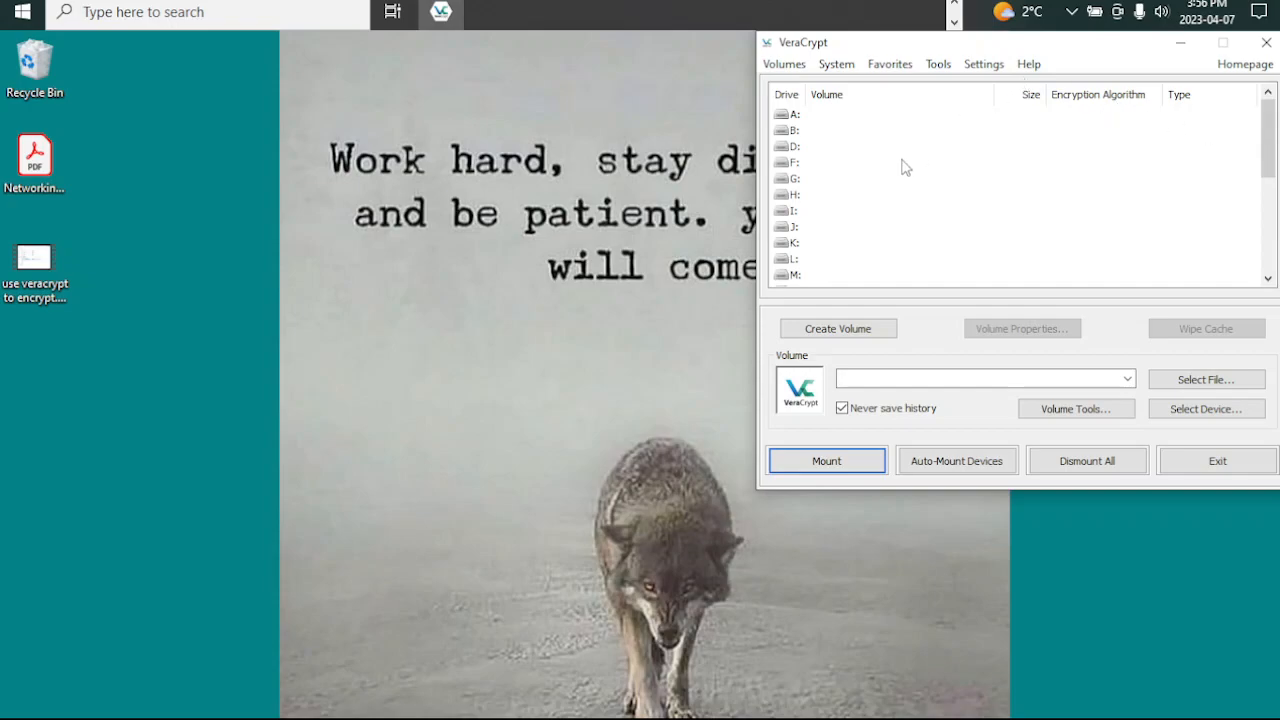
Step: Start the VeraCrypt Volume Creation Wizard, place it beside the main window and choose to create an encrypted file container
scroll(855, 160, "down", 5)
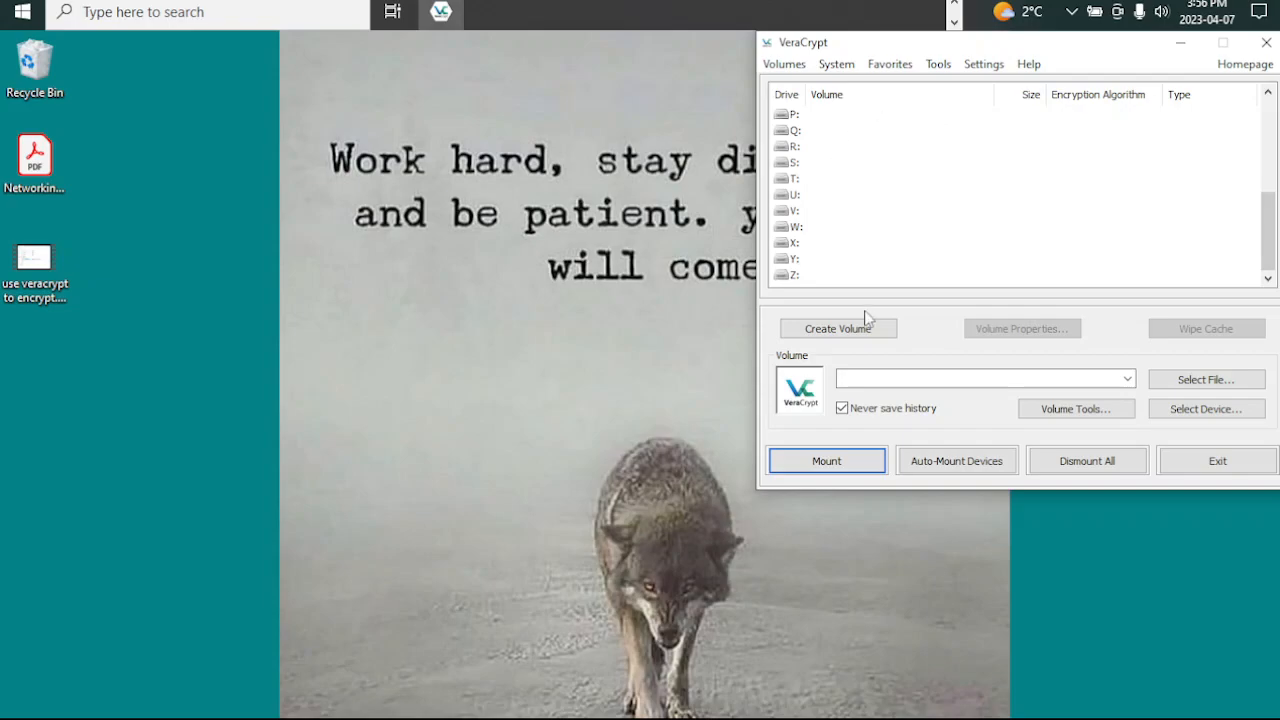
left_click(835, 330)
left_click_drag(608, 180, 392, 47)
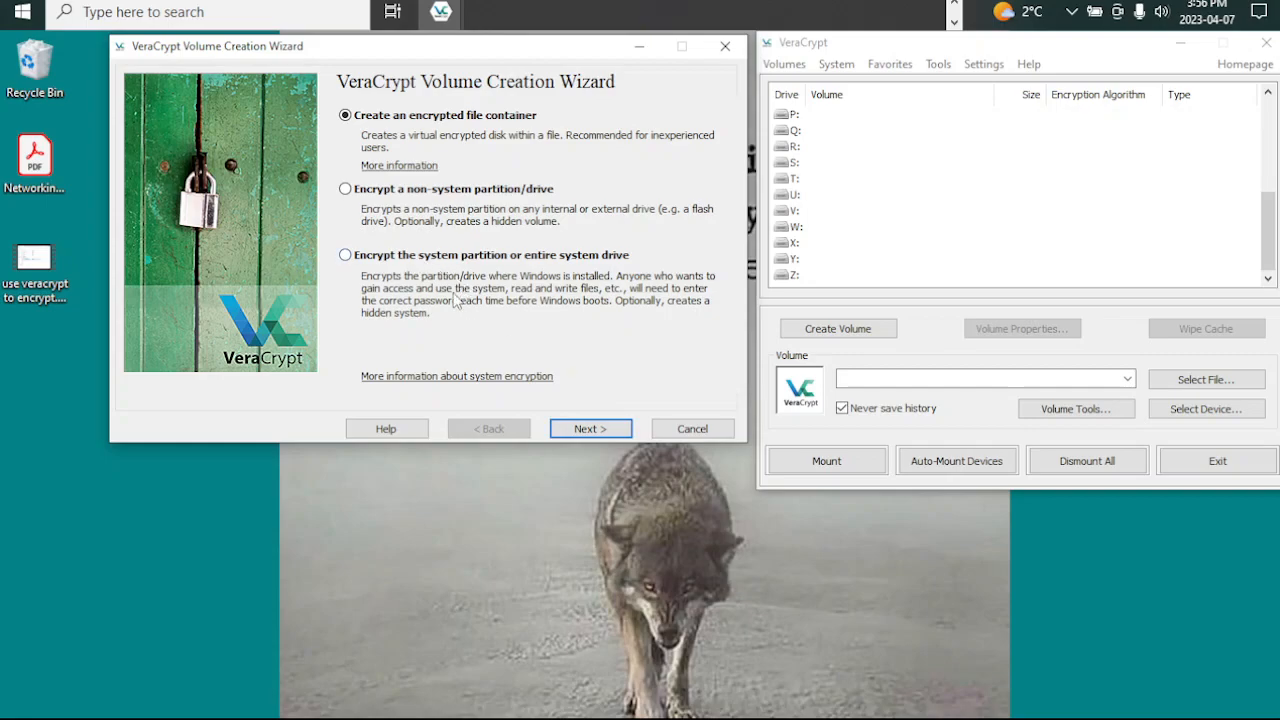
left_click(563, 428)
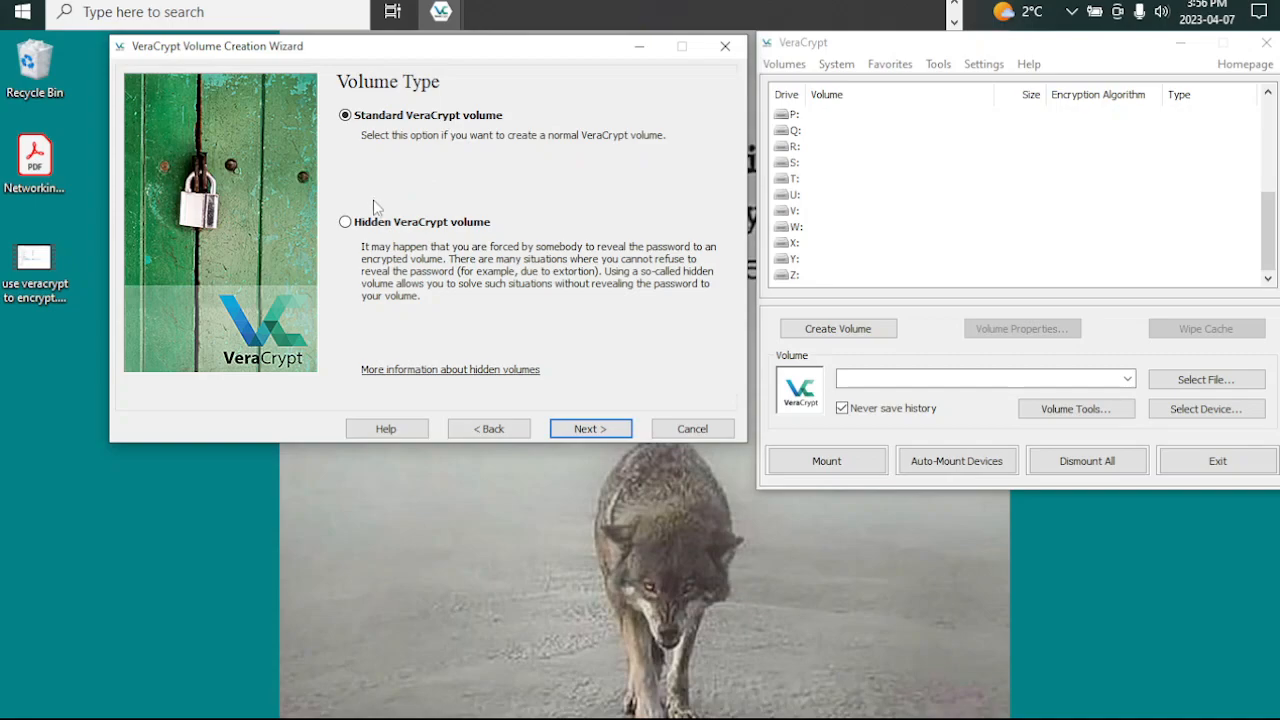
Step: Choose a hidden VeraCrypt volume as the volume type and Normal mode as the creation mode
left_click(360, 230)
left_click(580, 427)
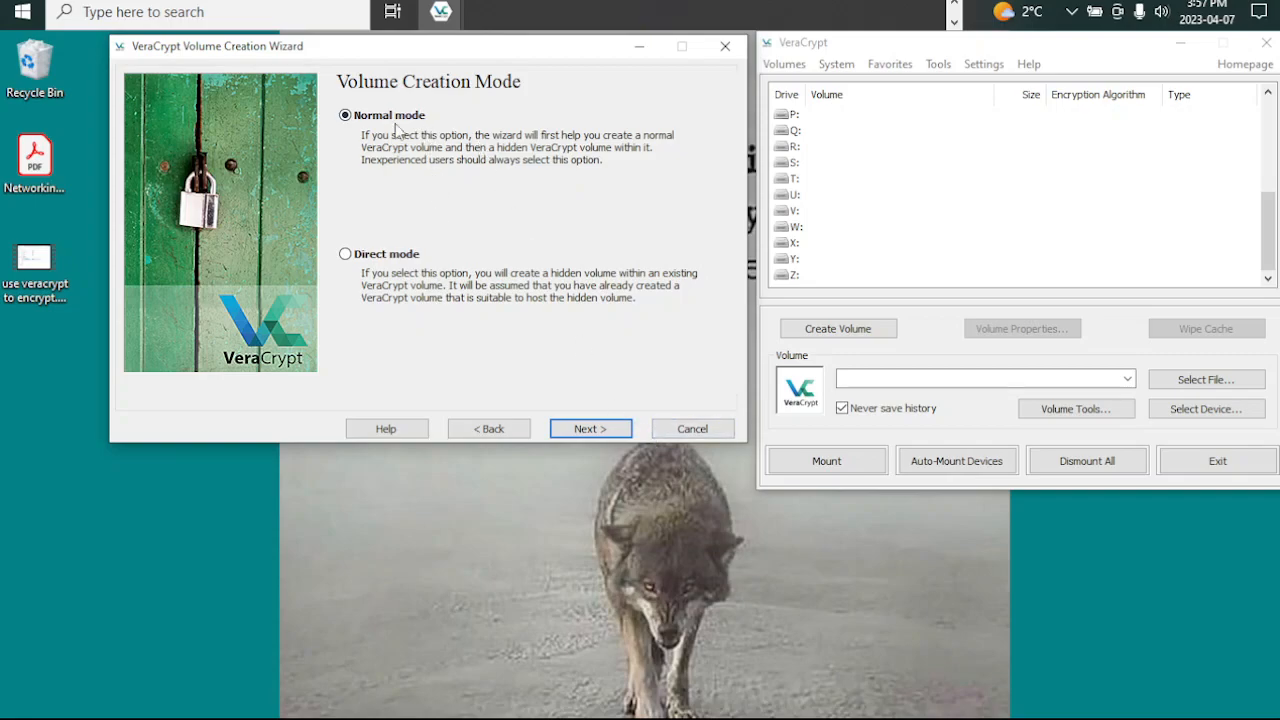
left_click(583, 427)
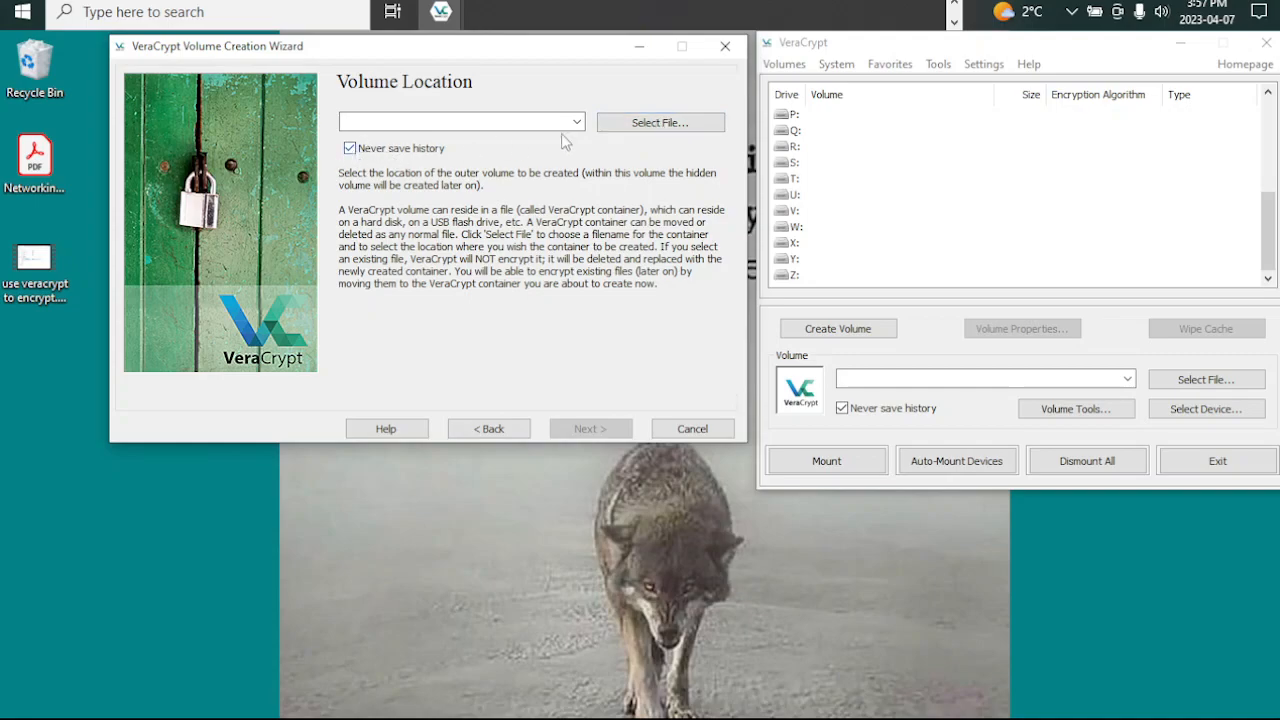
Step: Choose the root of the YUMI (E:) drive for the outer volume and enter the file name test_volume-outer and inner
left_click(670, 125)
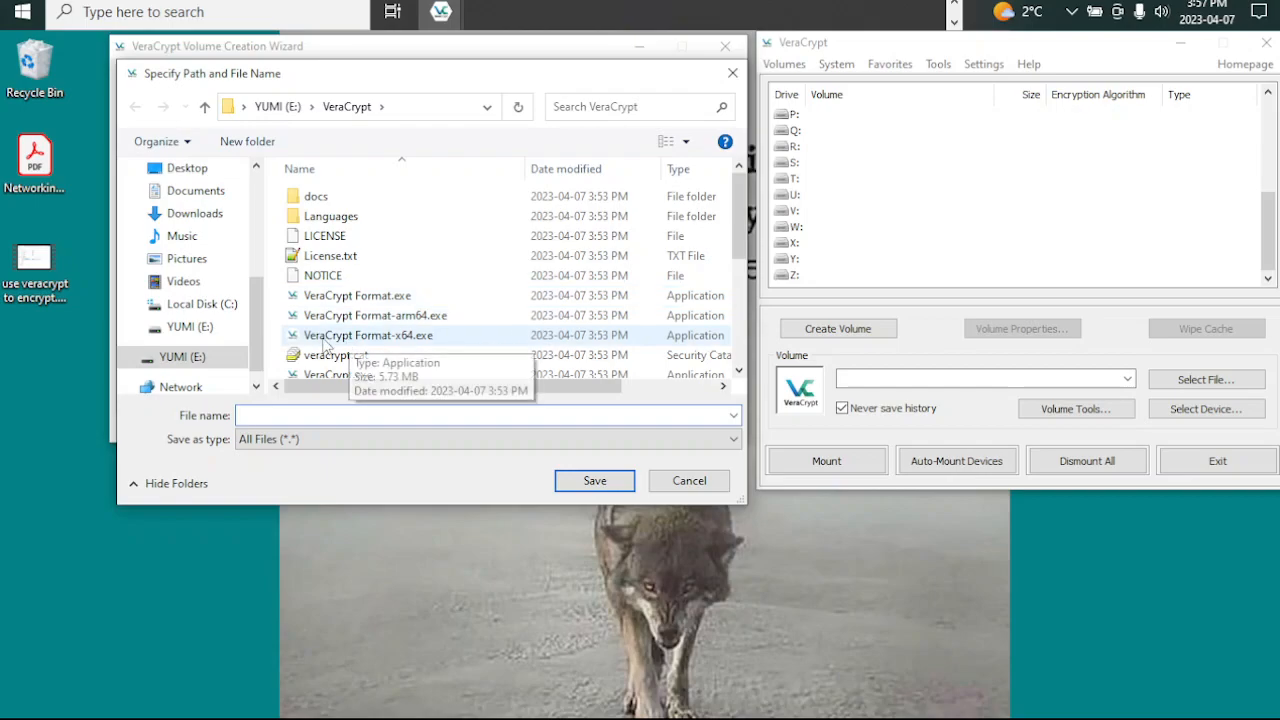
left_click(190, 327)
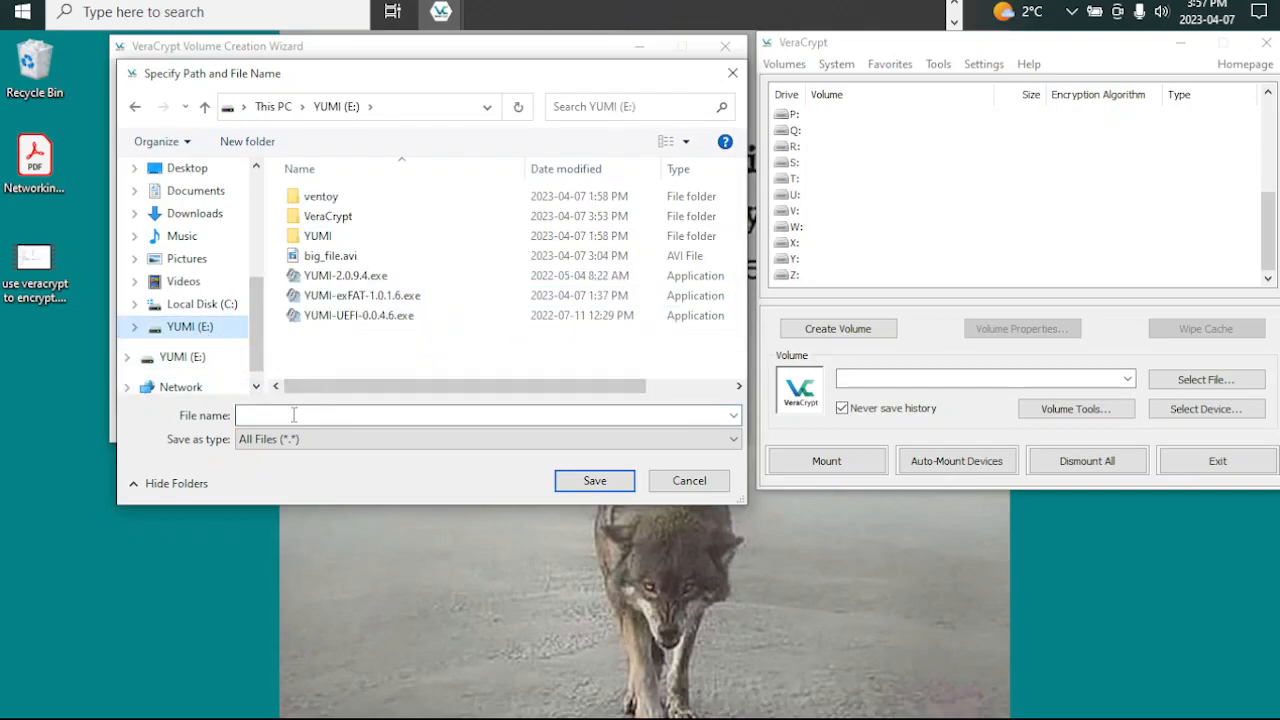
type("test")
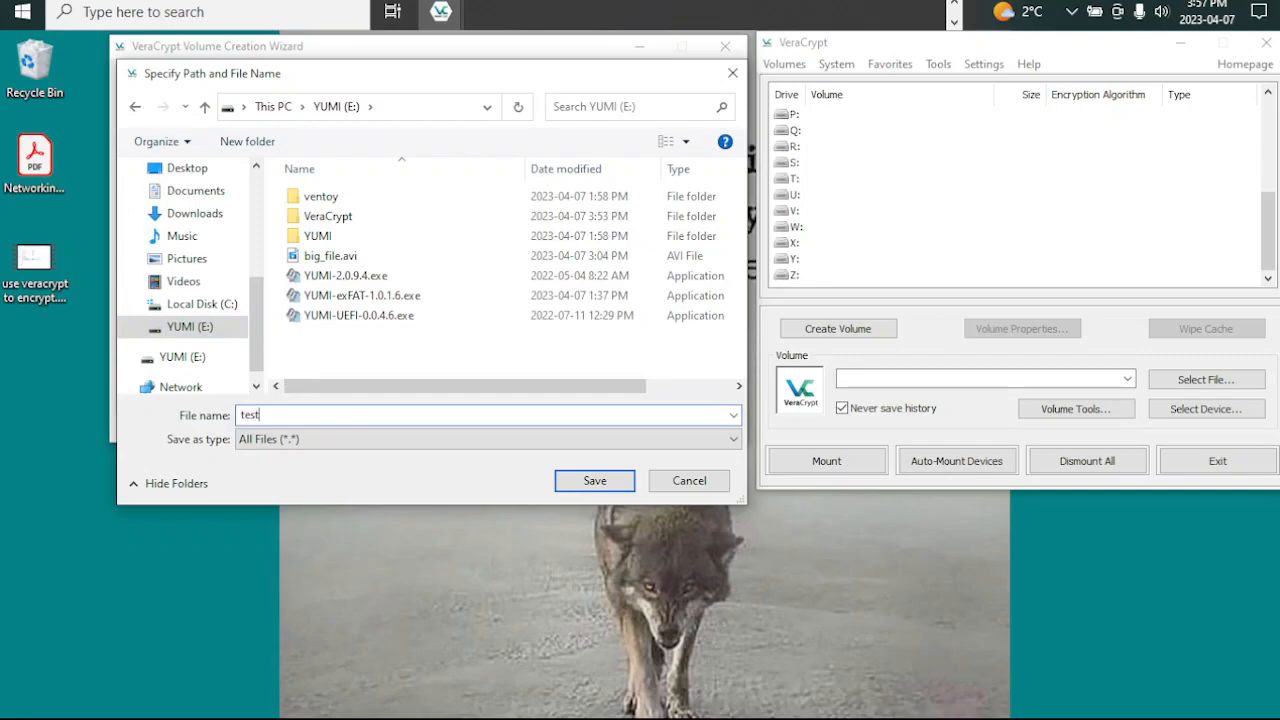
type("-outer and inner")
double_click(250, 414)
type("v")
key("BackSpace")
type("test_volume-")
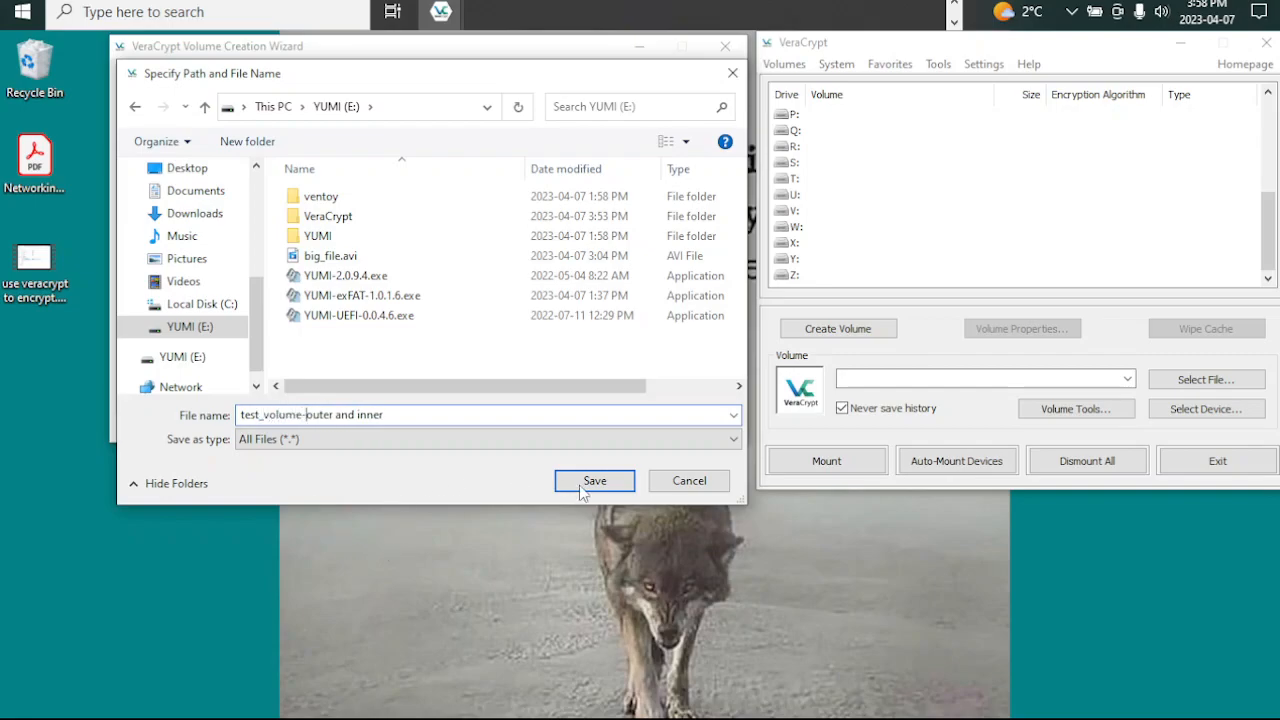
Step: Add the .avi extension to the container's file name, save it and accept the volume location
left_click(414, 414)
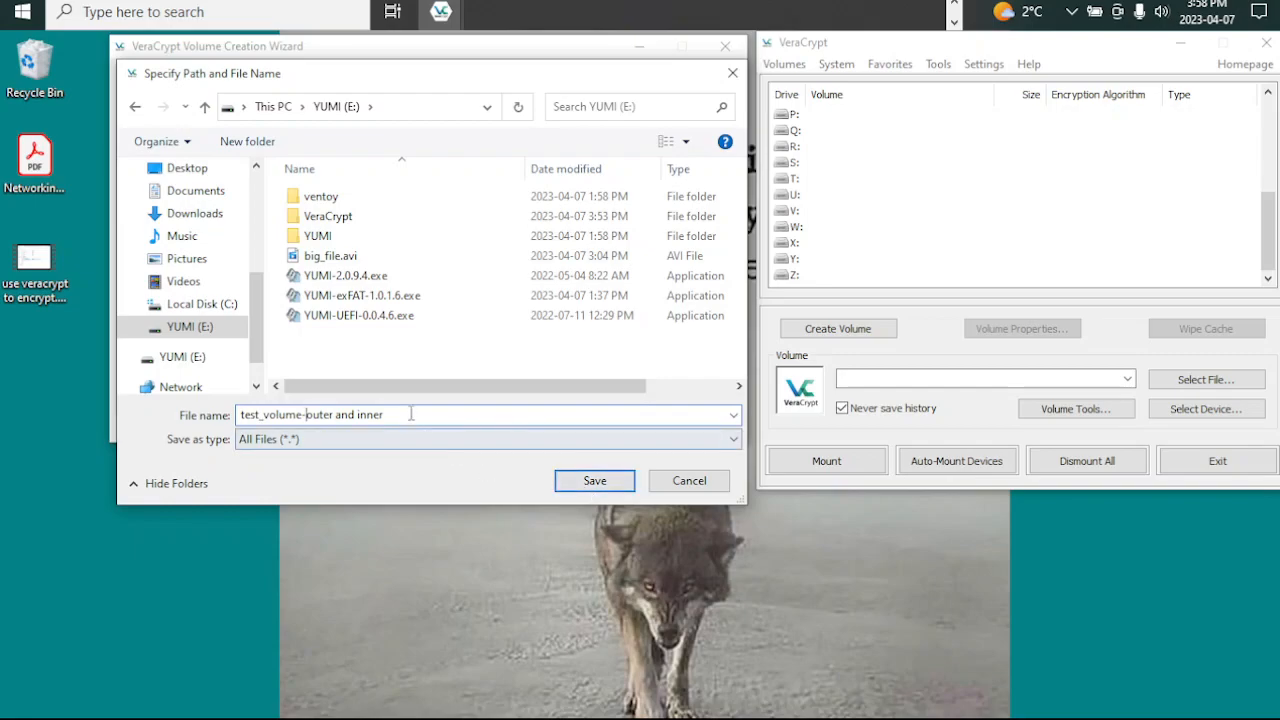
type(".")
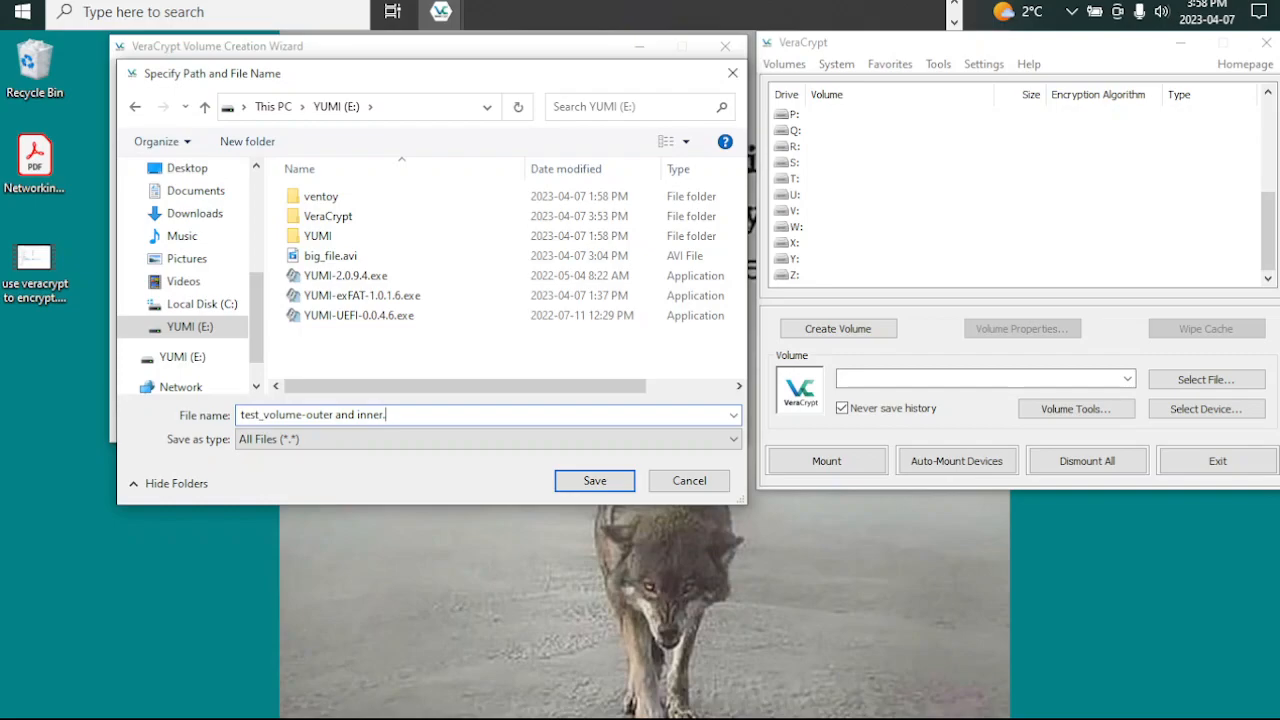
type("avi")
left_click(592, 485)
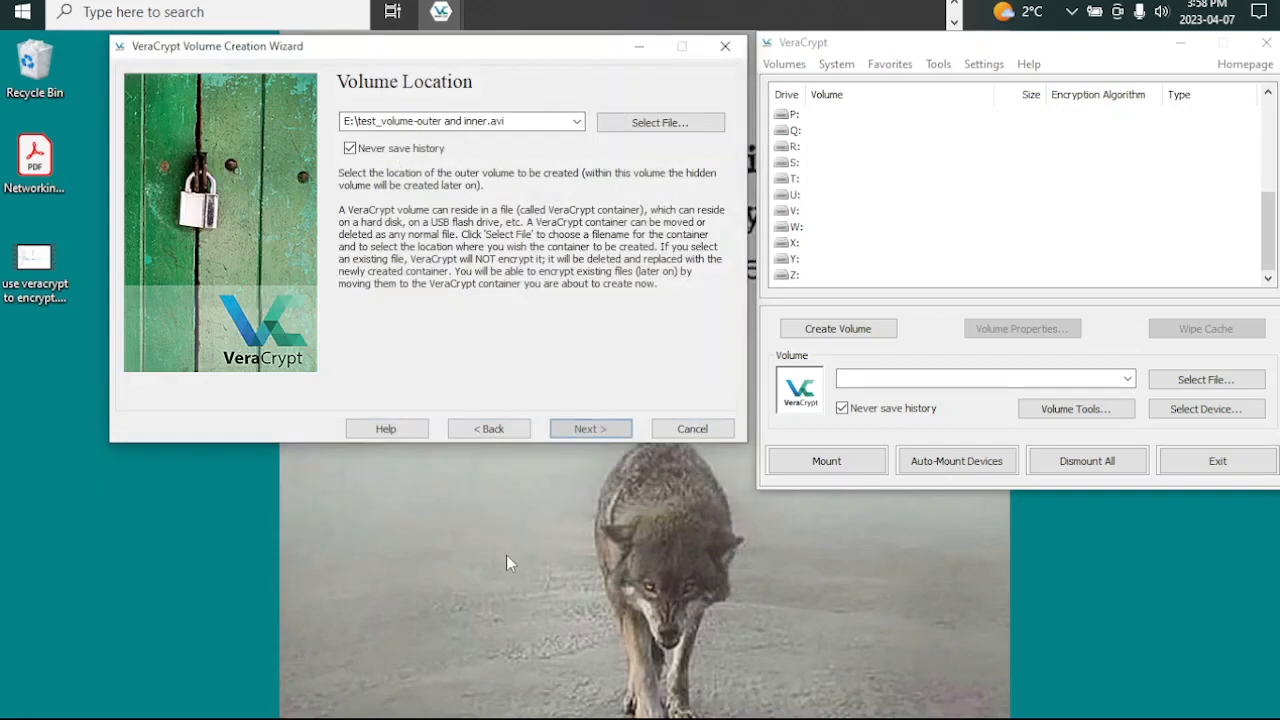
left_click(579, 433)
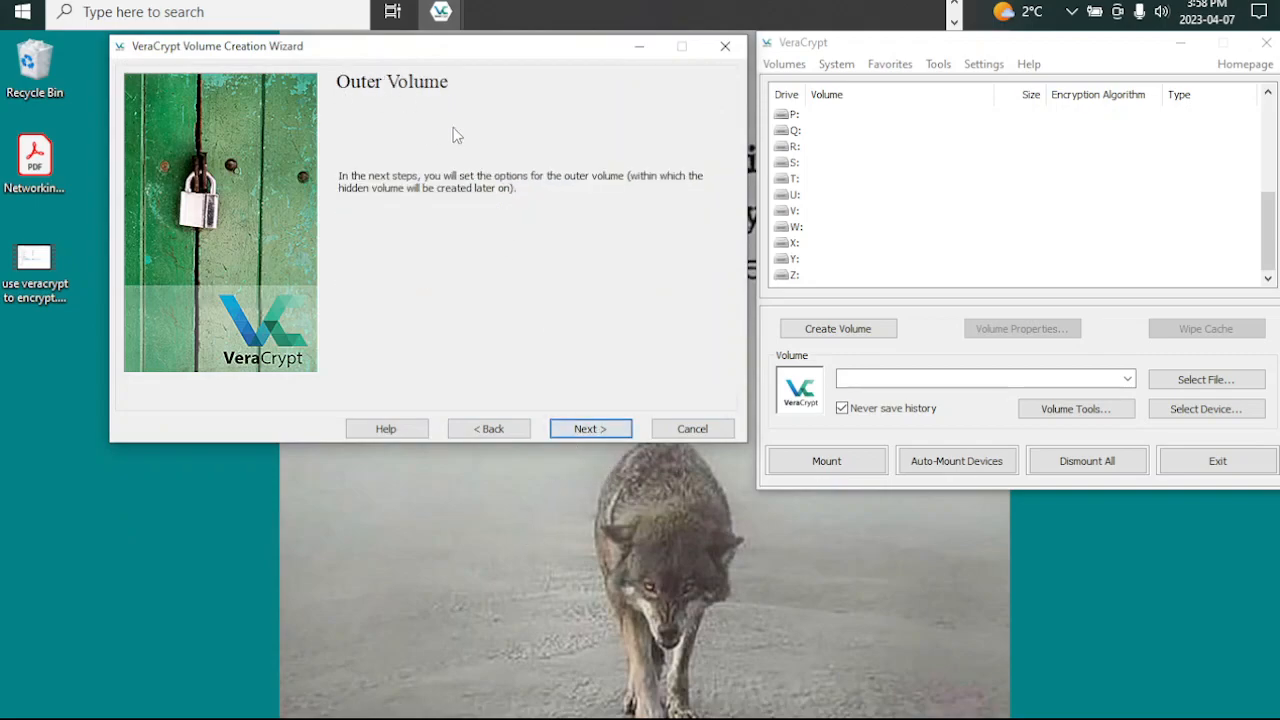
Step: Set the outer volume's encryption algorithm to AES, keep SHA-512 as the hash algorithm and continue to the volume size
left_click(604, 436)
left_click(576, 143)
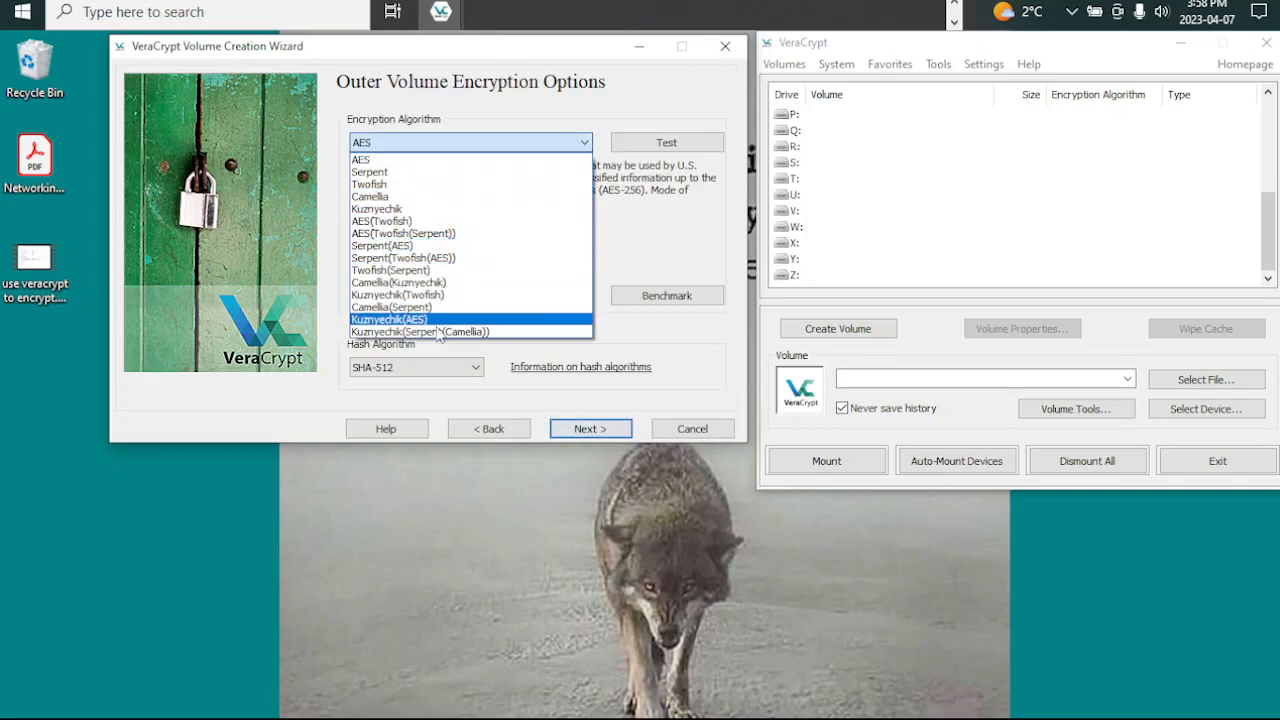
left_click(386, 160)
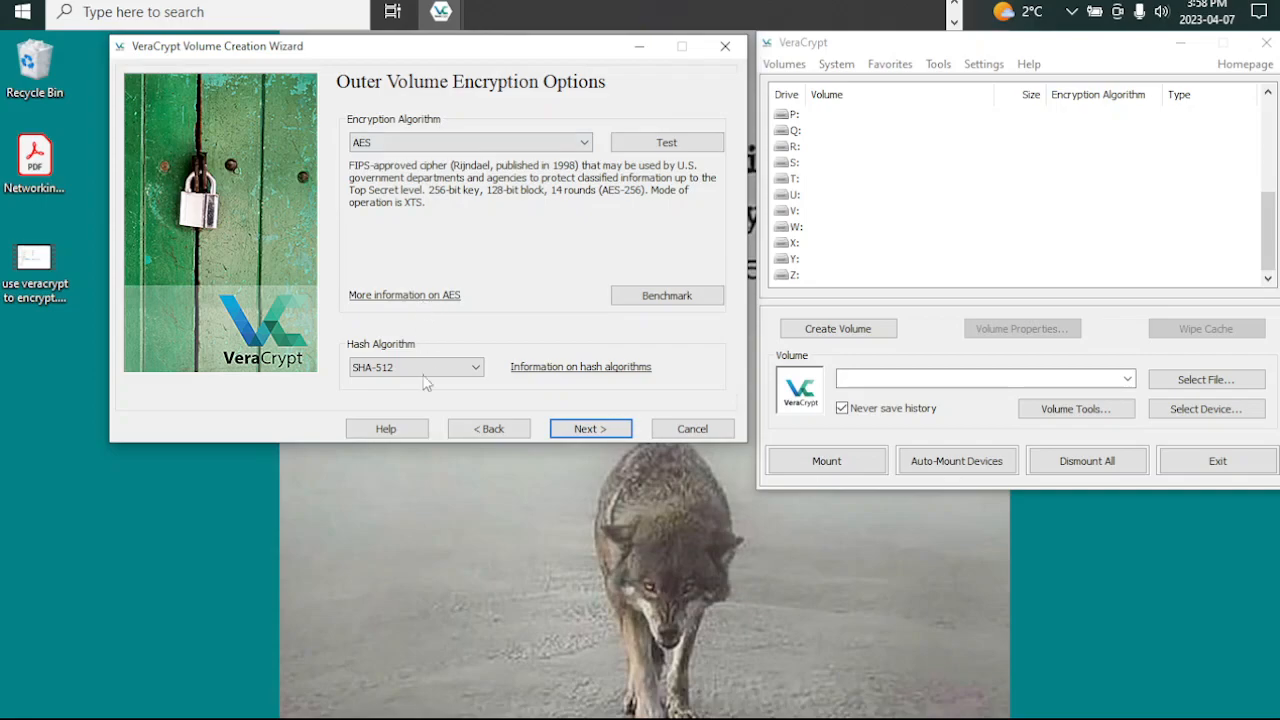
left_click(474, 369)
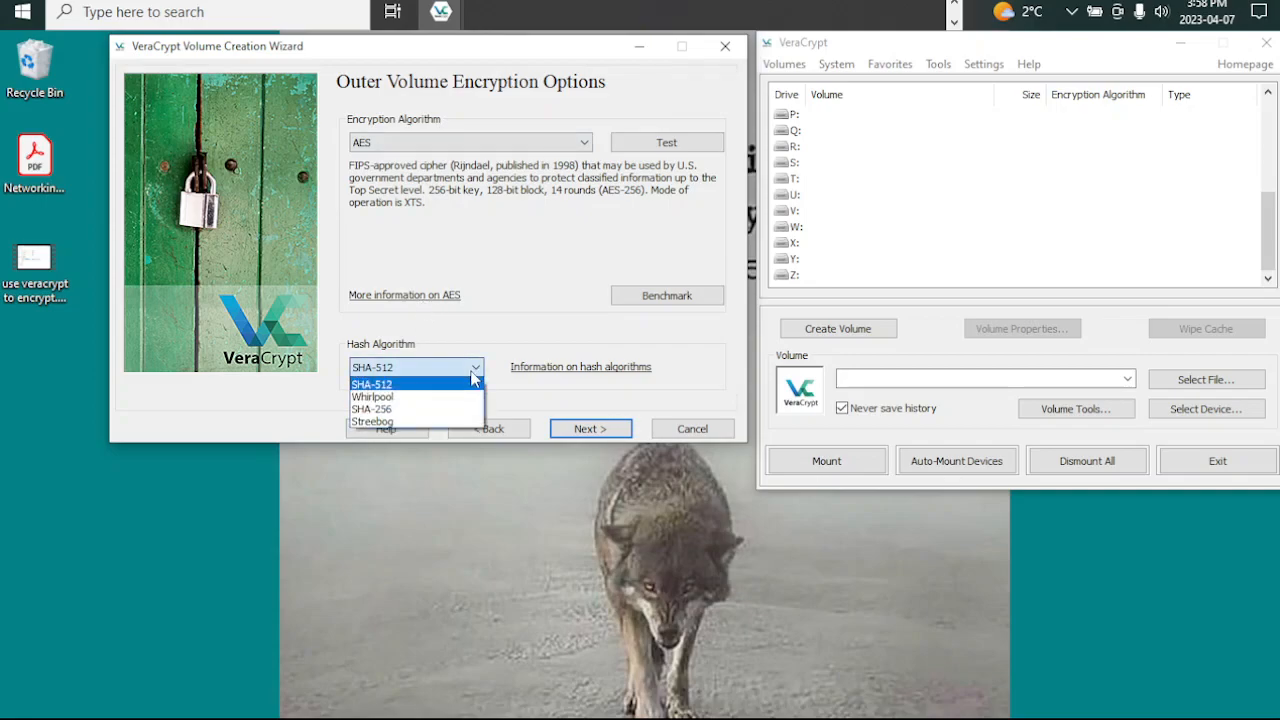
left_click(472, 372)
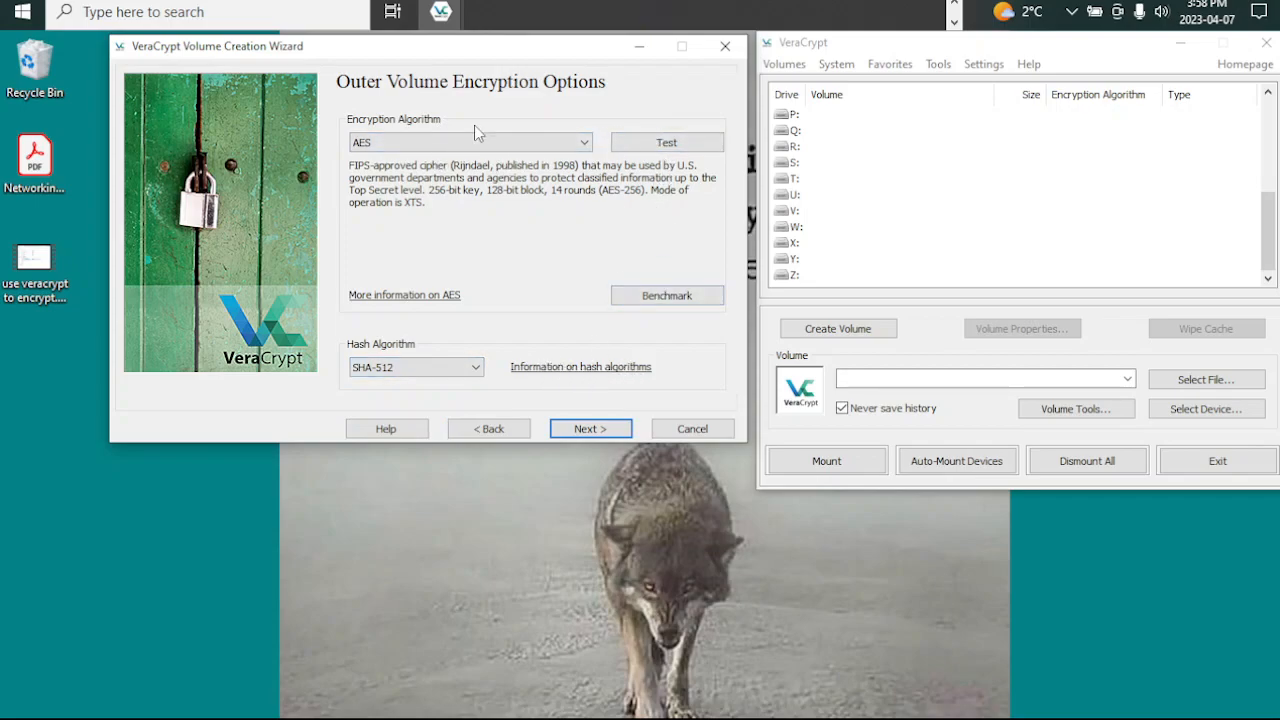
left_click(572, 430)
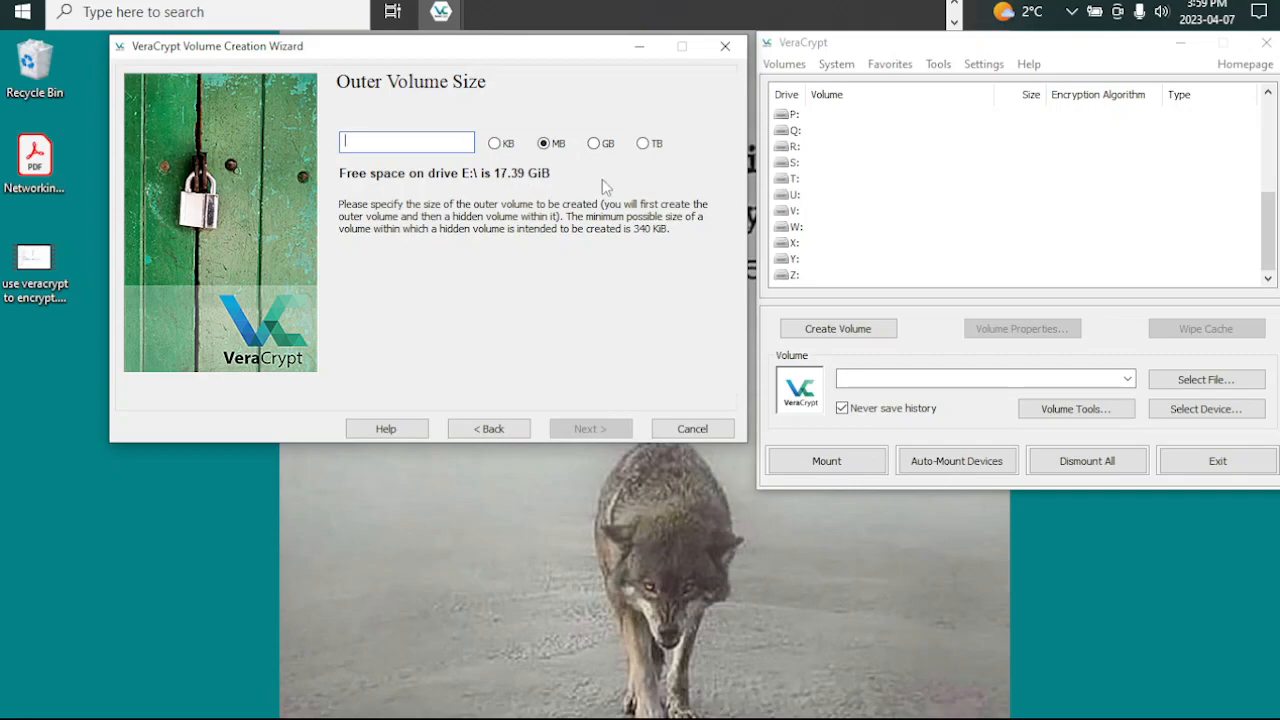
Step: Check the YUMI (E:) drive in File Explorer and set the outer volume size to 10 GB
left_click(954, 5)
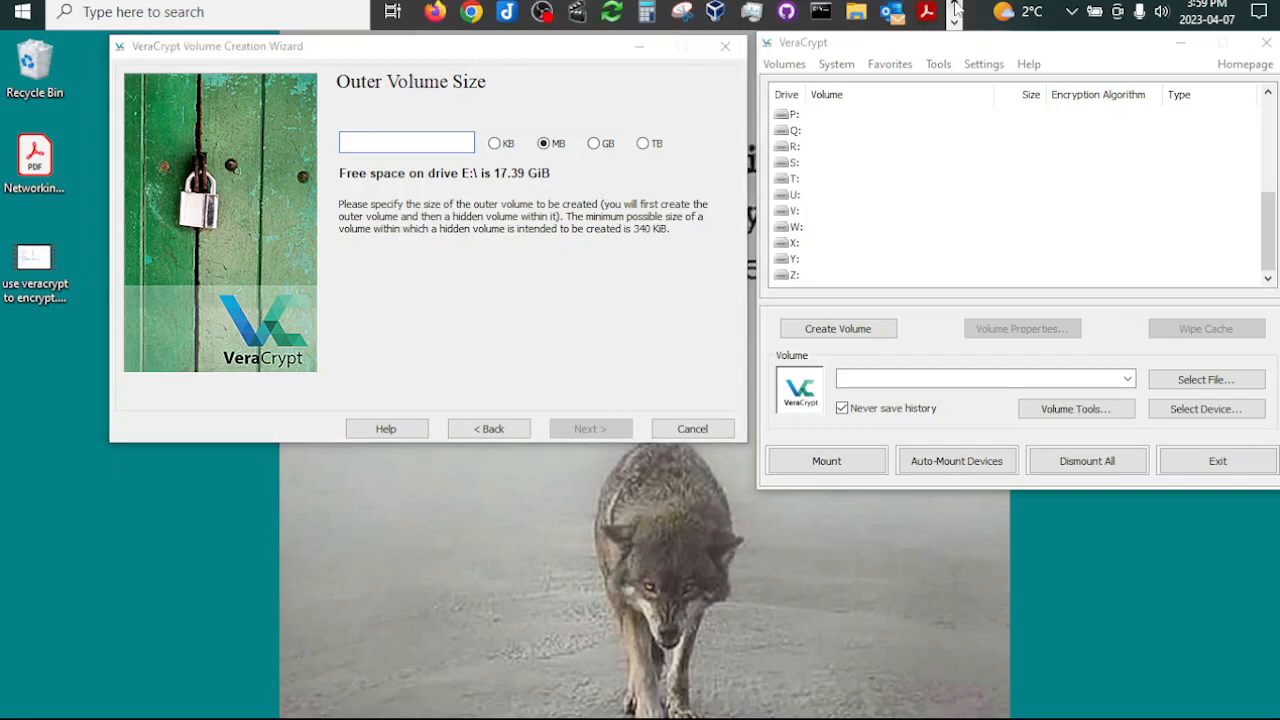
mouse_move(855, 12)
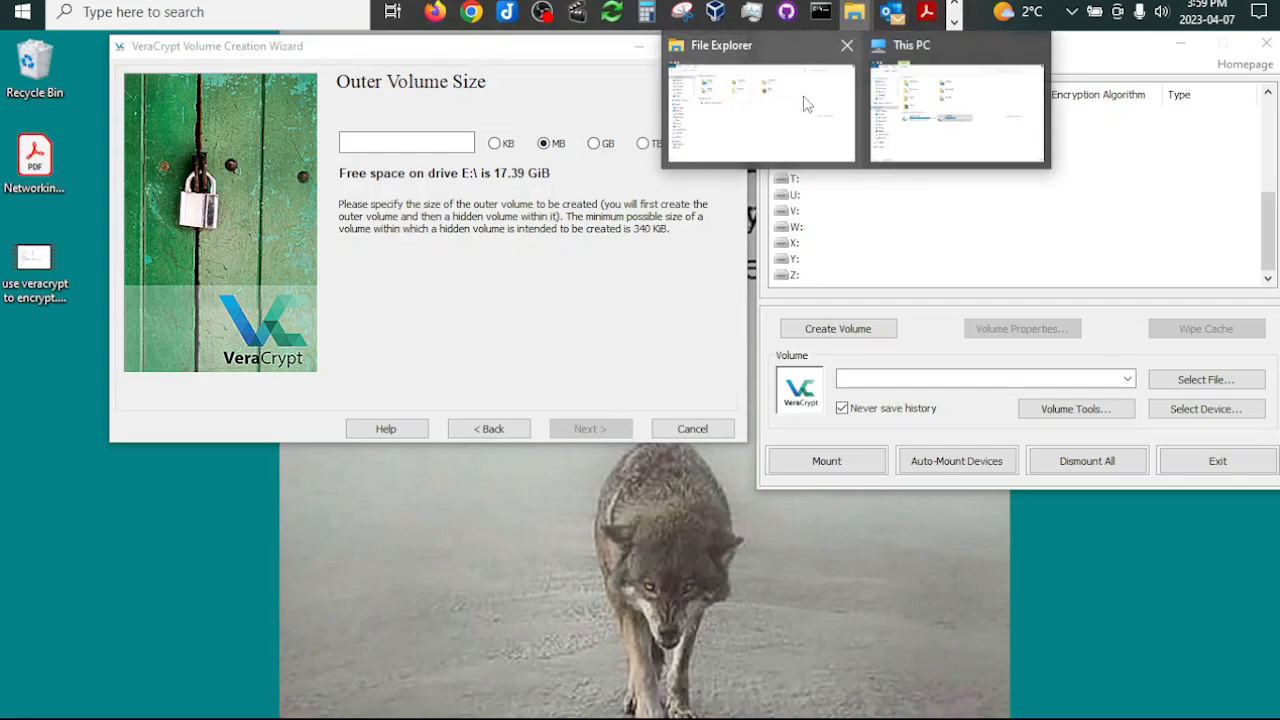
left_click(913, 140)
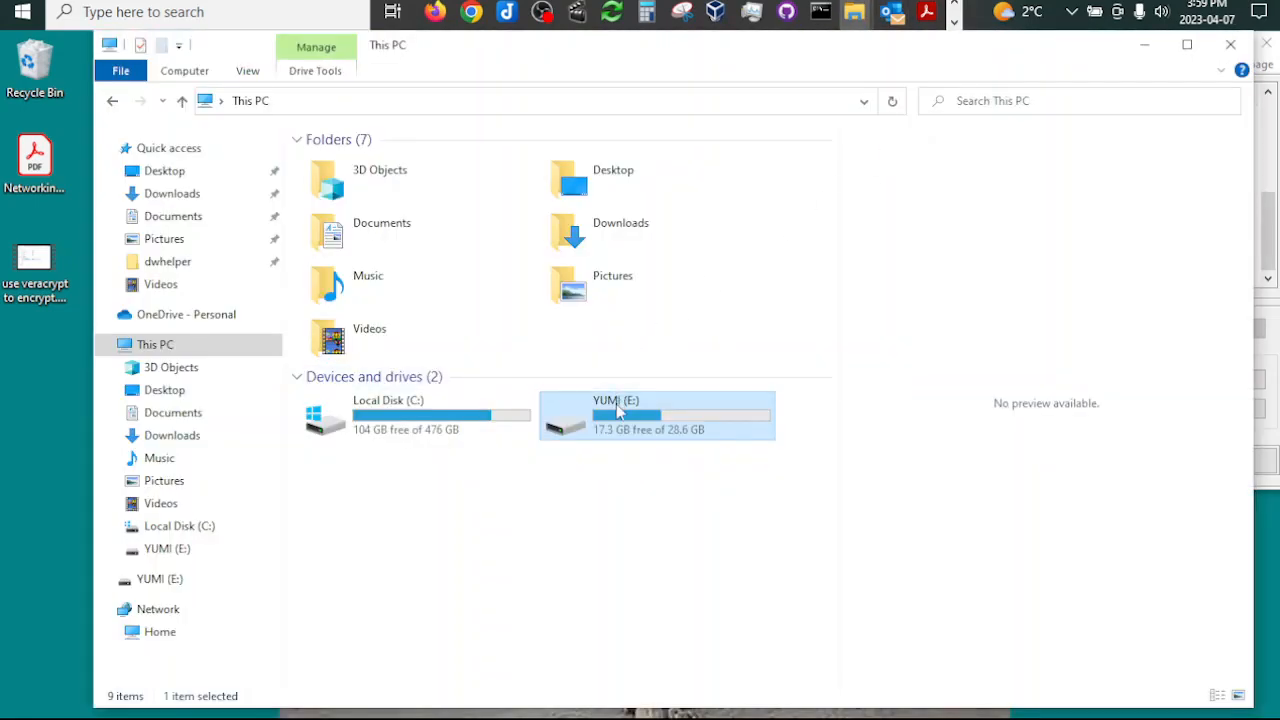
double_click(618, 410)
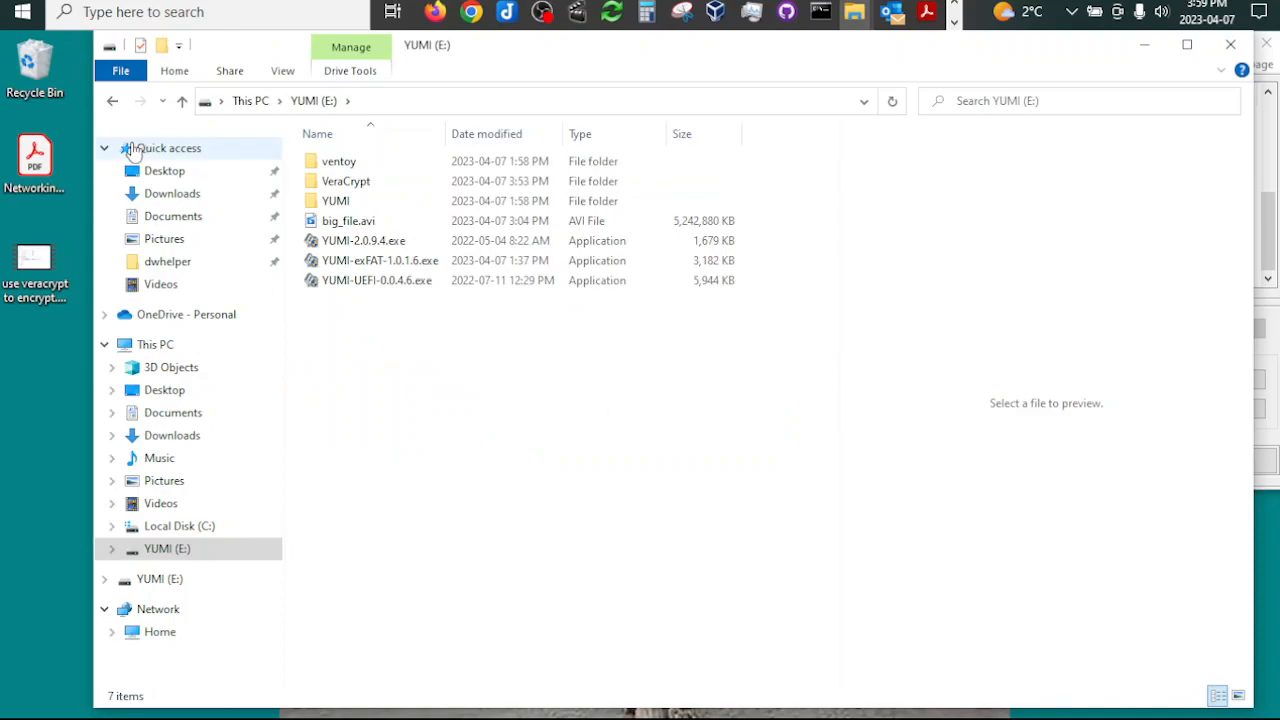
left_click(112, 101)
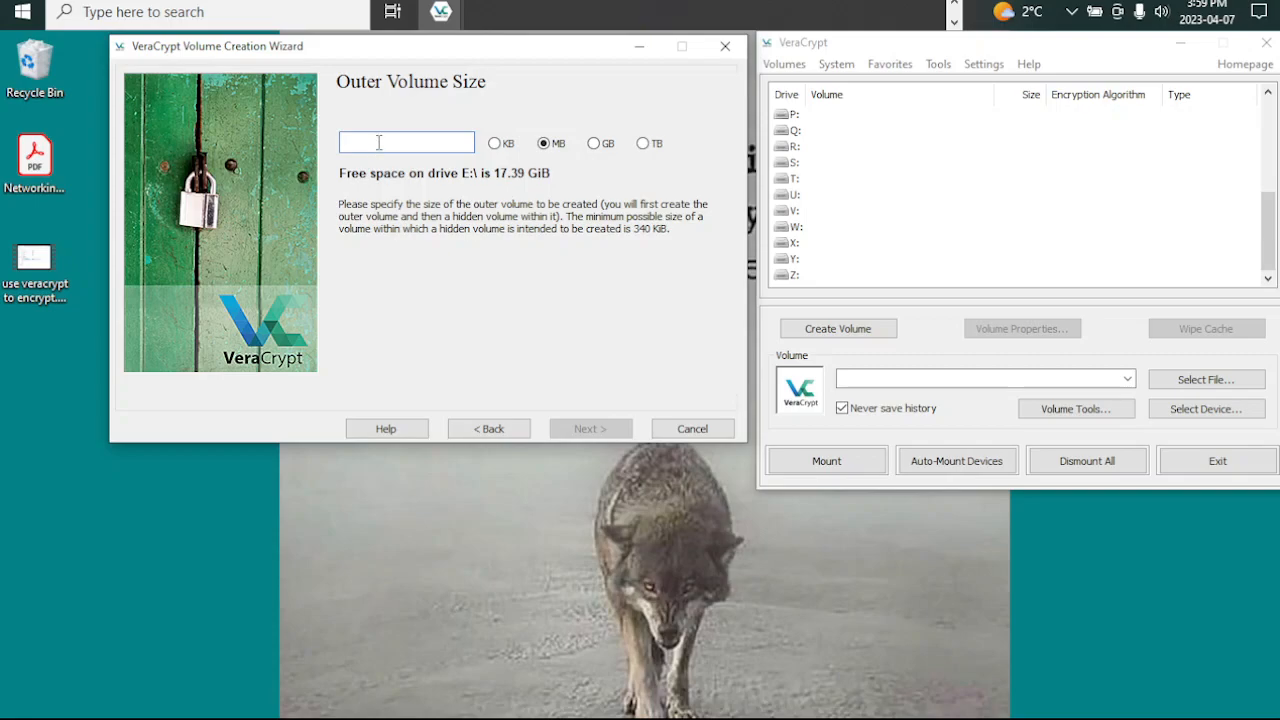
type("0")
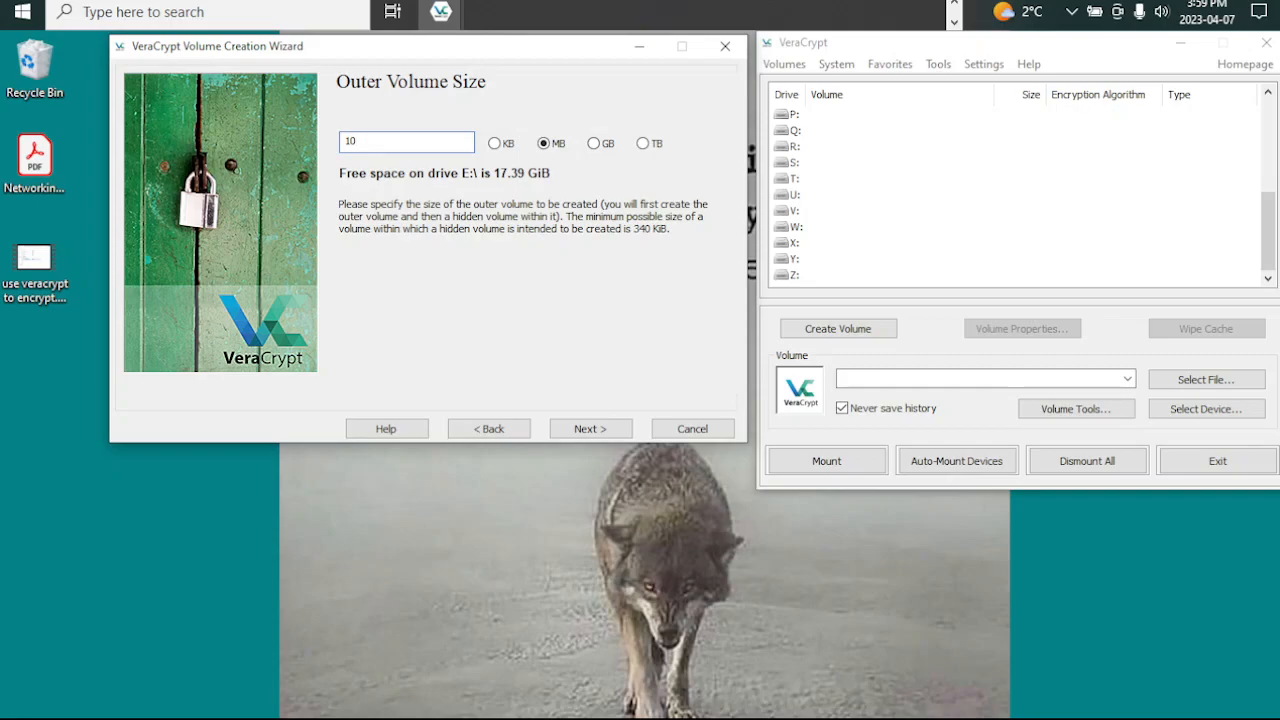
left_click(594, 143)
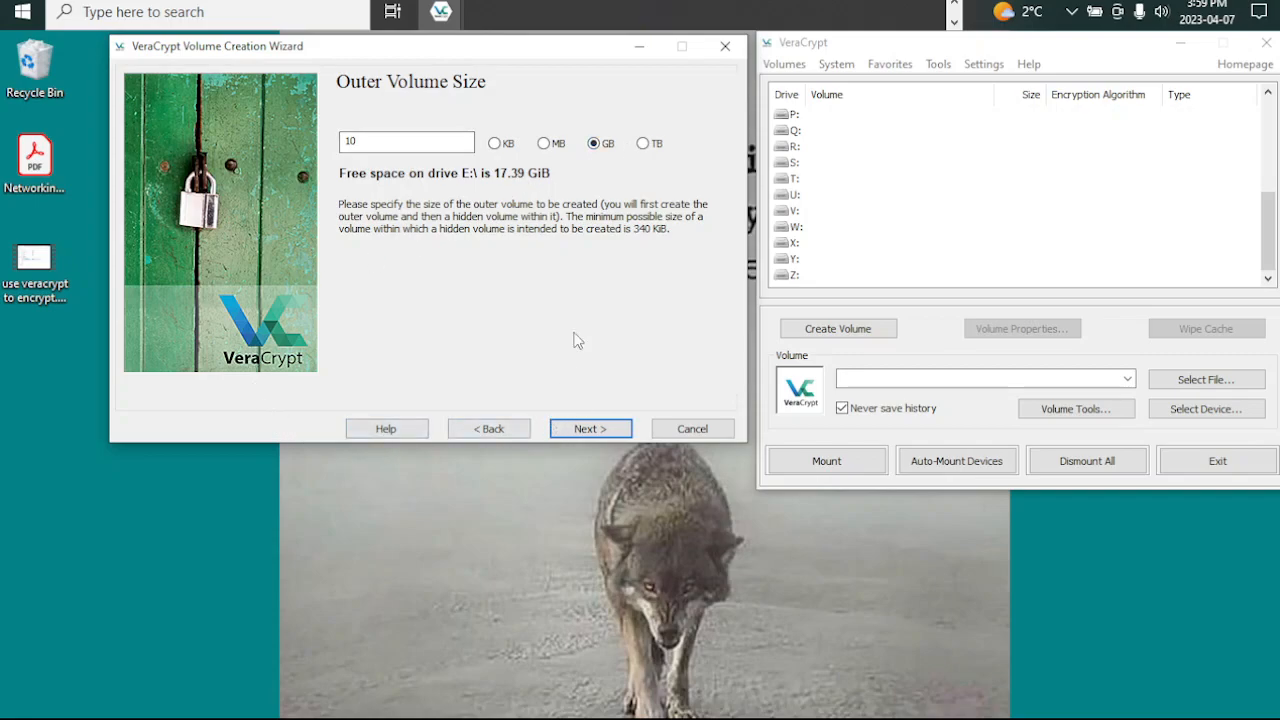
left_click(586, 430)
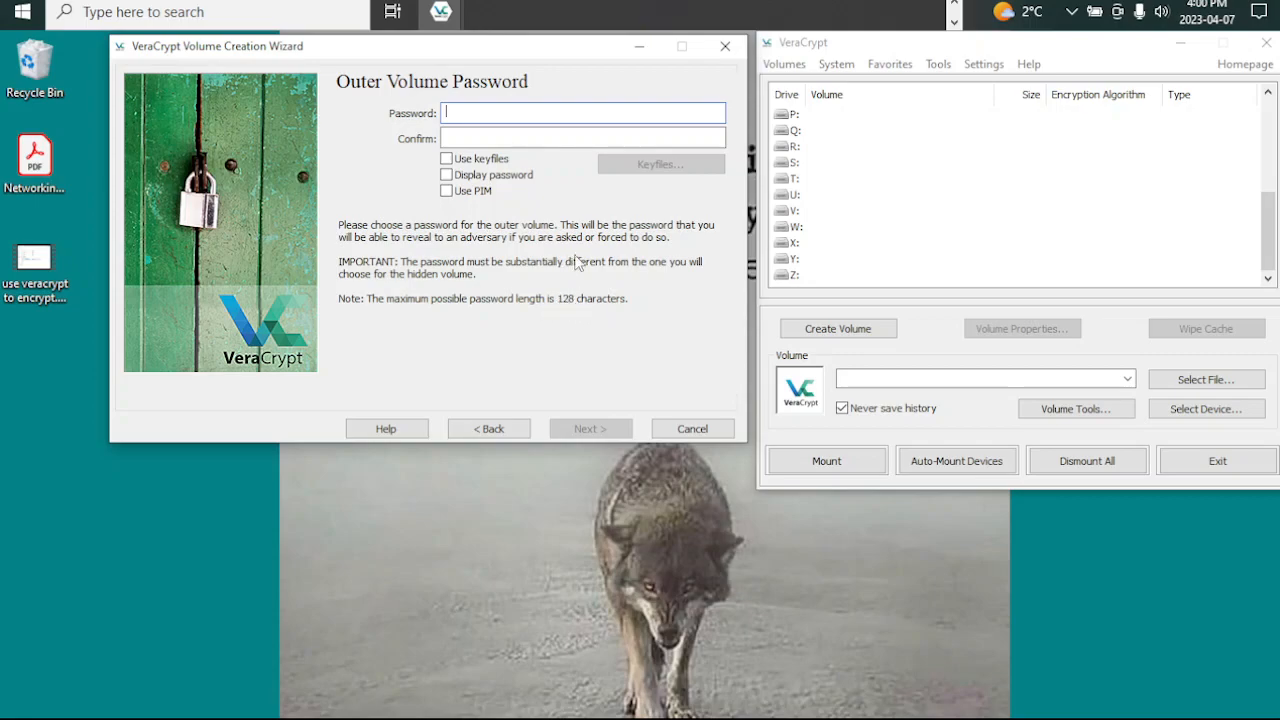
Step: Enter the outer volume password and repeat it in the confirmation field
type("••")
left_click_drag(488, 117, 420, 120)
type("••")
left_click(472, 137)
type("•••••")
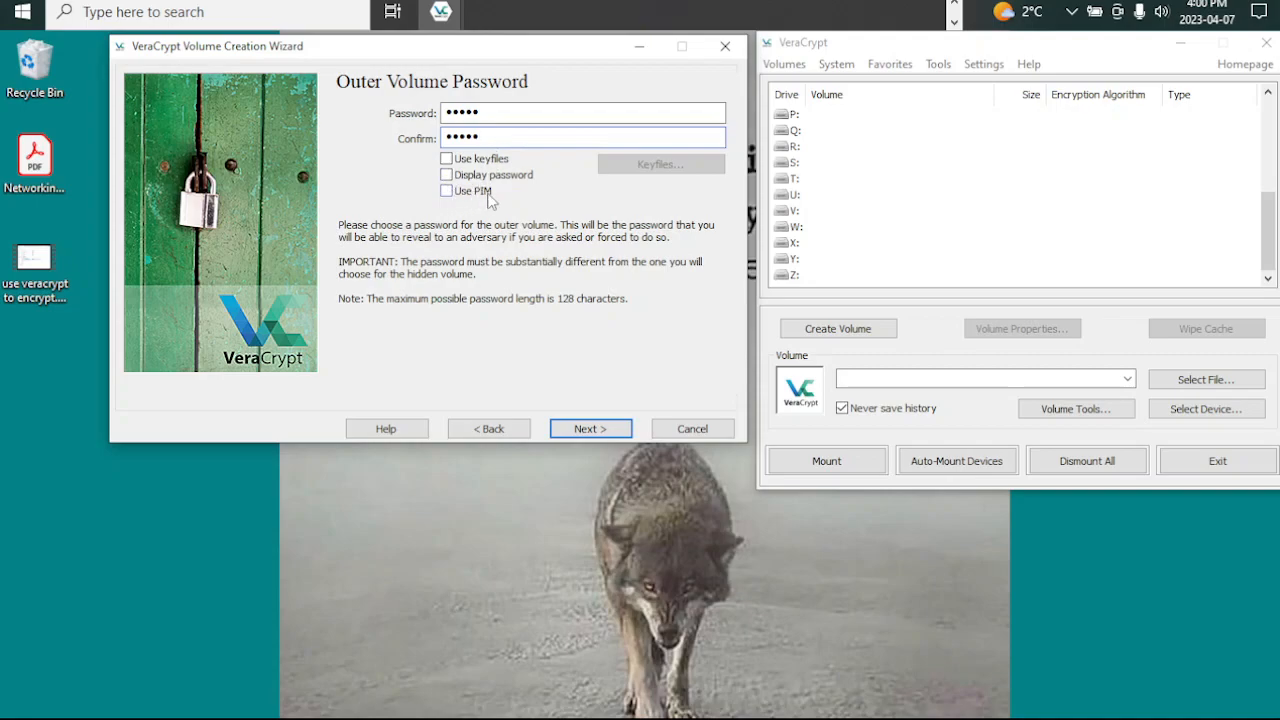
Step: Enable keyfiles for the outer volume and add the file named outer on the YUMI (E:) drive as a keyfile
left_click(446, 159)
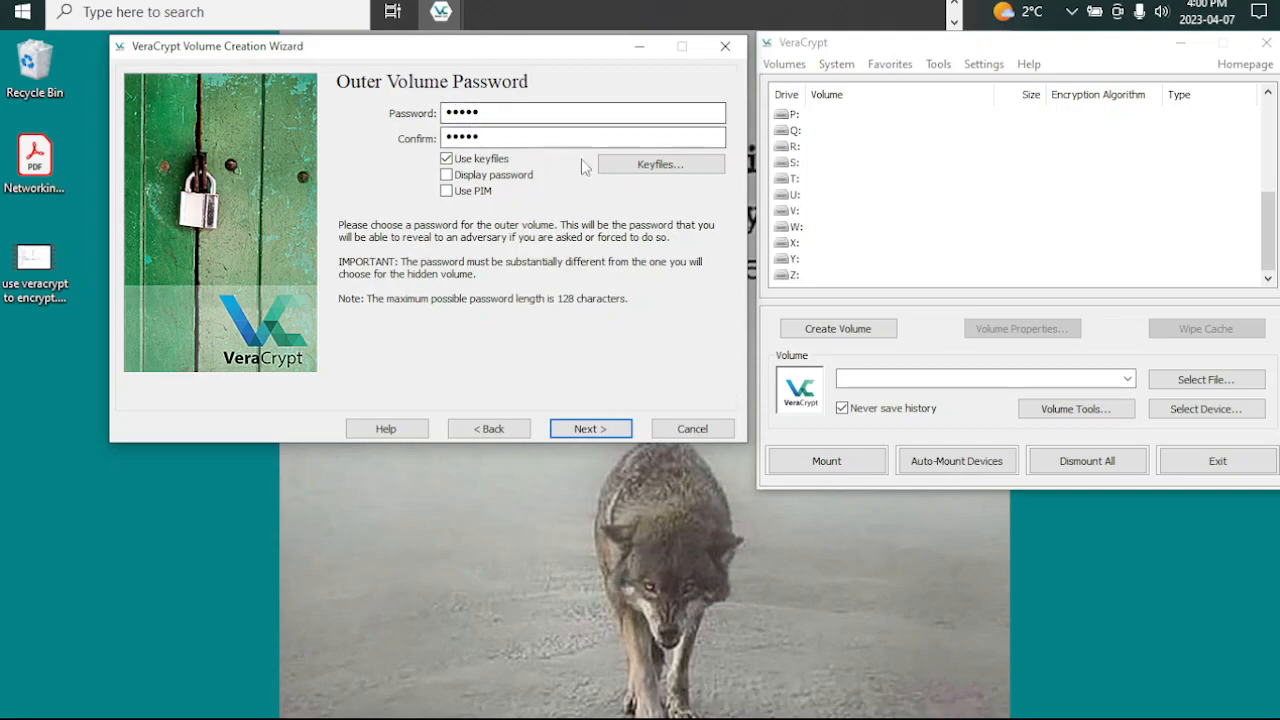
left_click(660, 164)
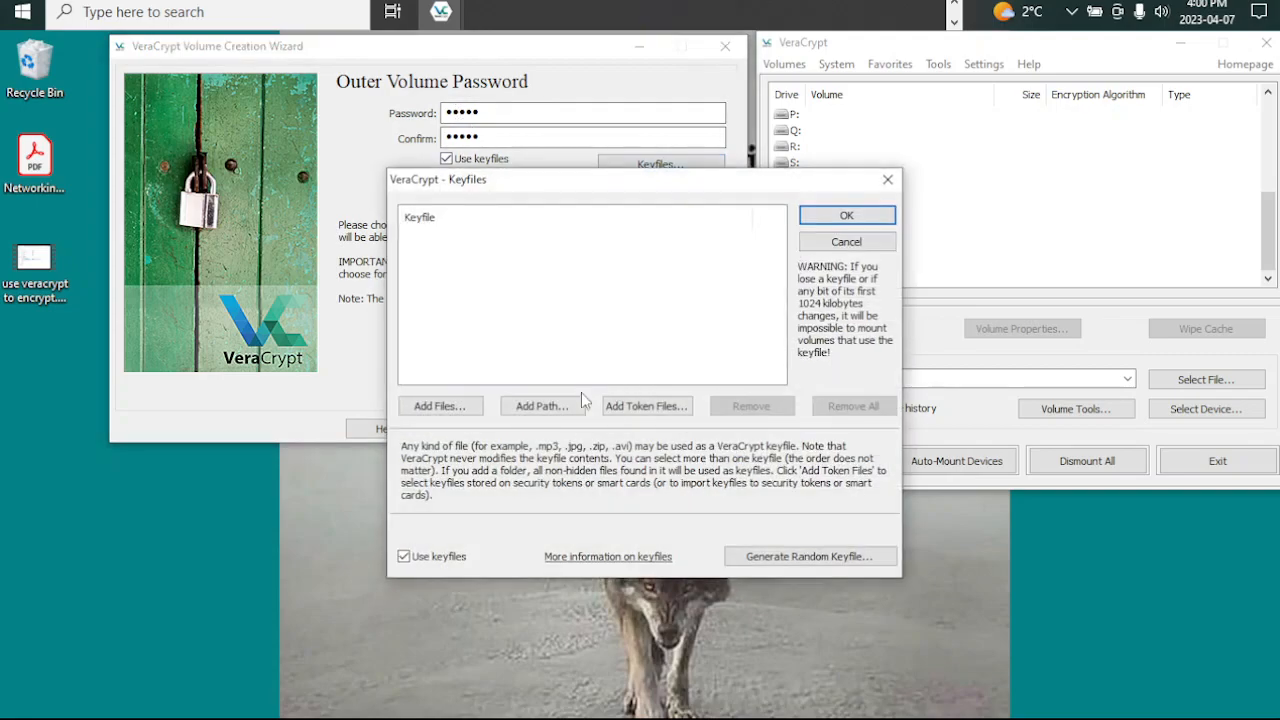
left_click(440, 406)
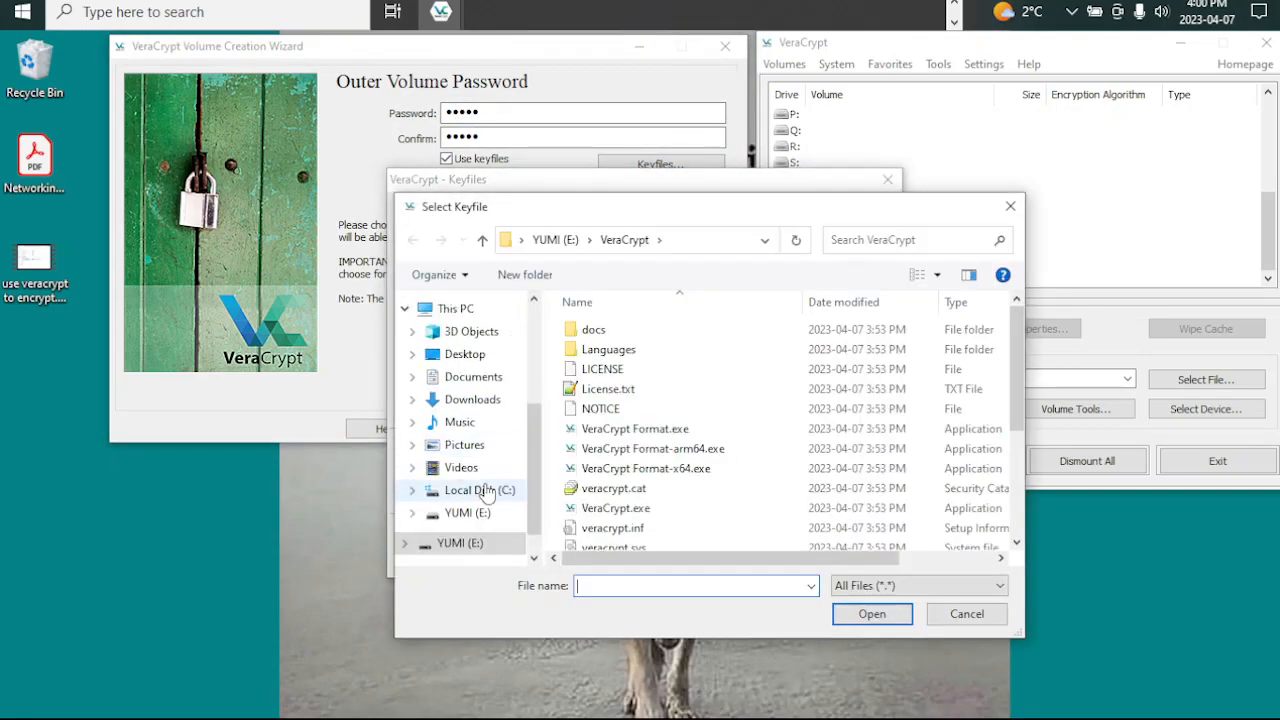
left_click_drag(600, 211, 385, 100)
left_click(260, 438)
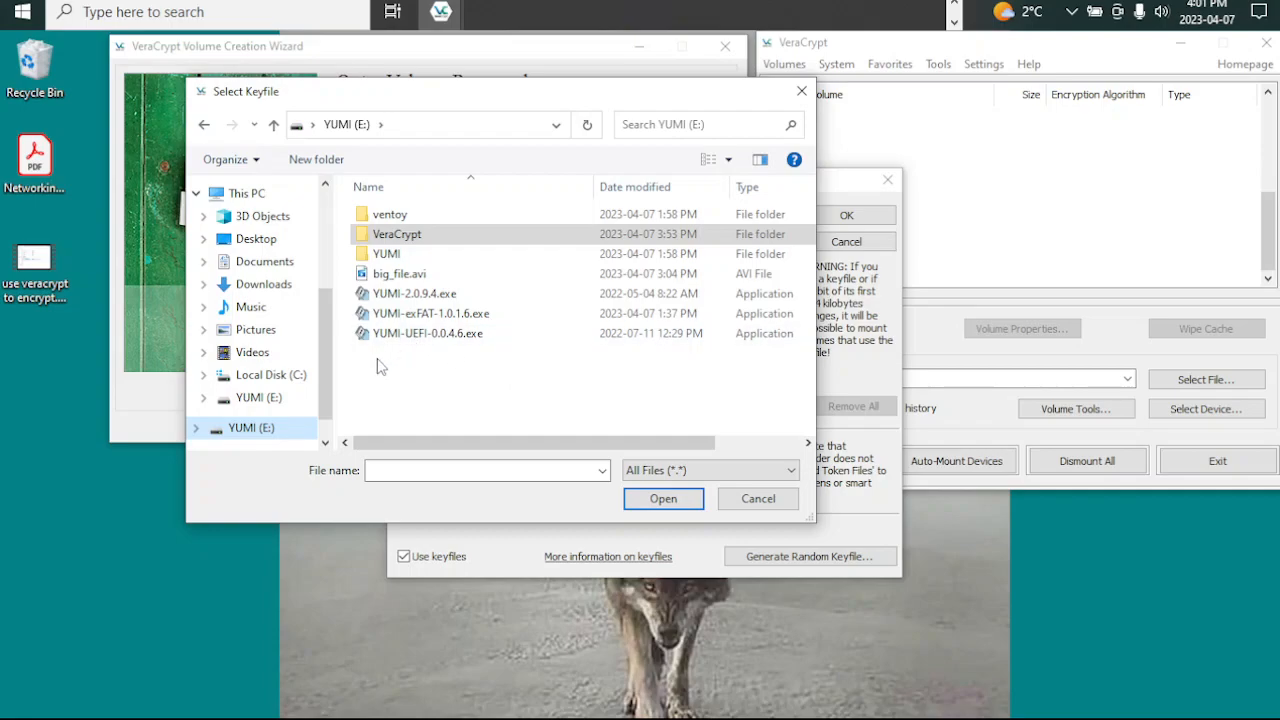
left_click(431, 364)
left_click(437, 474)
type("outer")
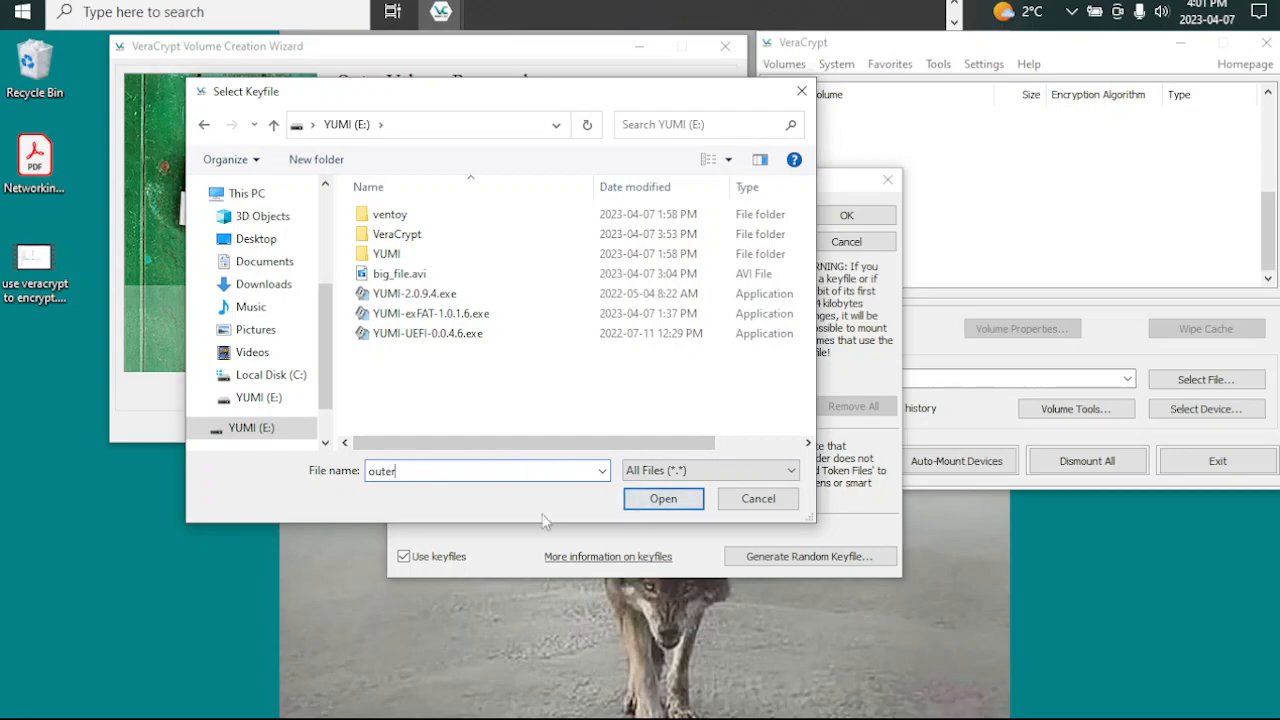
left_click(637, 503)
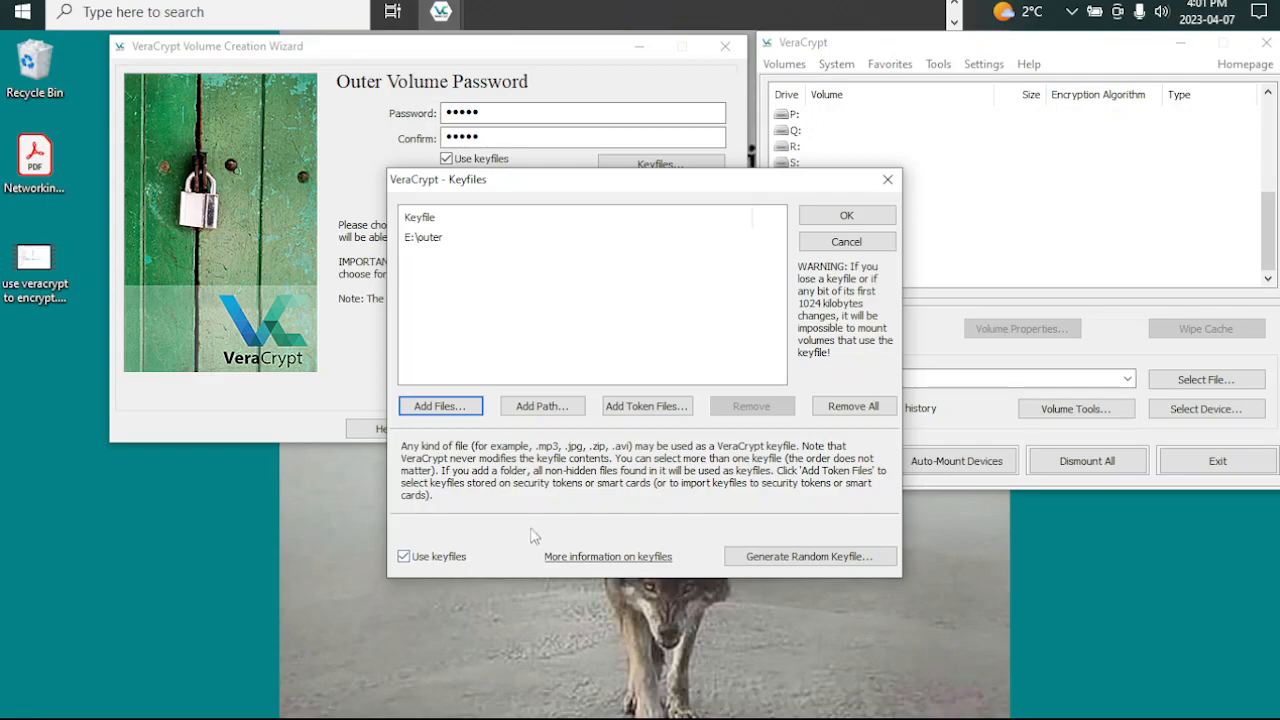
left_click(846, 215)
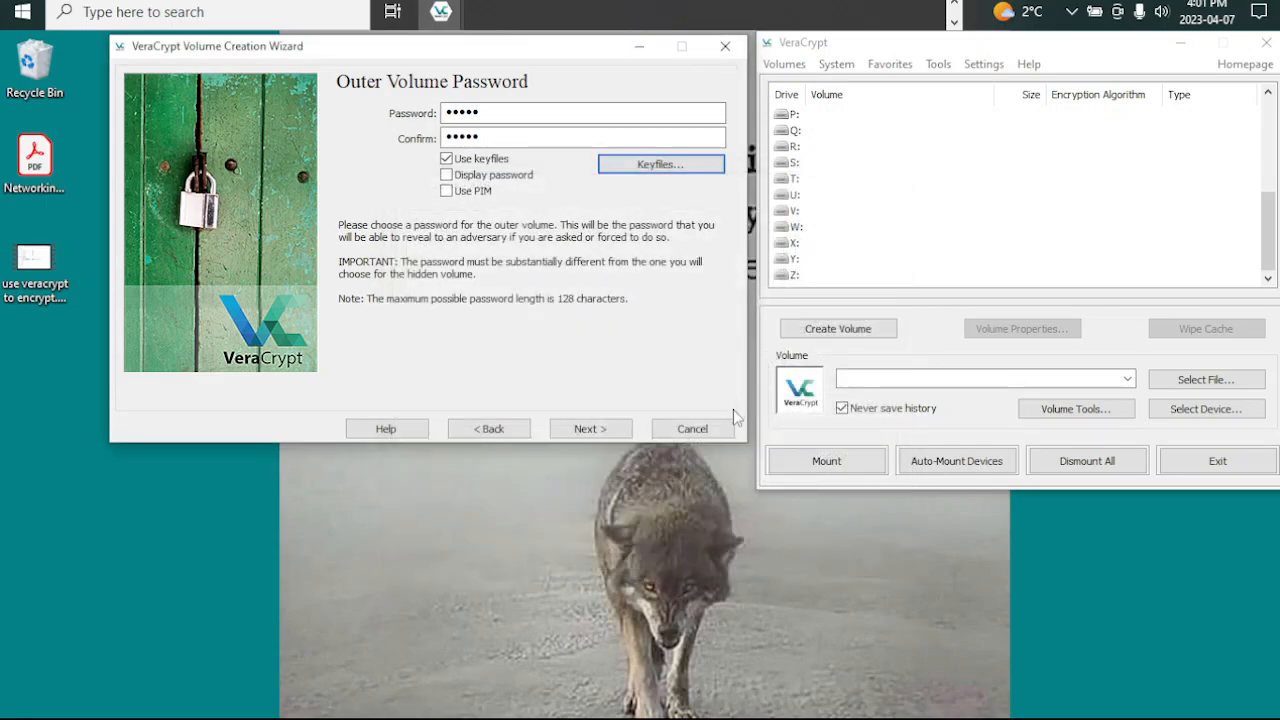
Step: Generate one random 64-byte keyfile with the base name outer and save it on the YUMI (E:) drive
left_click(620, 166)
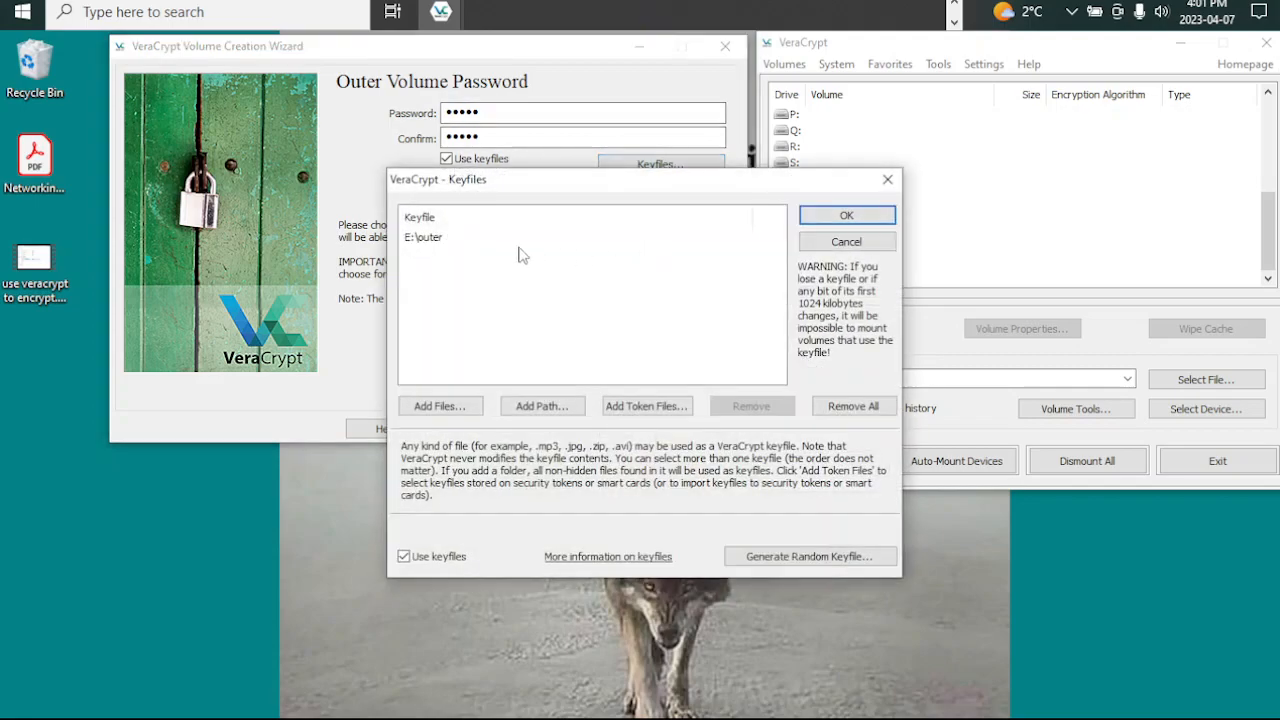
left_click(435, 241)
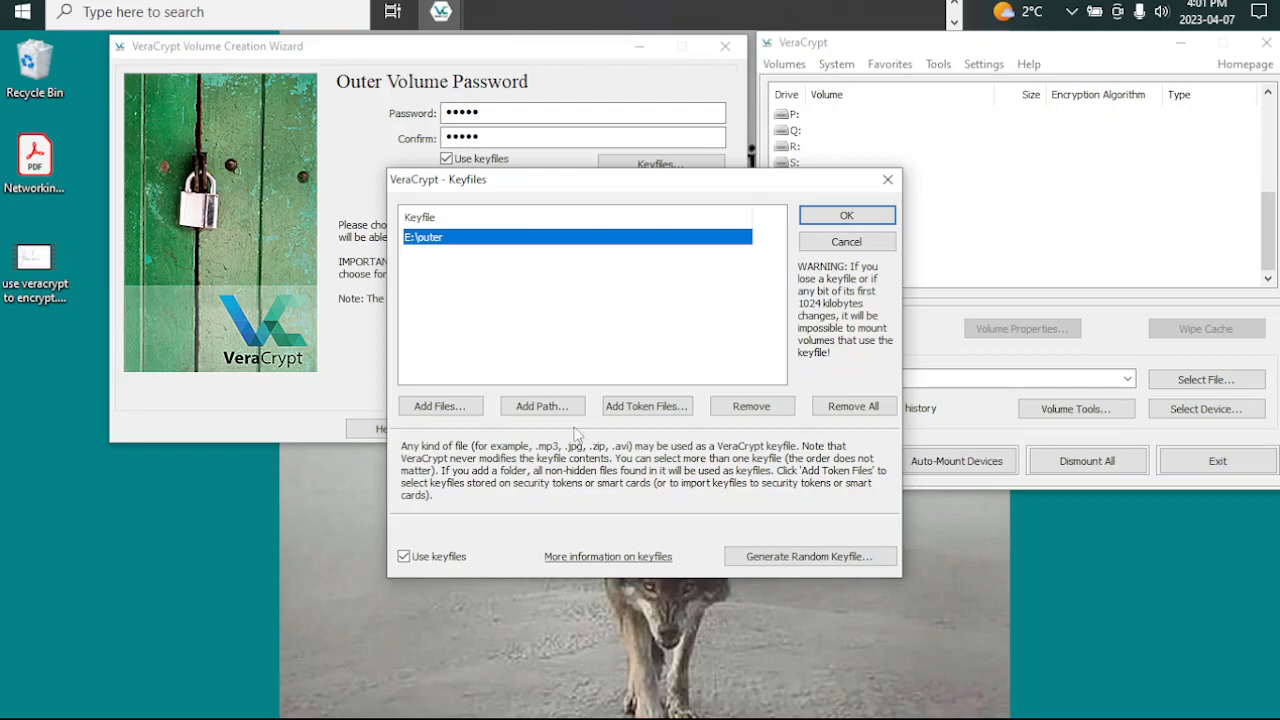
left_click(786, 560)
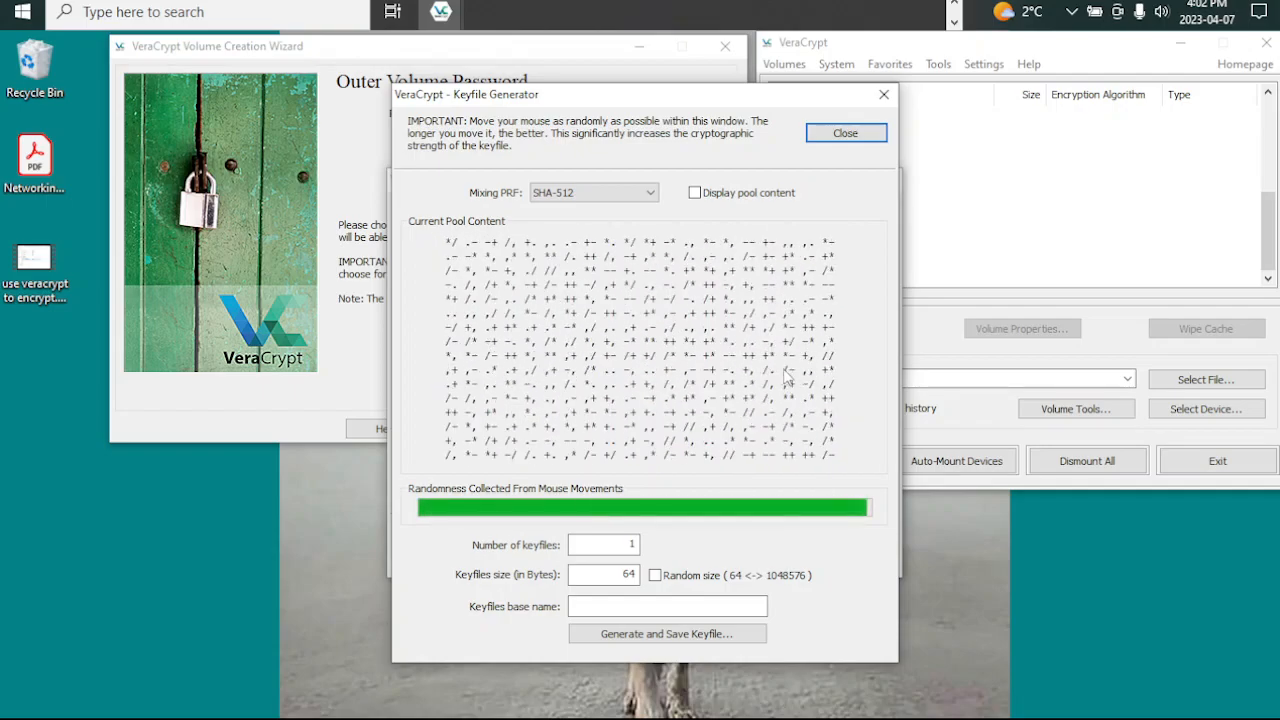
left_click(677, 638)
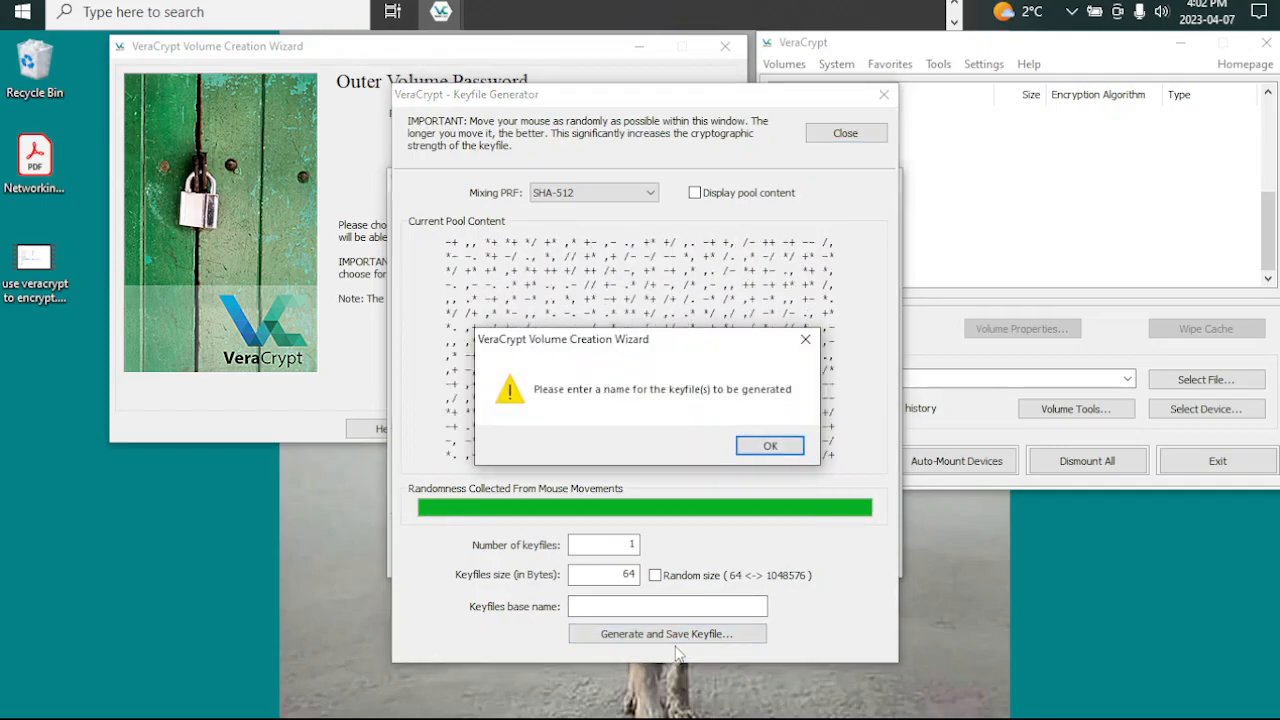
left_click(770, 446)
left_click(636, 607)
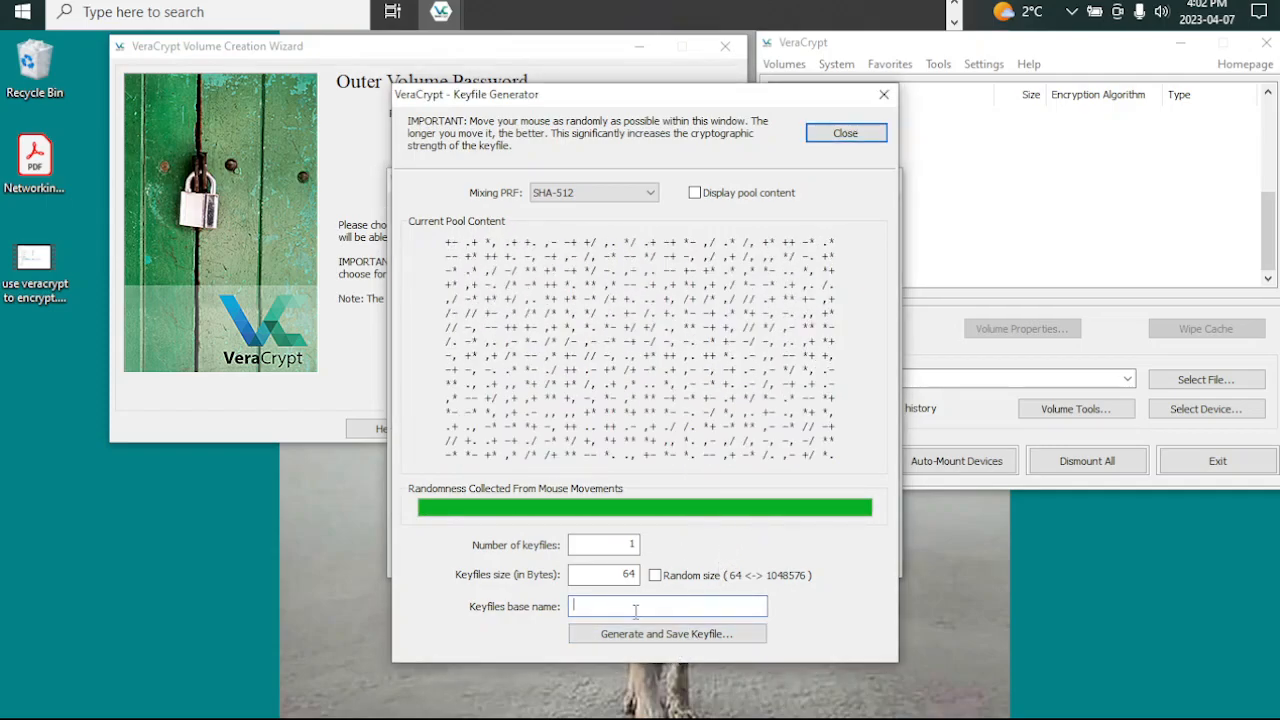
type("outer")
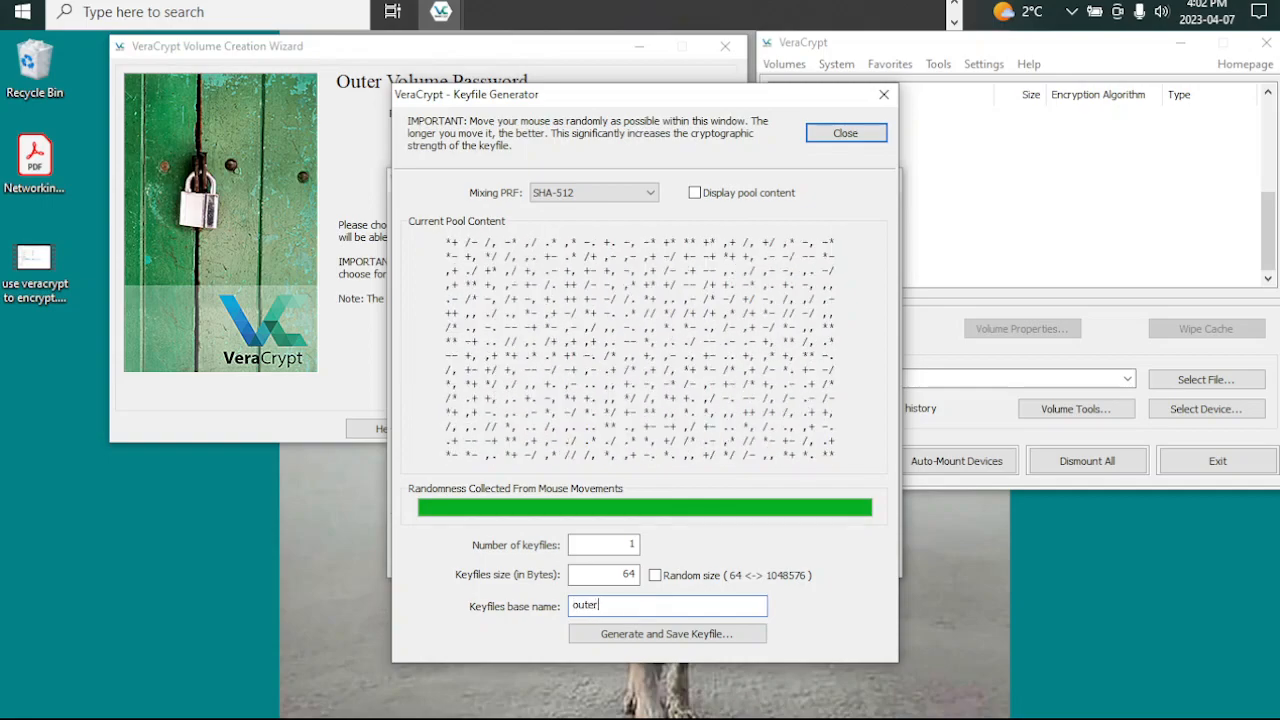
left_click(729, 638)
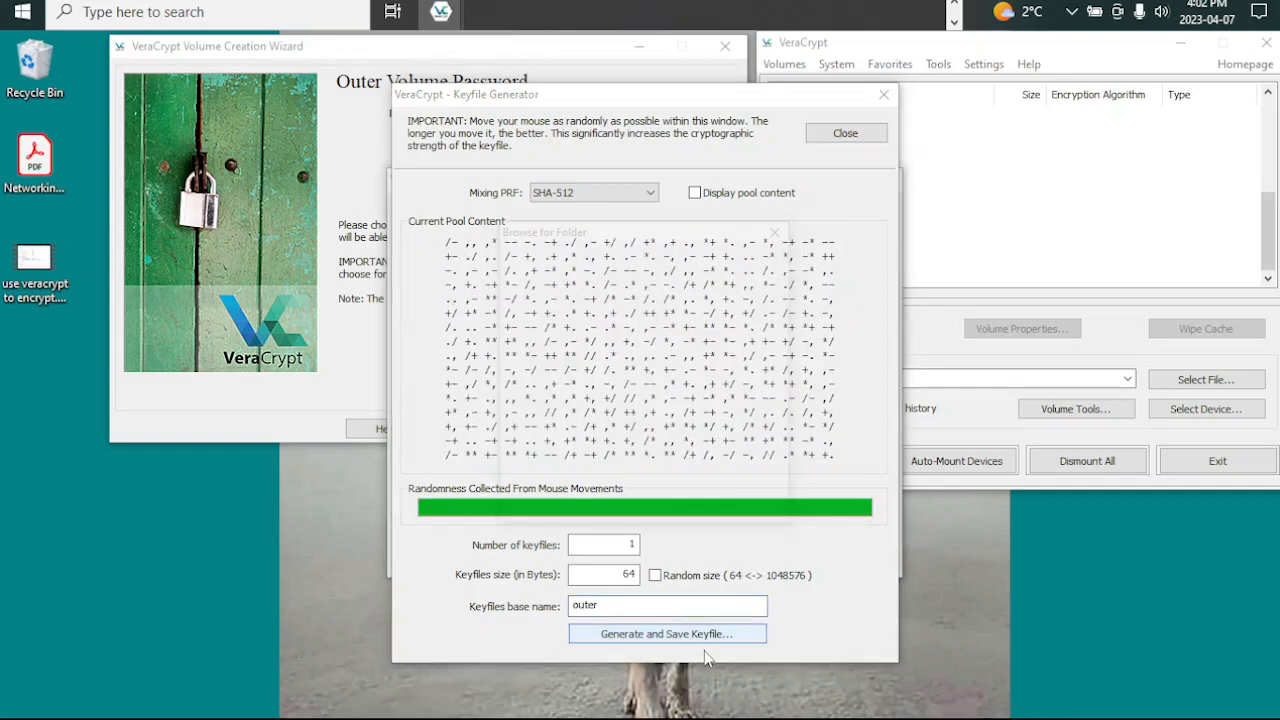
left_click(586, 451)
left_click(671, 506)
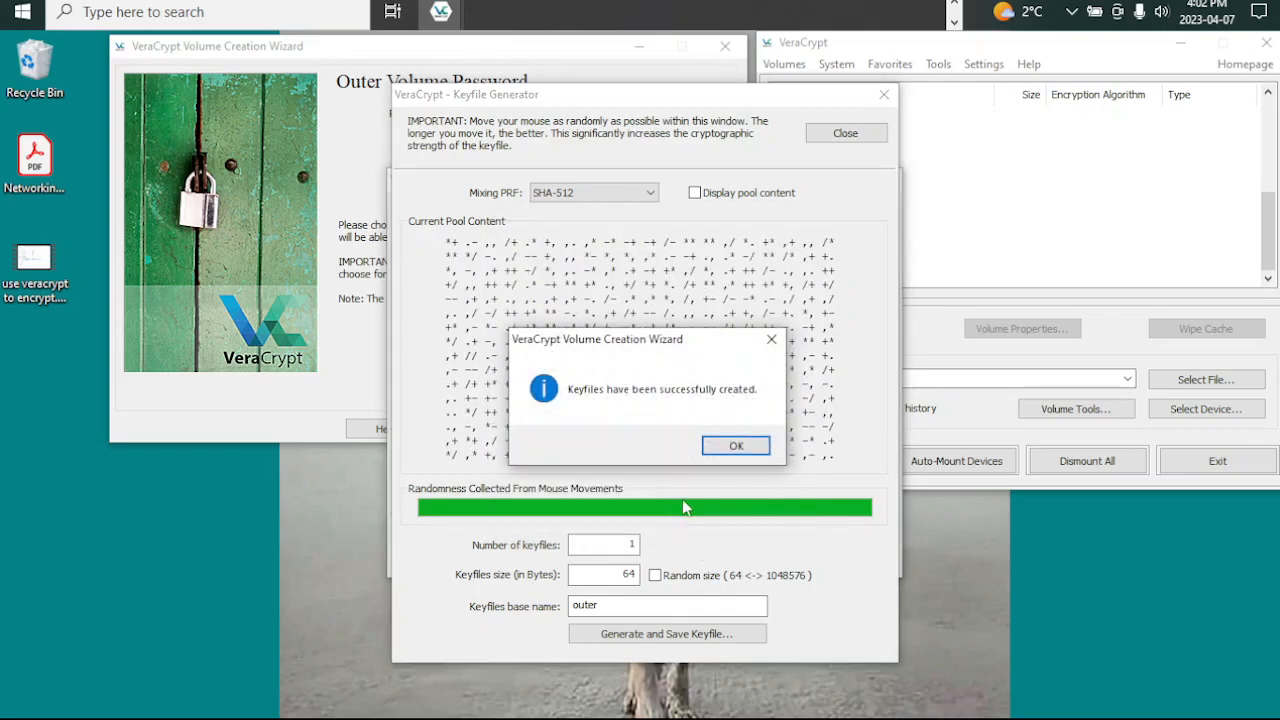
left_click(734, 446)
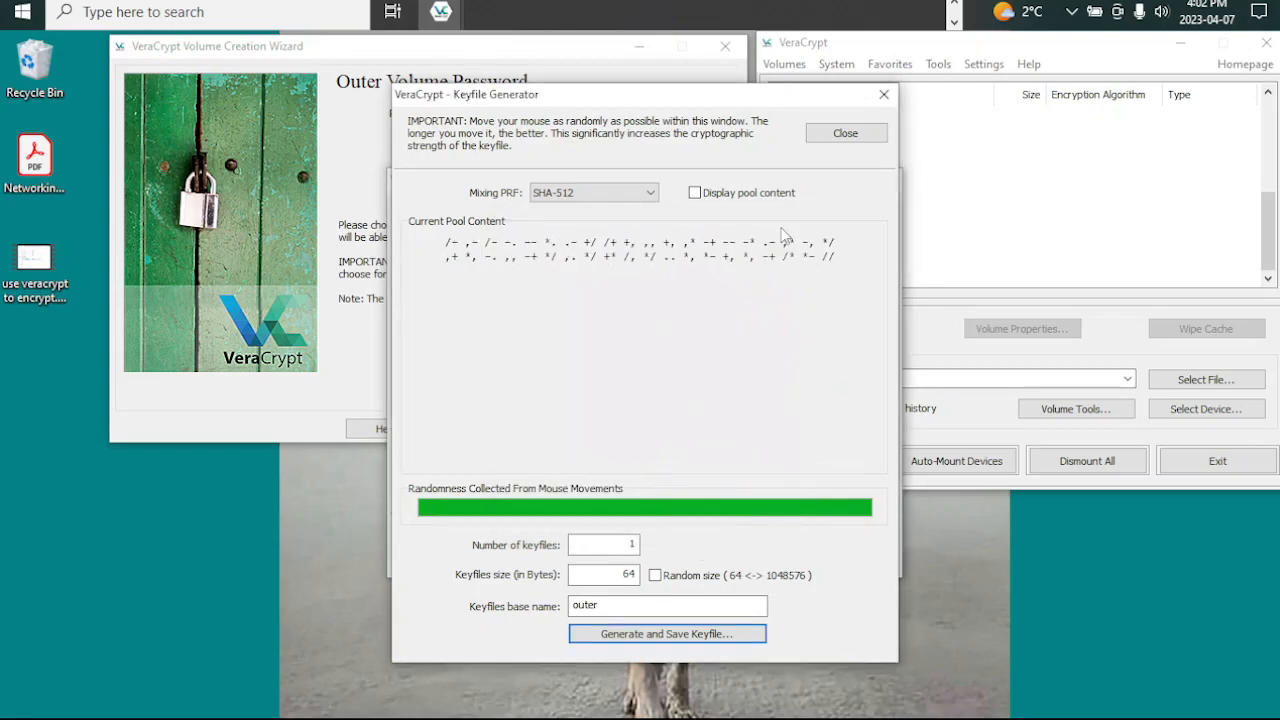
left_click(845, 133)
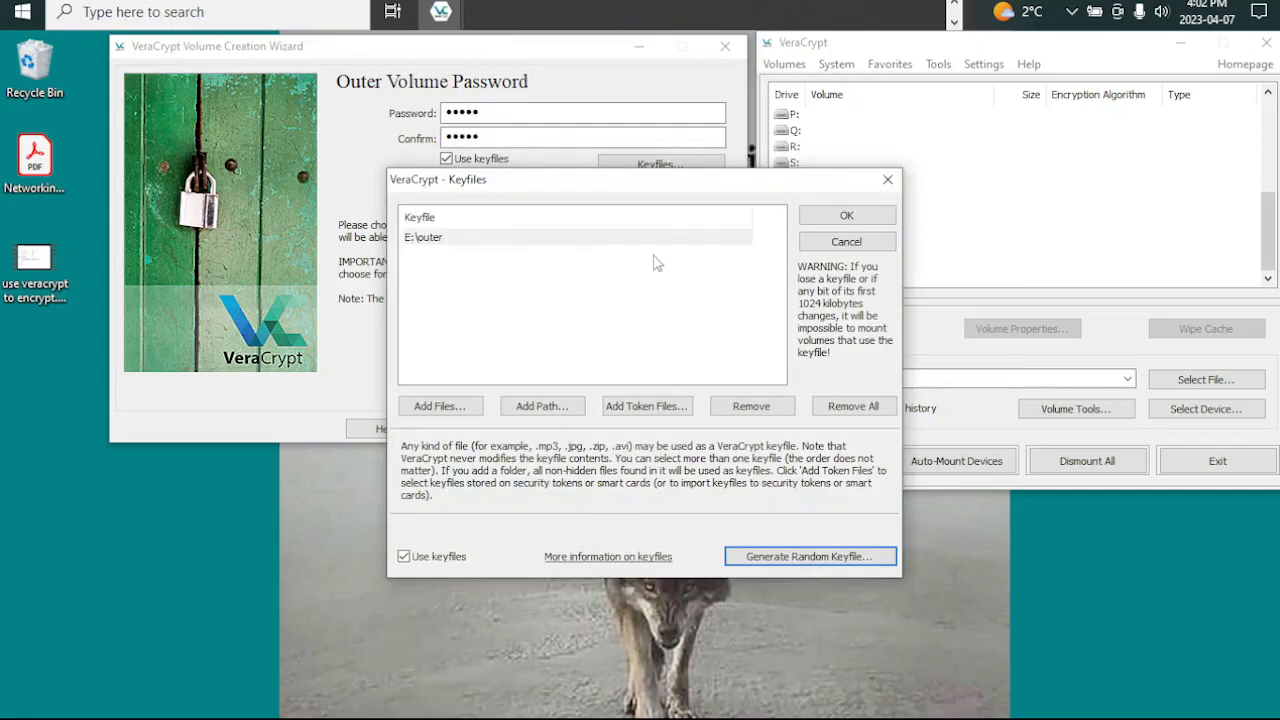
Step: Remove the existing keyfile entry and add the newly generated outer file from the YUMI (E:) drive as the outer volume's keyfile
left_click(788, 408)
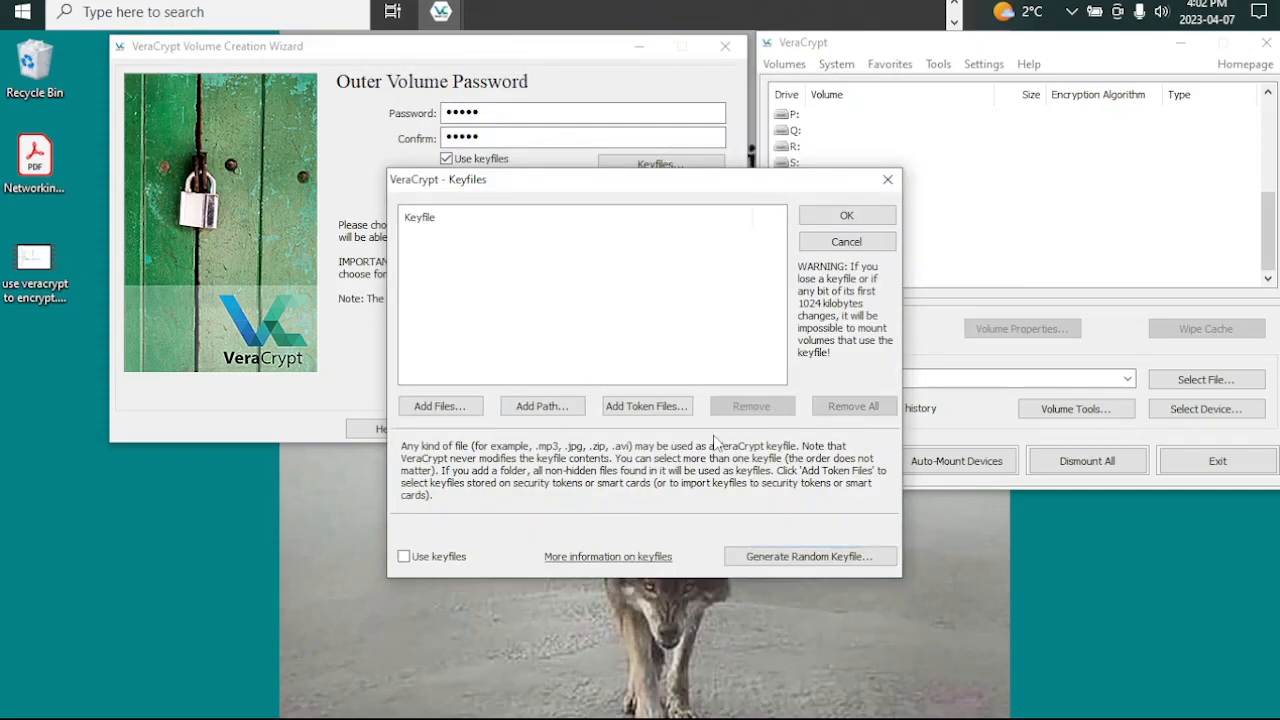
left_click(479, 412)
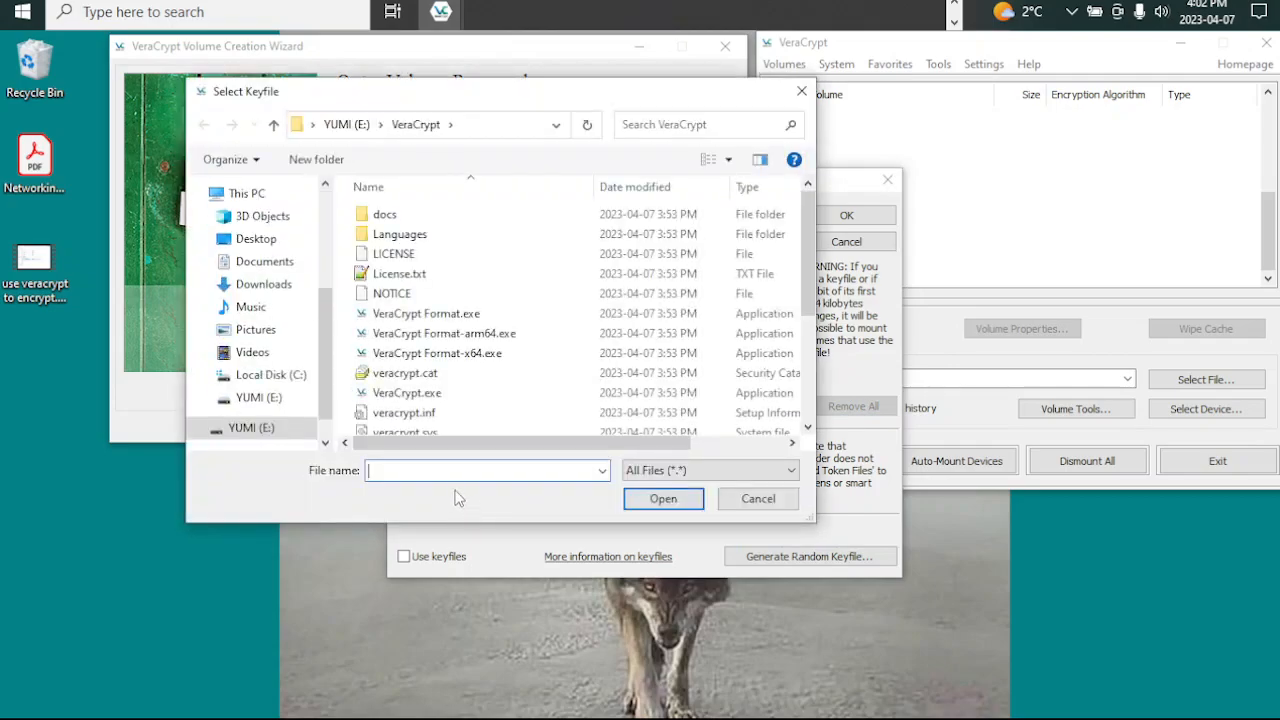
left_click(258, 429)
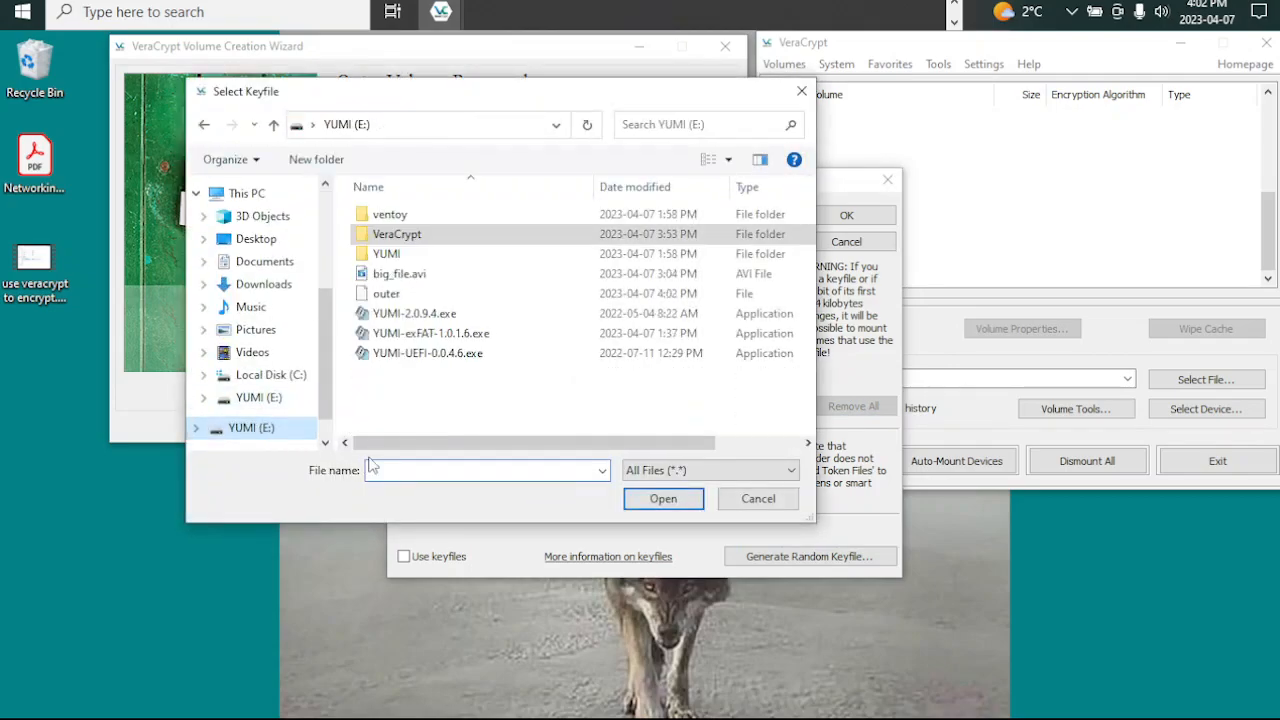
left_click(382, 296)
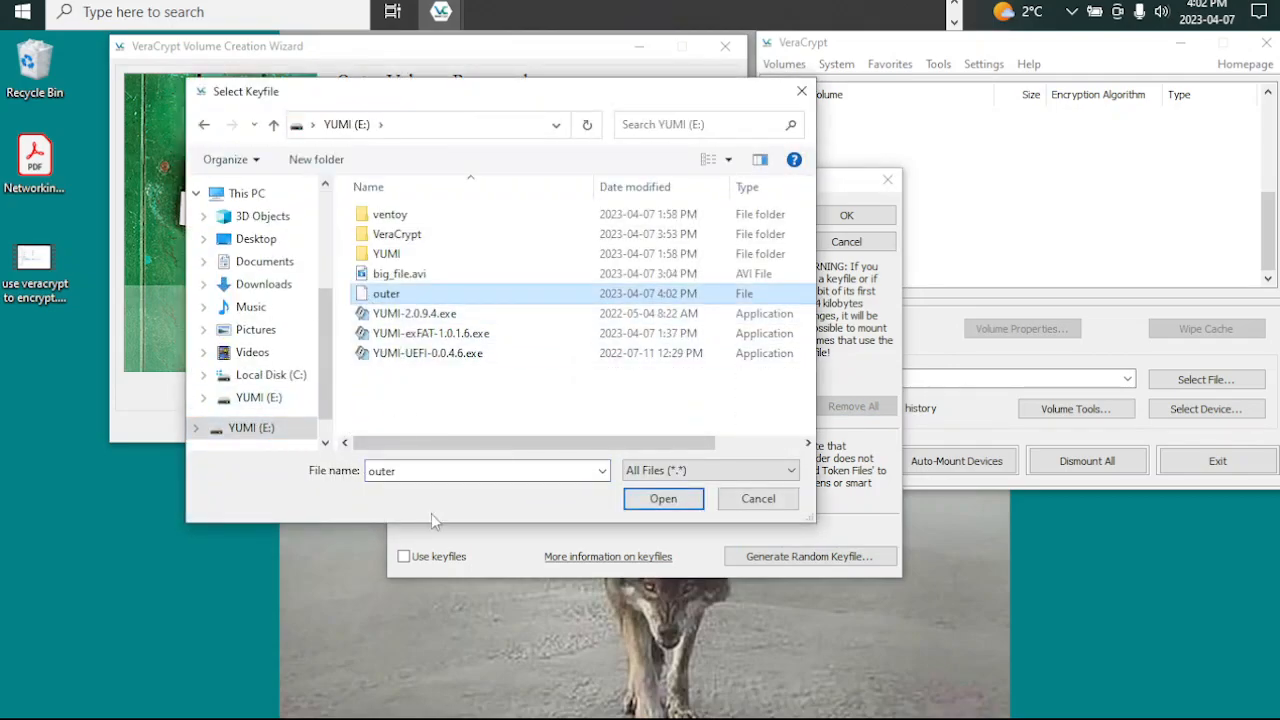
left_click(663, 500)
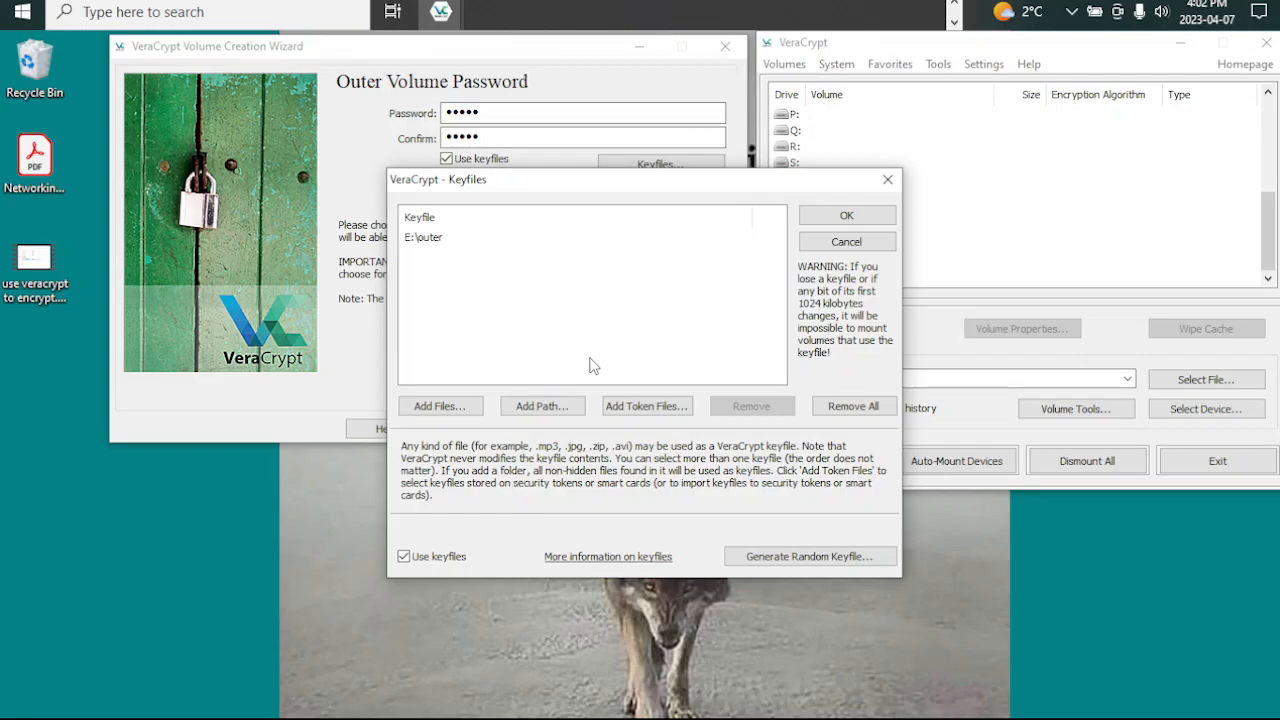
left_click(829, 217)
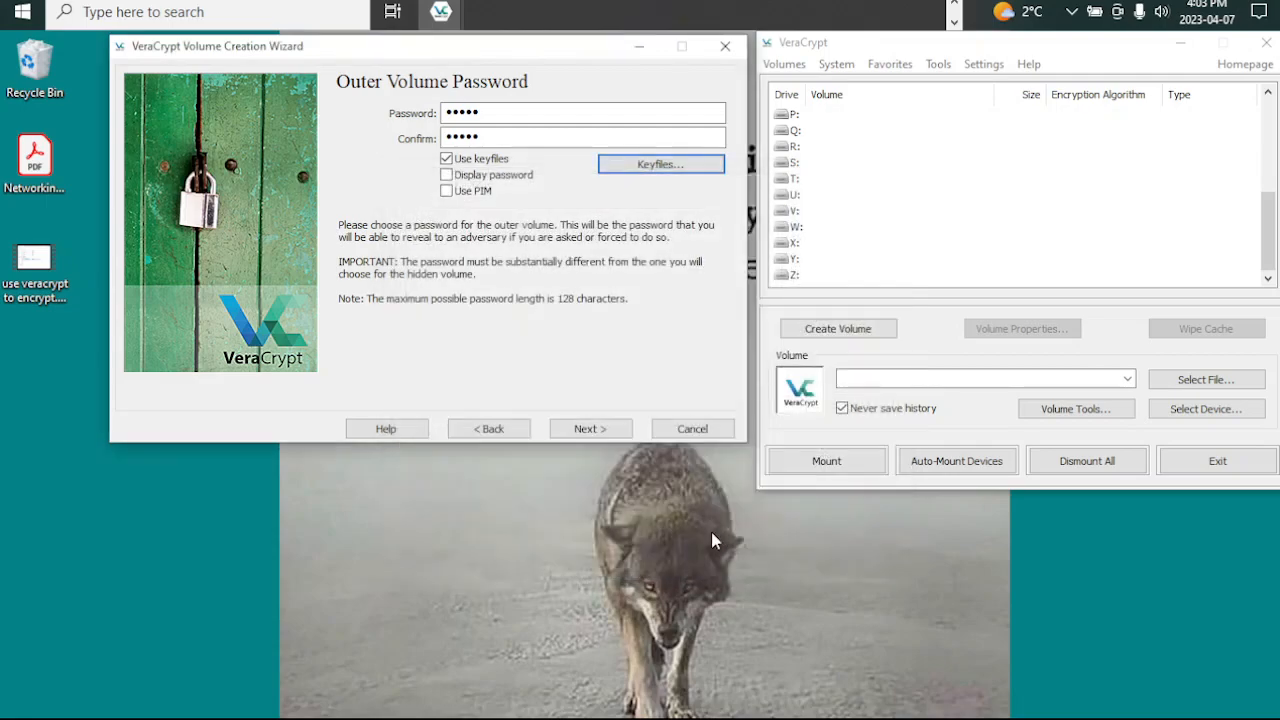
Step: Accept the short outer volume password and choose Yes for storing files larger than 4 GB
left_click(588, 429)
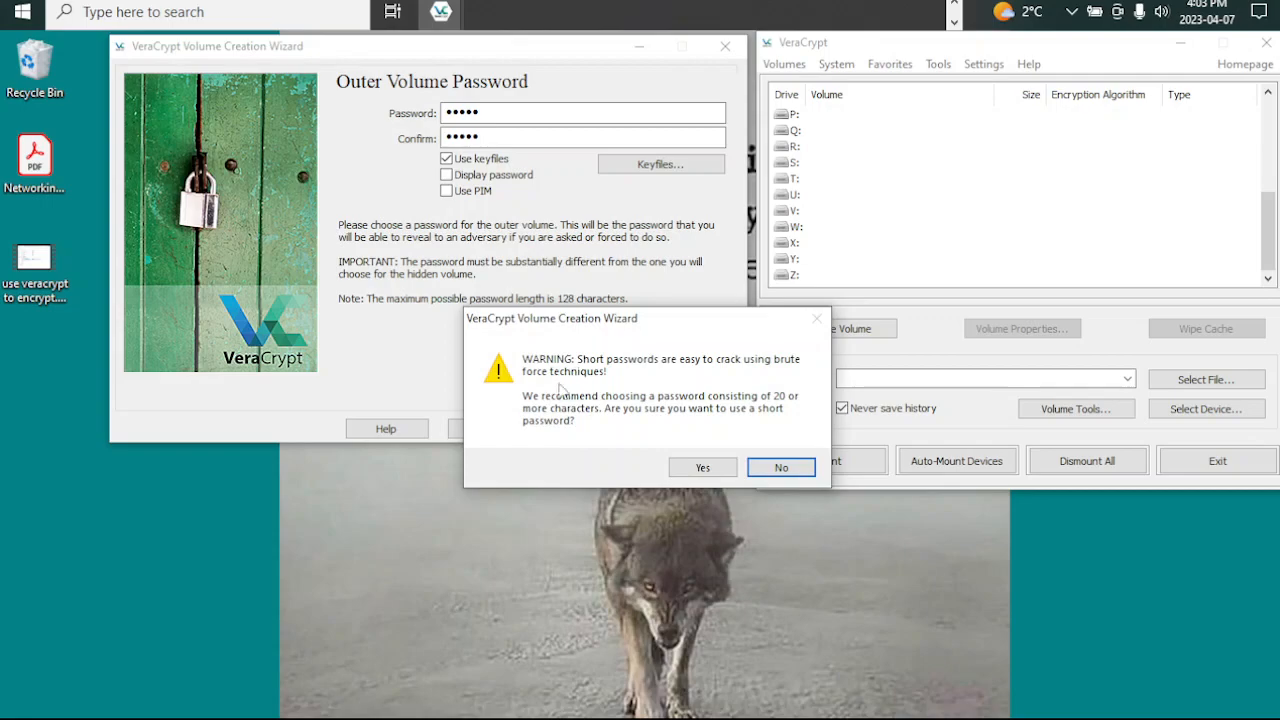
left_click(700, 467)
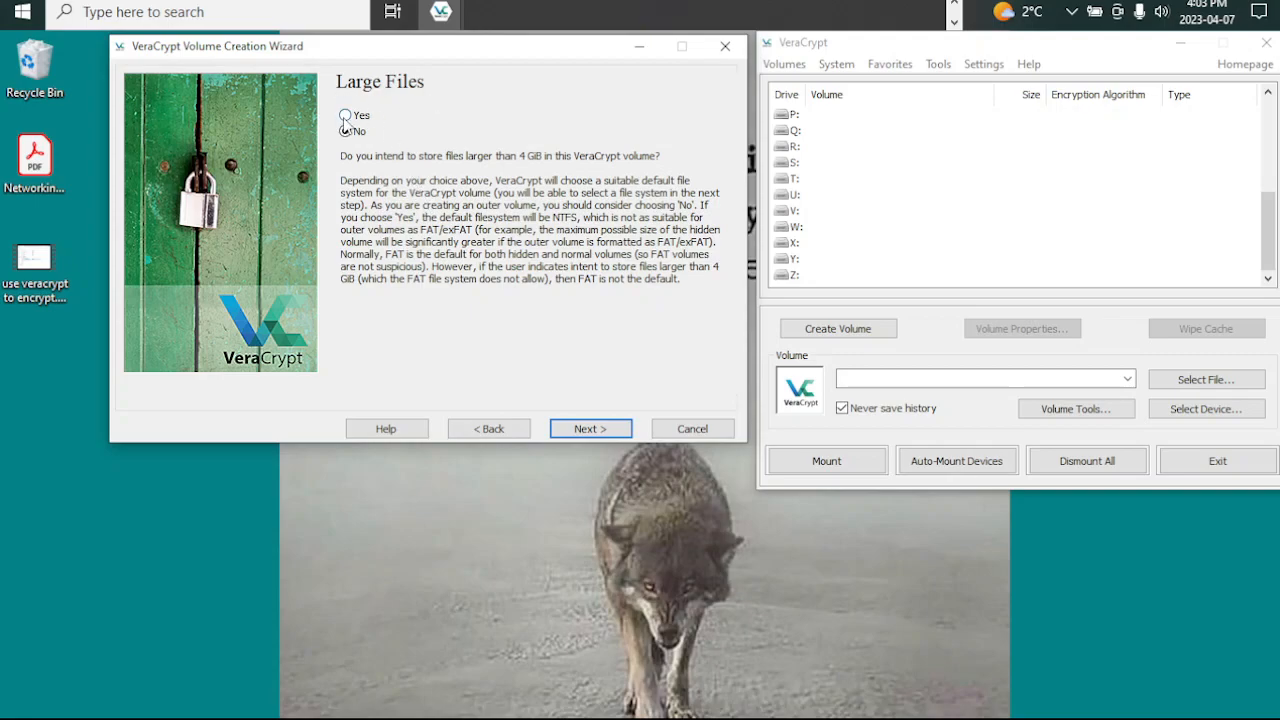
left_click(345, 116)
left_click_drag(527, 300, 163, 146)
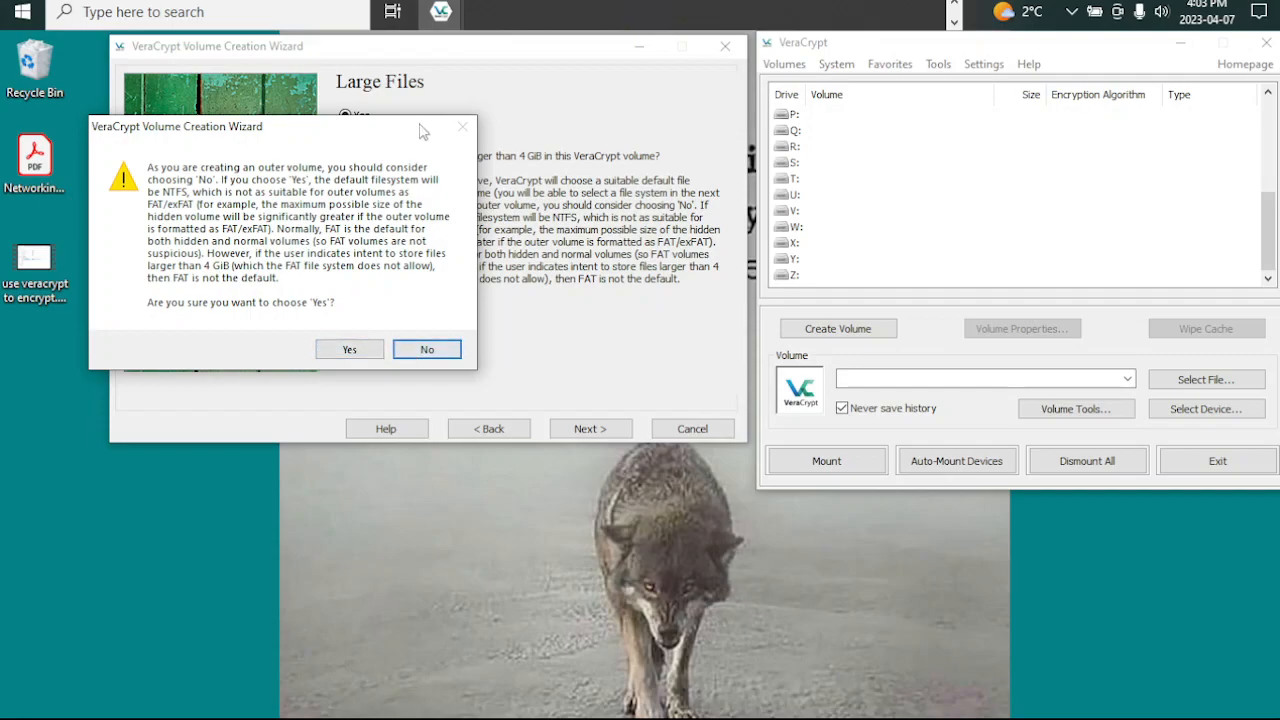
Step: Switch to File Explorer and check the file system of the YUMI (E:) drive in its properties
left_click(953, 5)
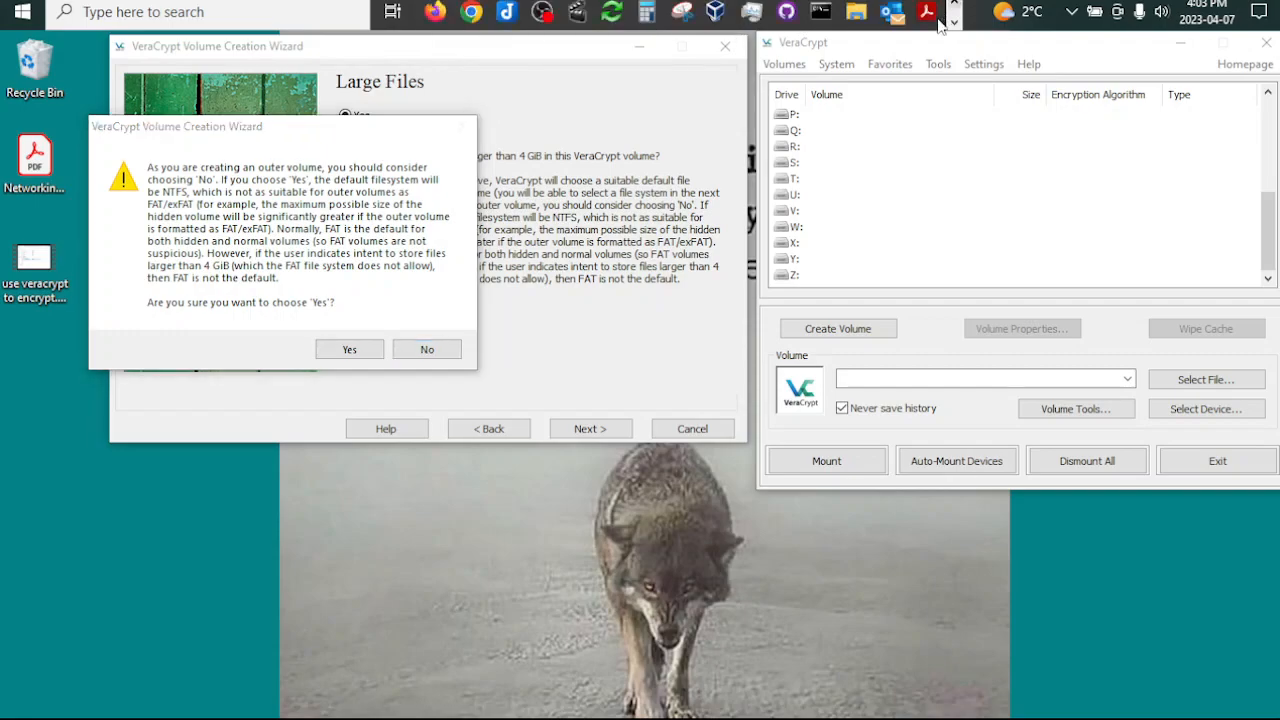
mouse_move(850, 14)
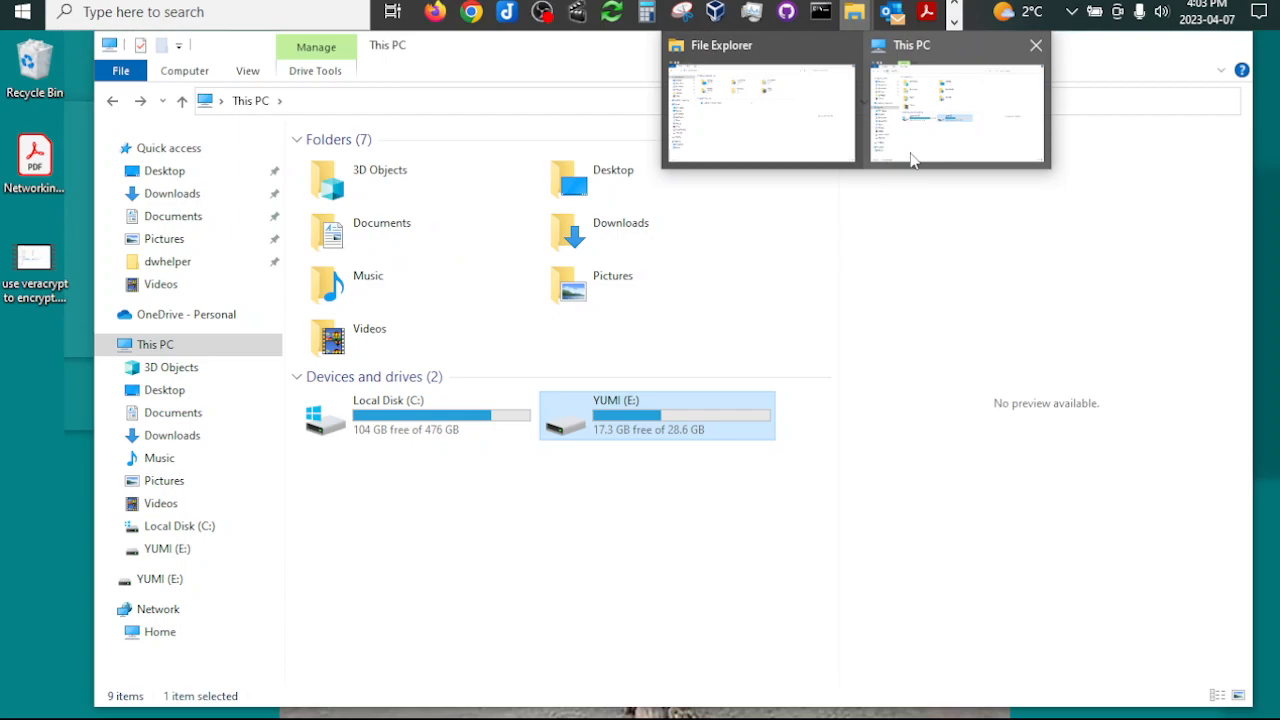
left_click(910, 160)
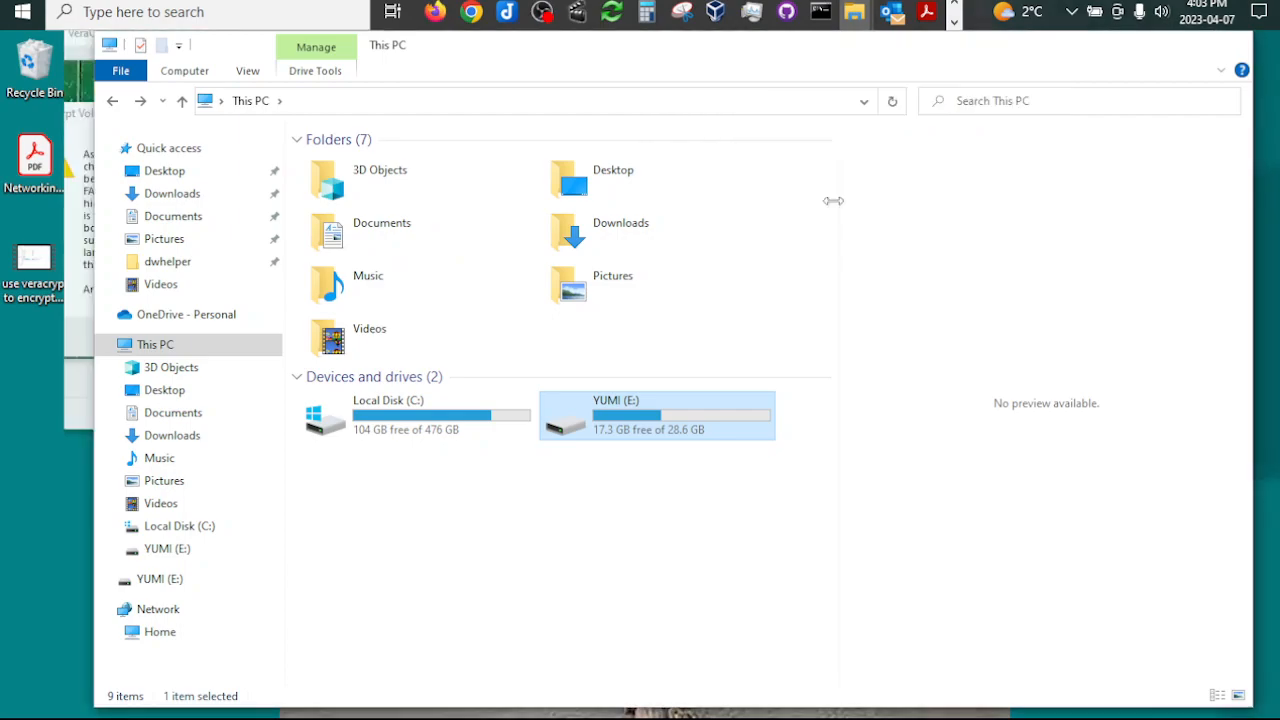
right_click(660, 414)
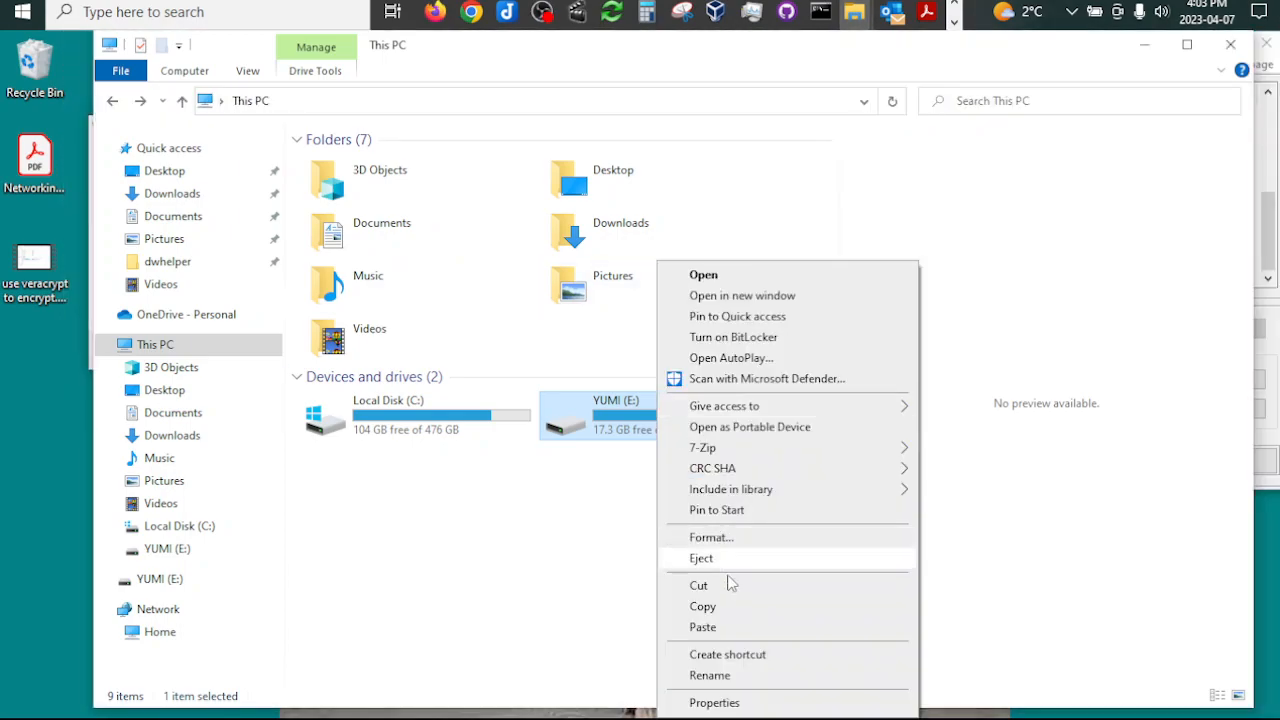
left_click(714, 702)
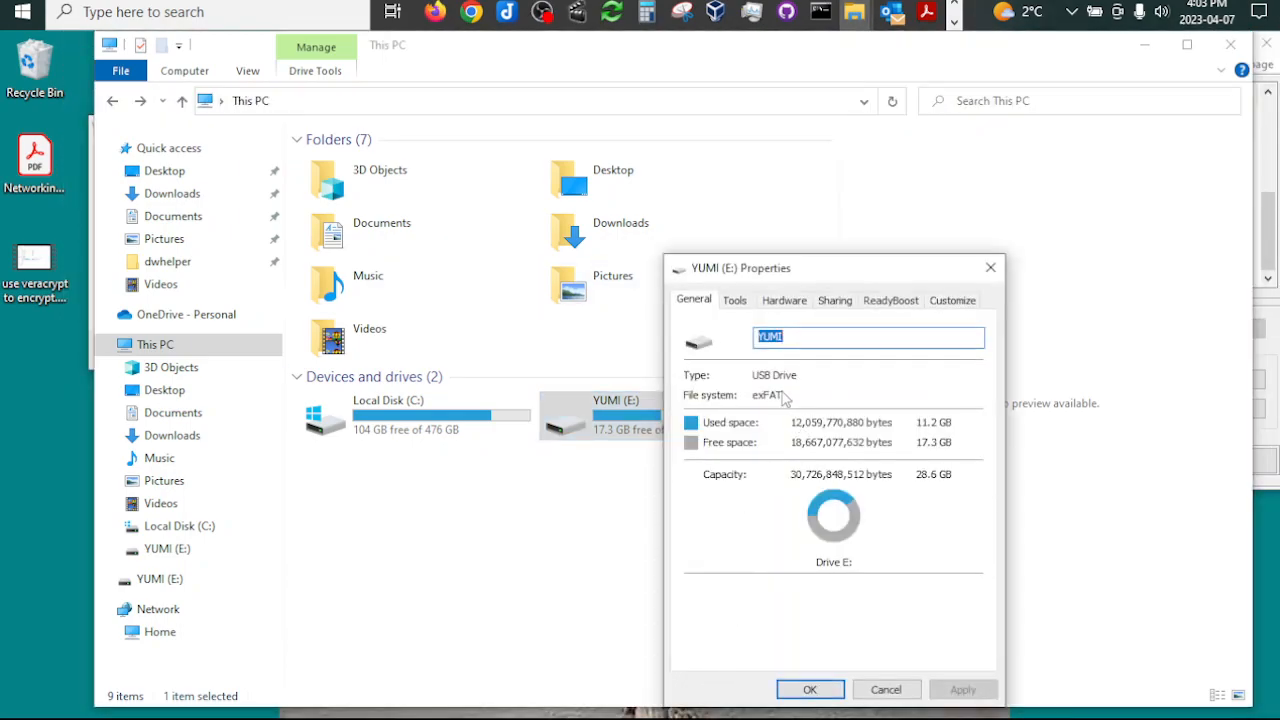
left_click(990, 267)
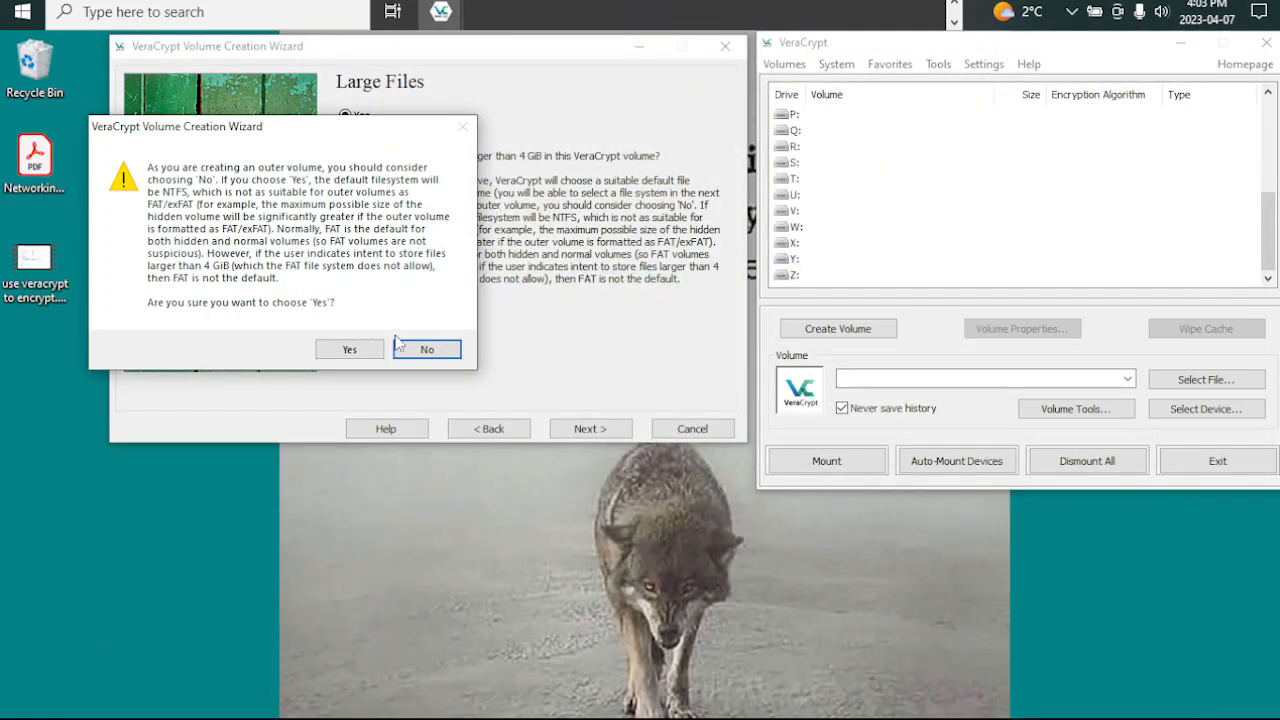
Step: Decline the large-file confirmation, select Yes for files larger than 4 GB again and continue to the outer volume format
left_click(426, 350)
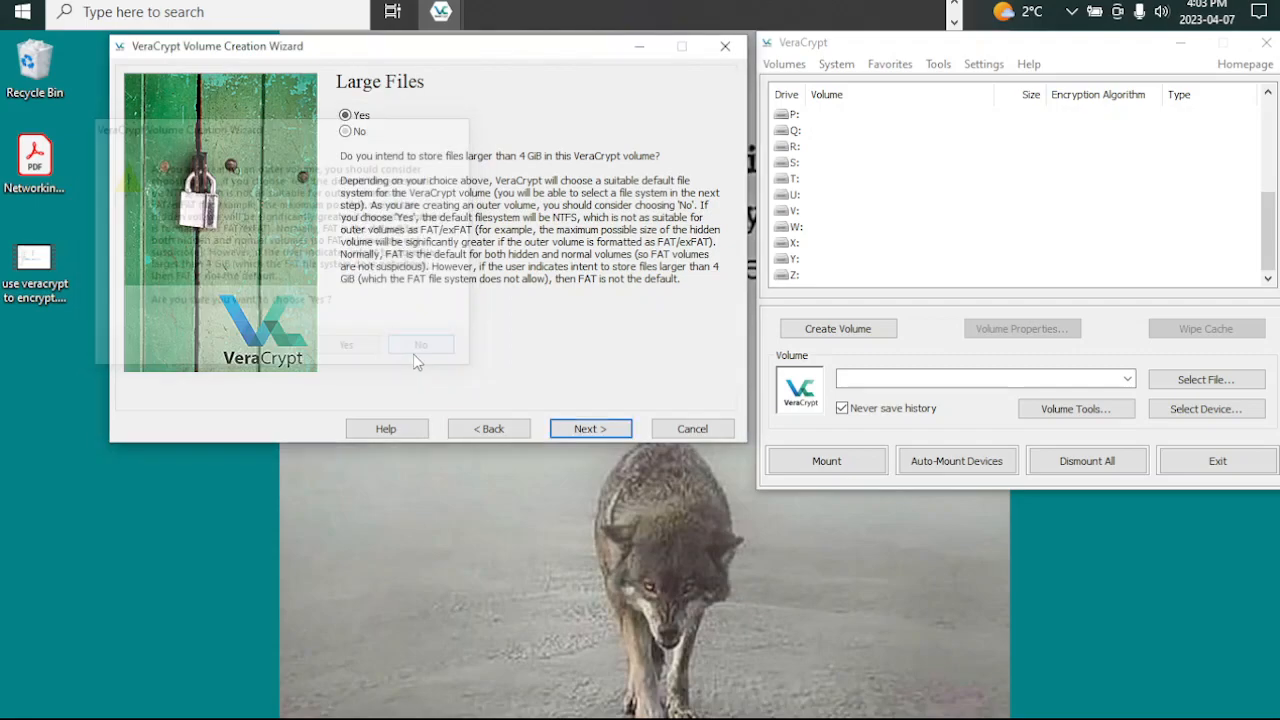
left_click(366, 117)
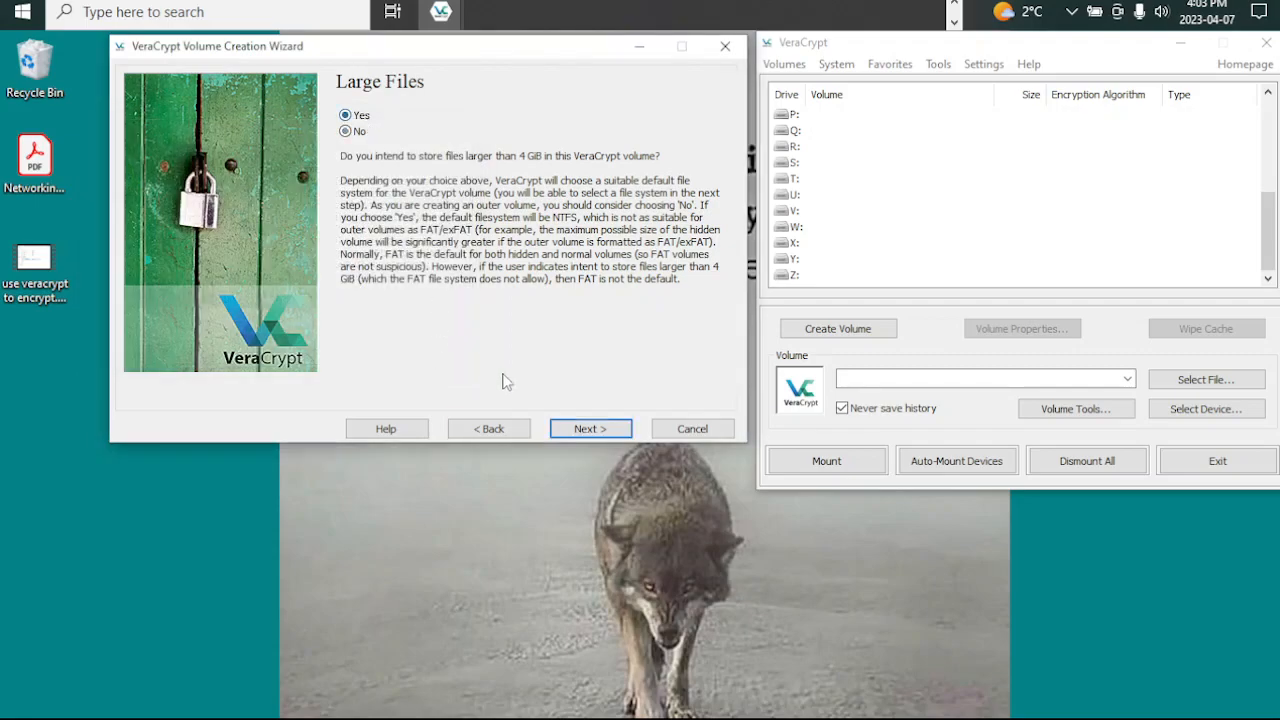
left_click(574, 429)
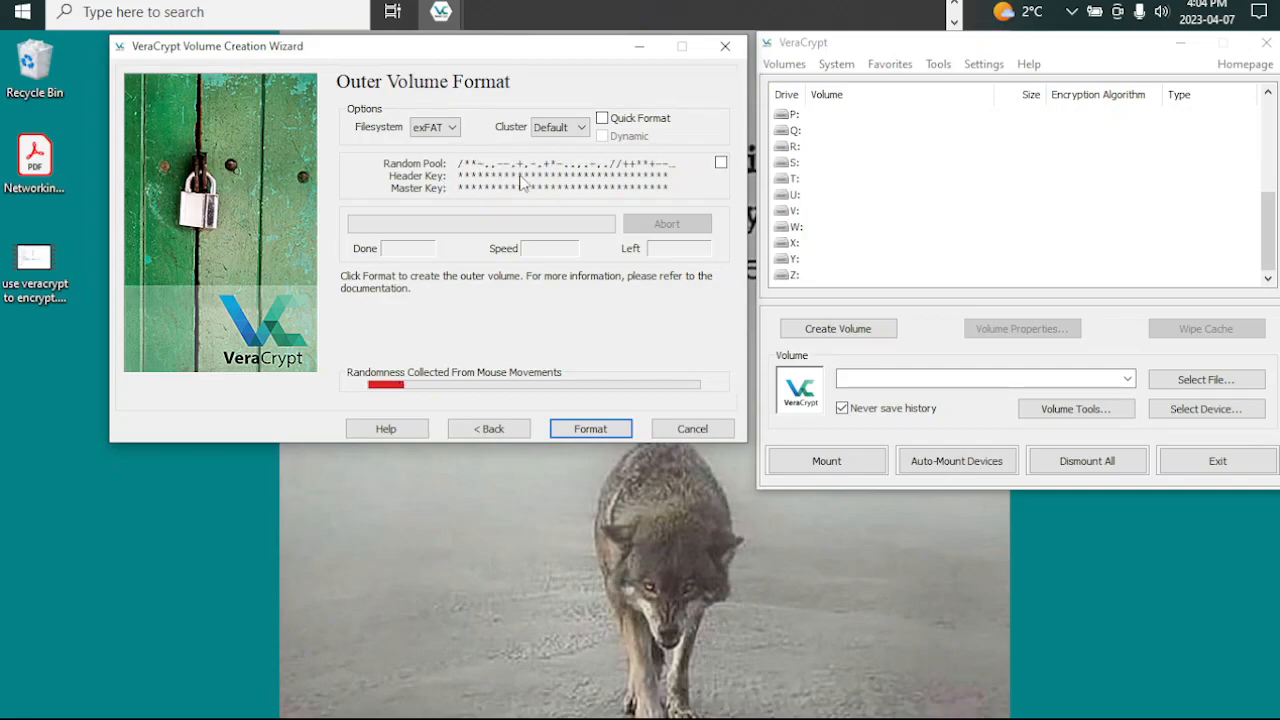
Step: Keep exFAT as the outer volume's filesystem with the default cluster size and format the volume without quick format
left_click(430, 127)
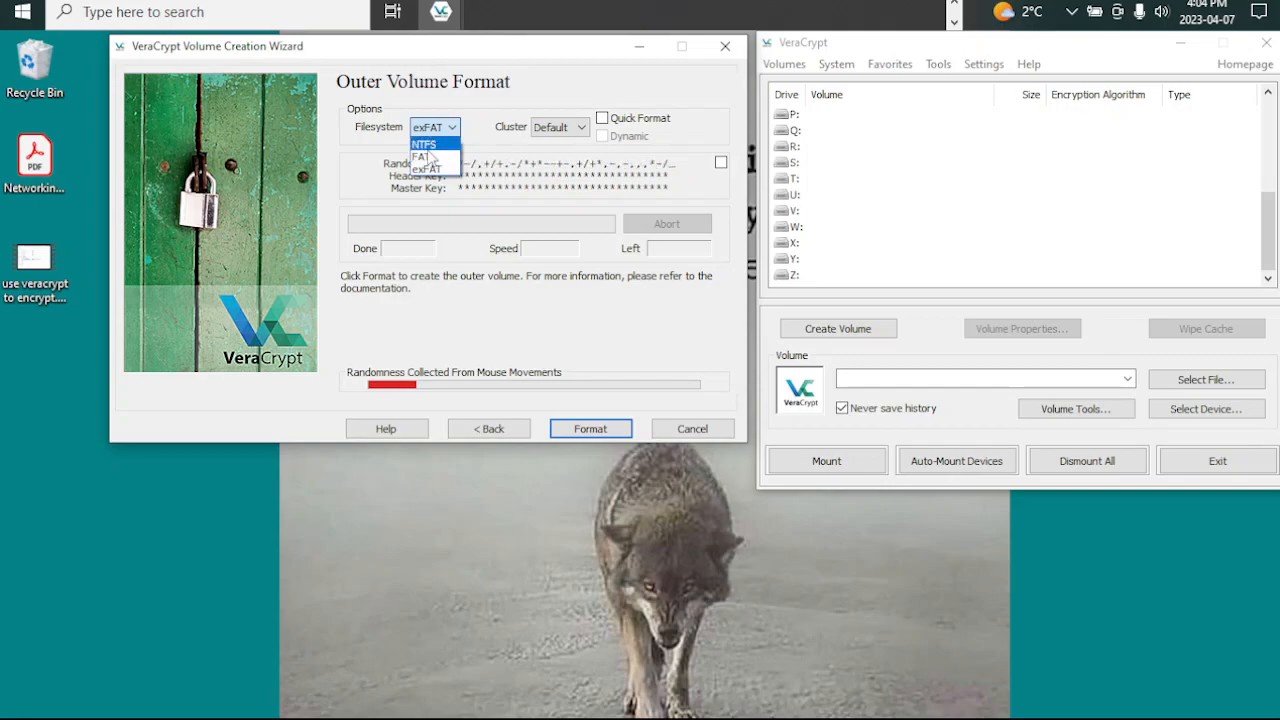
left_click(432, 169)
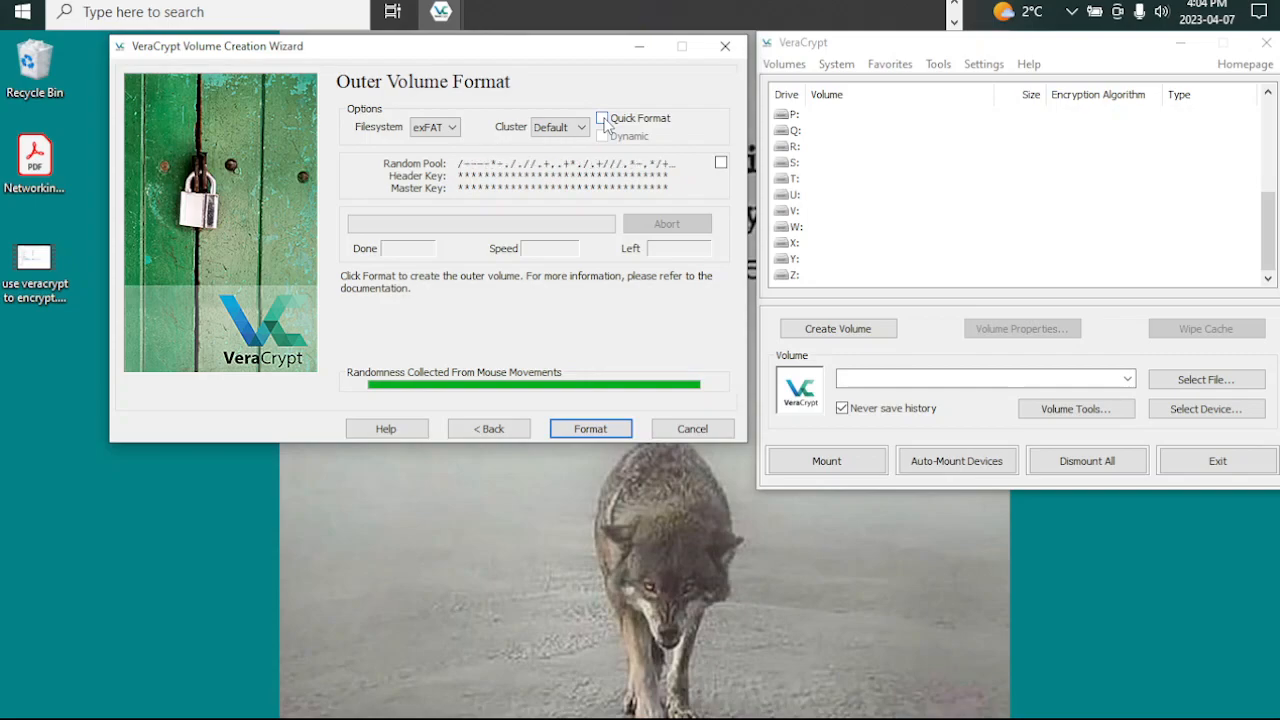
left_click(597, 432)
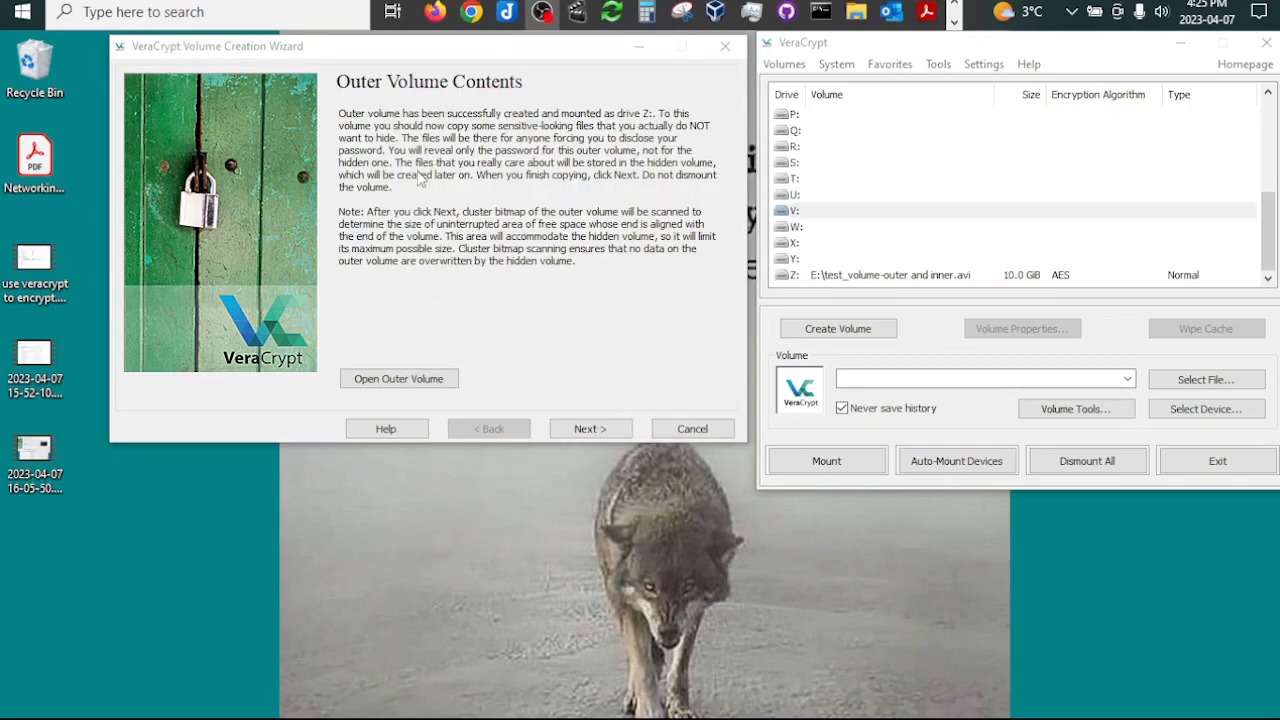
Step: Continue from the outer volume contents to the hidden volume setup, keeping AES encryption and the SHA-512 hash algorithm
left_click(580, 430)
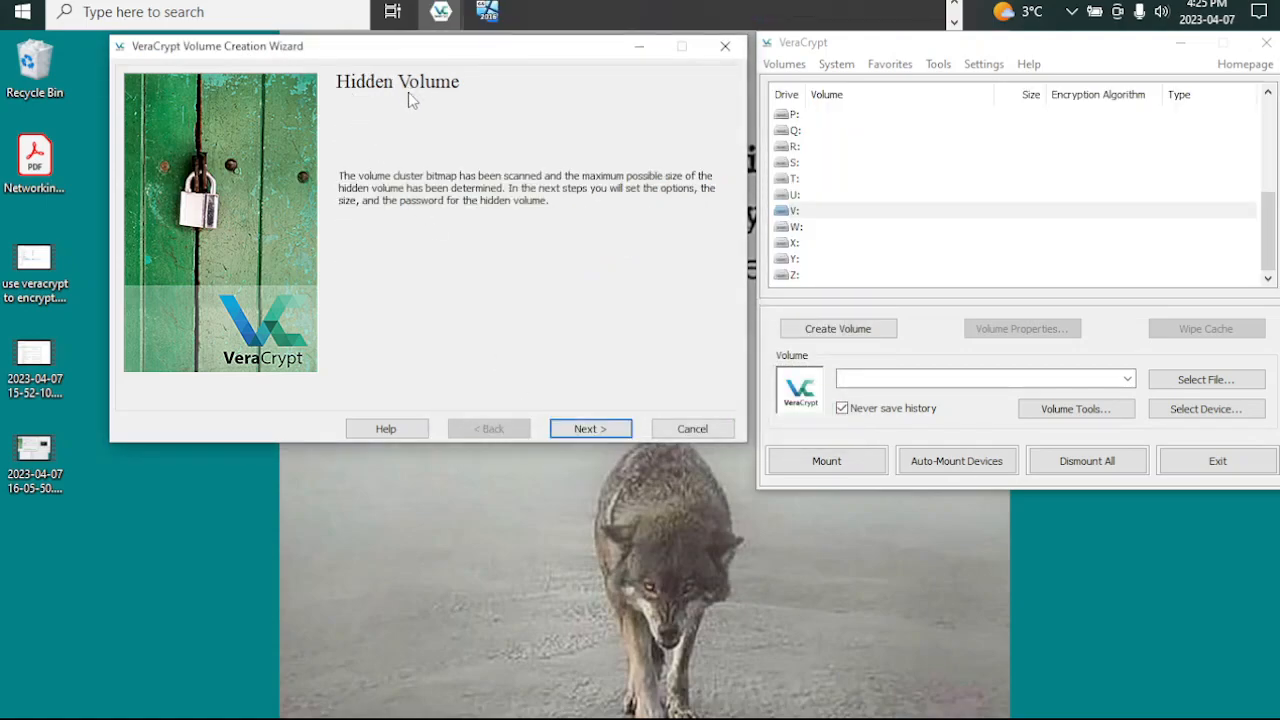
left_click(580, 430)
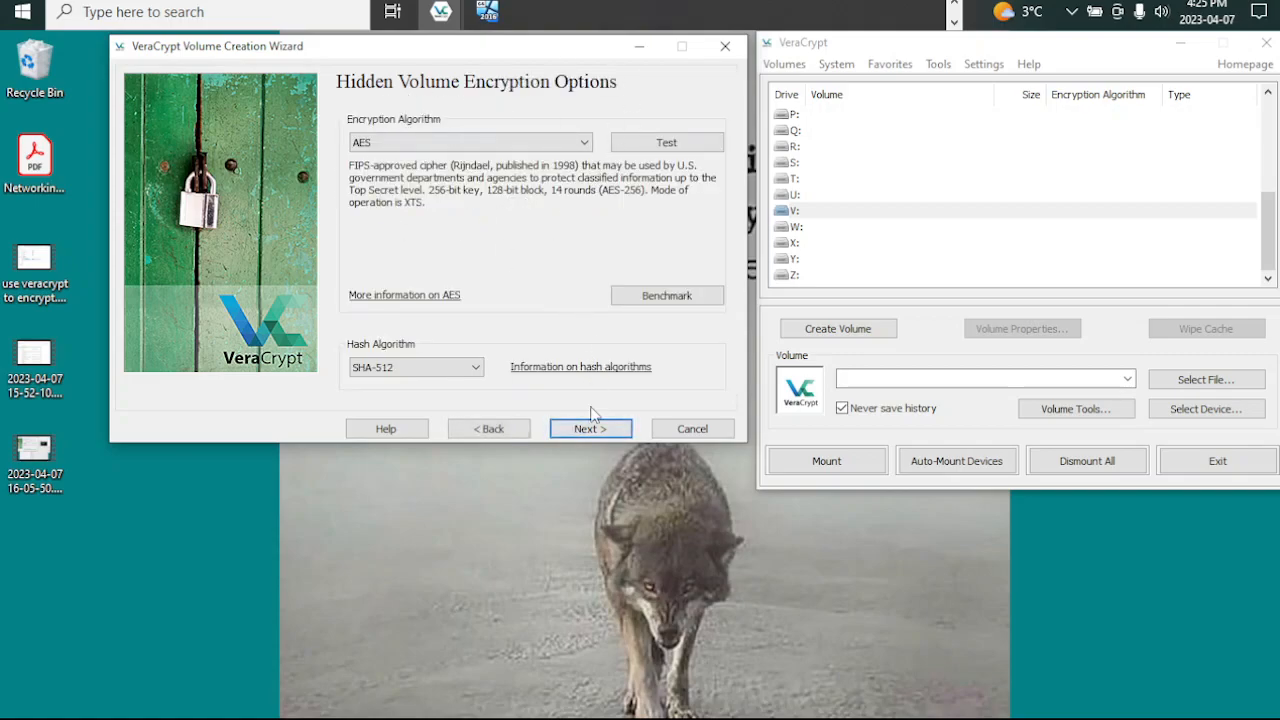
left_click(585, 429)
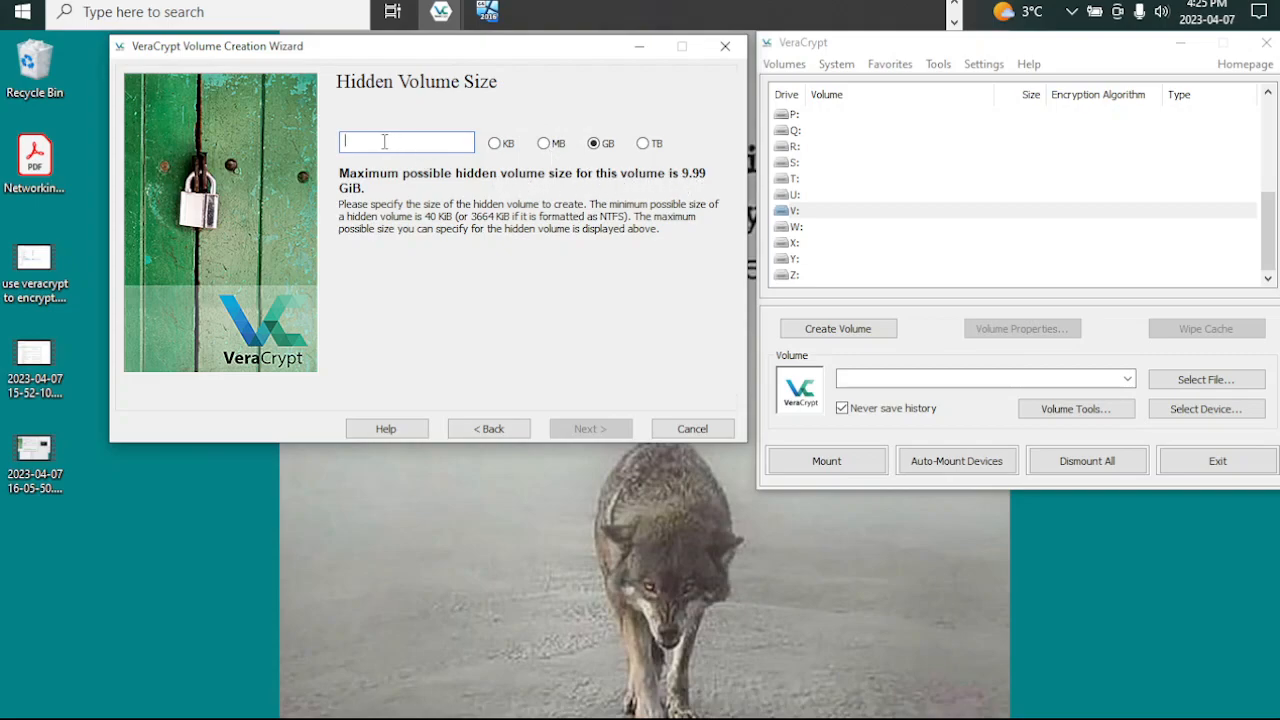
Step: Set the hidden volume size to 6 GB and continue to the hidden volume password
type("699")
key("BackSpace")
key("BackSpace")
type(".")
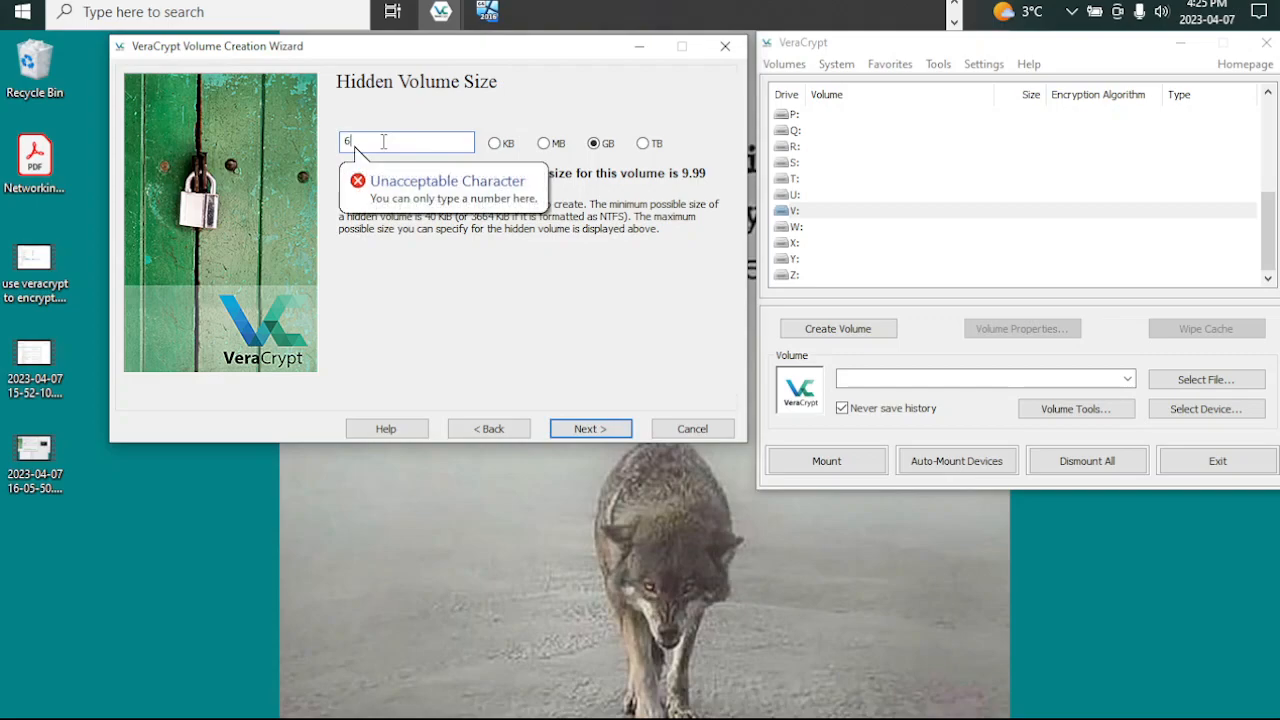
key("BackSpace")
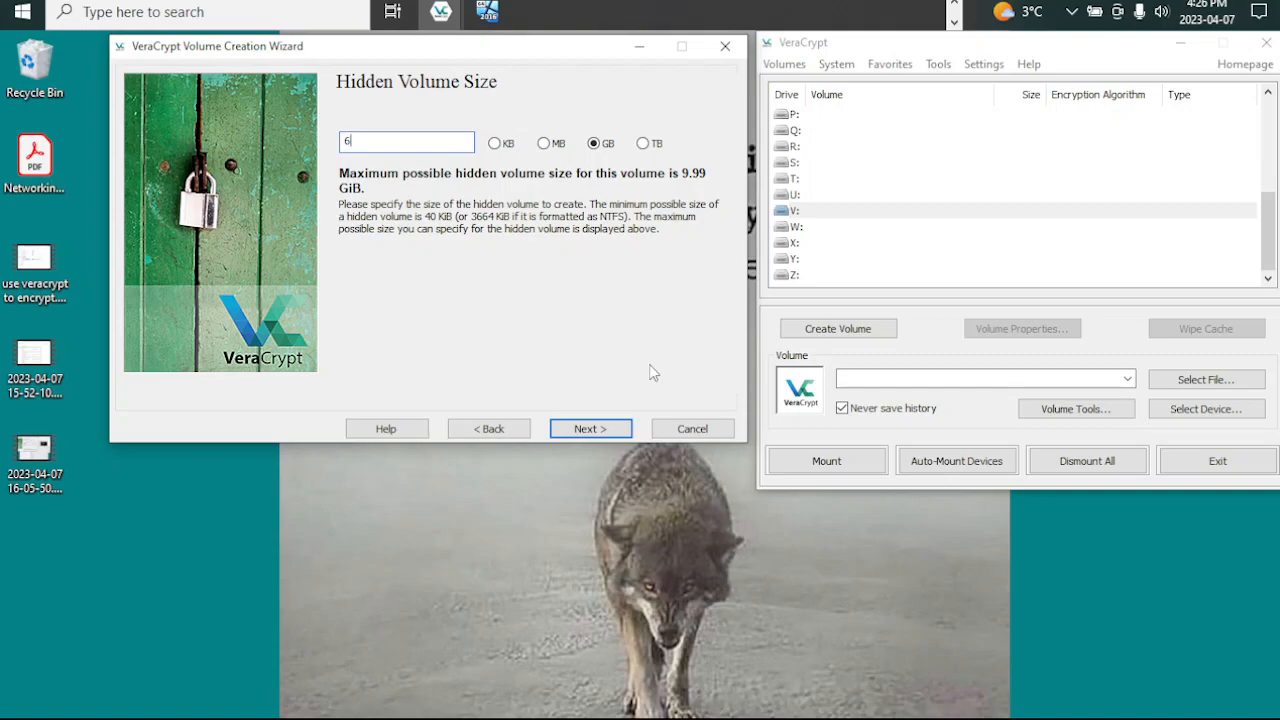
left_click(588, 428)
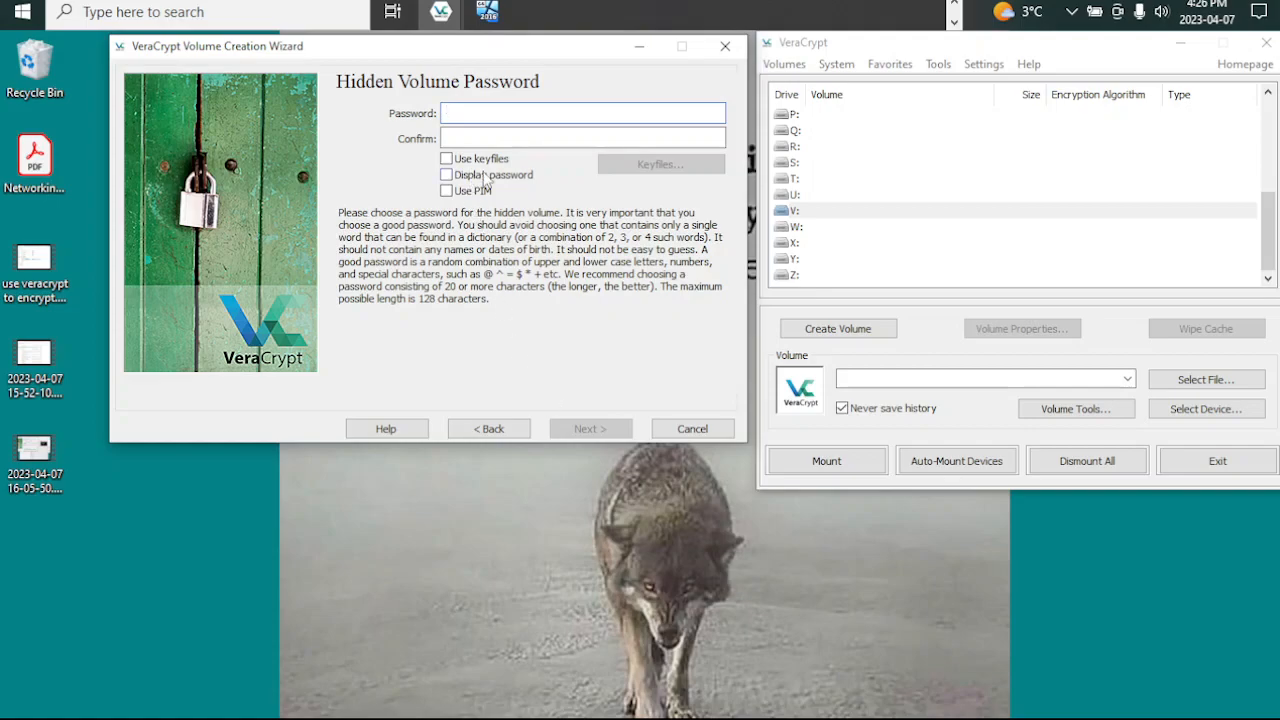
Step: Enter and confirm the hidden volume password, enable the use of keyfiles and open the keyfile settings
type("a")
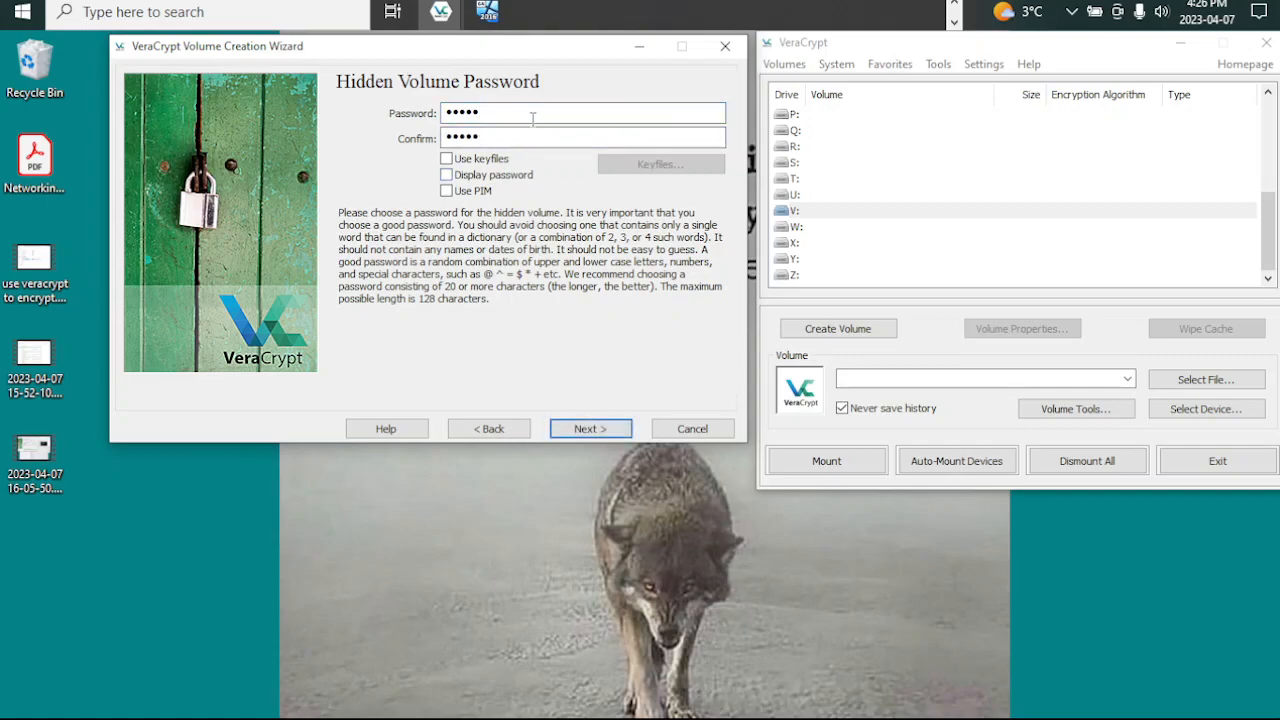
left_click(447, 160)
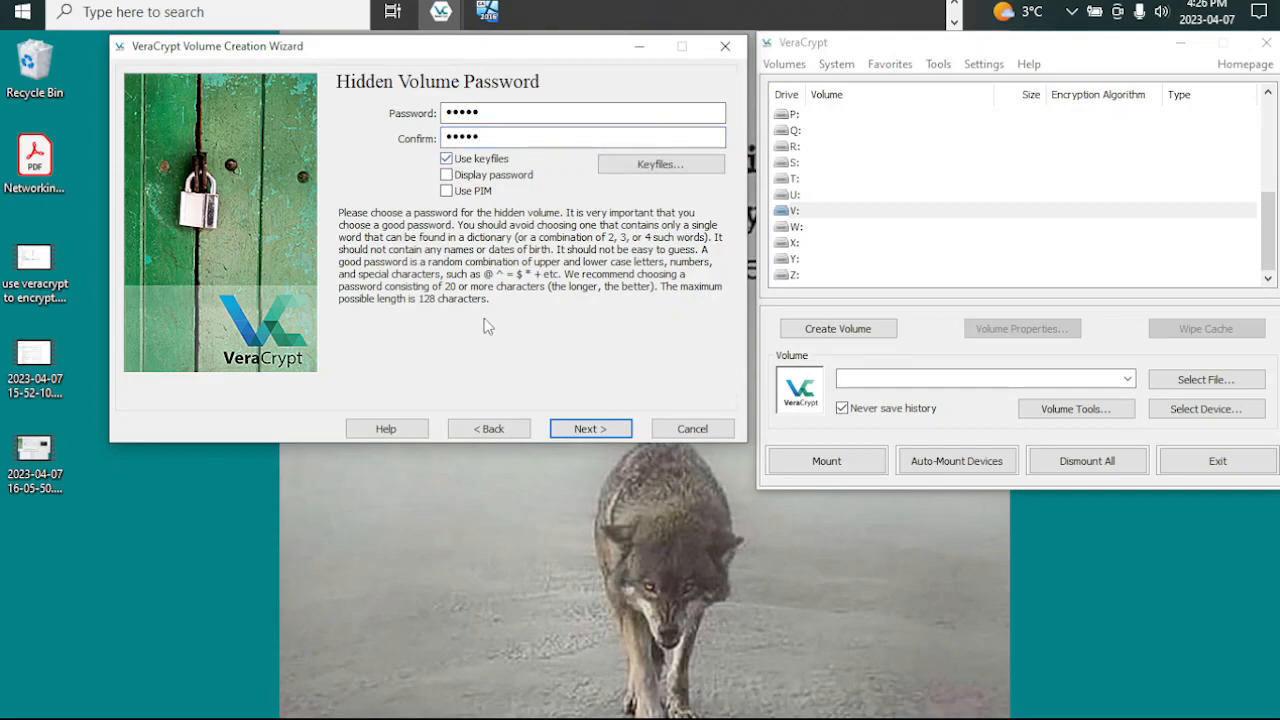
left_click(620, 166)
Step: Generate one 64-byte random keyfile with the base name inner and save it on the YUMI (E:) drive
left_click(775, 556)
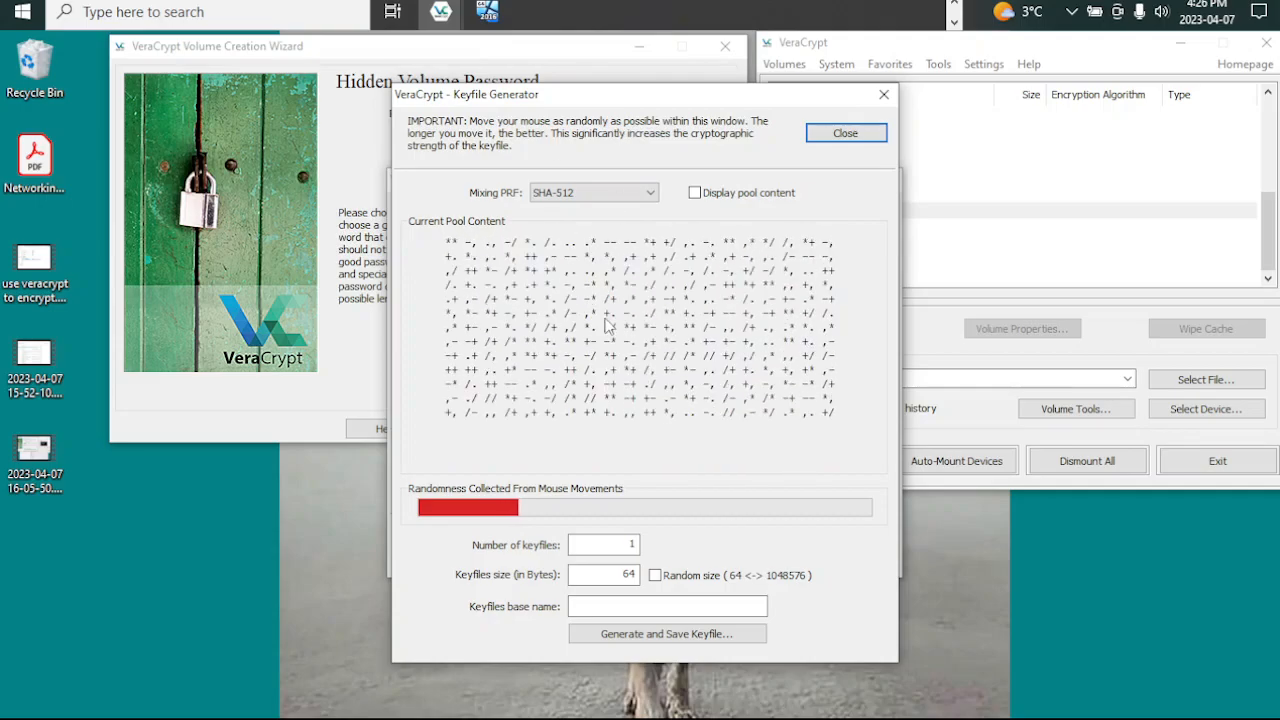
left_click(602, 606)
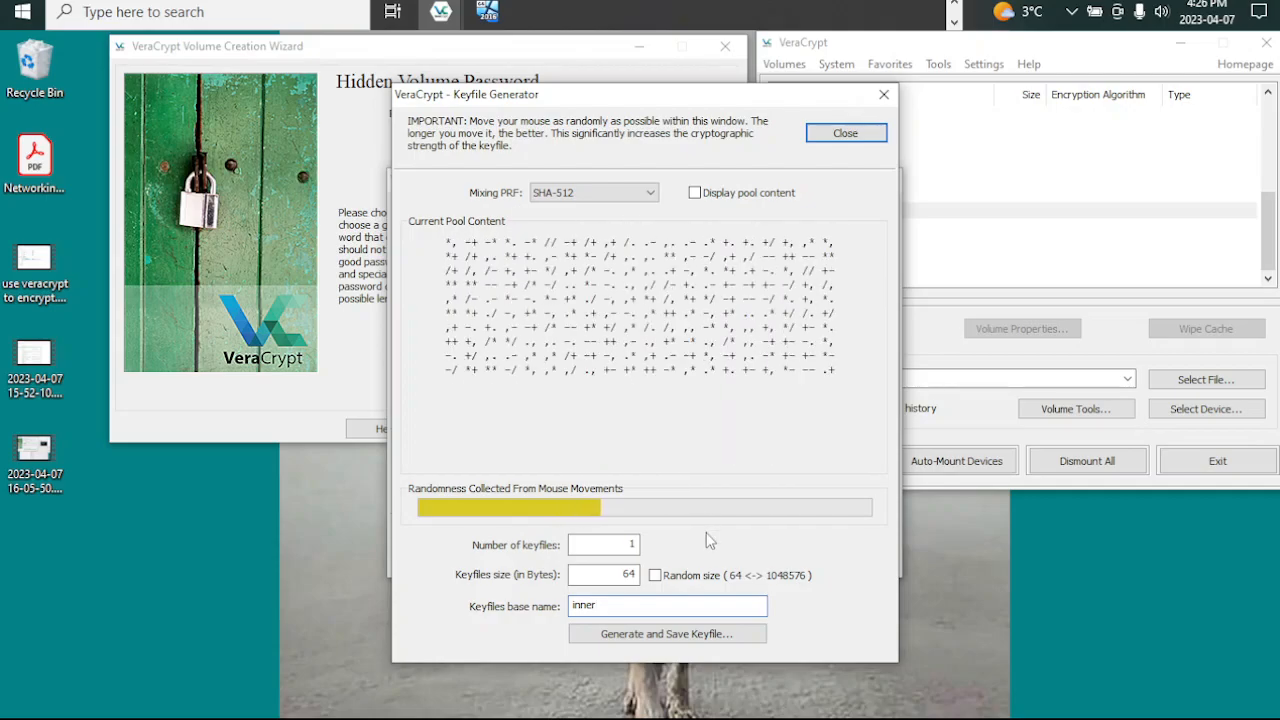
left_click(674, 634)
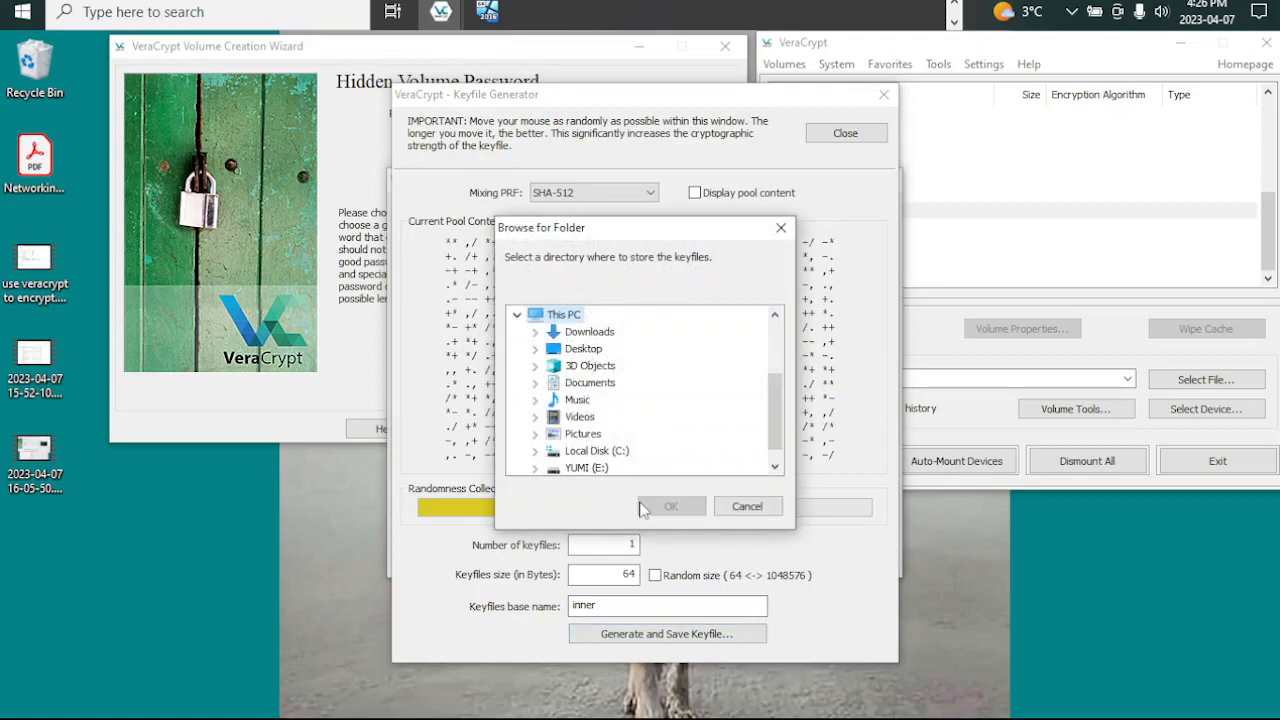
scroll(560, 395, "down", 1)
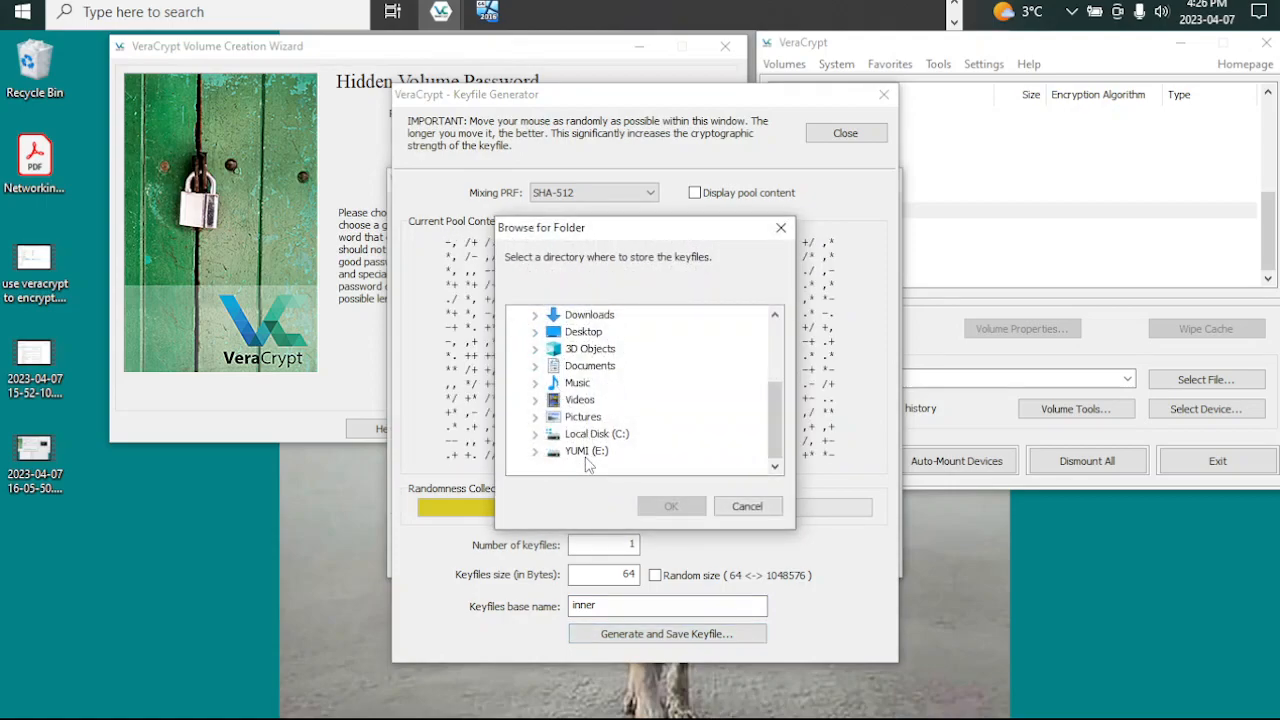
left_click(586, 451)
left_click(671, 506)
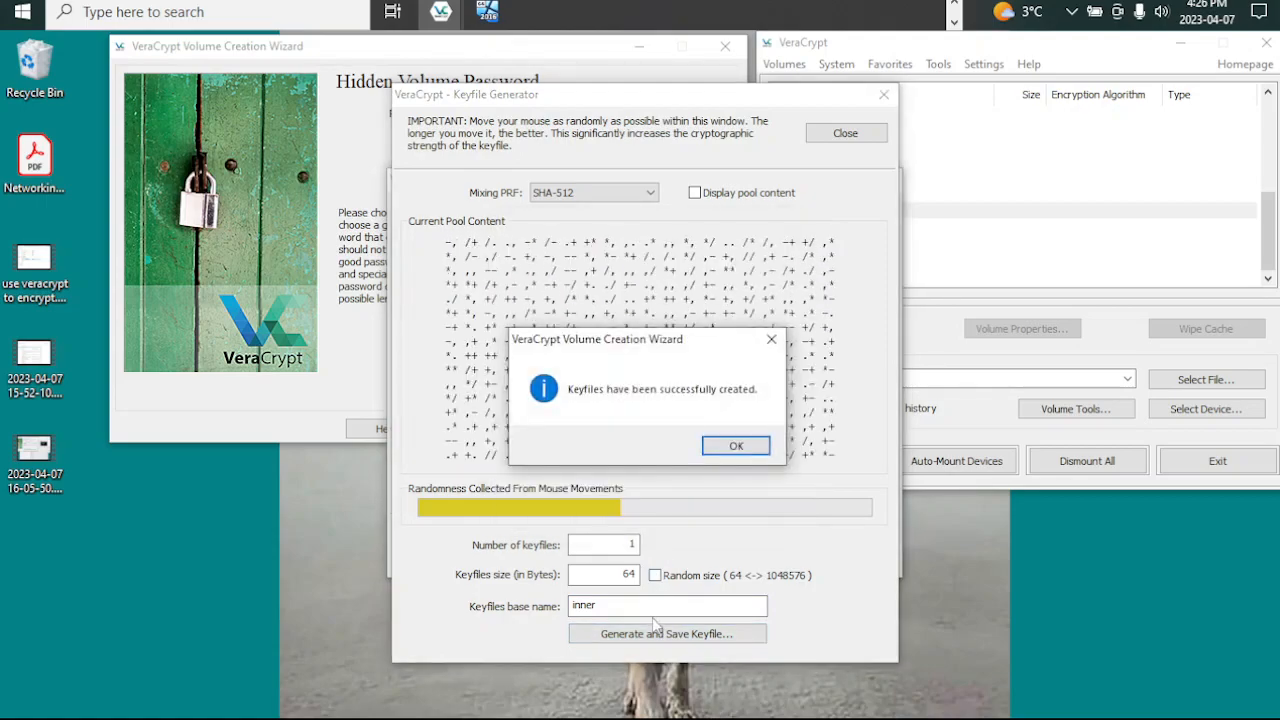
left_click(735, 448)
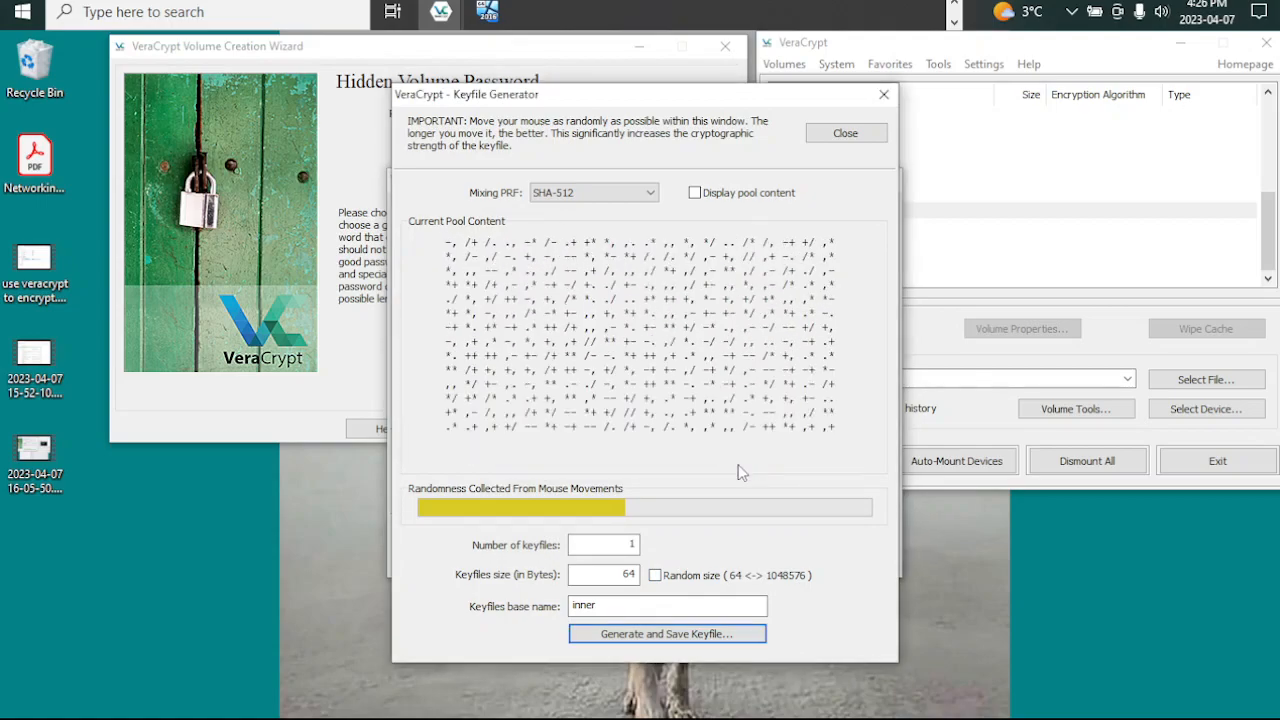
left_click(845, 133)
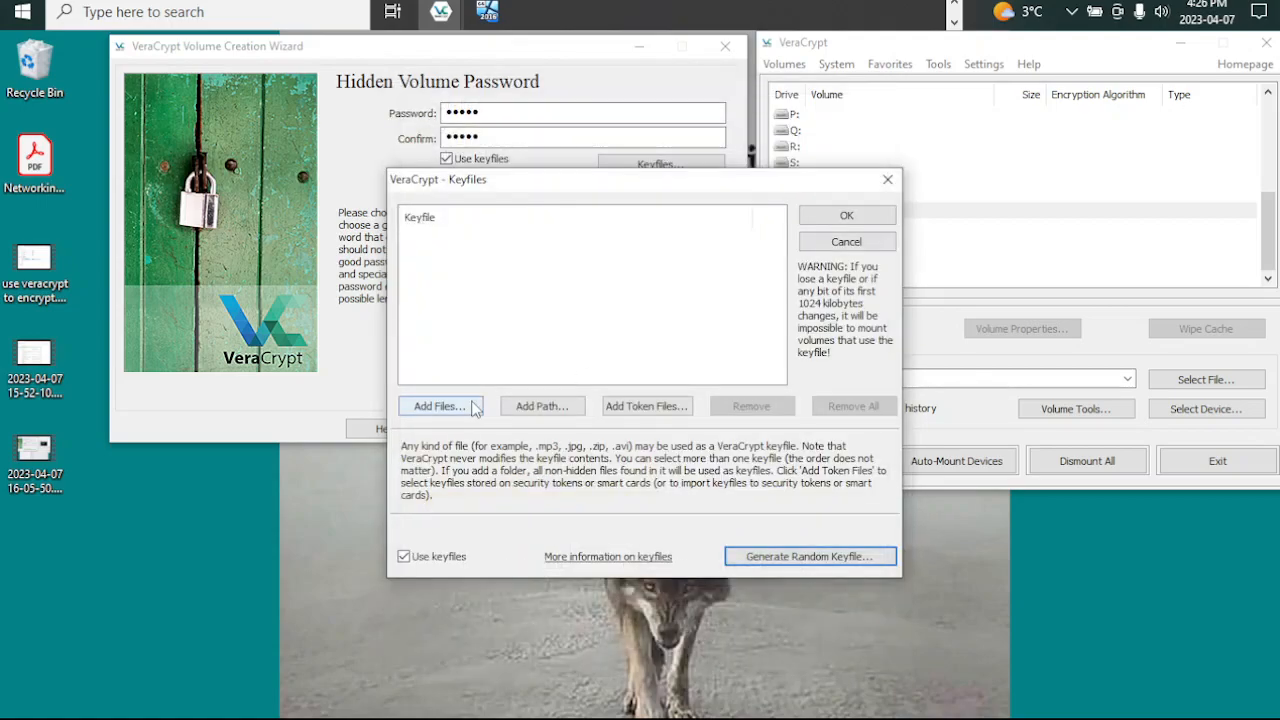
Step: Add the keyfile inner from the YUMI (E:) drive to the hidden volume's keyfiles
left_click(476, 408)
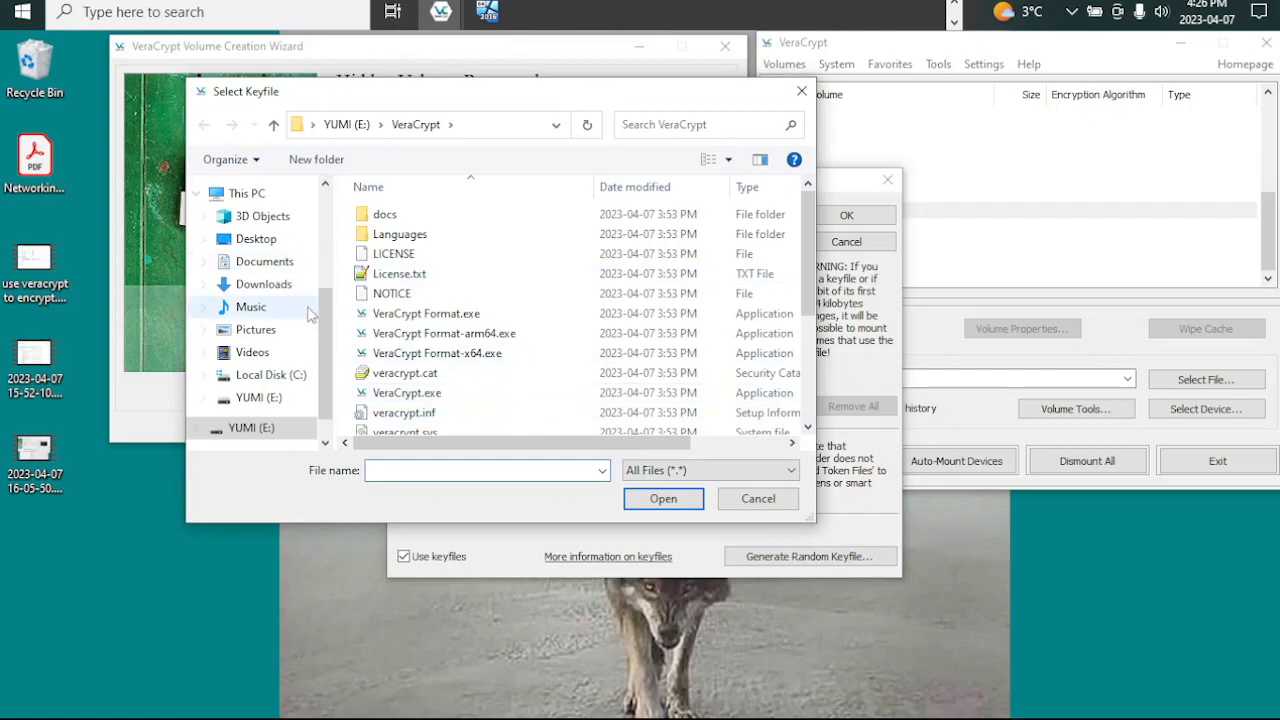
left_click(259, 404)
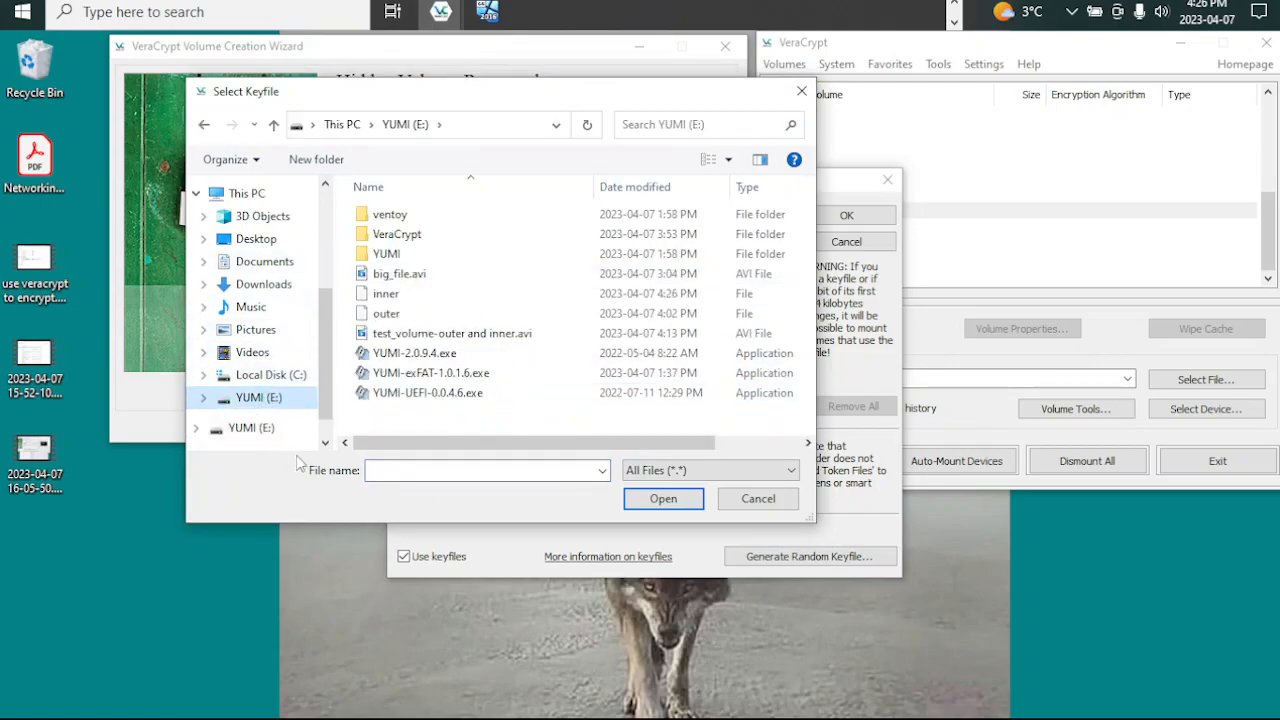
left_click(386, 298)
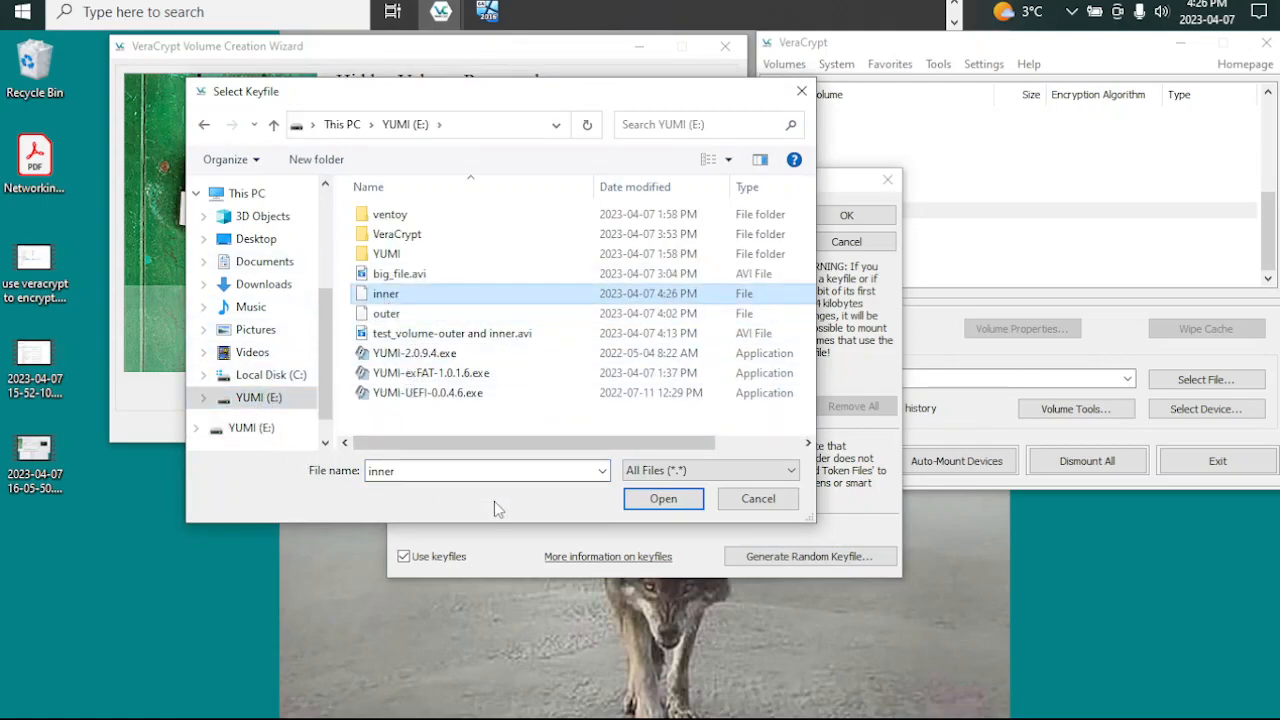
left_click(663, 498)
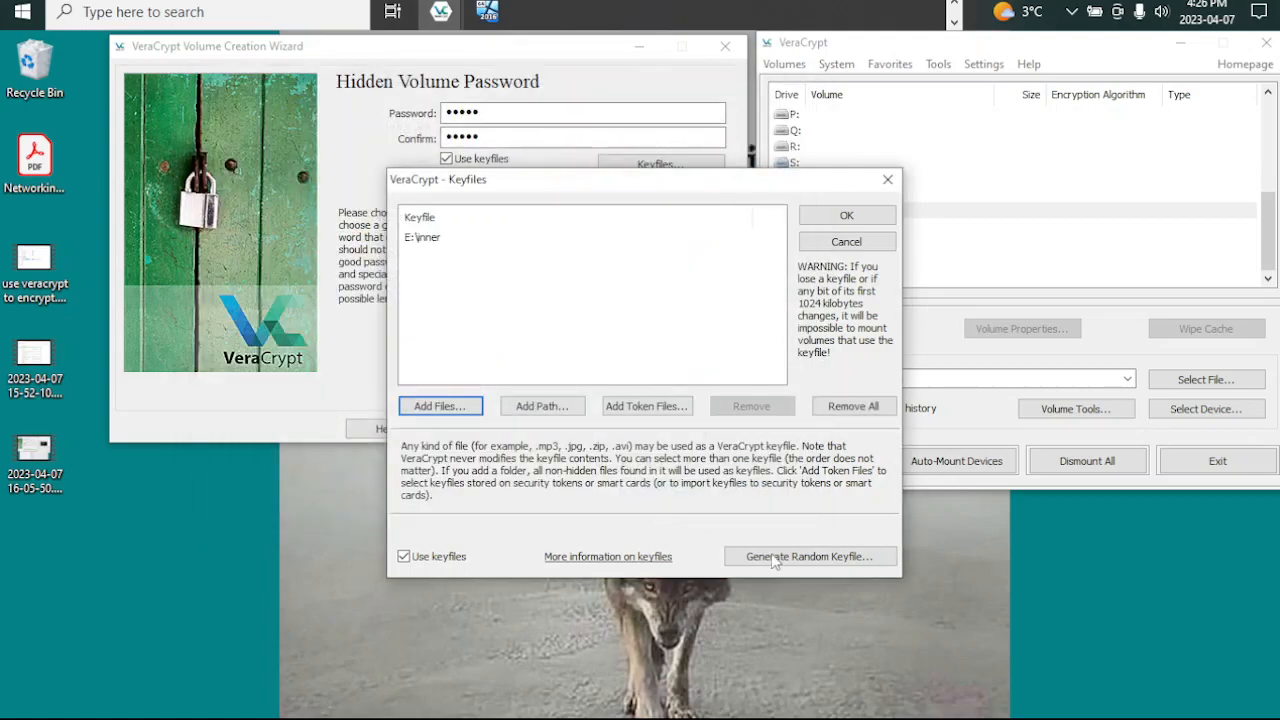
left_click(856, 218)
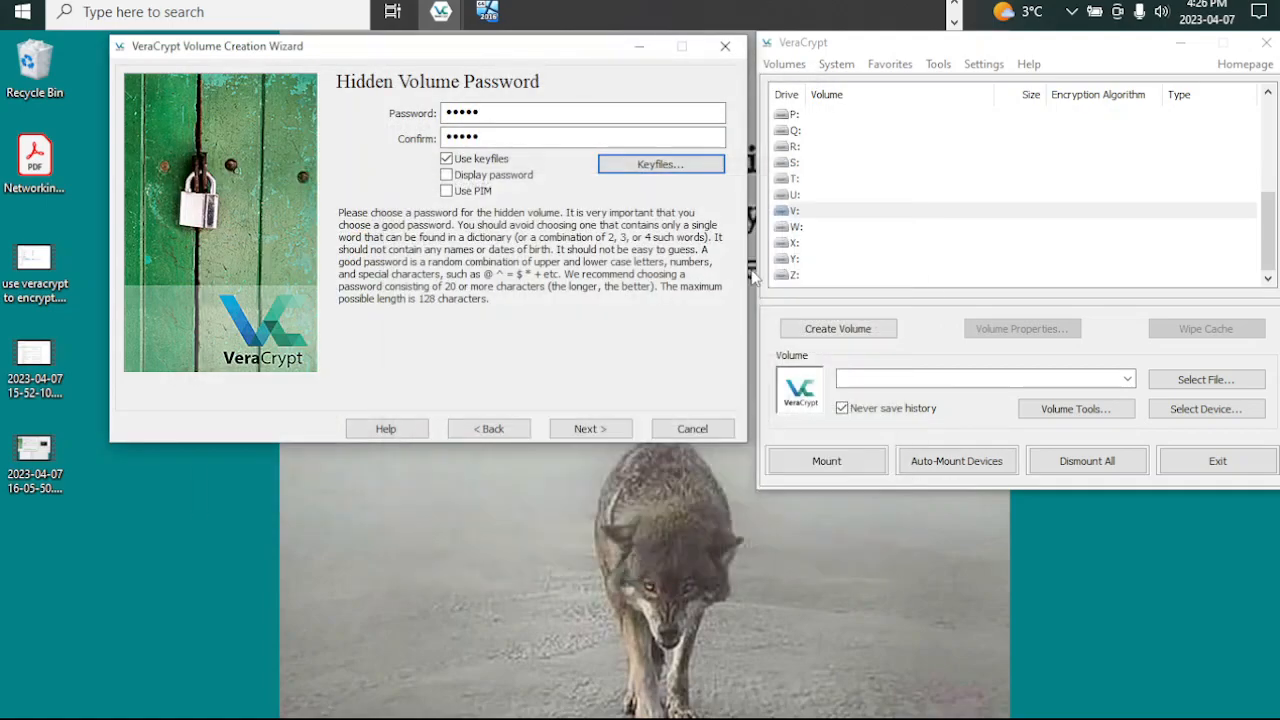
Step: Accept the short hidden volume password and keep No for storing files larger than 4 GB
left_click(590, 428)
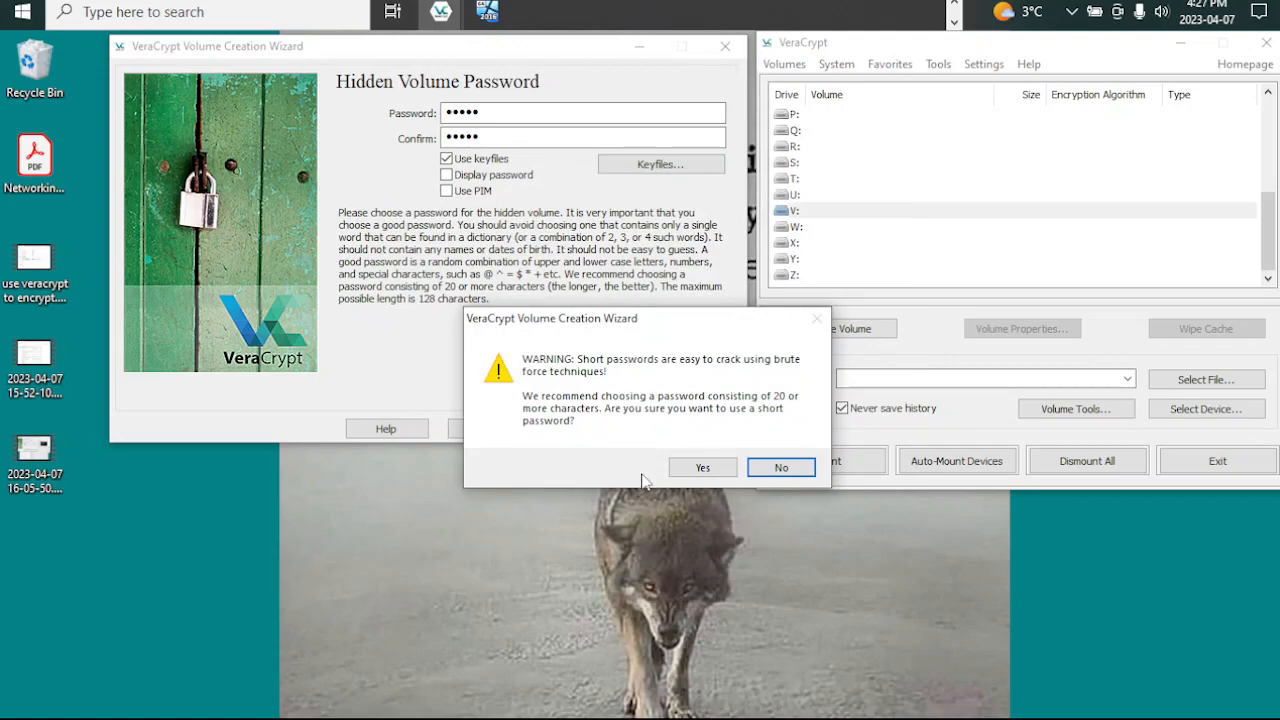
left_click(702, 467)
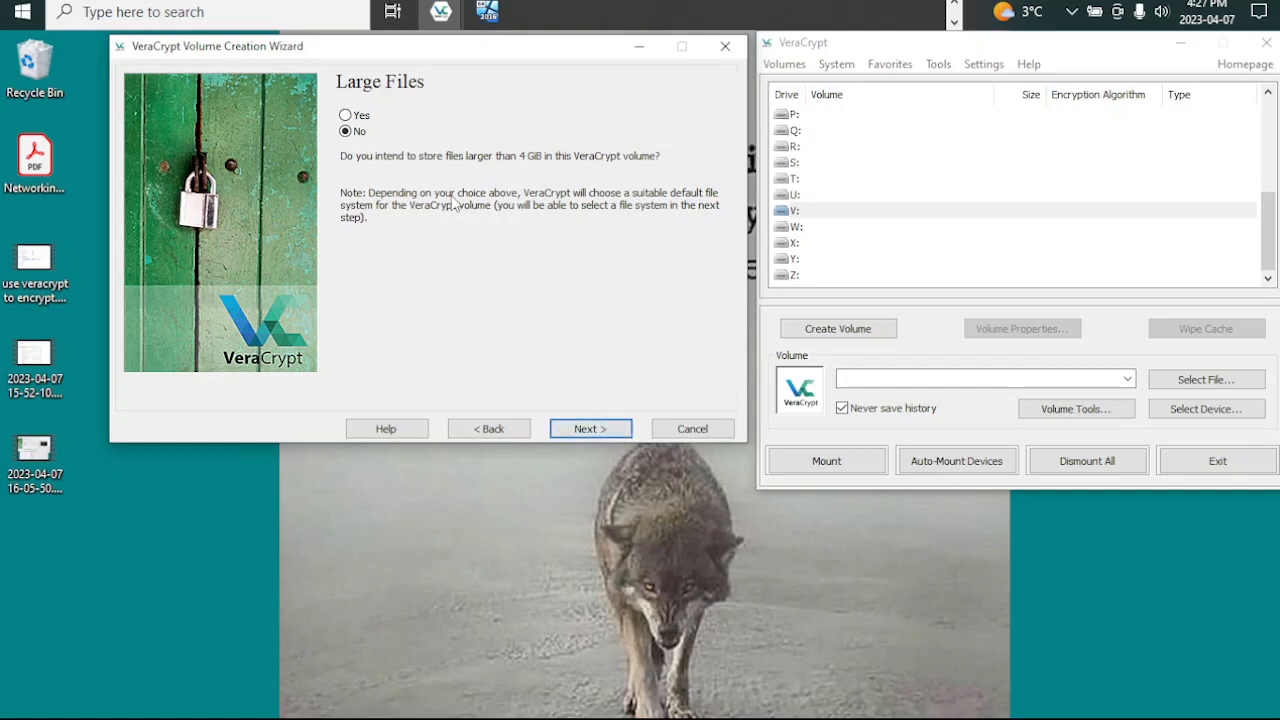
left_click(618, 428)
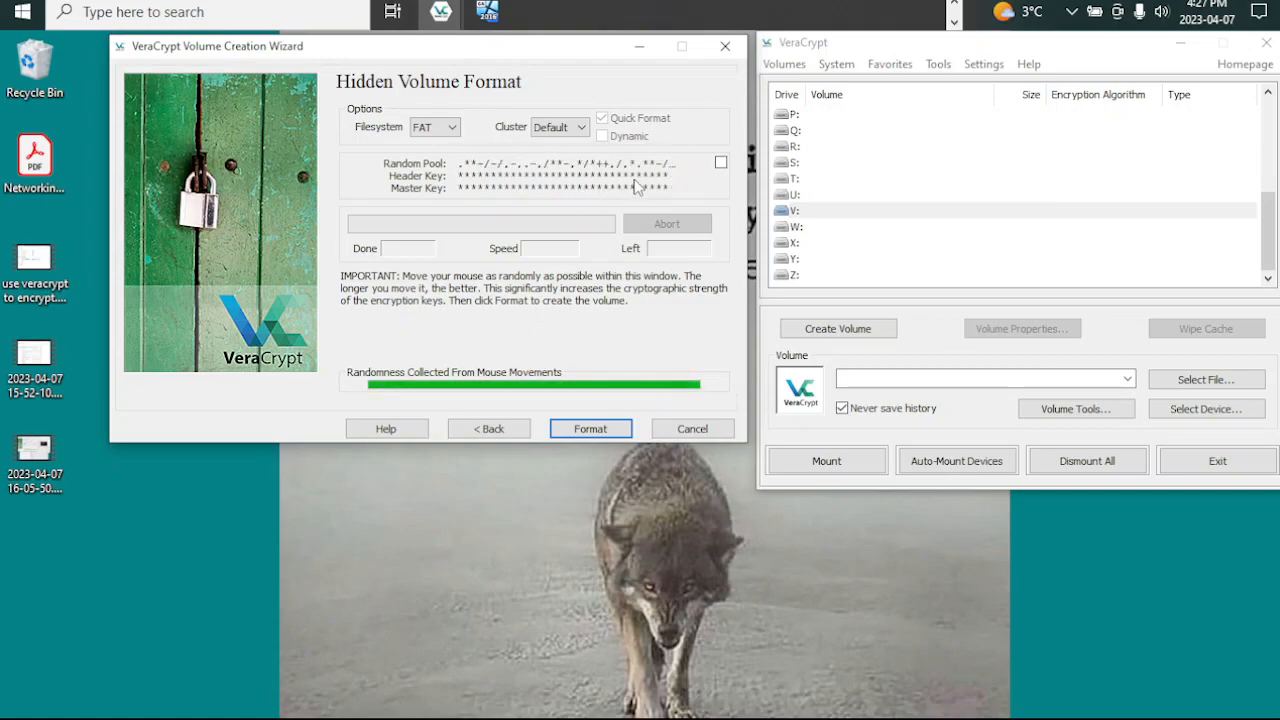
Step: Format the hidden volume as FAT with the default cluster size and exit the creation wizard
left_click(582, 431)
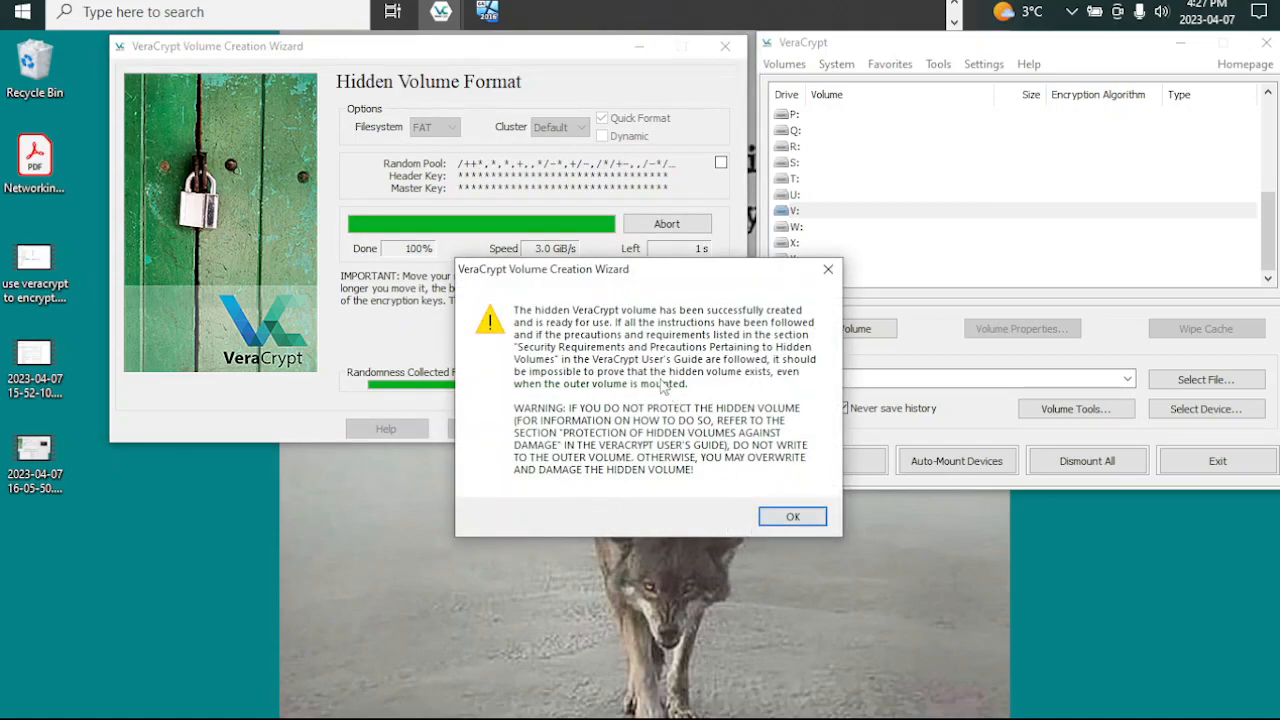
left_click(793, 520)
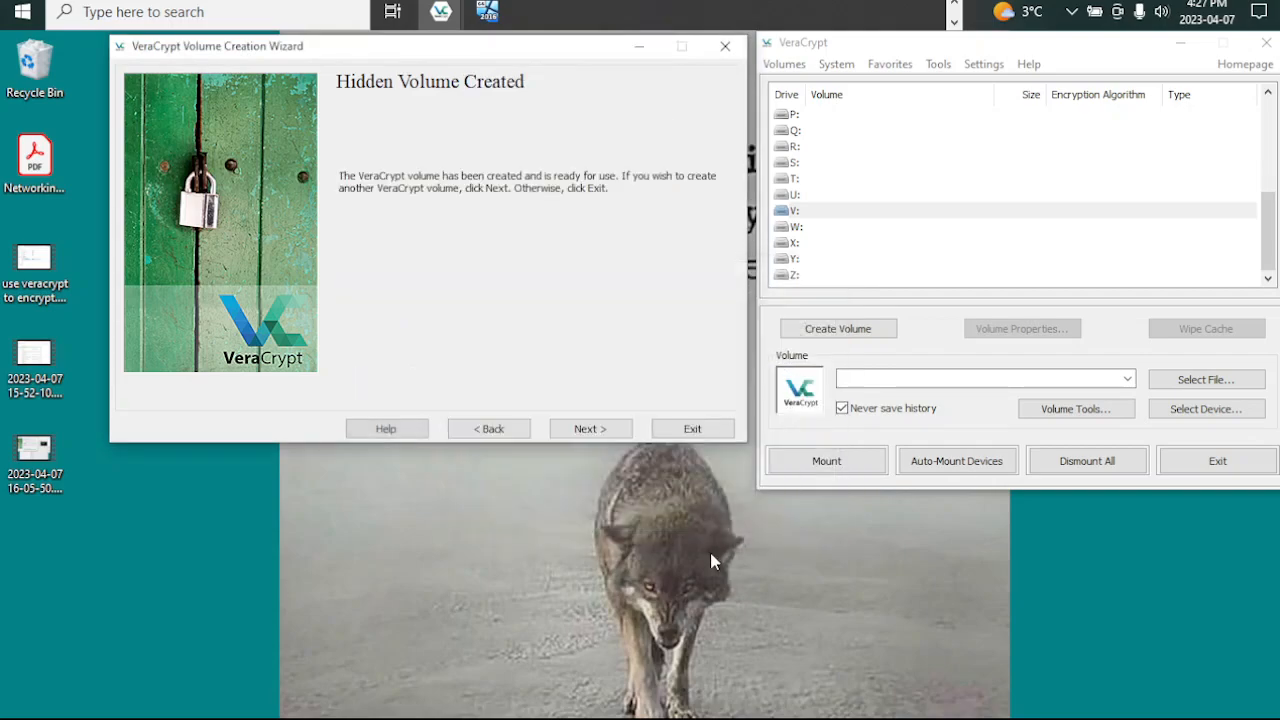
left_click(688, 432)
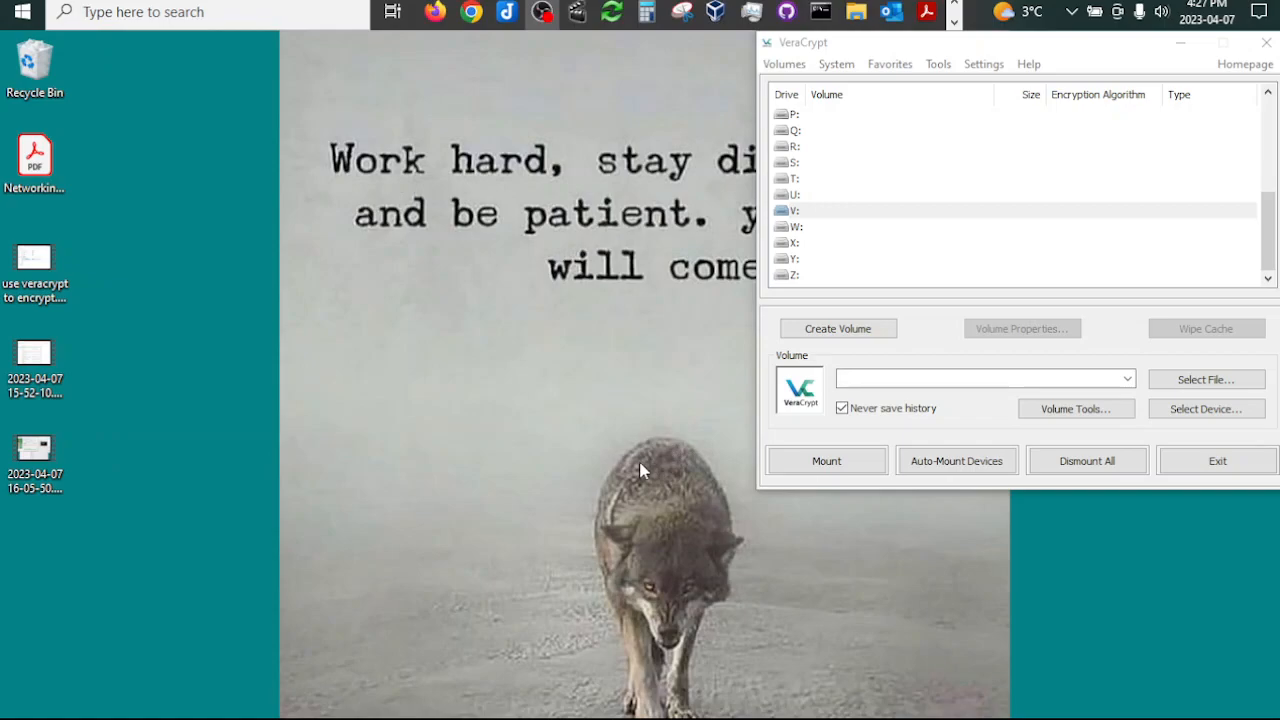
Step: Switch to File Explorer and examine the container test_volume-outer and inner.avi and the inner and outer keyfiles on the YUMI (E:) drive
mouse_move(855, 14)
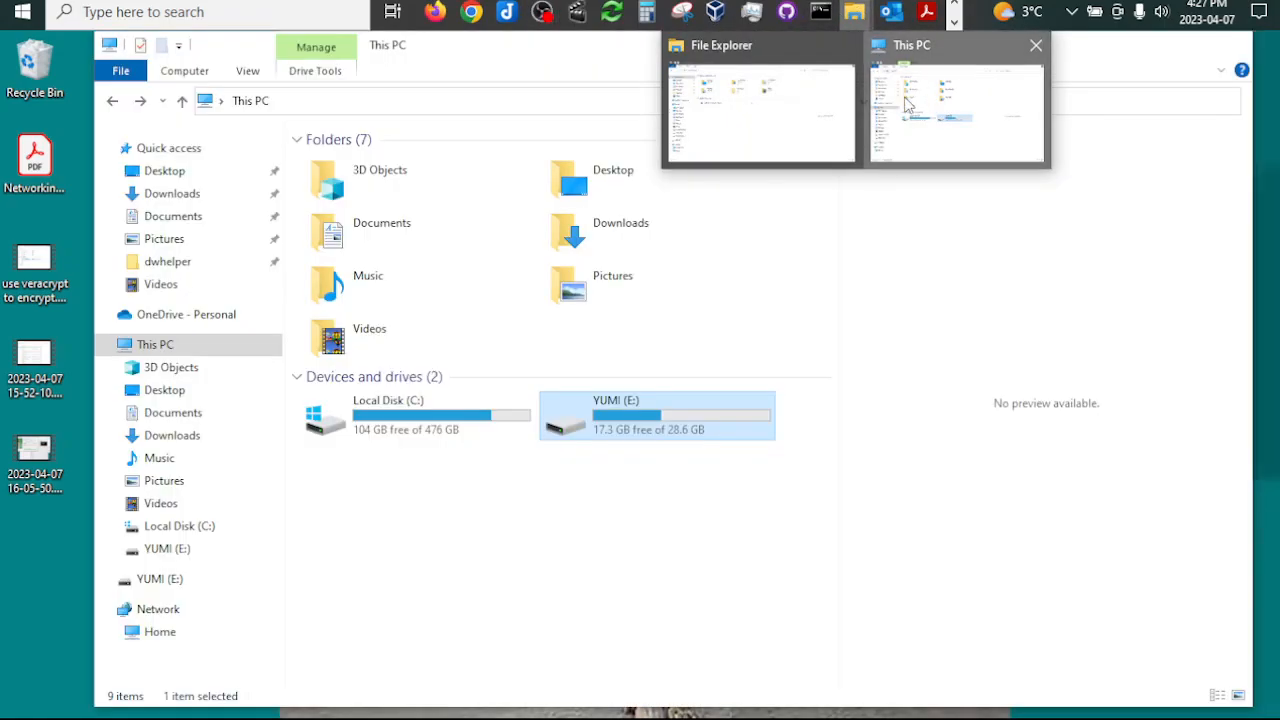
left_click(875, 45)
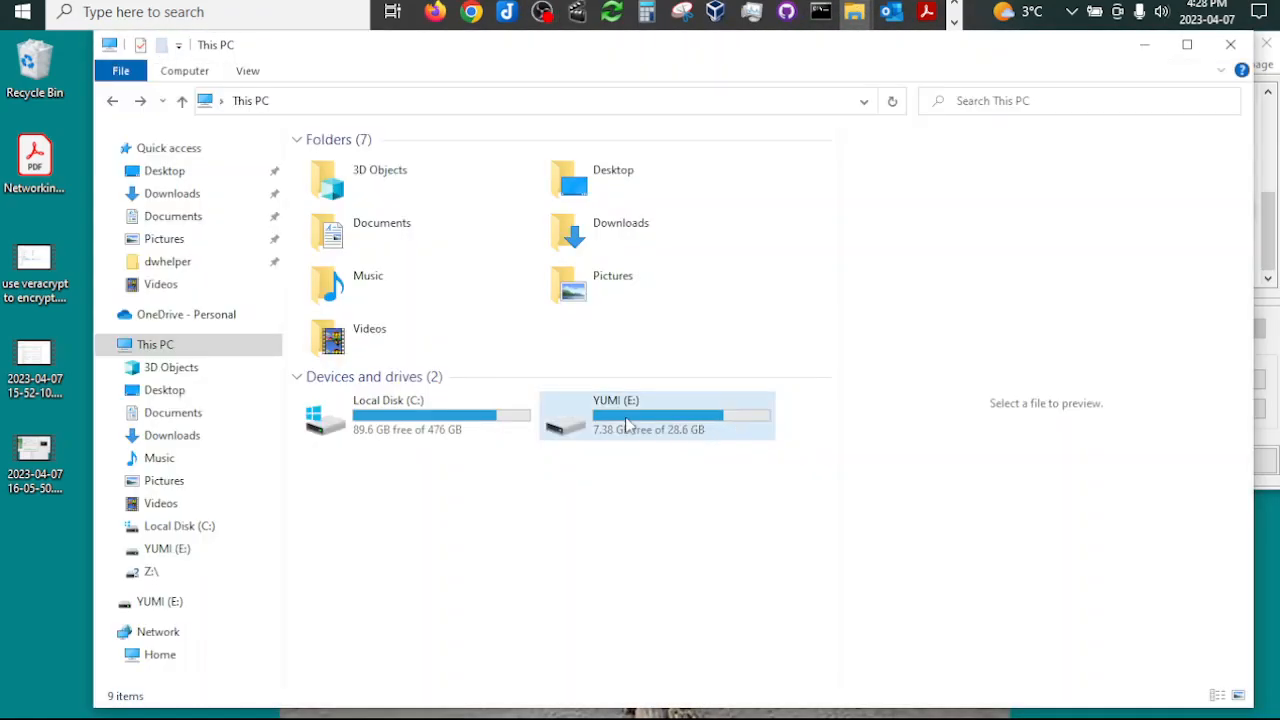
double_click(627, 424)
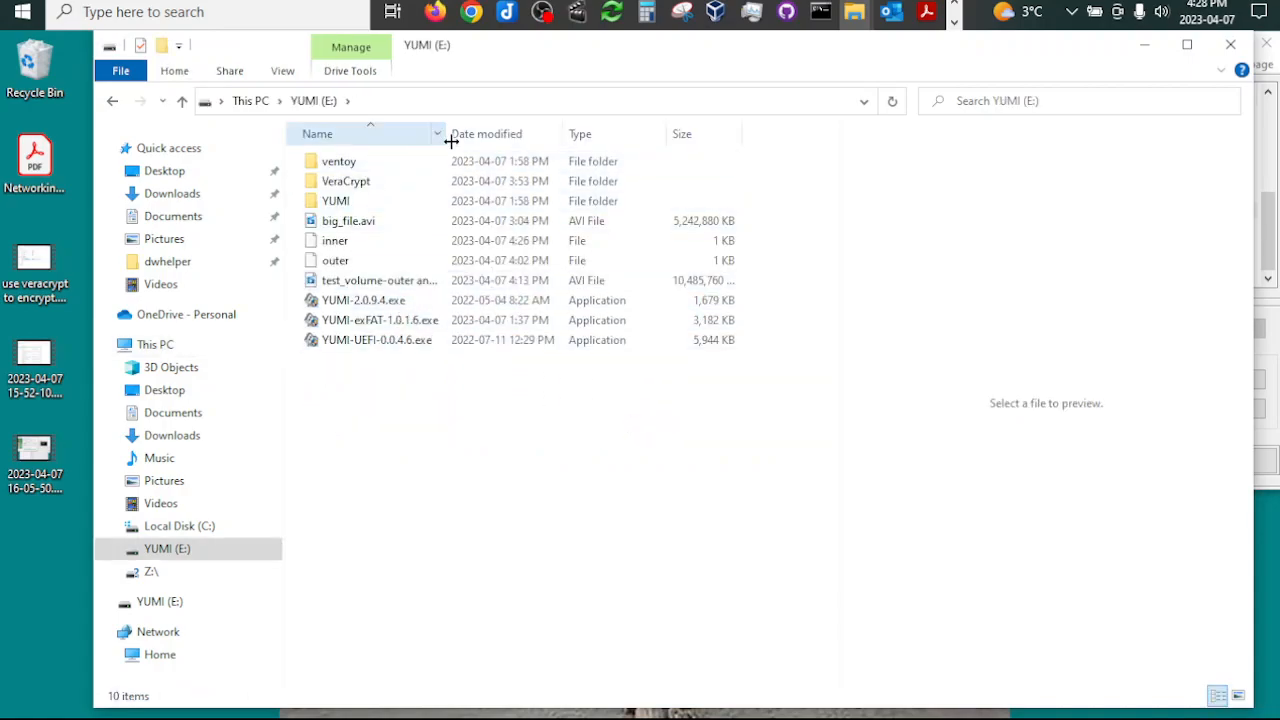
double_click(451, 143)
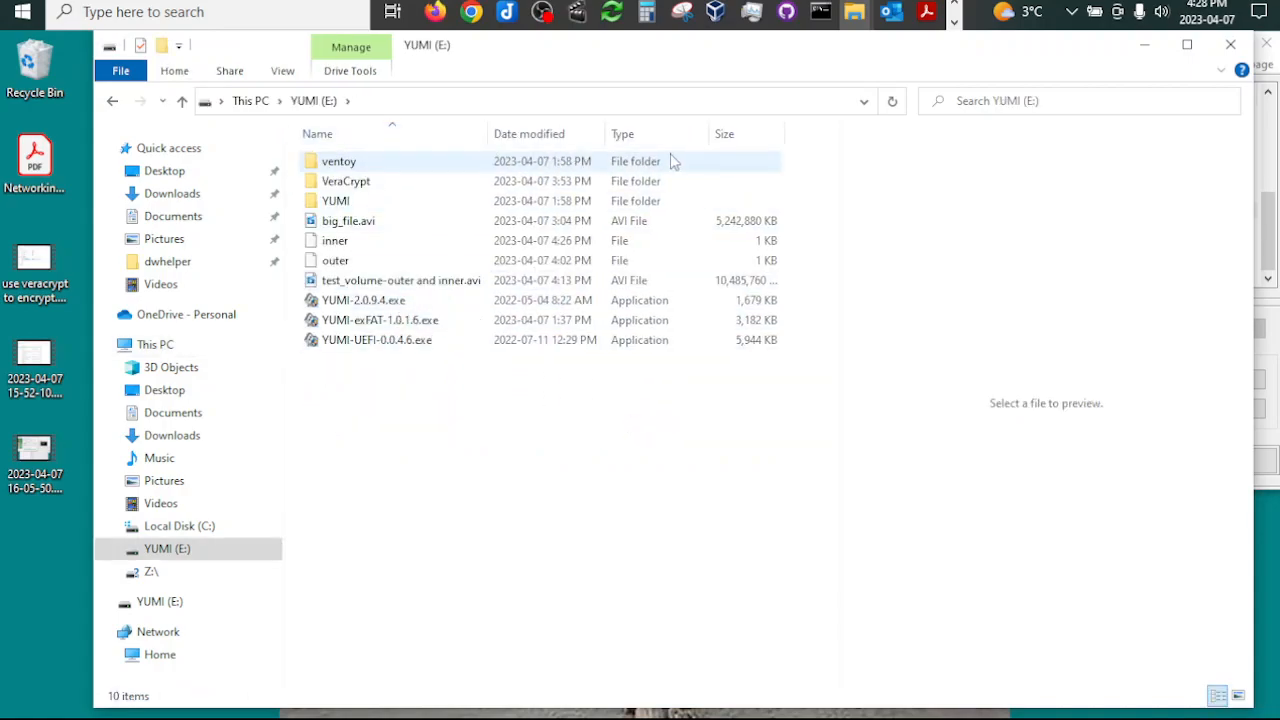
left_click(340, 284)
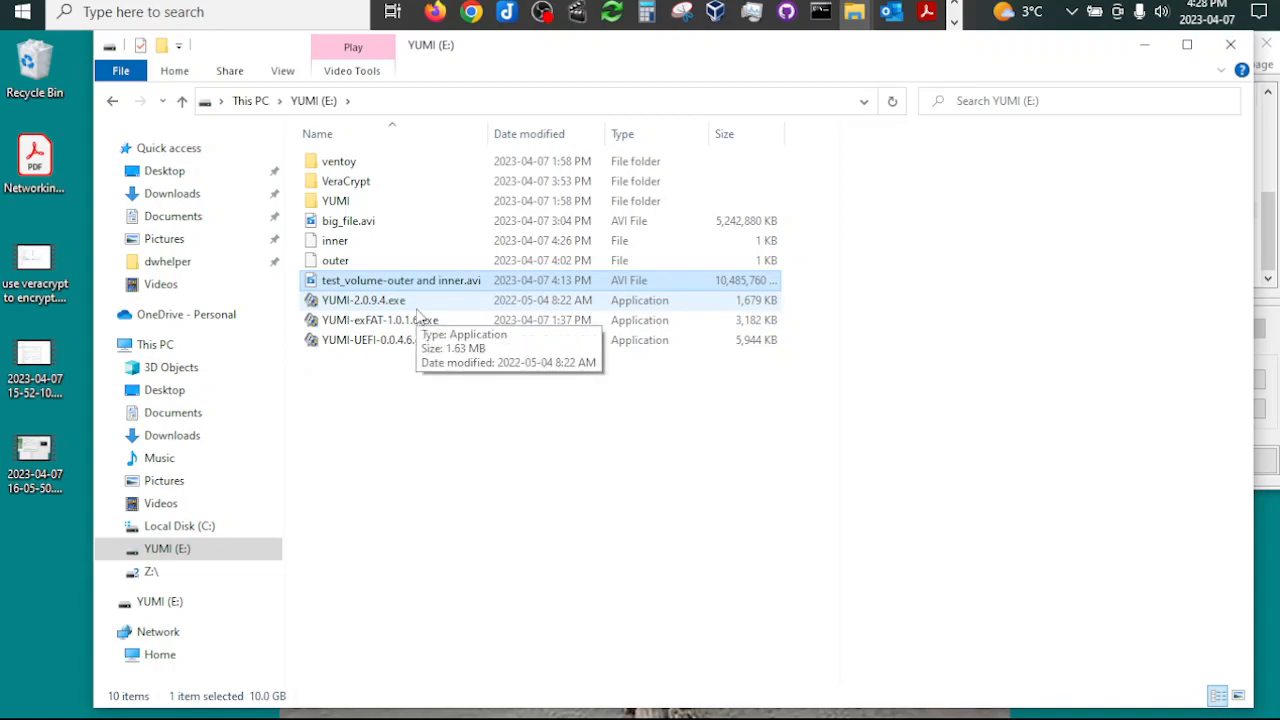
double_click(787, 133)
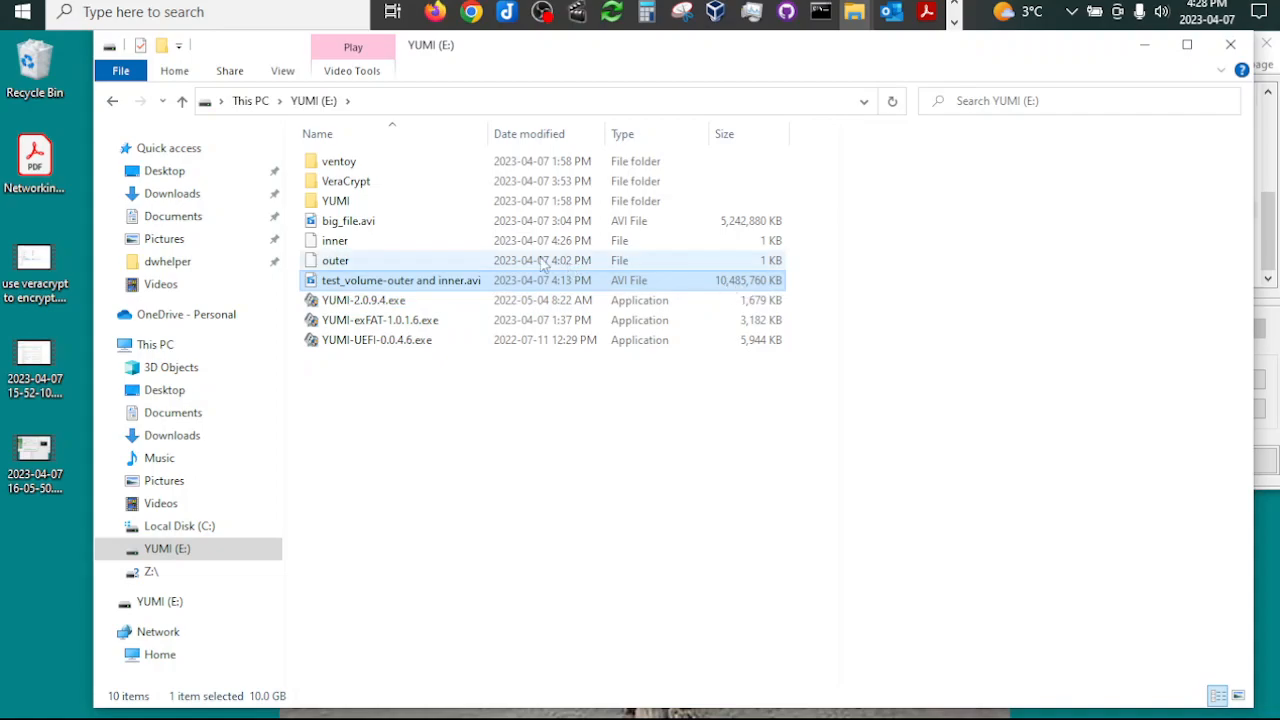
left_click(340, 246)
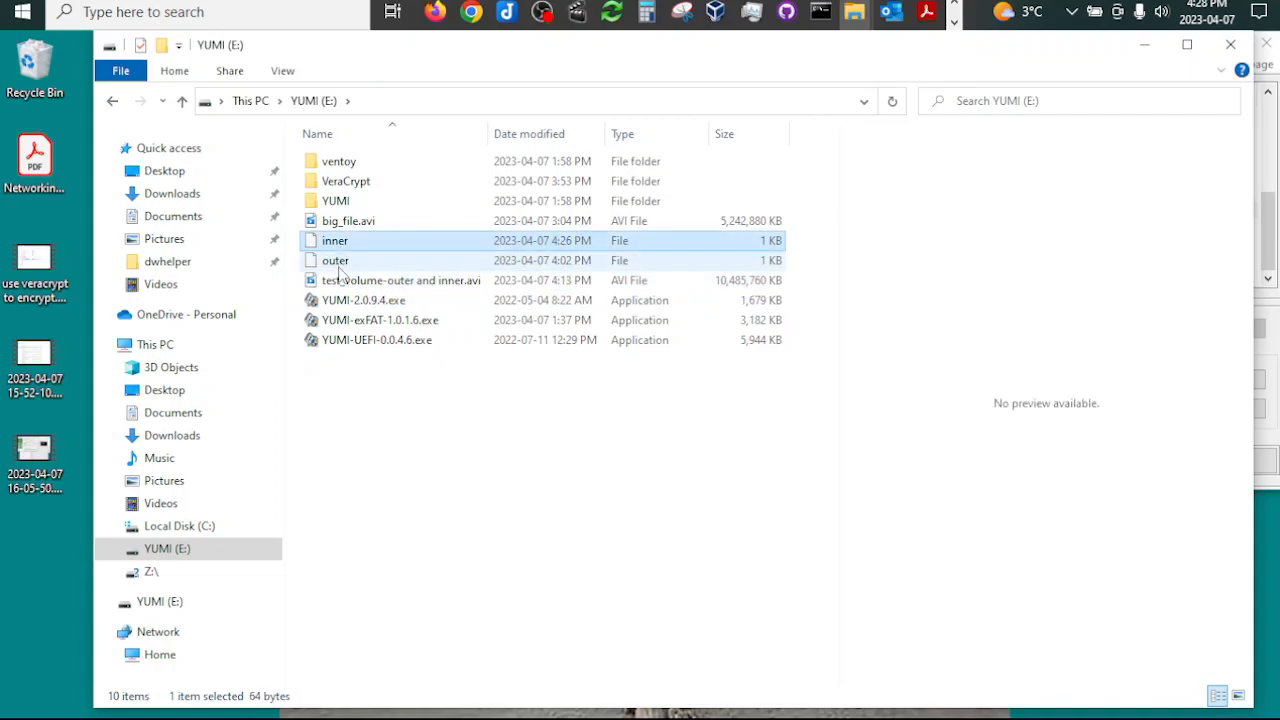
left_click(339, 265)
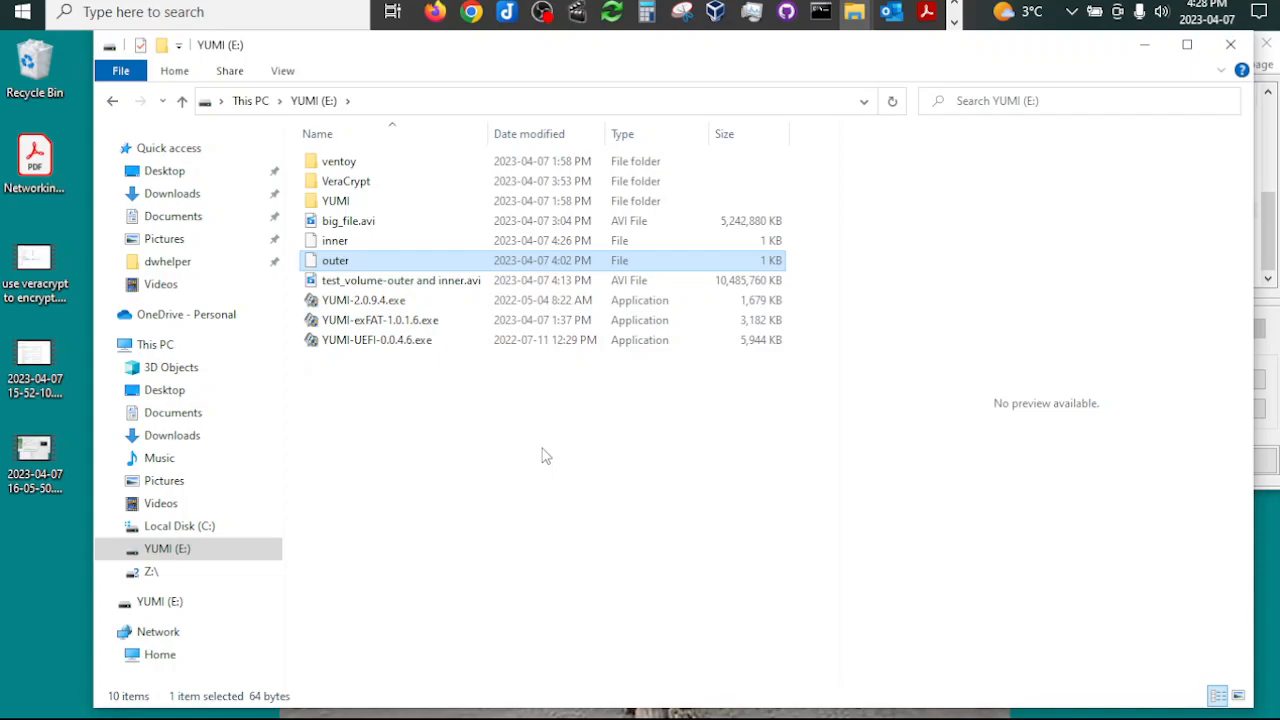
left_click(348, 243)
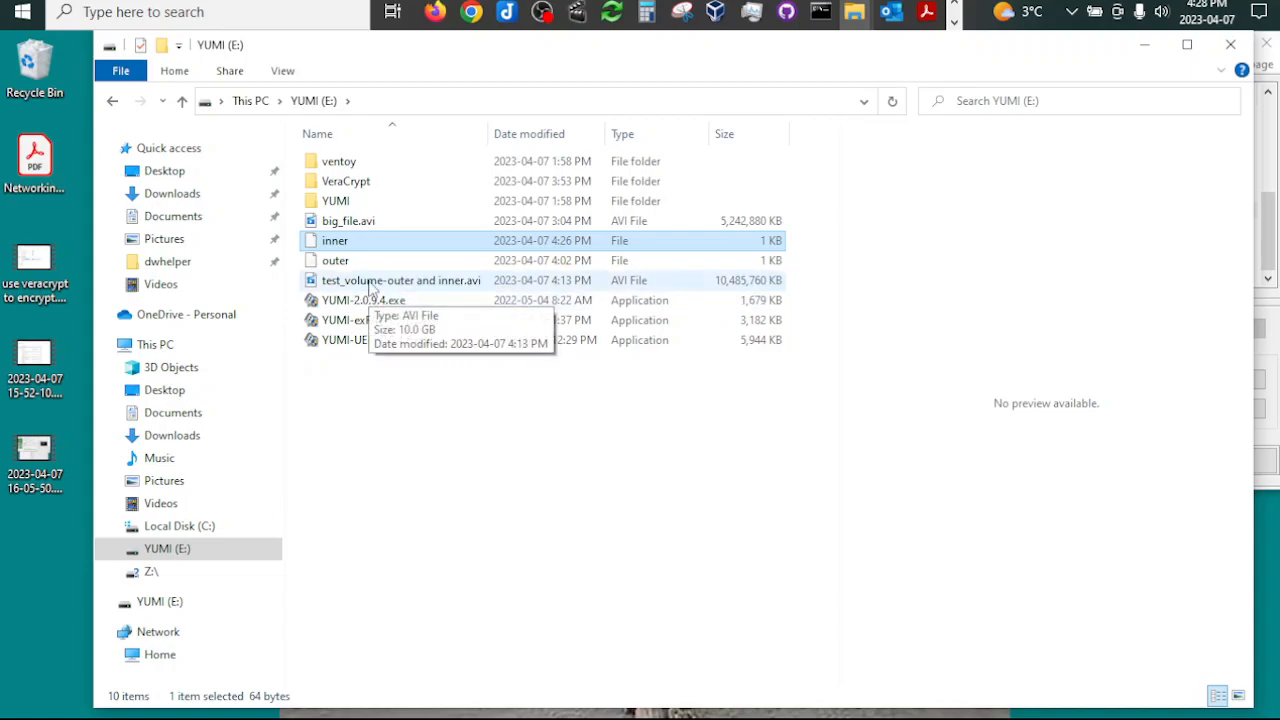
left_click(366, 284)
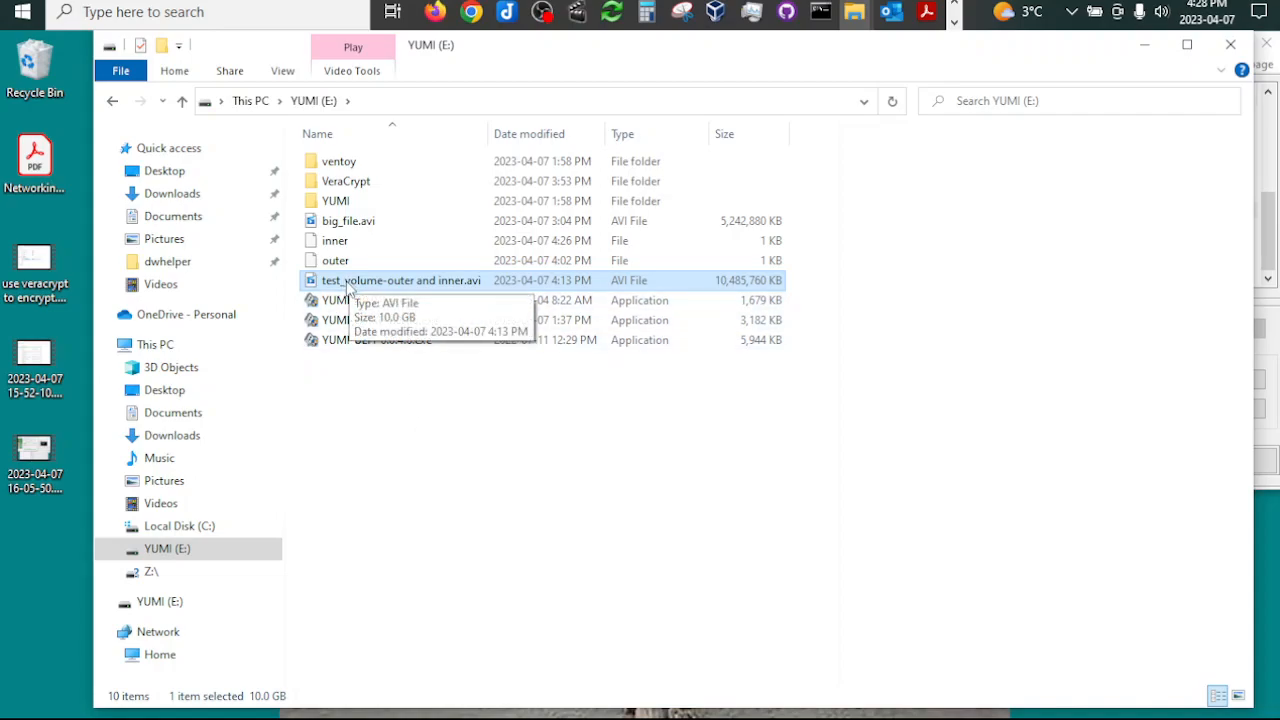
left_click(1144, 45)
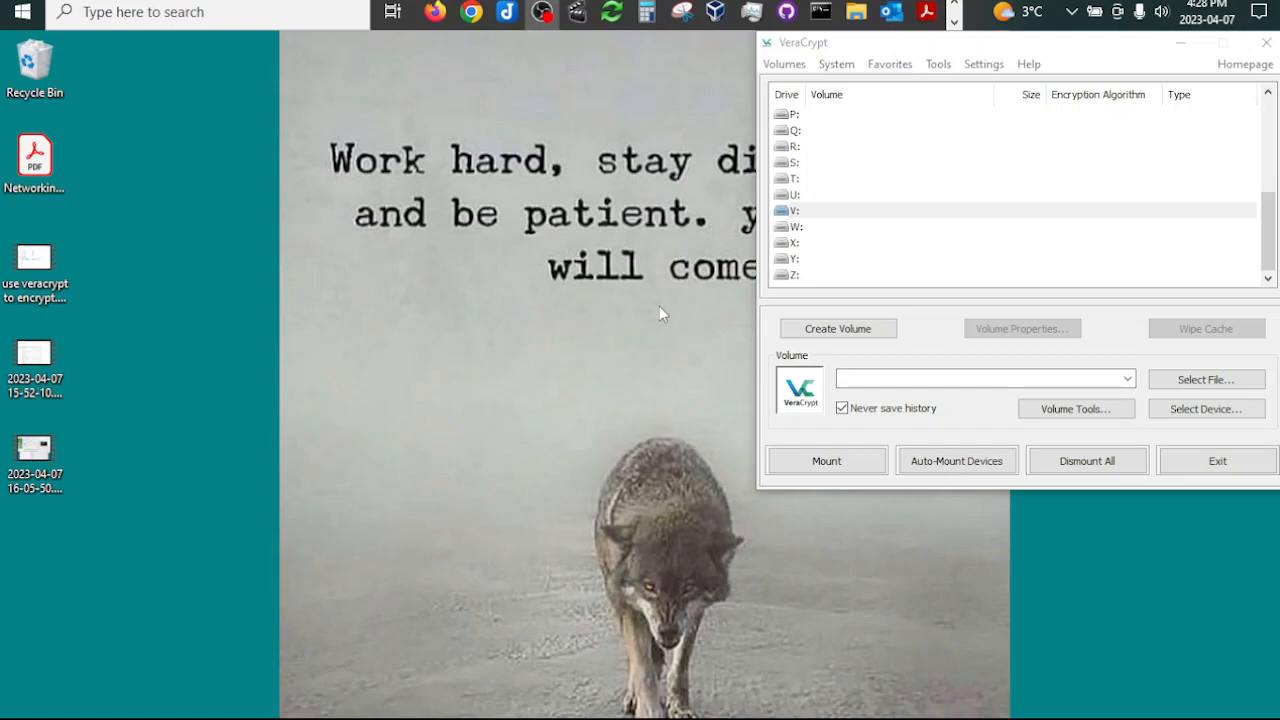
Step: Select drive letter Y: and choose test_volume-outer and inner.avi on the YUMI (E:) drive as the volume to mount
left_click(796, 259)
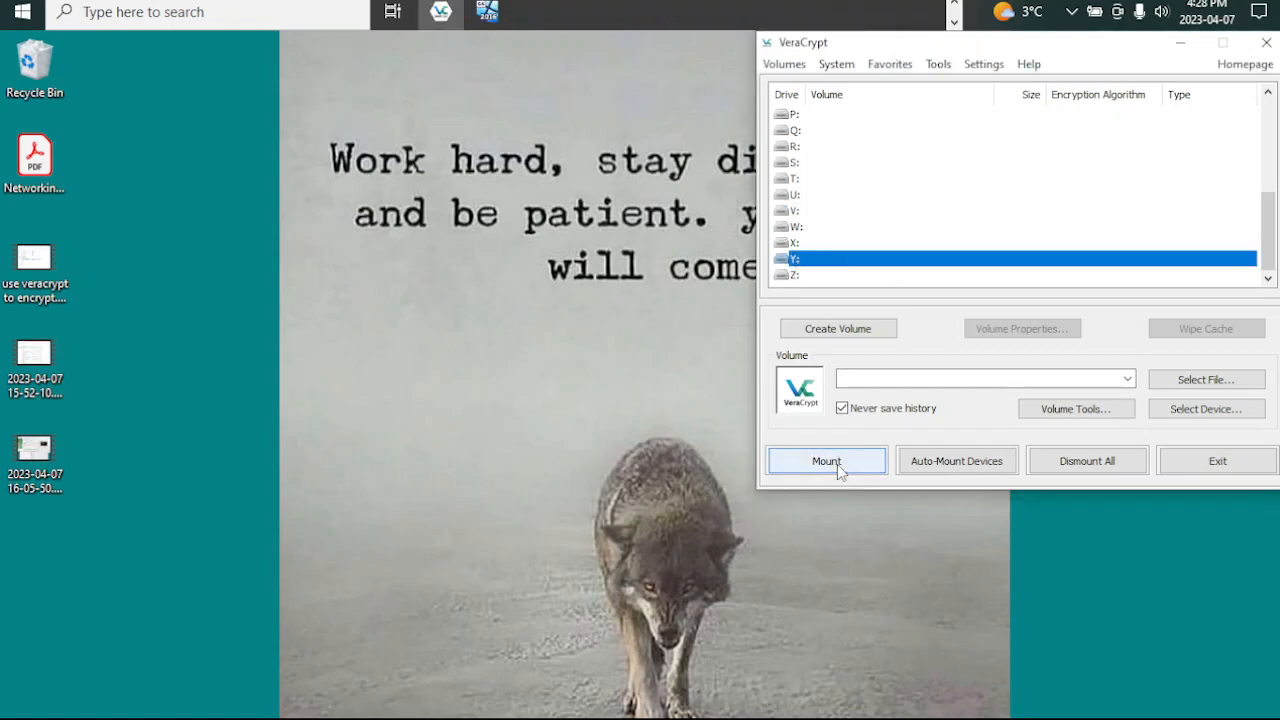
left_click(1190, 383)
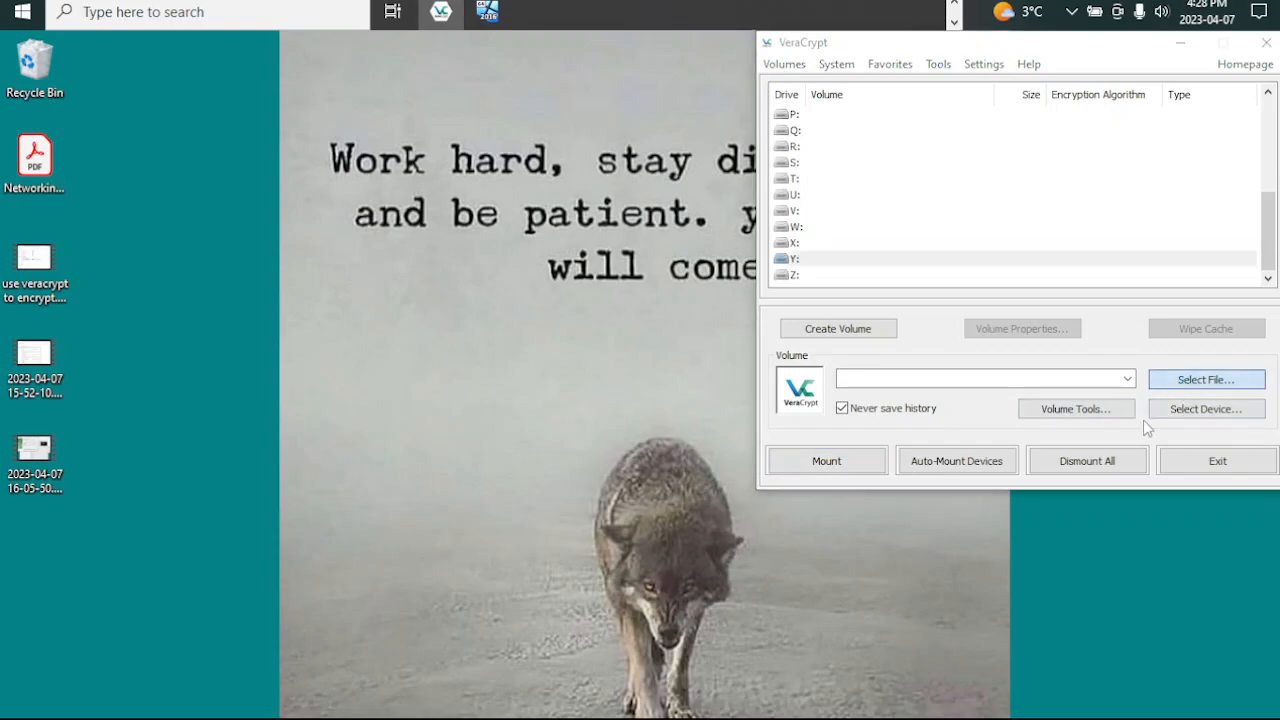
left_click_drag(977, 104, 410, 69)
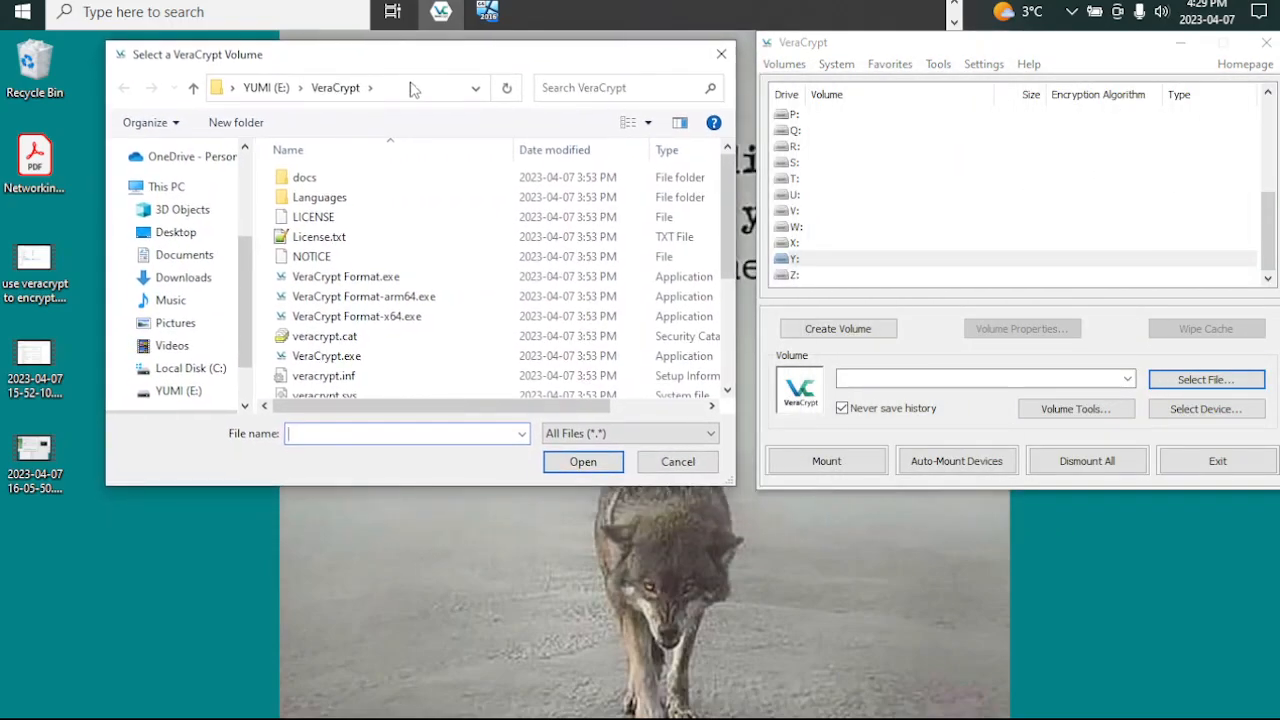
left_click(170, 393)
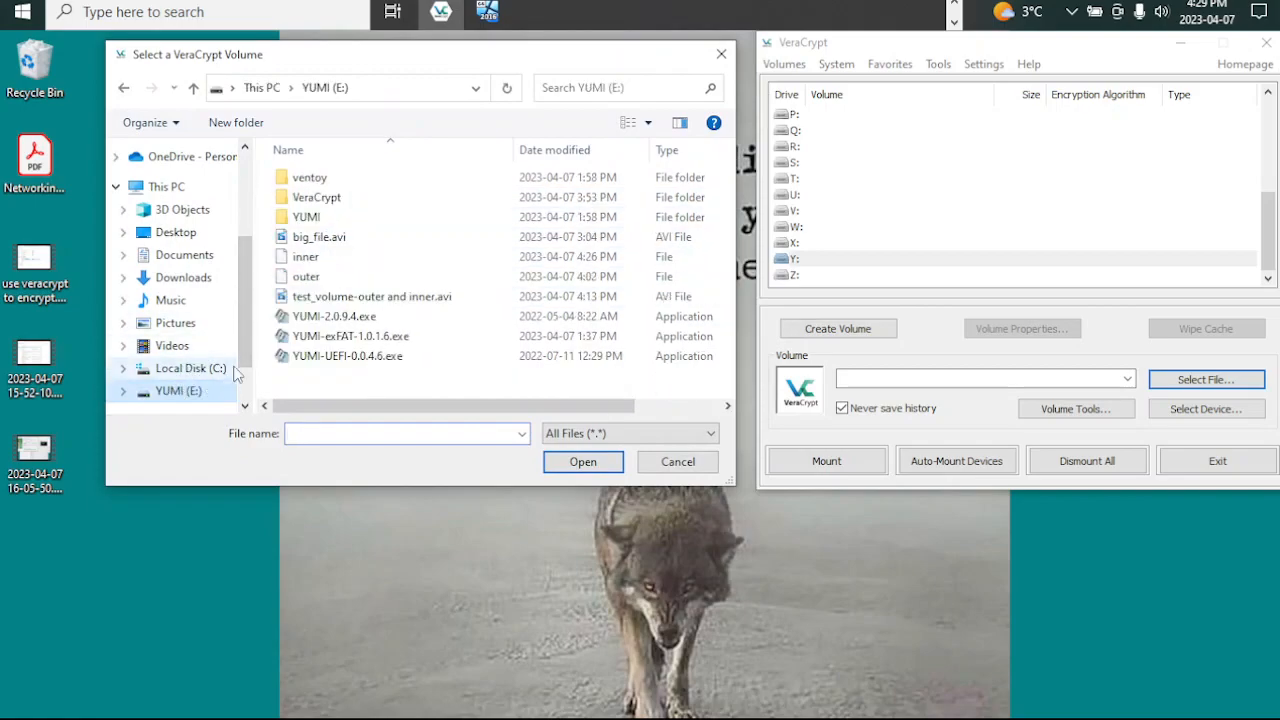
left_click(313, 298)
left_click(580, 463)
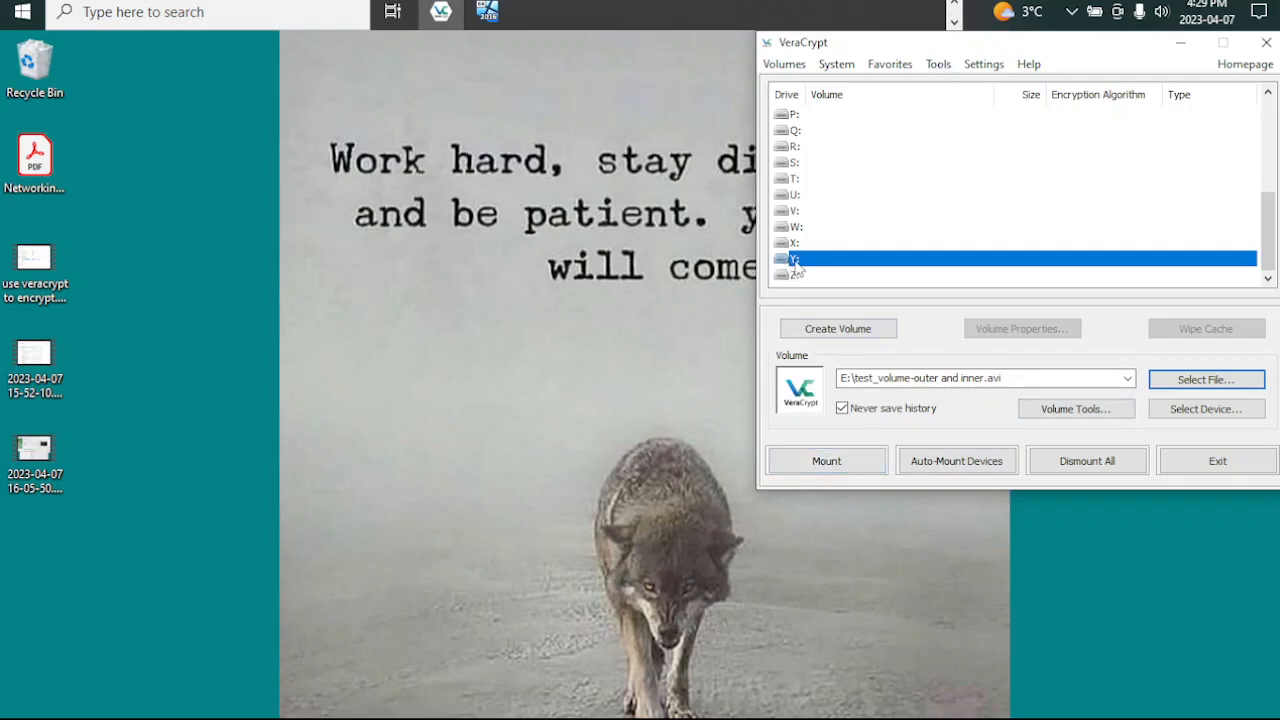
Step: Start mounting the volume, enter the outer volume password, and add the keyfile outer from the YUMI (E:) drive
left_click(845, 462)
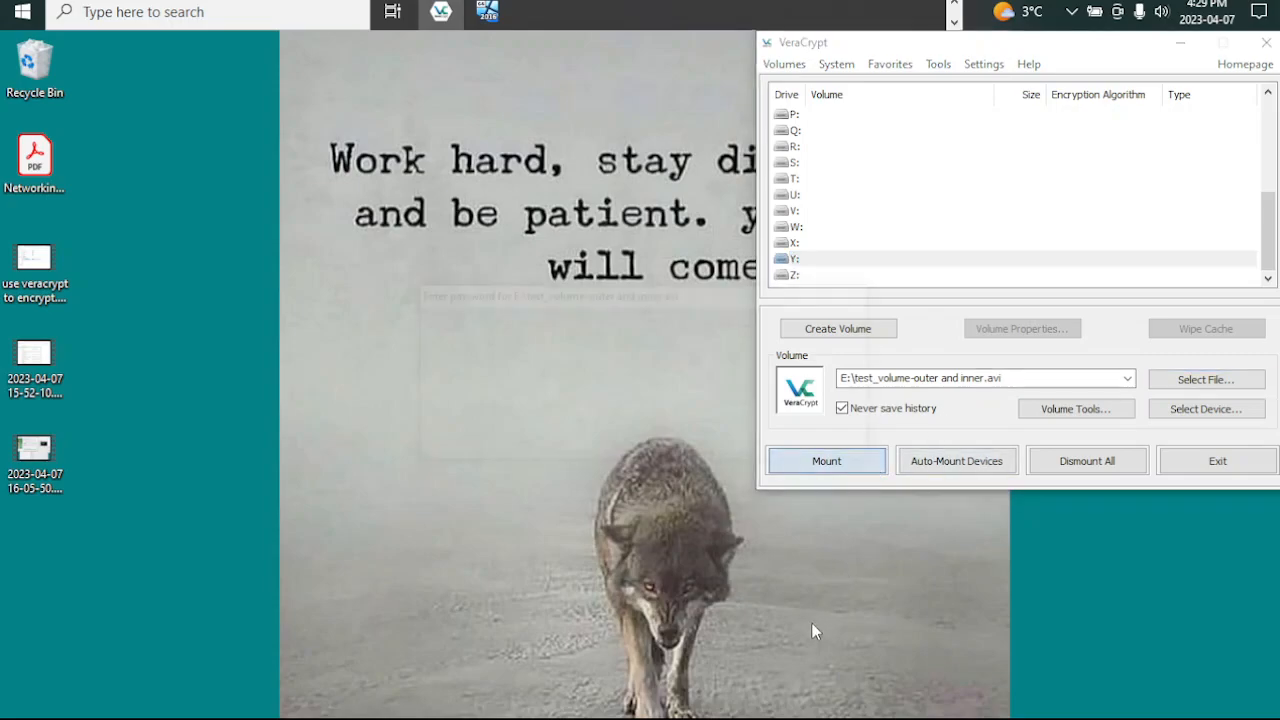
left_click_drag(598, 294, 427, 116)
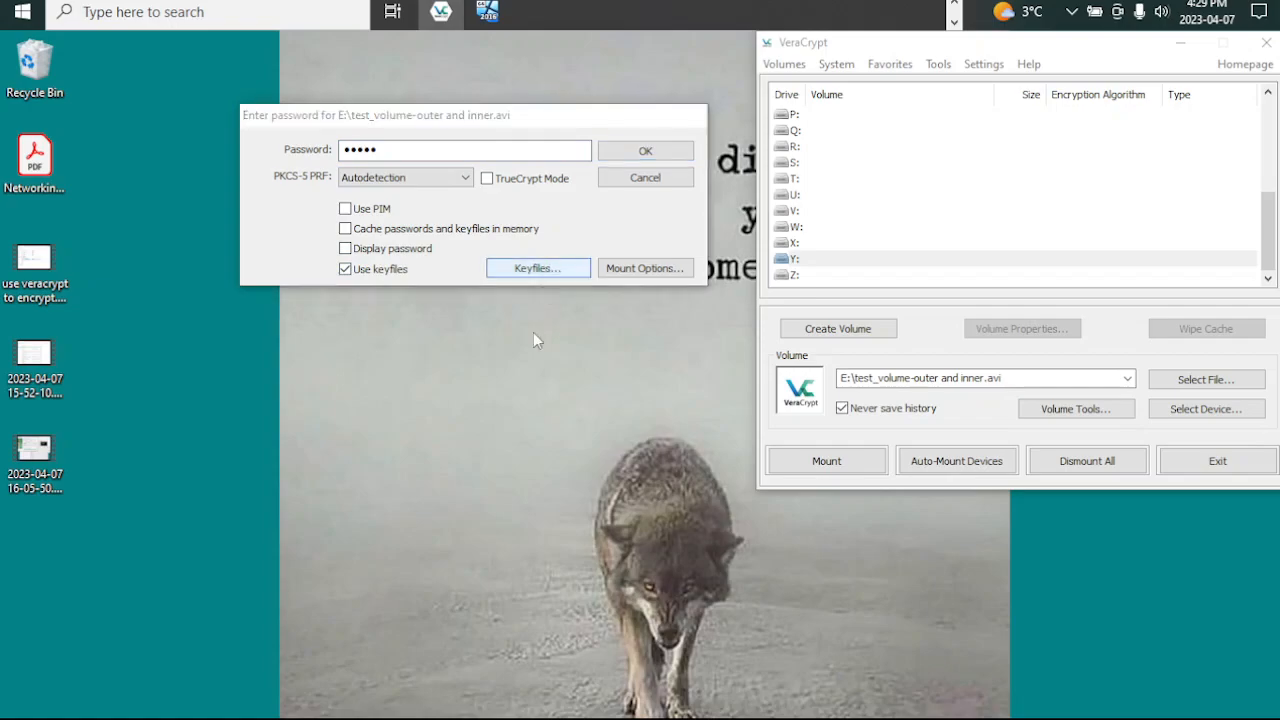
left_click(538, 268)
left_click(460, 415)
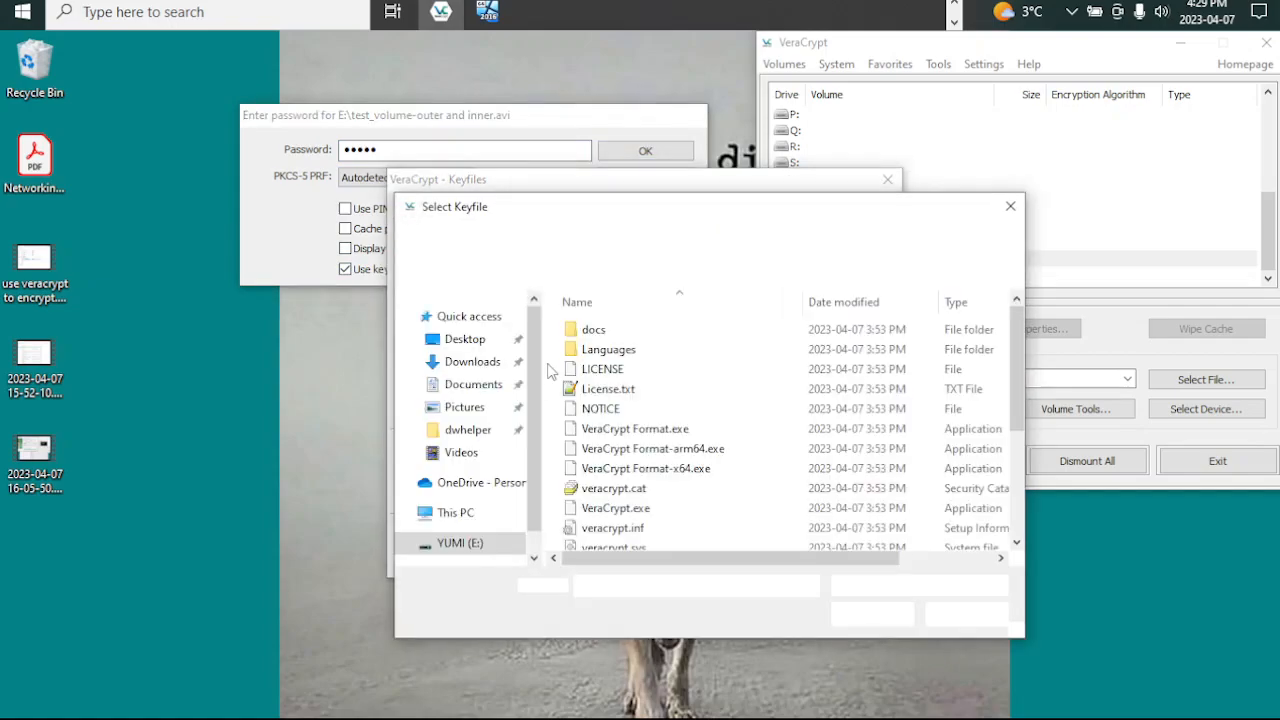
scroll(431, 323, "down", 5)
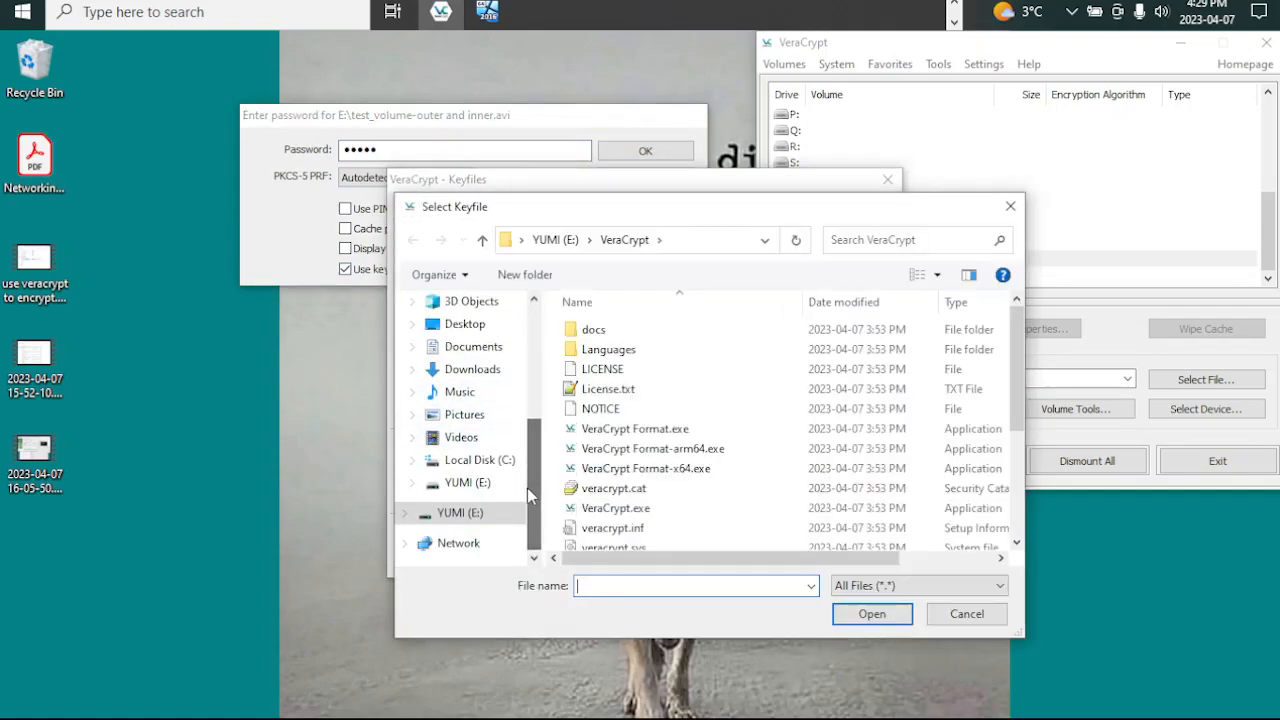
left_click(462, 514)
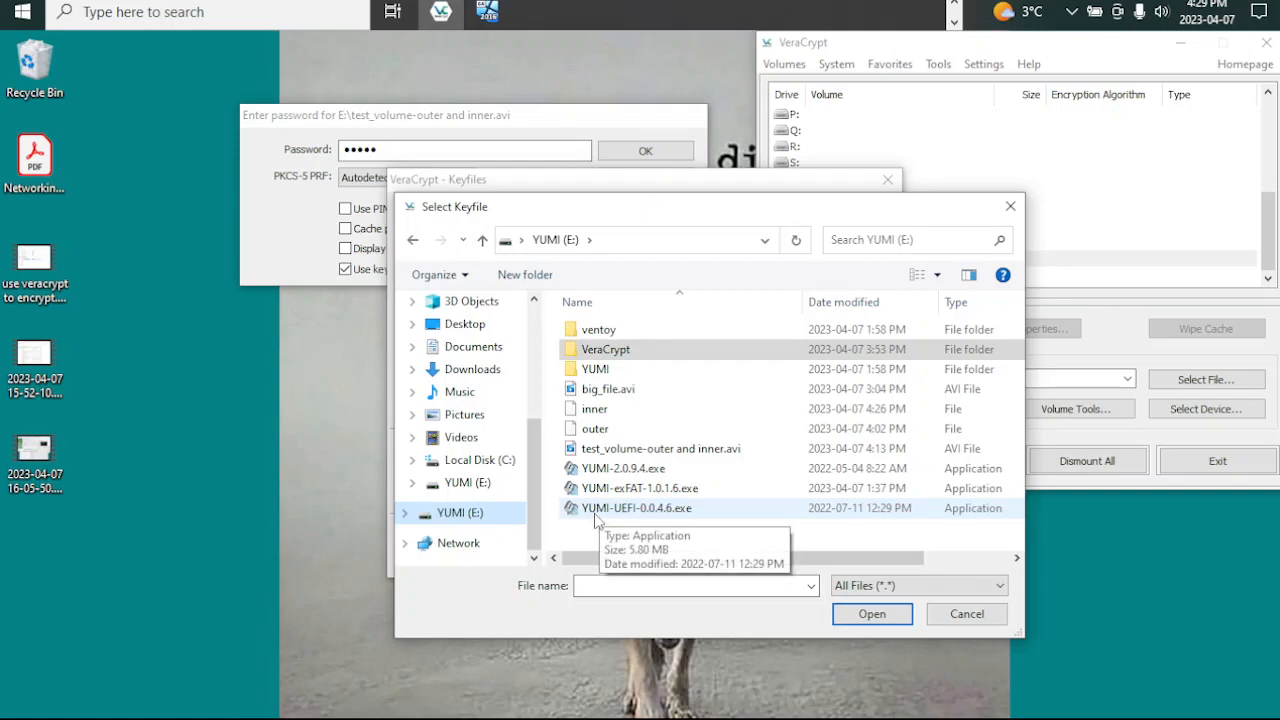
left_click(592, 429)
left_click(850, 614)
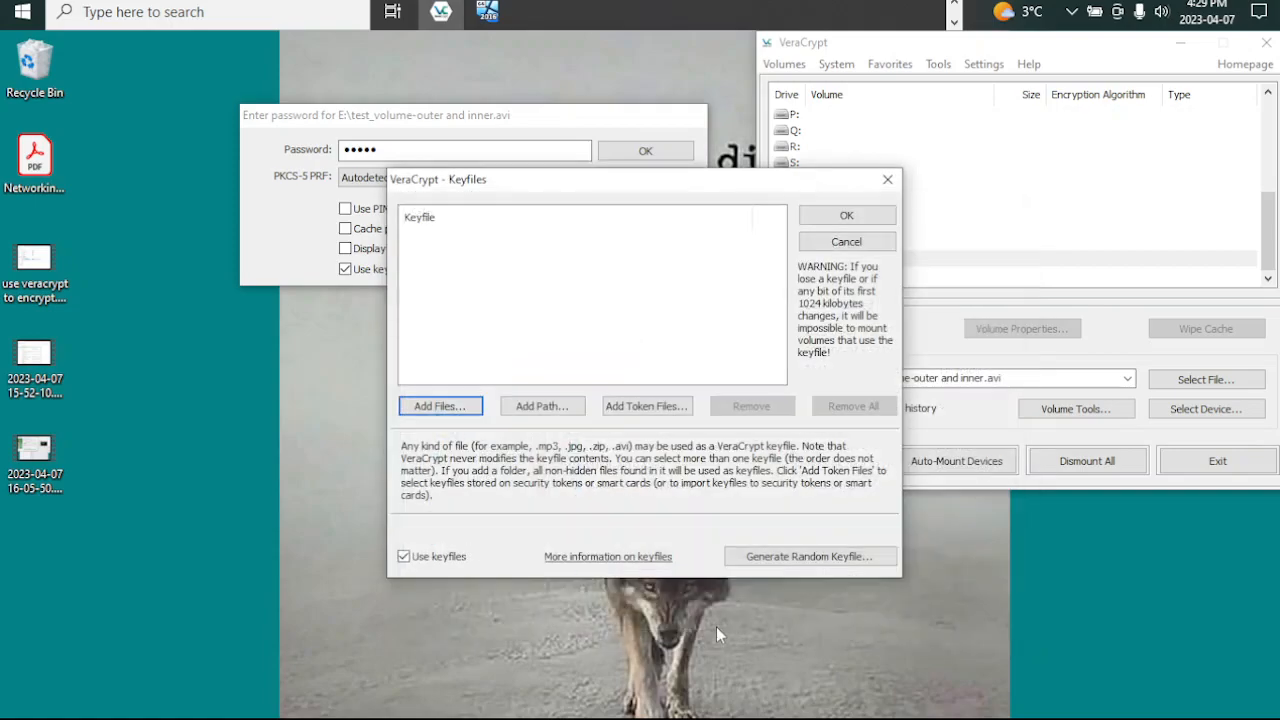
left_click(832, 215)
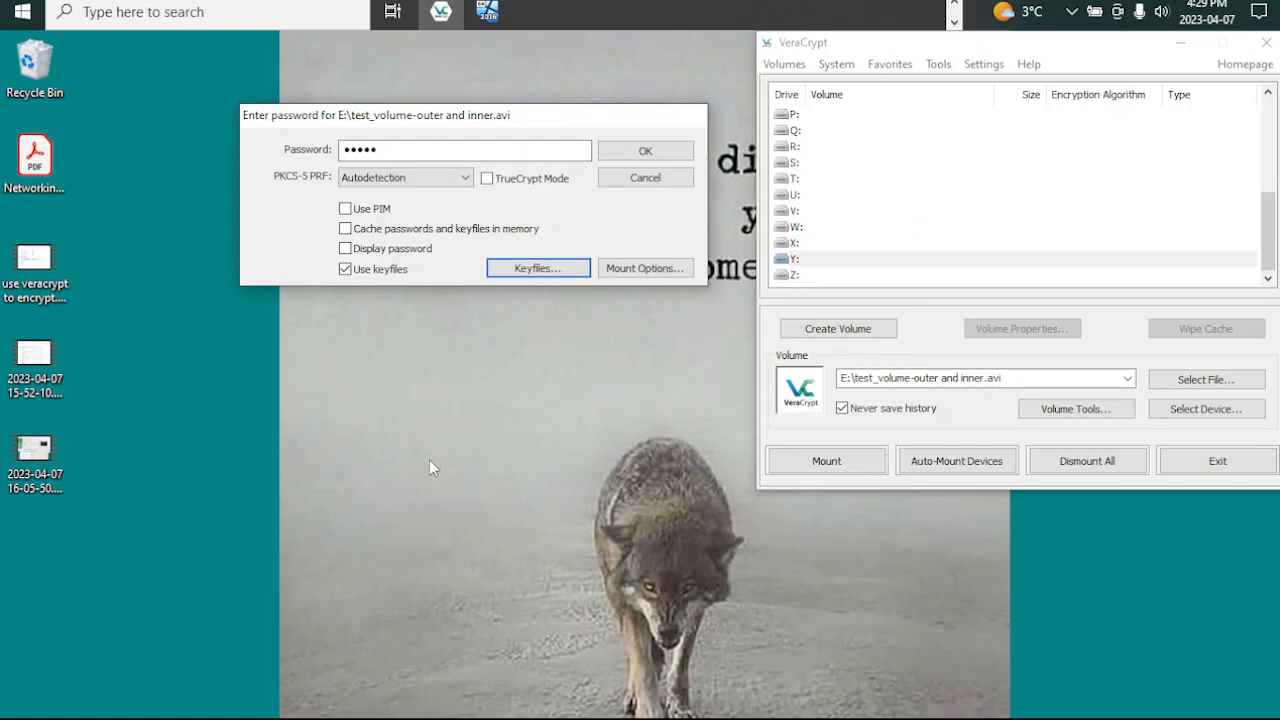
left_click_drag(584, 124, 609, 56)
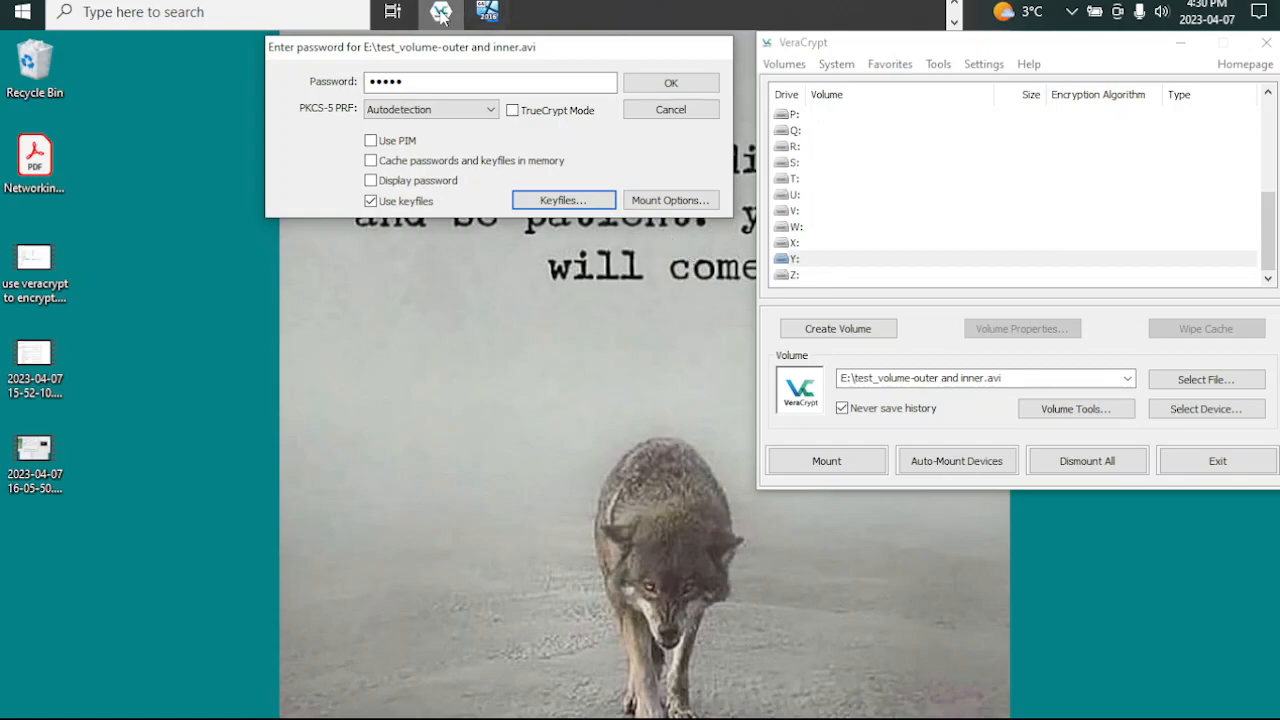
Step: Check the outer and inner keyfiles and big_file.avi in File Explorer, and mount the outer volume as drive Y: in VeraCrypt
left_click(955, 5)
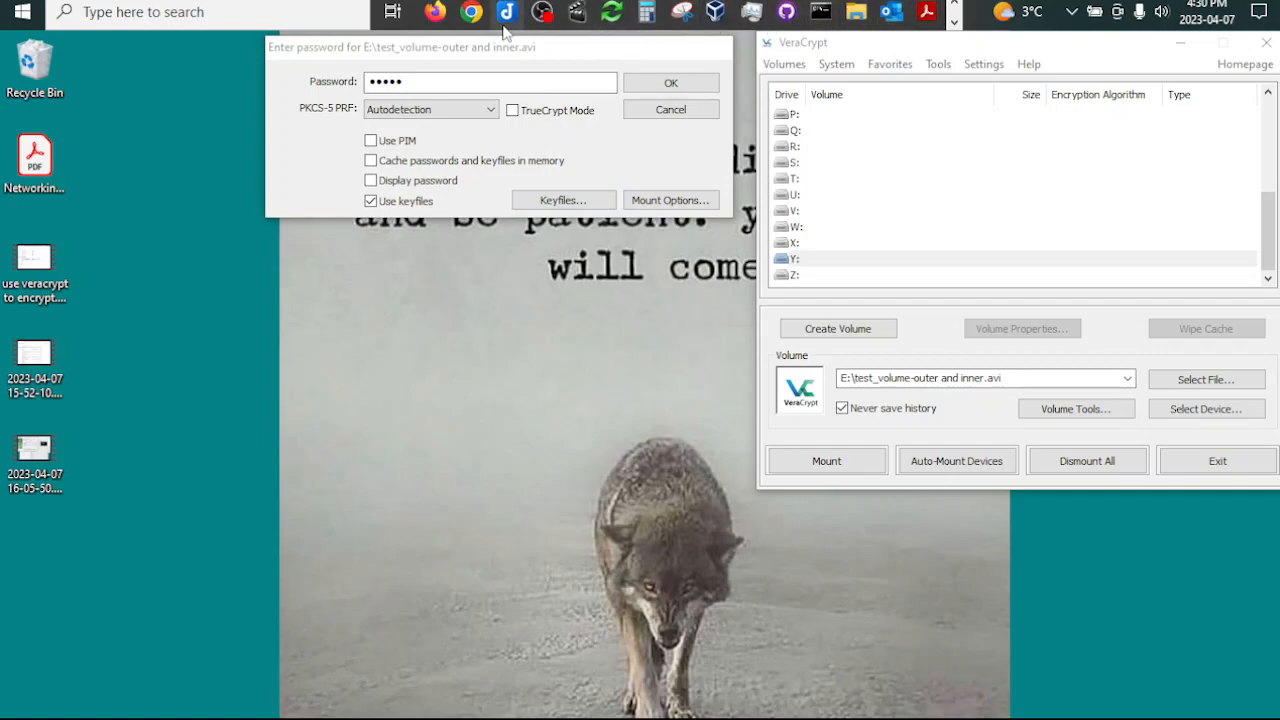
mouse_move(855, 11)
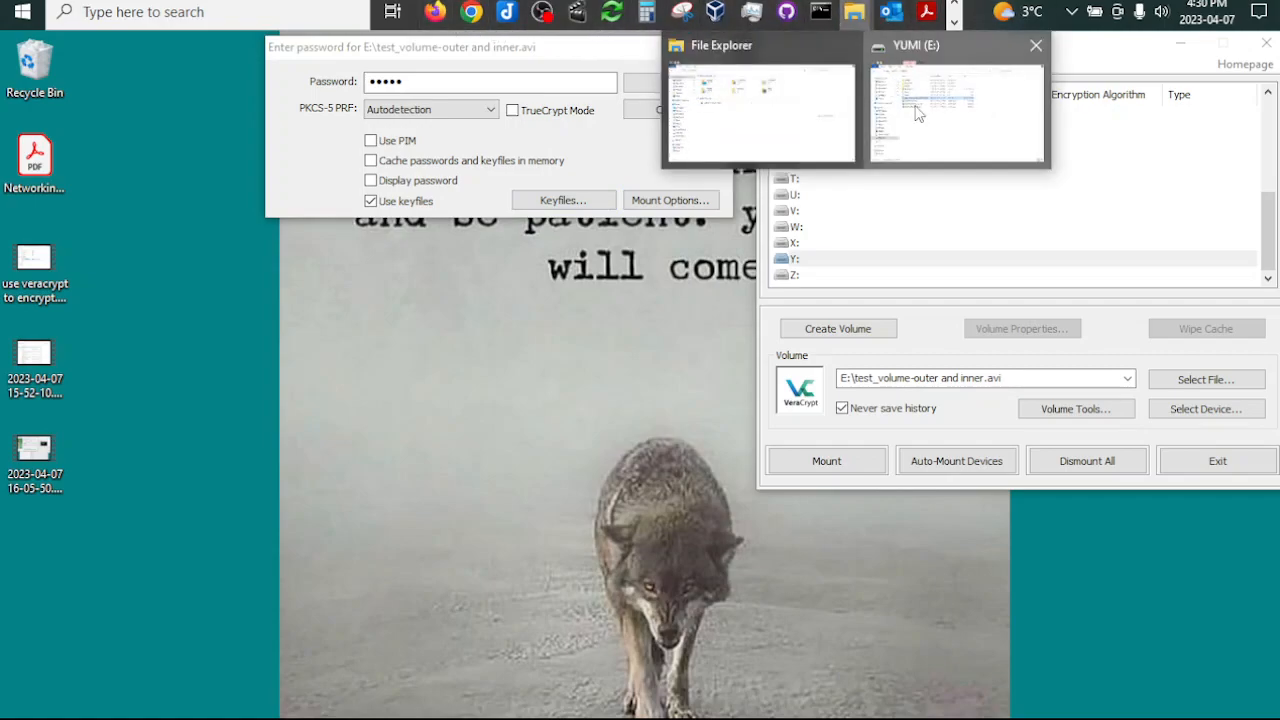
left_click(943, 110)
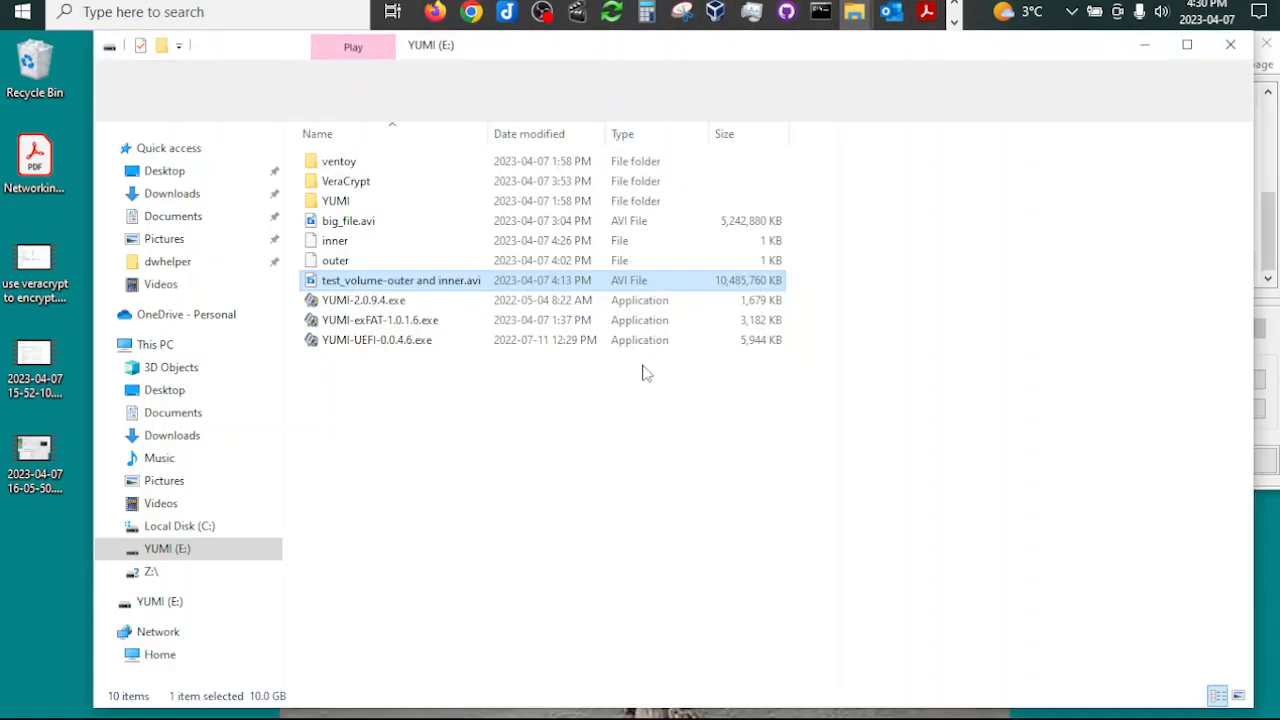
left_click(331, 262)
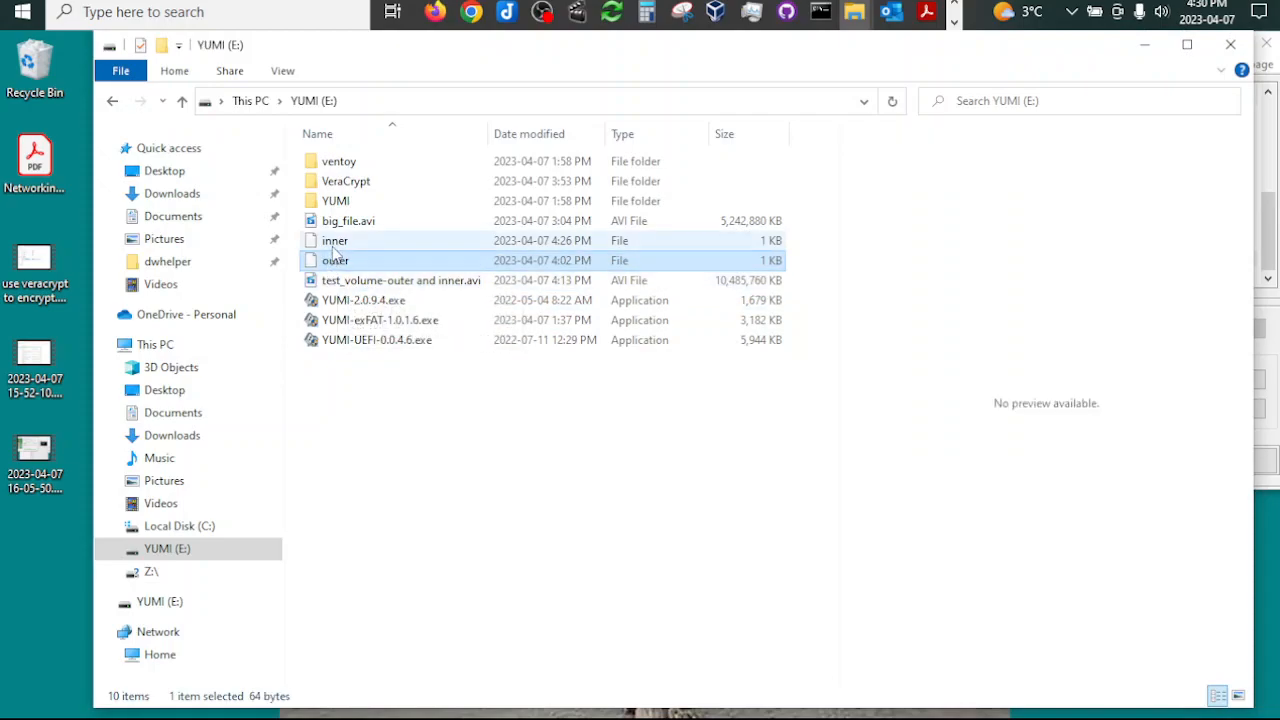
left_click(335, 245)
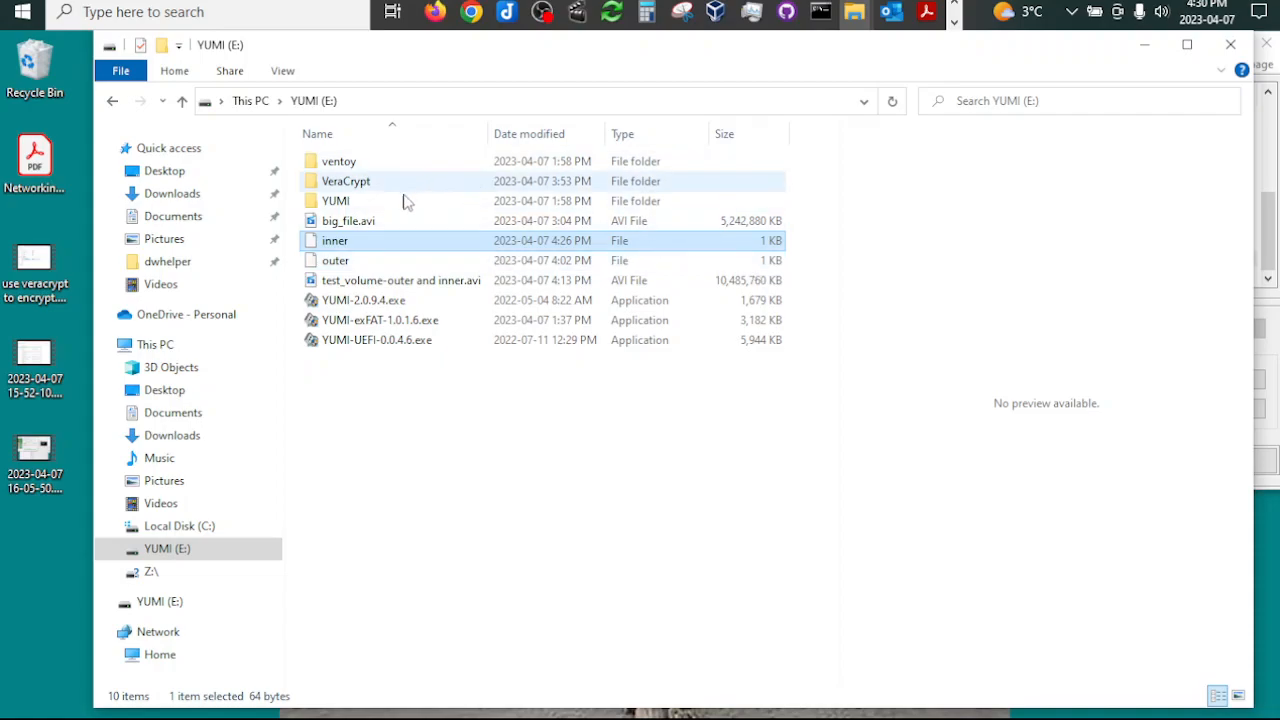
left_click(343, 223)
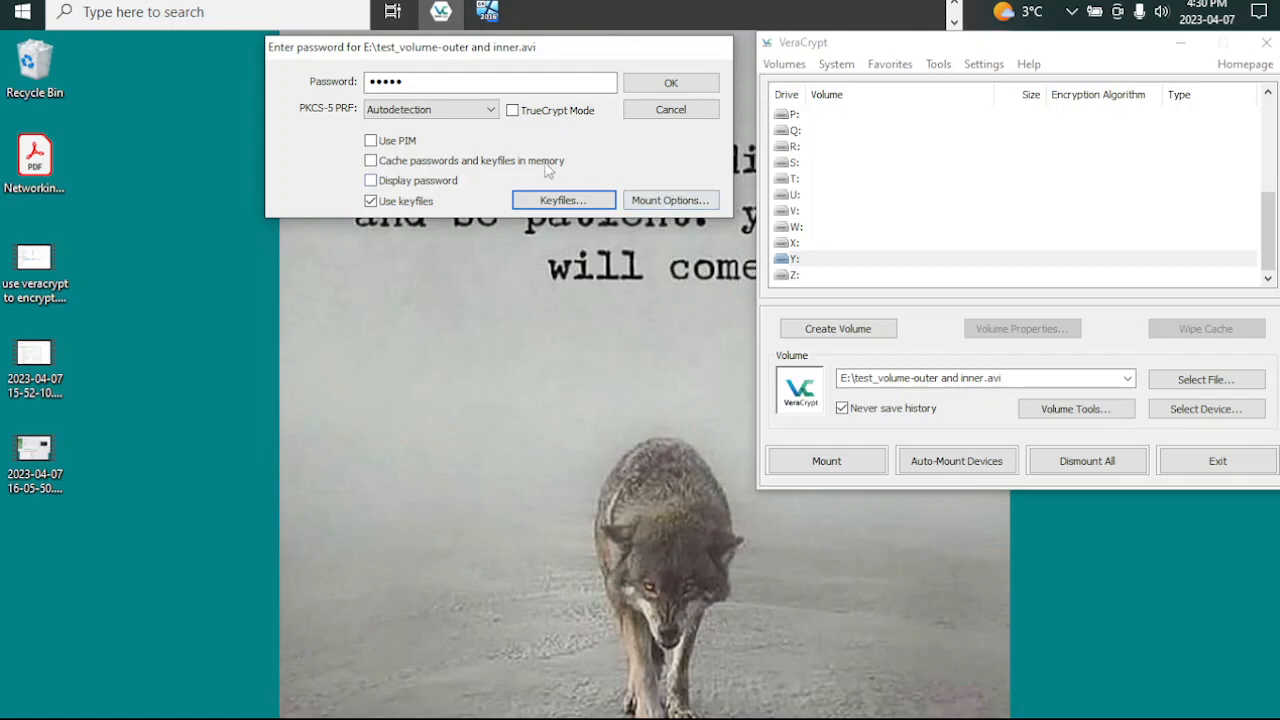
left_click(670, 84)
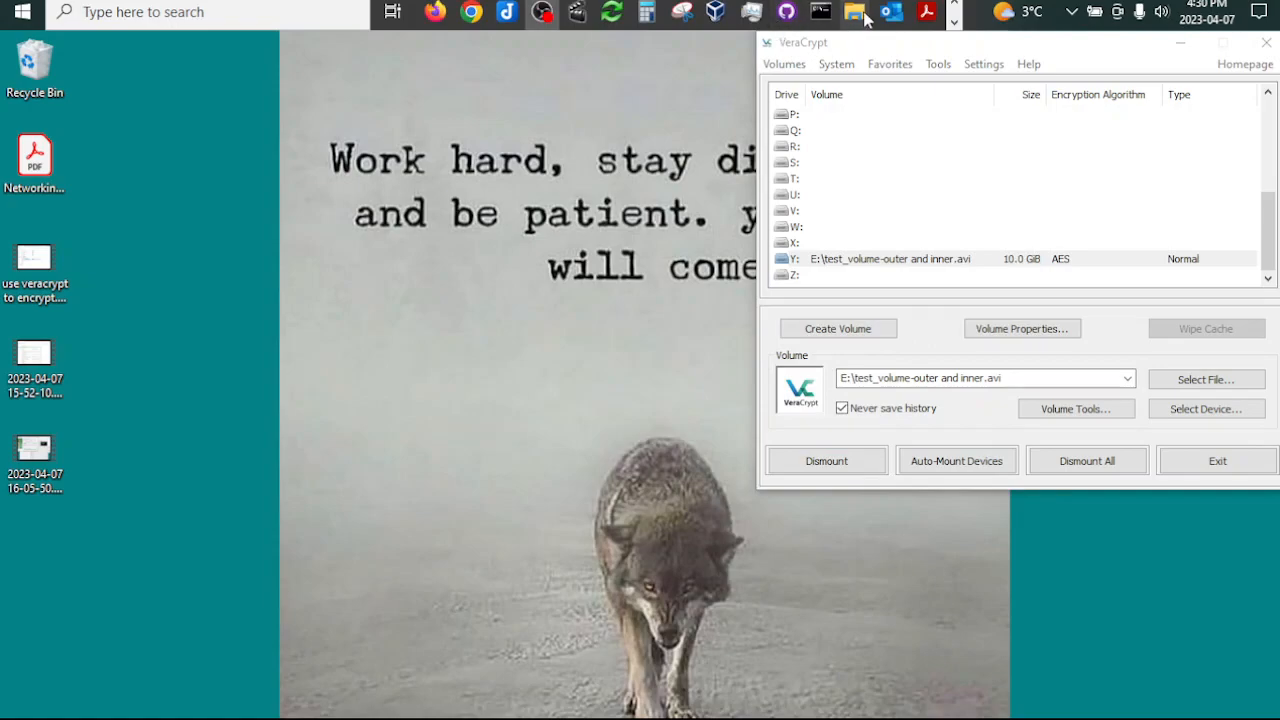
Step: Switch to File Explorer and examine the capacity and contents of the YUMI (E:) drive and the mounted Local Disk (Y:)
mouse_move(856, 18)
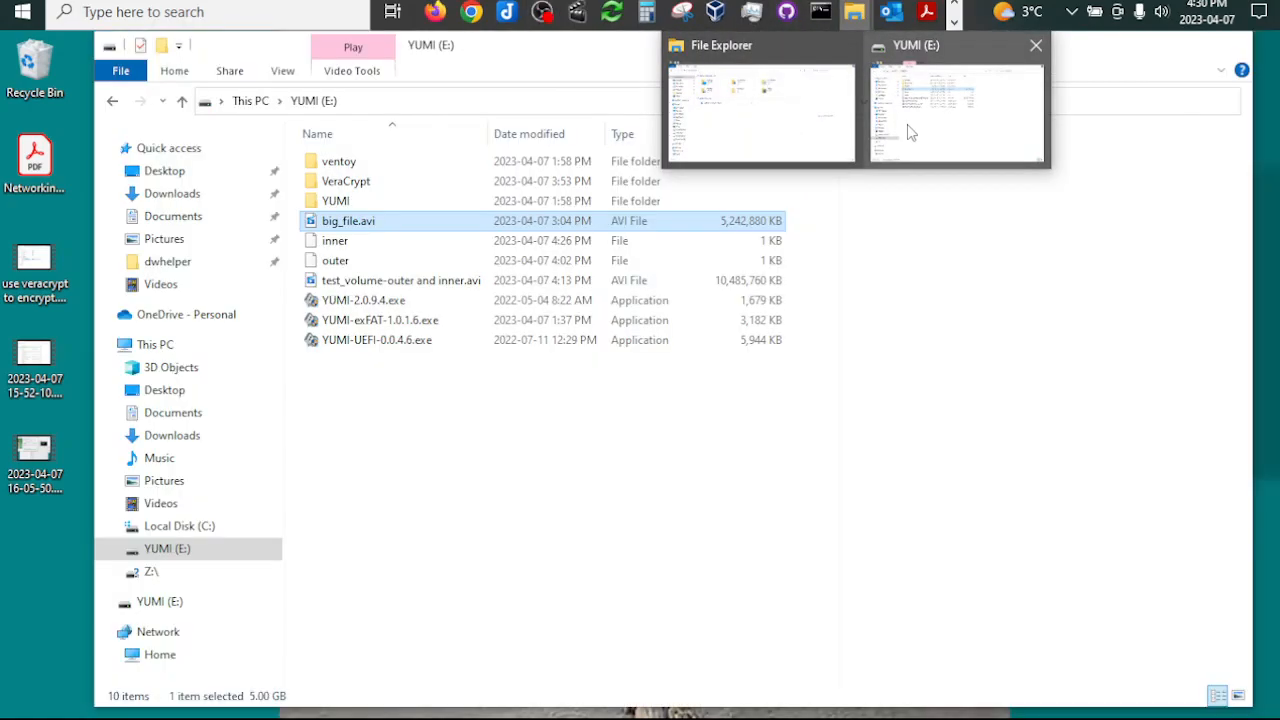
left_click(910, 133)
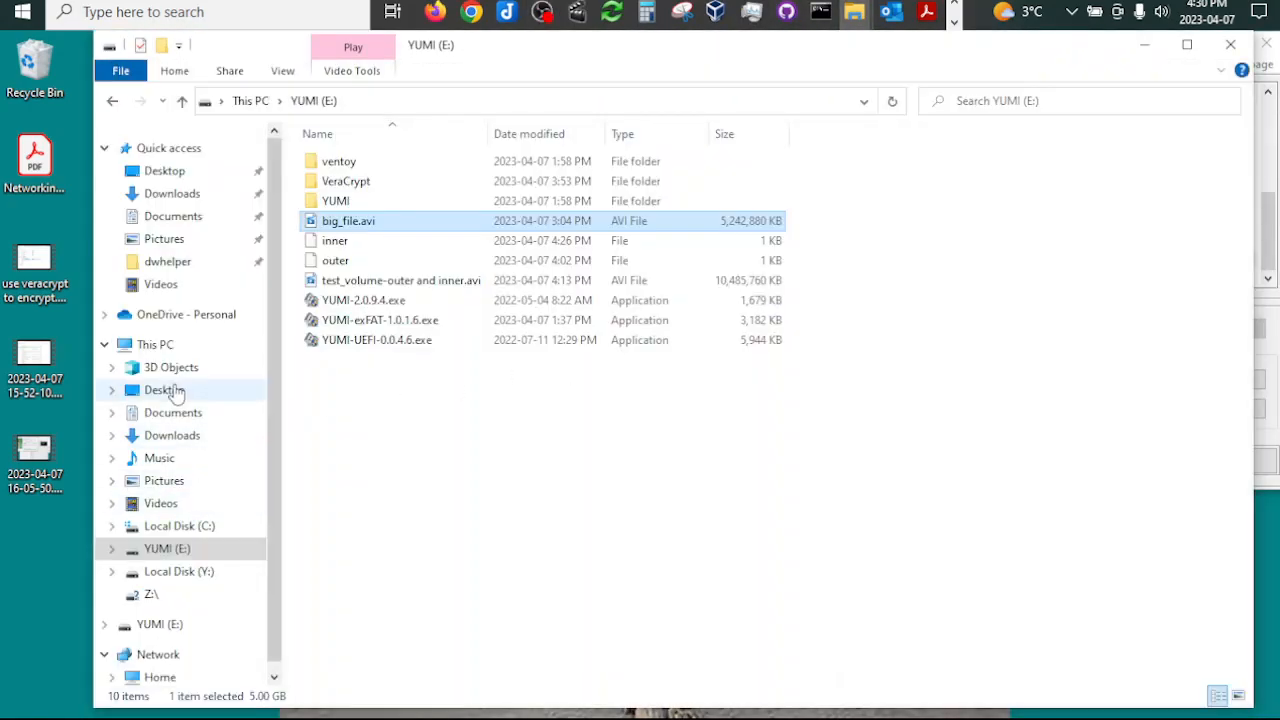
left_click(152, 342)
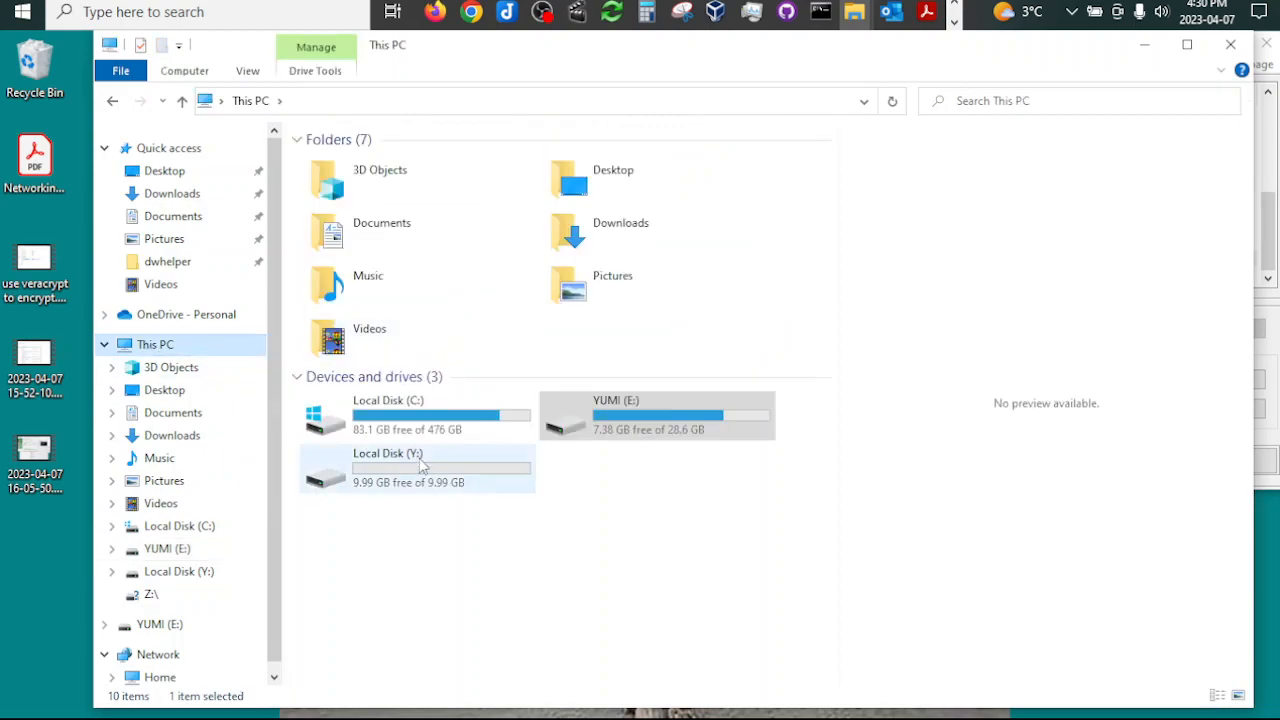
double_click(622, 425)
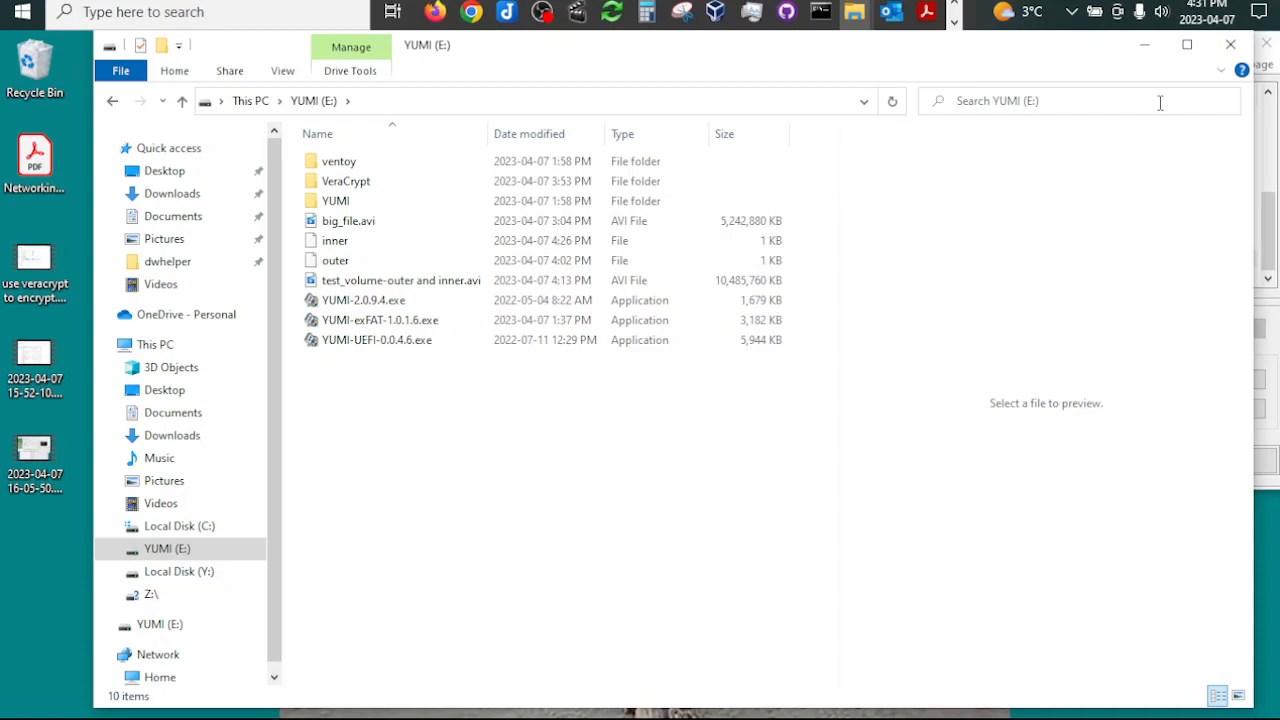
left_click(118, 101)
double_click(400, 477)
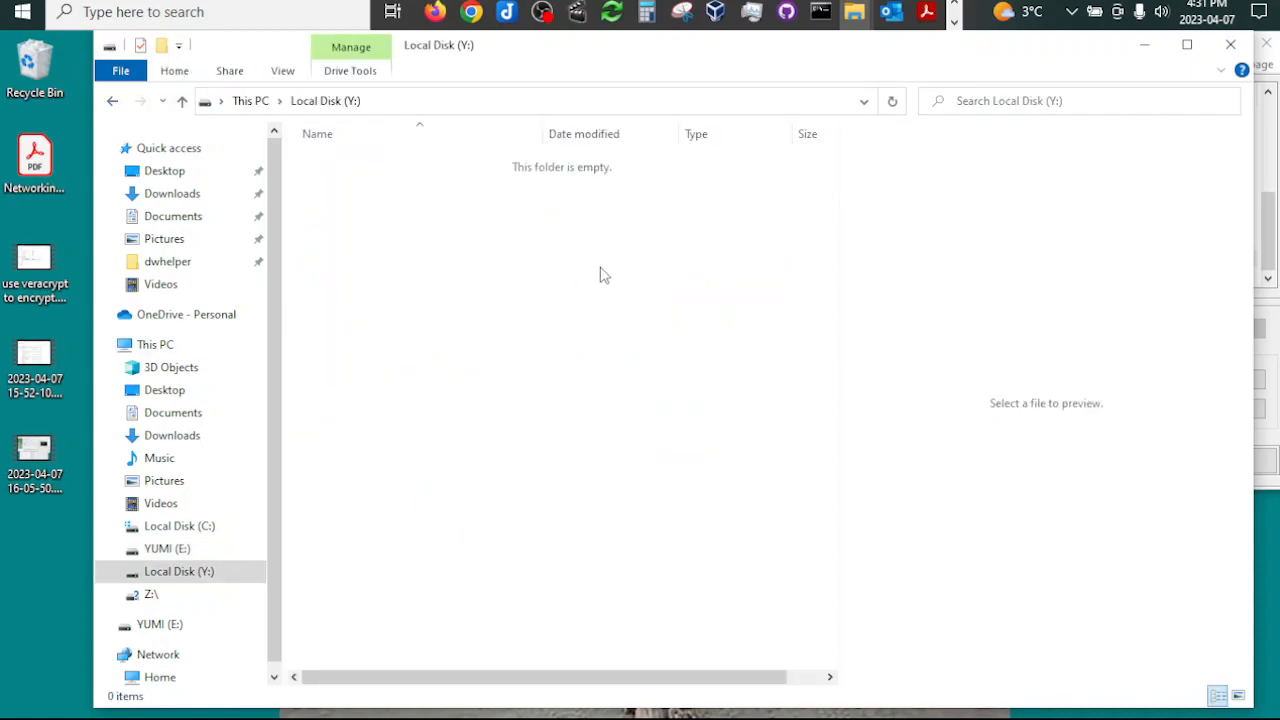
left_click(112, 101)
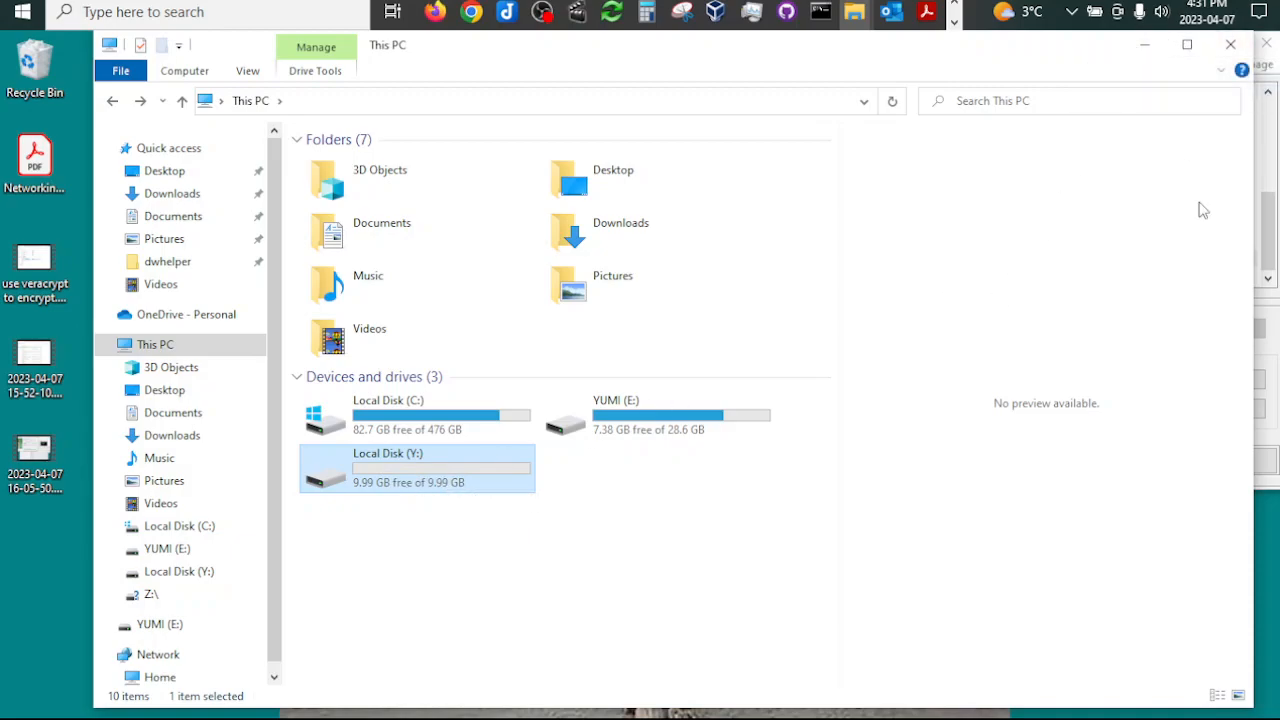
left_click(1150, 48)
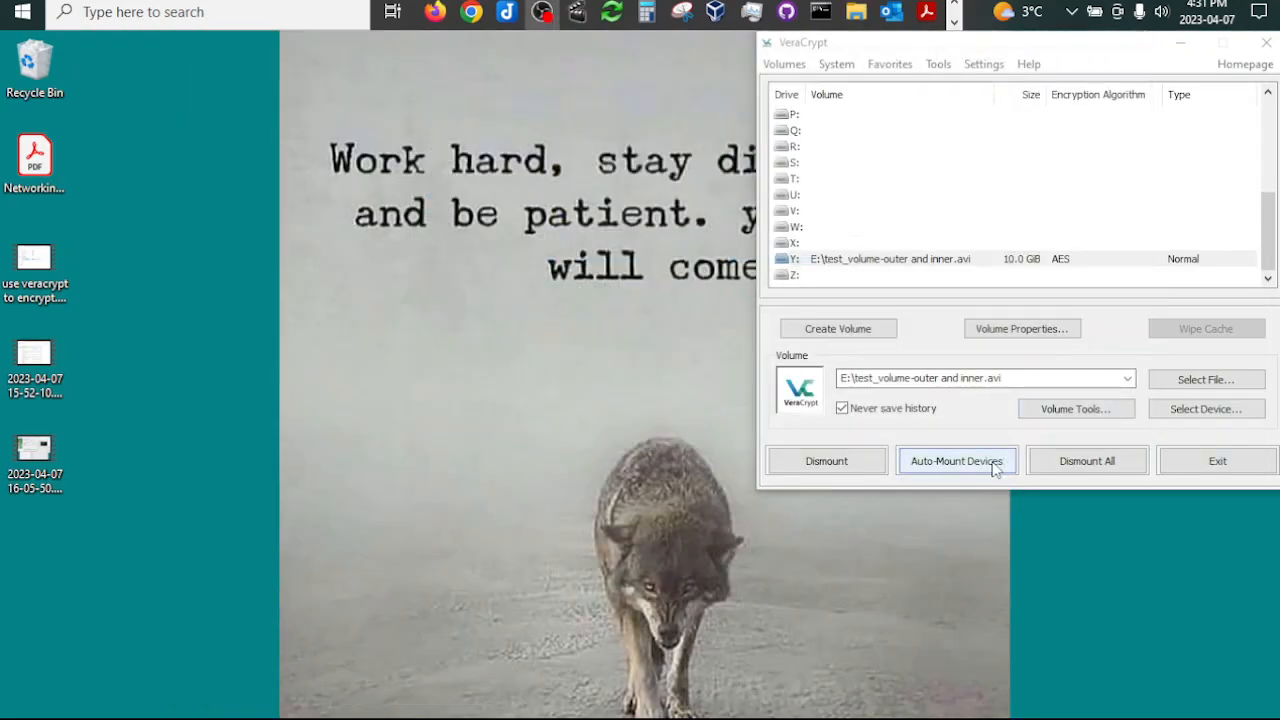
Step: Dismount the outer volume from Y: and reselect test_volume-outer and inner.avi on the YUMI (E:) drive as the volume
left_click(842, 466)
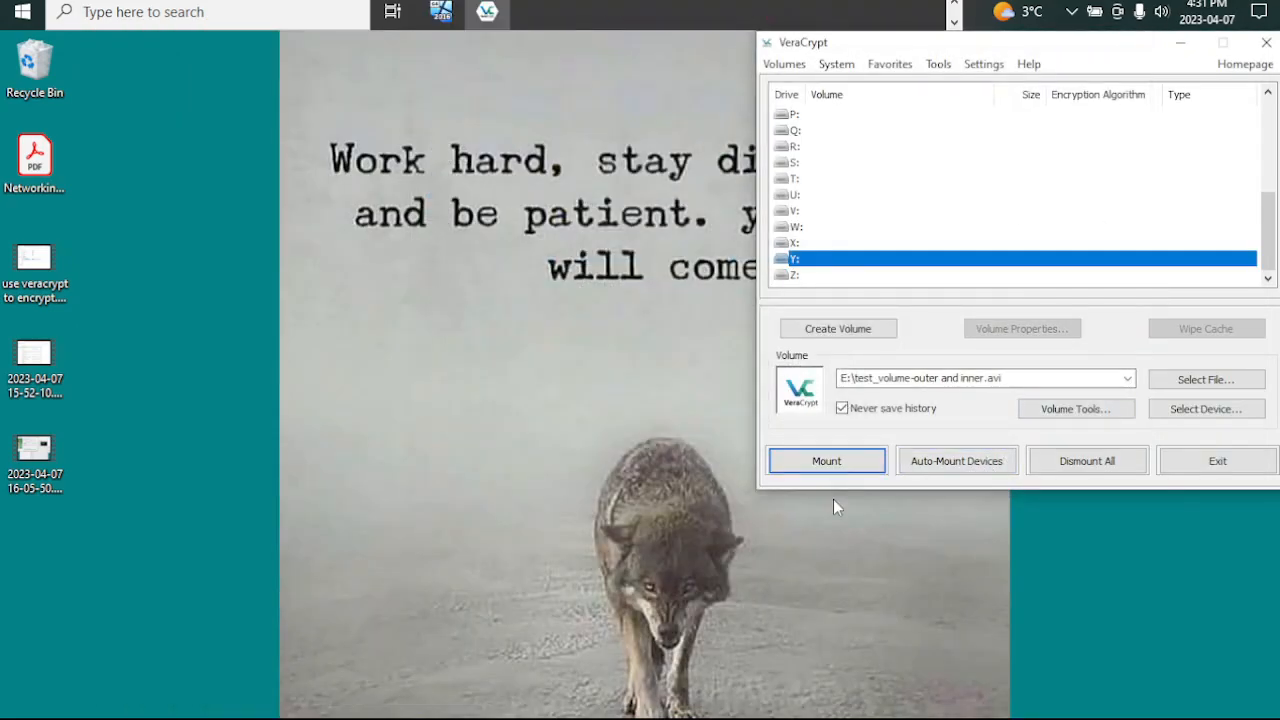
left_click(868, 453)
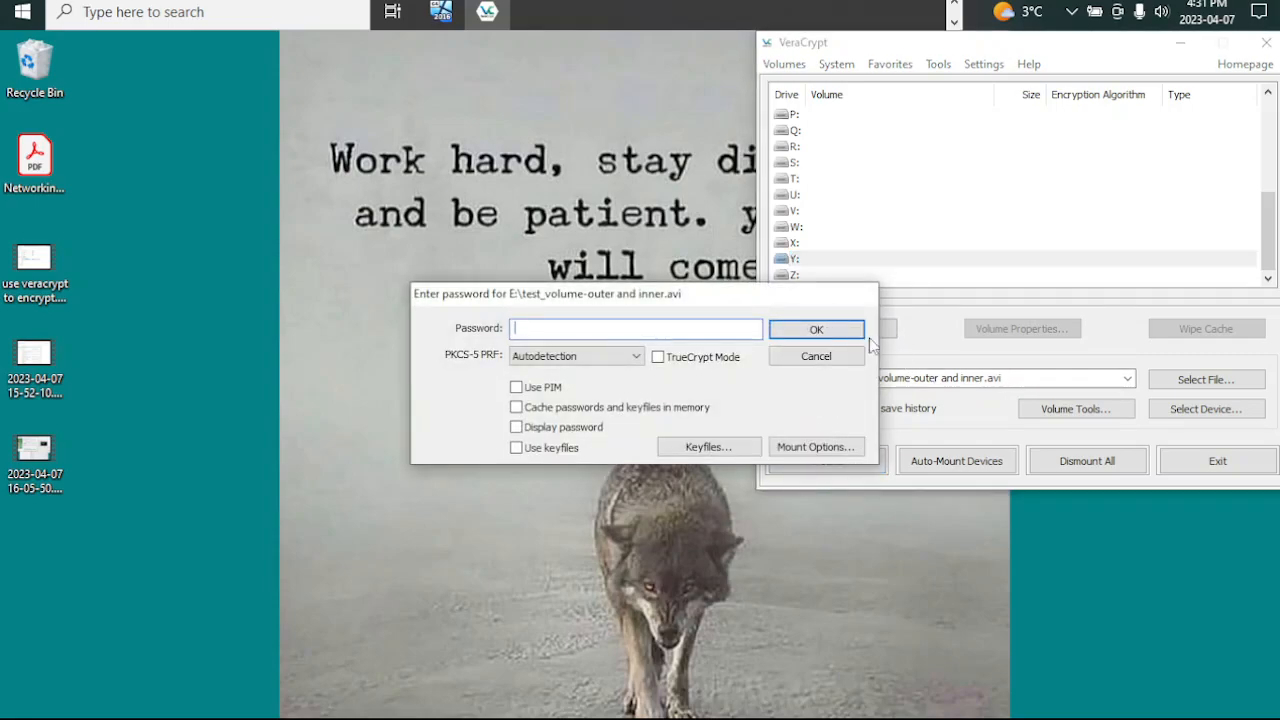
left_click(818, 356)
left_click(1207, 379)
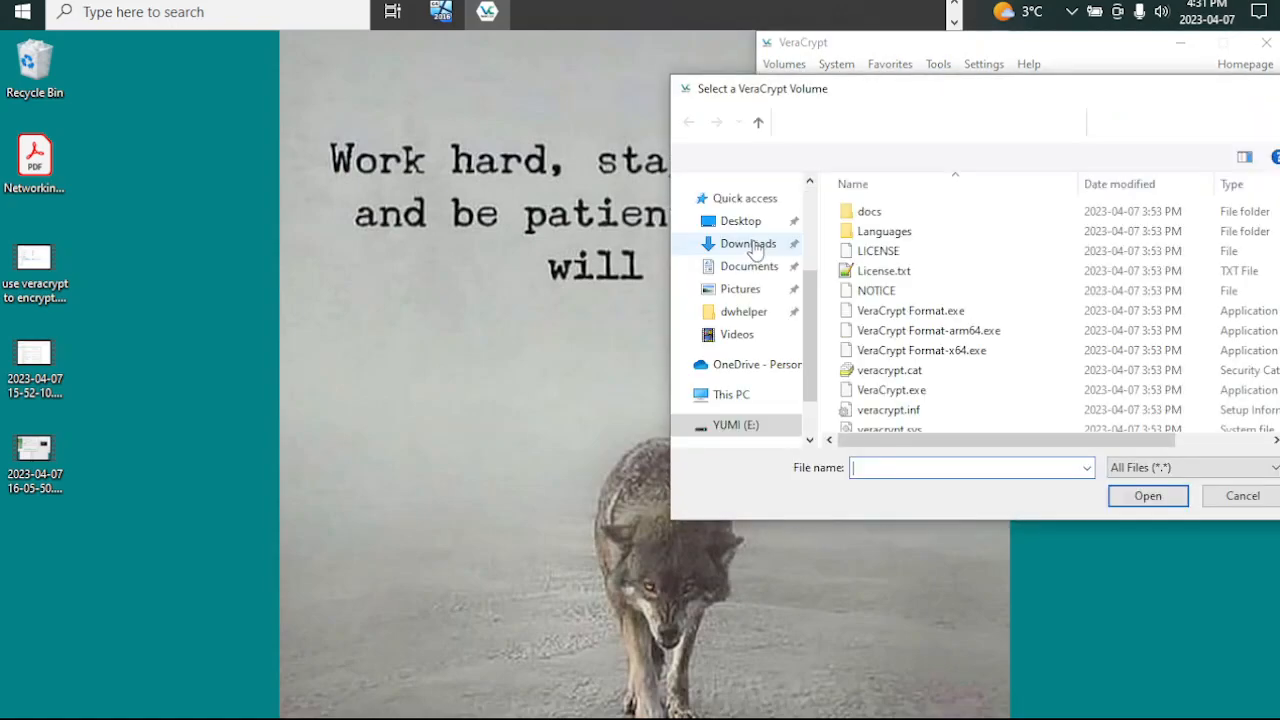
left_click(730, 426)
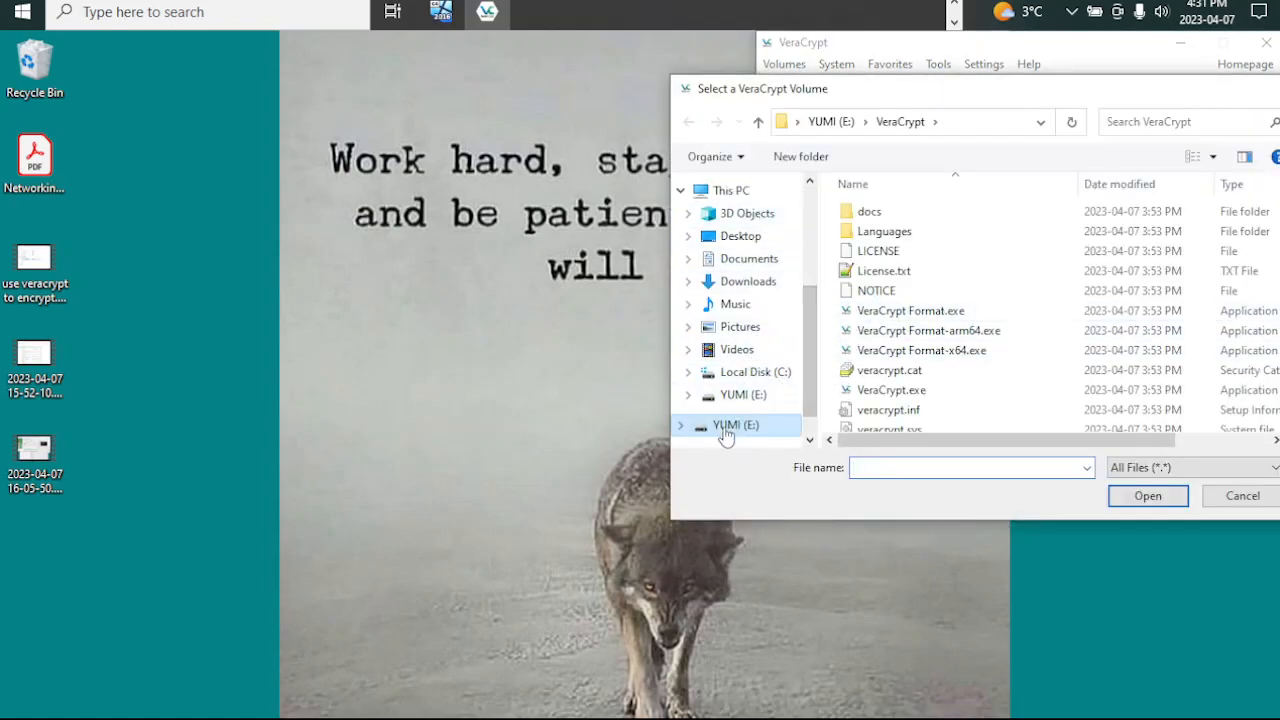
left_click(888, 338)
double_click(888, 338)
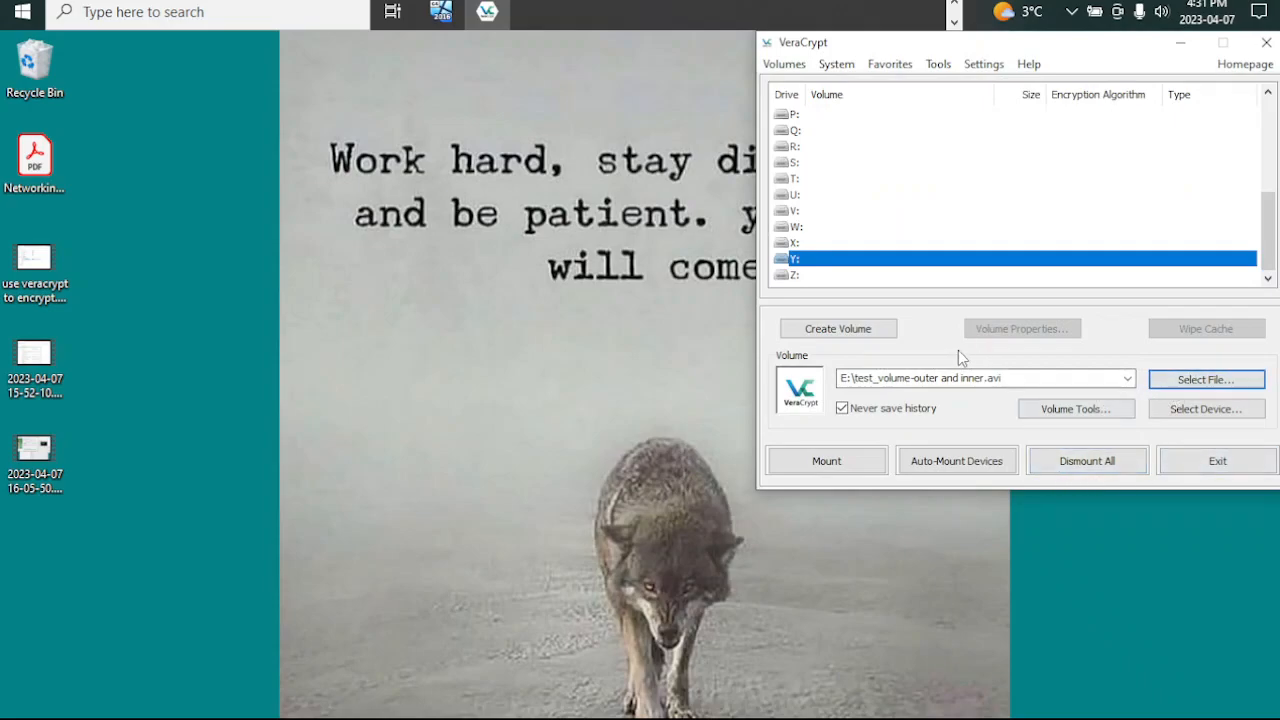
Step: Start mounting the volume as Y:, enter the outer volume password, enable keyfiles, and add the keyfile outer from YUMI (E:)
left_click(833, 460)
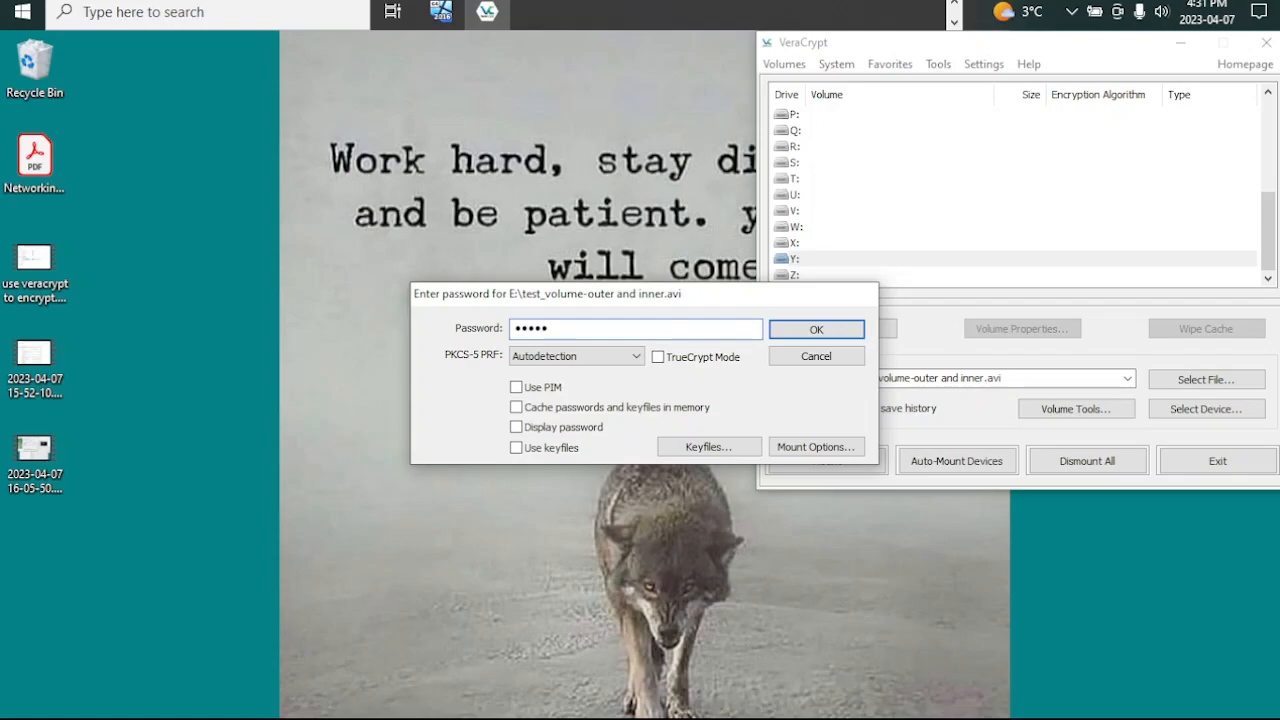
left_click(550, 448)
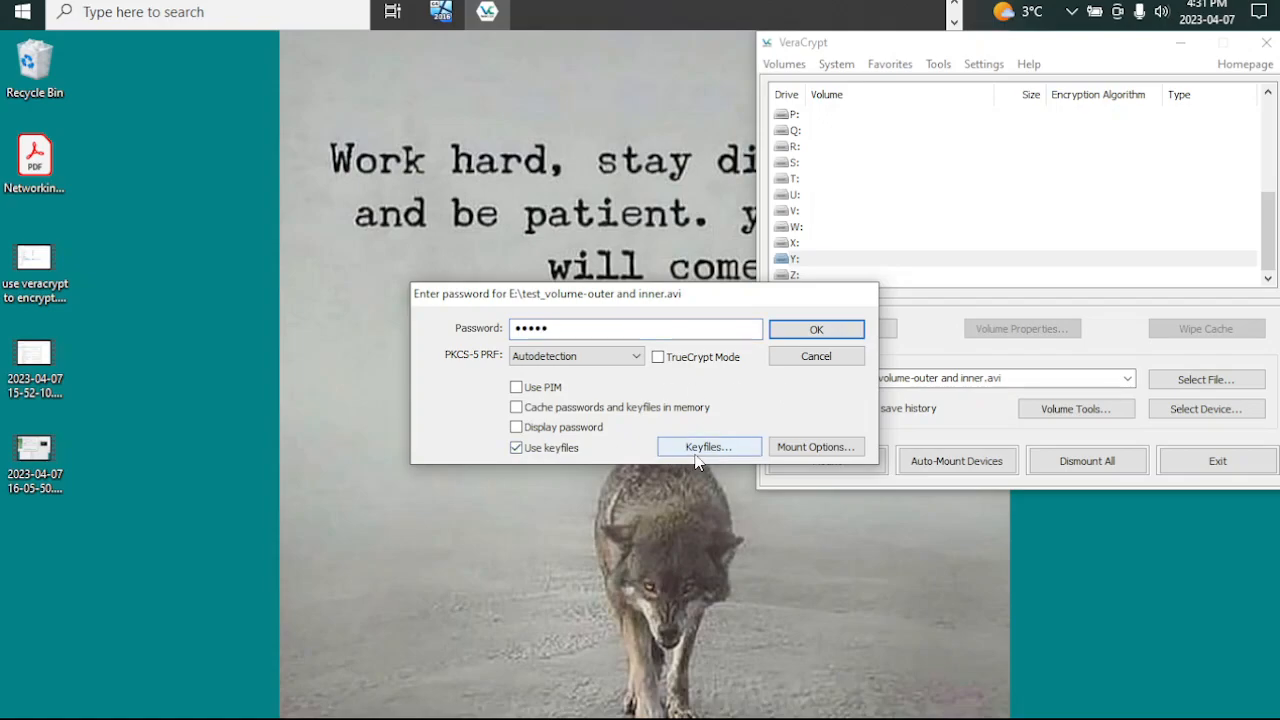
left_click(702, 449)
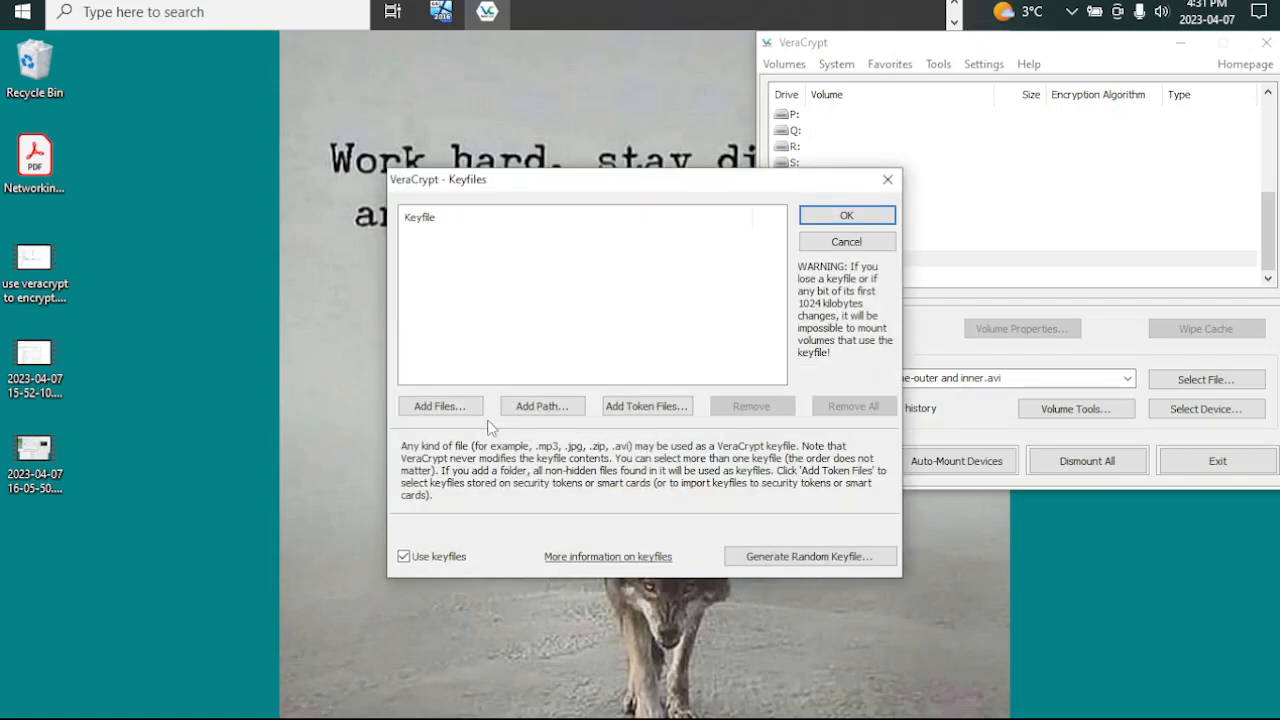
left_click(470, 406)
scroll(486, 460, "down", 5)
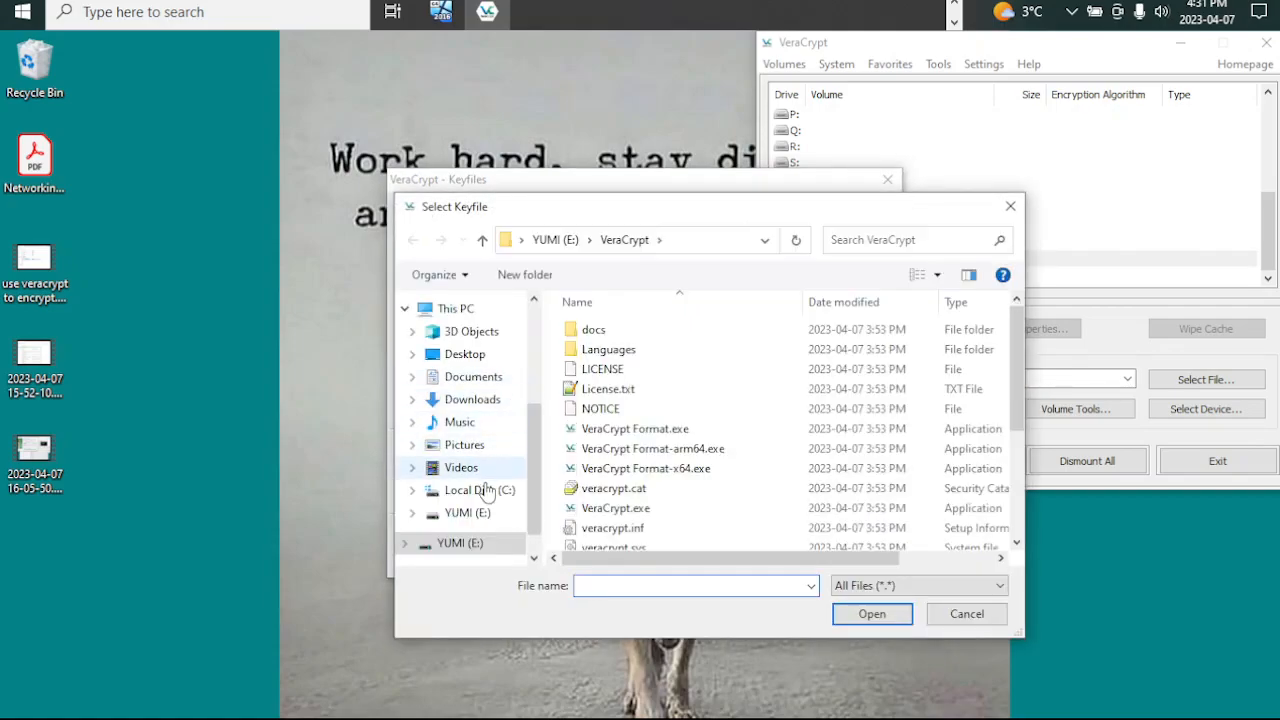
left_click(468, 512)
double_click(598, 429)
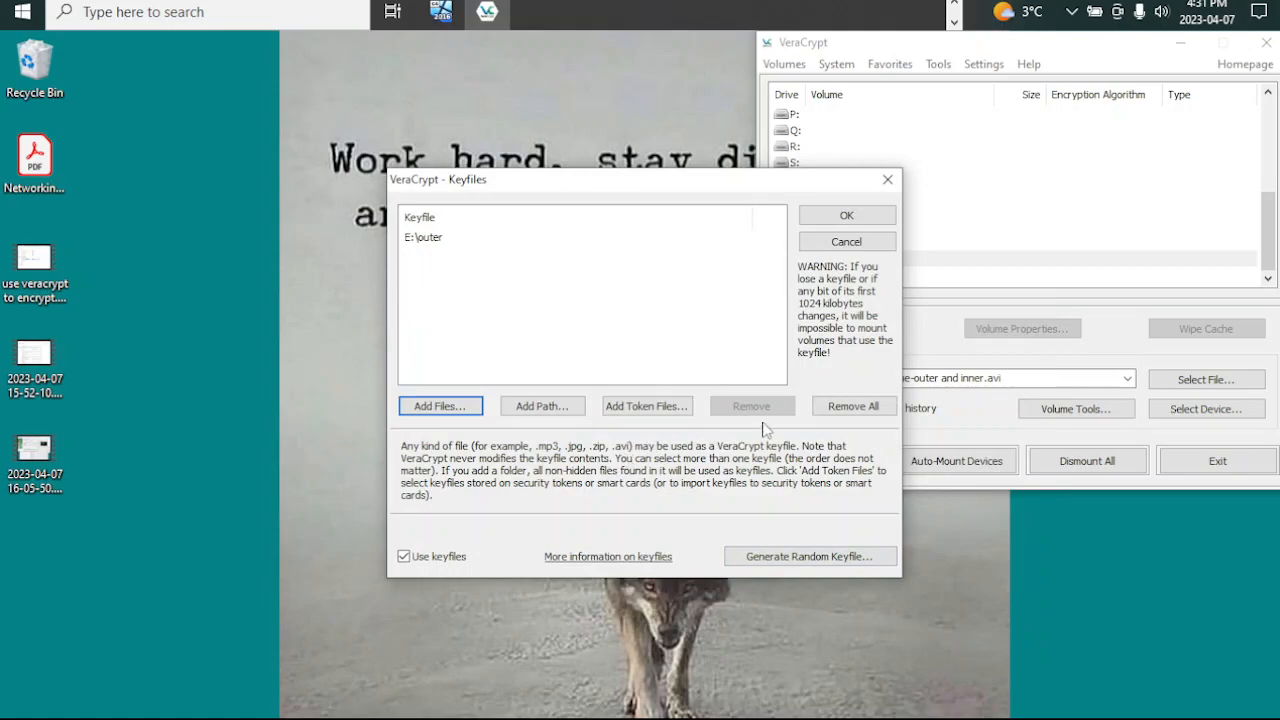
Step: Delete the Uber One e-mail from its Outlook notification and accept the keyfile list for the outer volume
left_click_drag(677, 196, 521, 55)
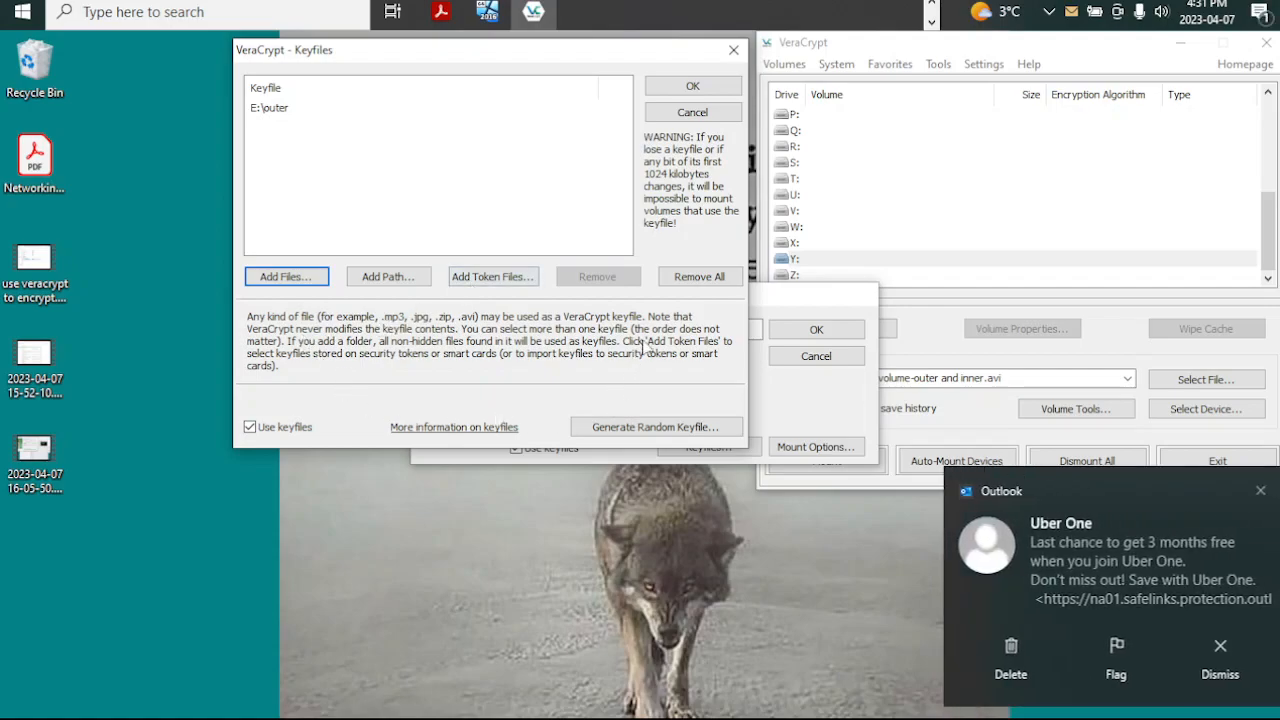
left_click(1001, 661)
left_click(482, 325)
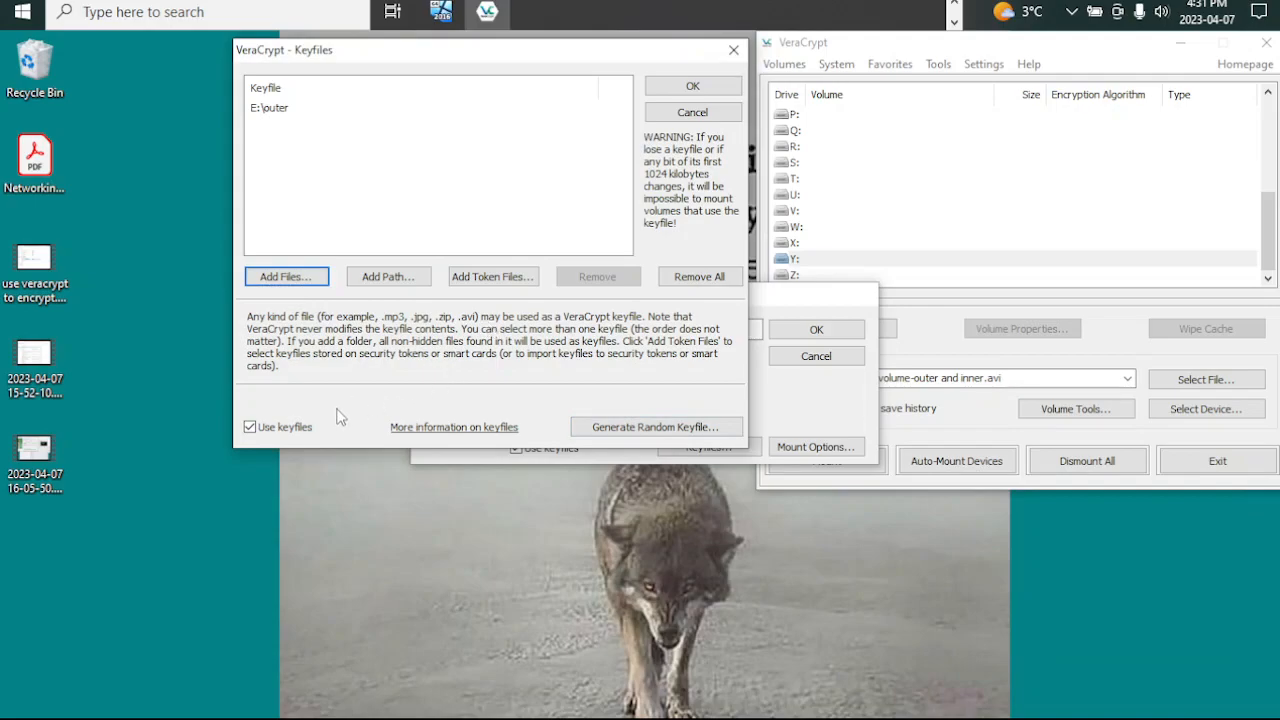
left_click(692, 86)
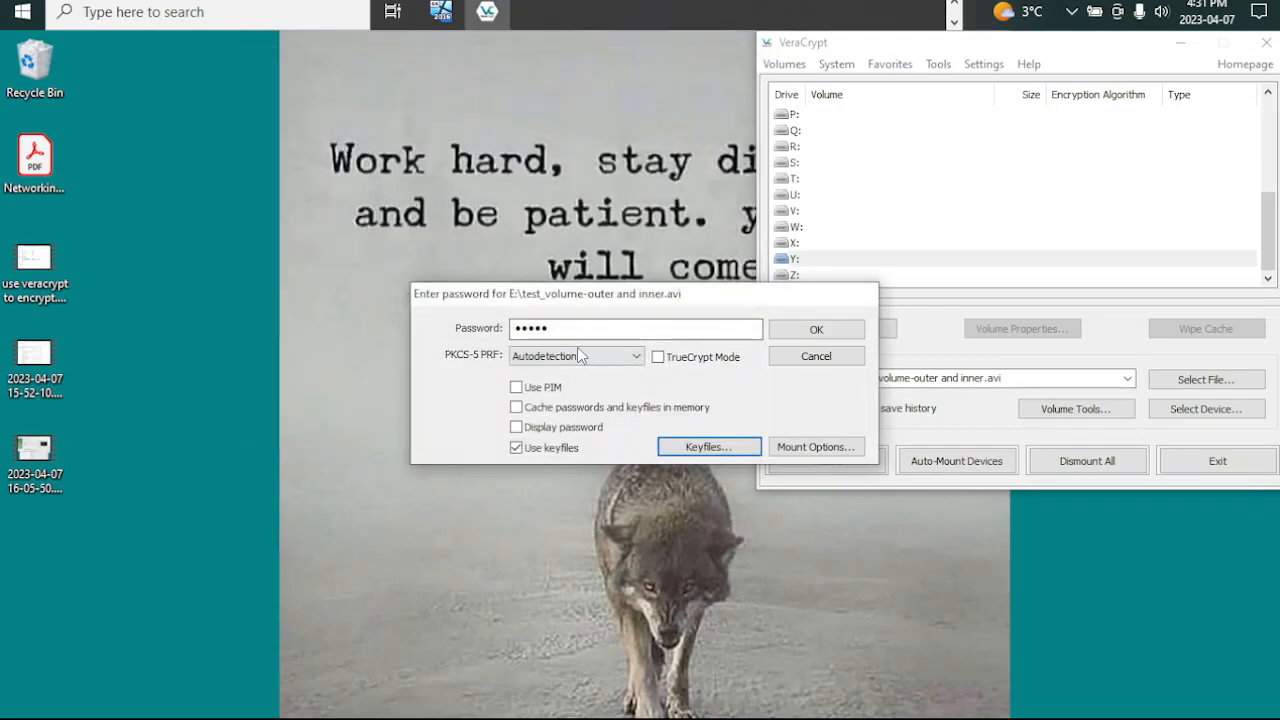
Step: In the mount options, protect the hidden volume against damage from writing to the outer volume, and enable keyfiles for it
left_click_drag(589, 304, 456, 55)
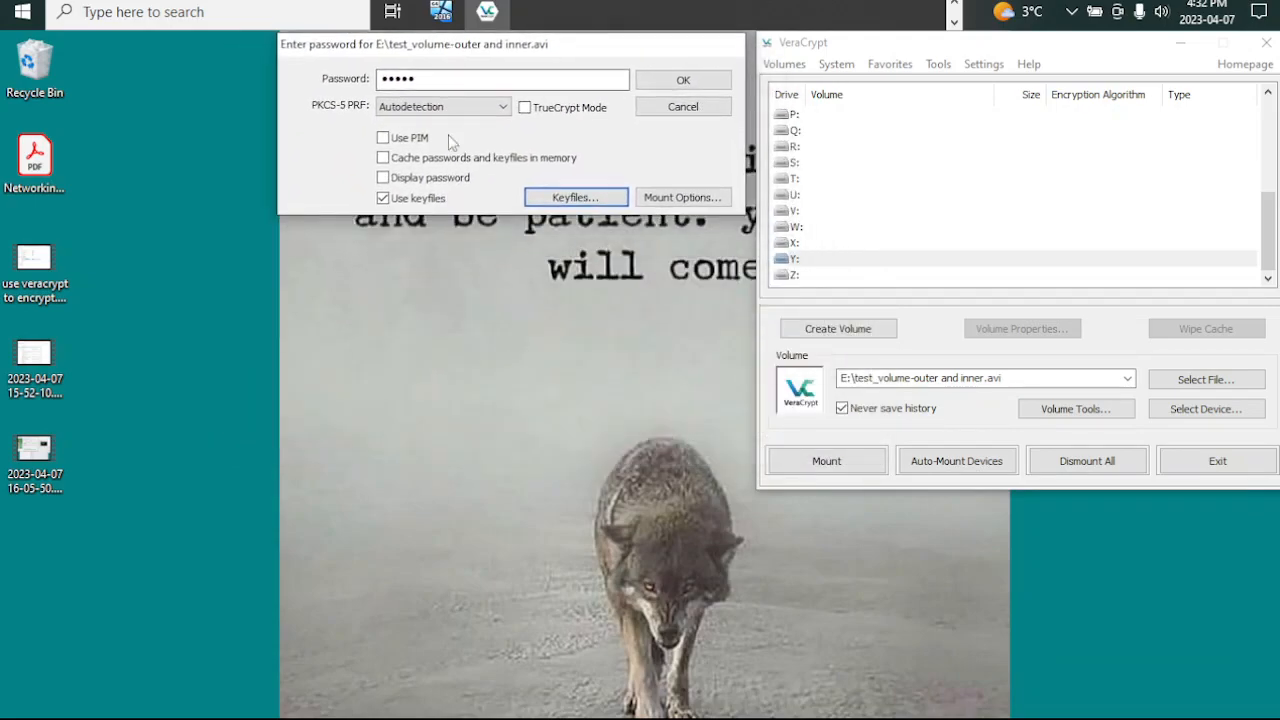
left_click(664, 200)
left_click_drag(640, 180, 491, 237)
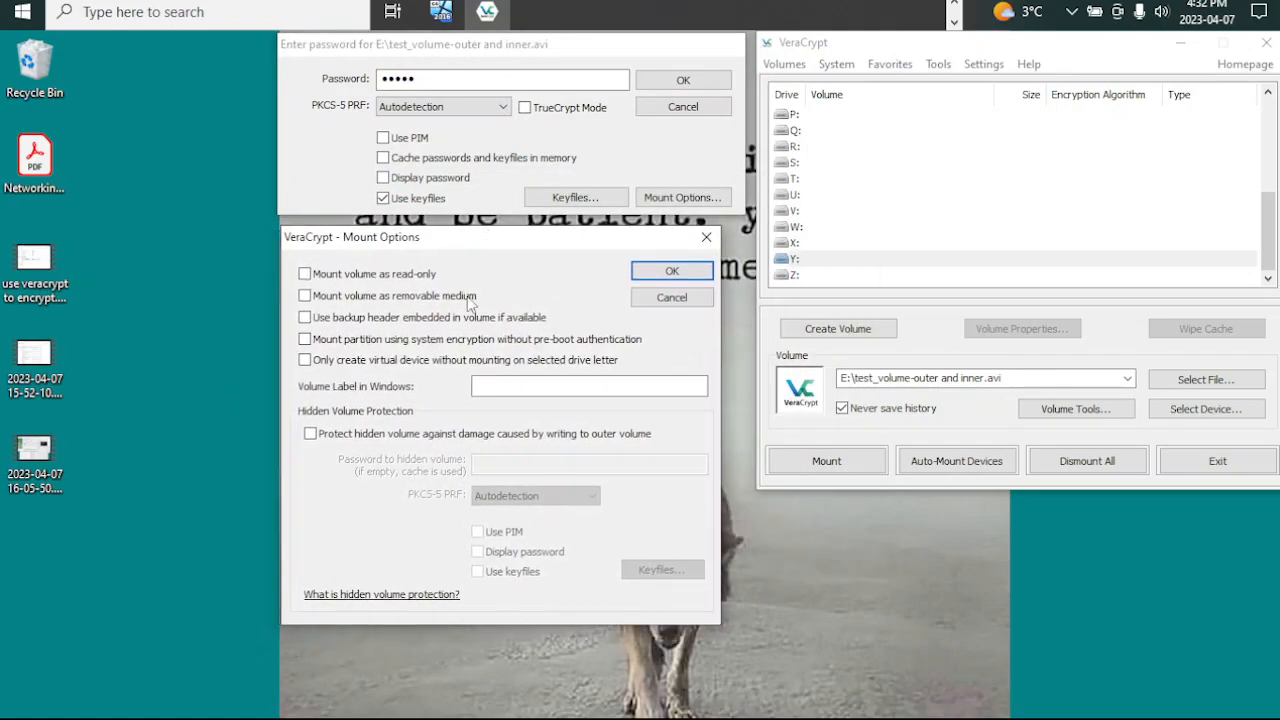
left_click(310, 434)
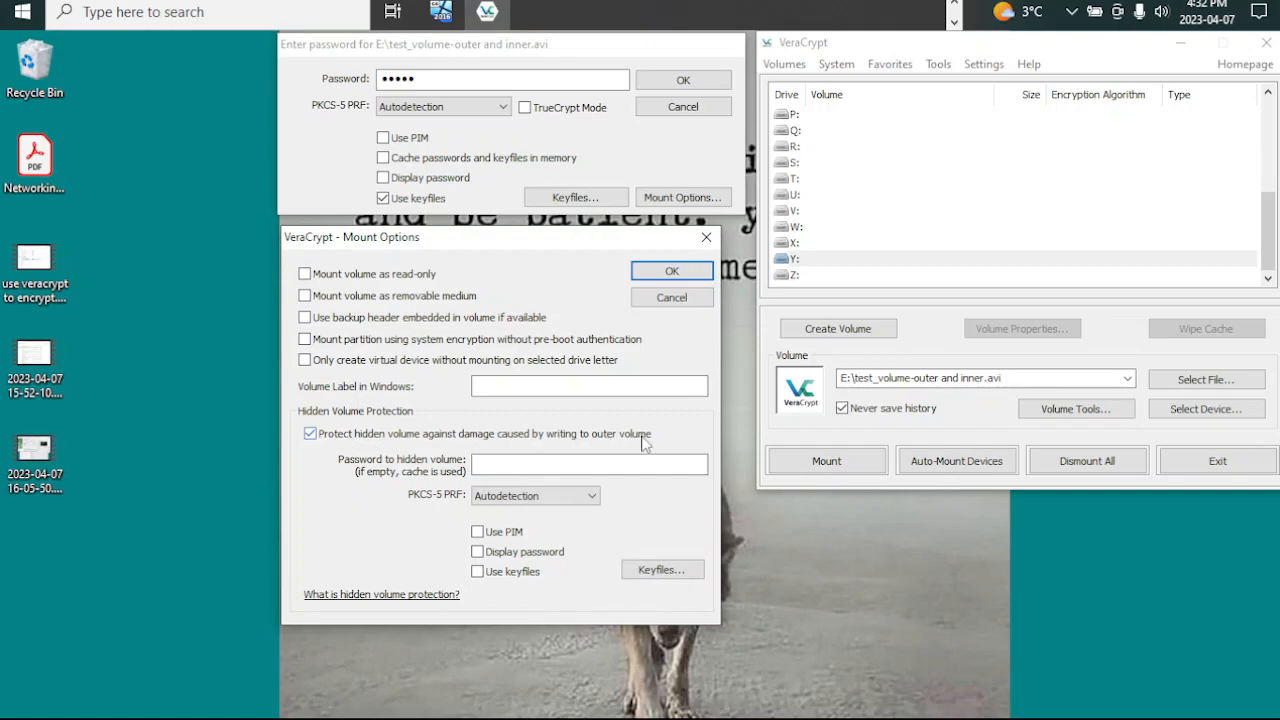
left_click(478, 572)
Step: Add the keyfile inner from YUMI (E:) for the hidden volume, enter the hidden volume password, and accept the mount options
left_click(660, 570)
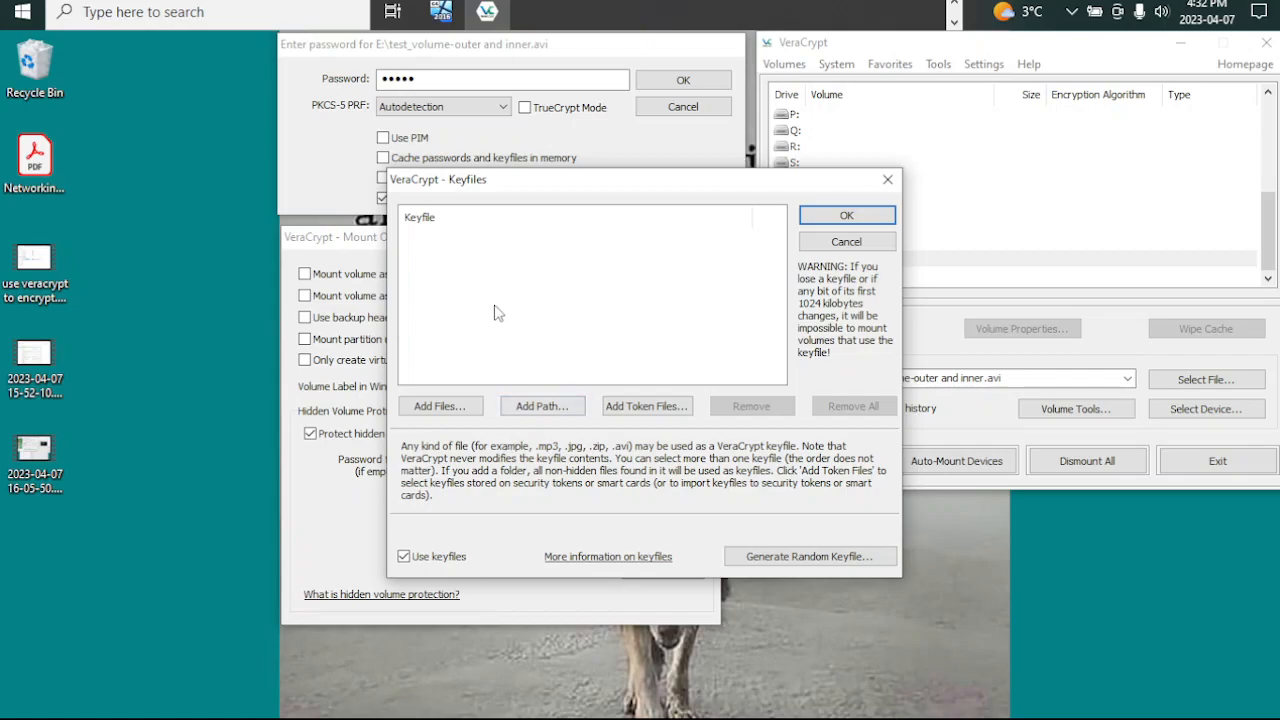
left_click(458, 409)
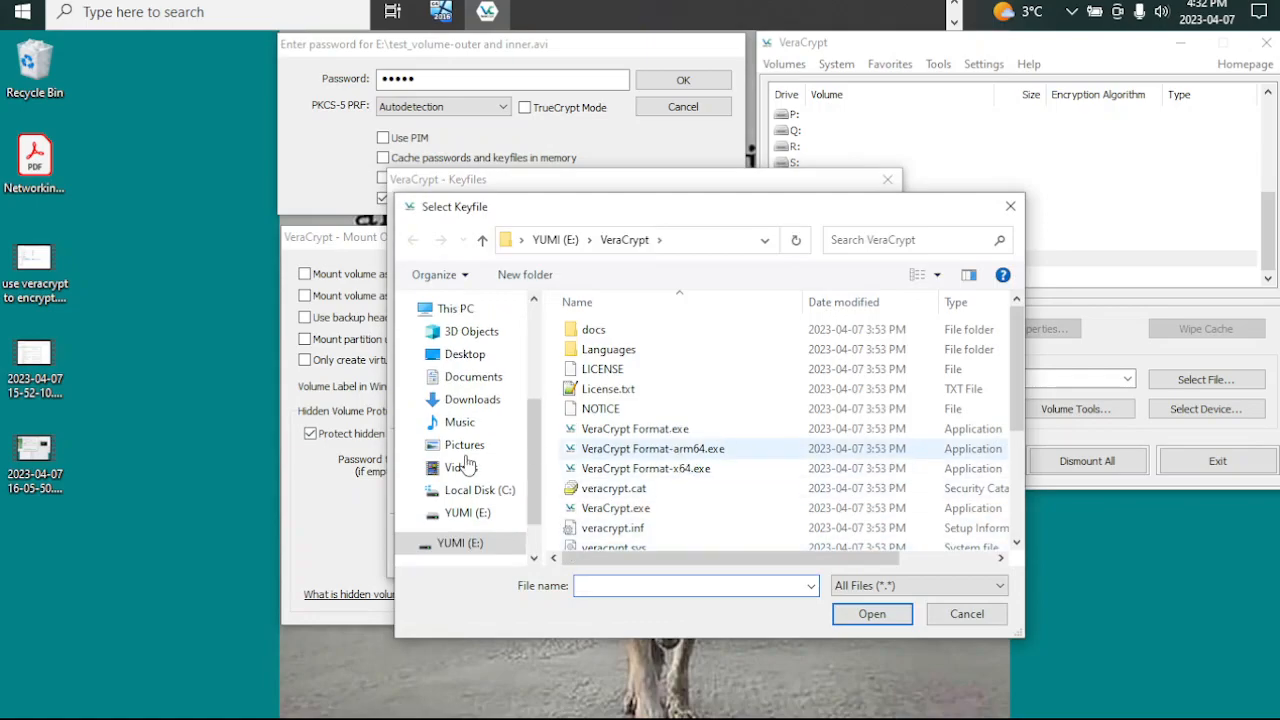
left_click(458, 543)
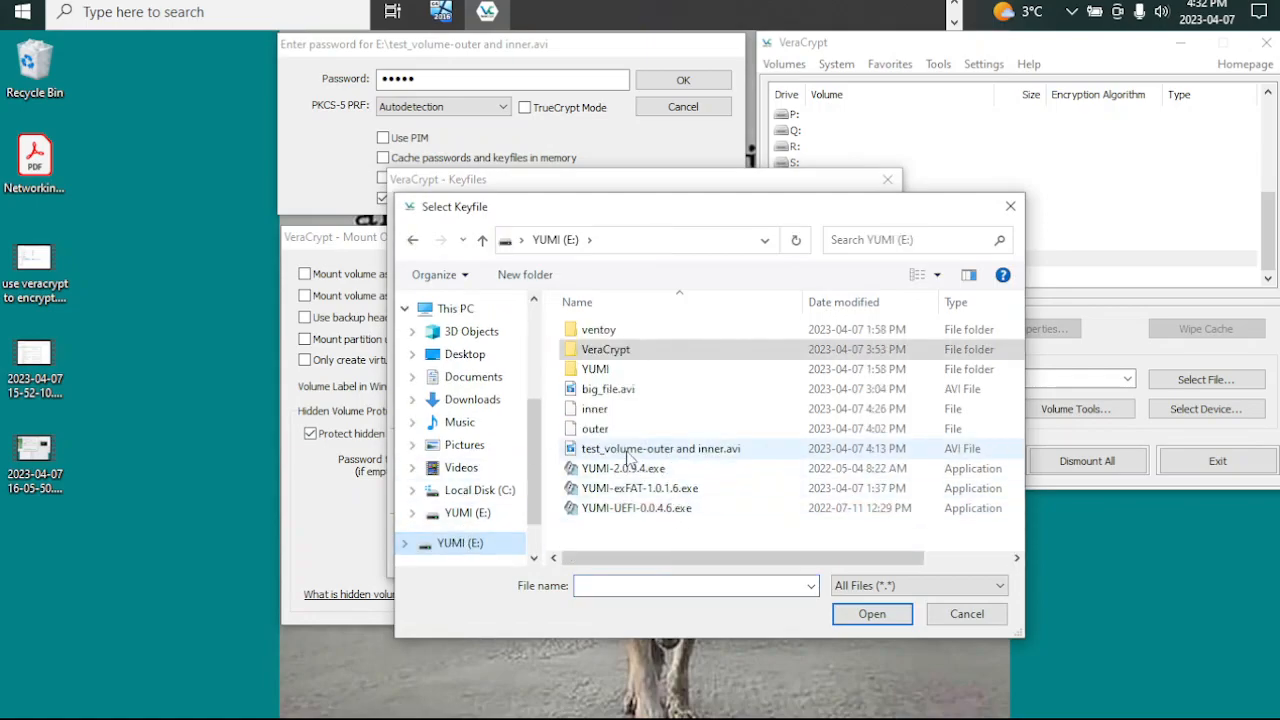
double_click(597, 411)
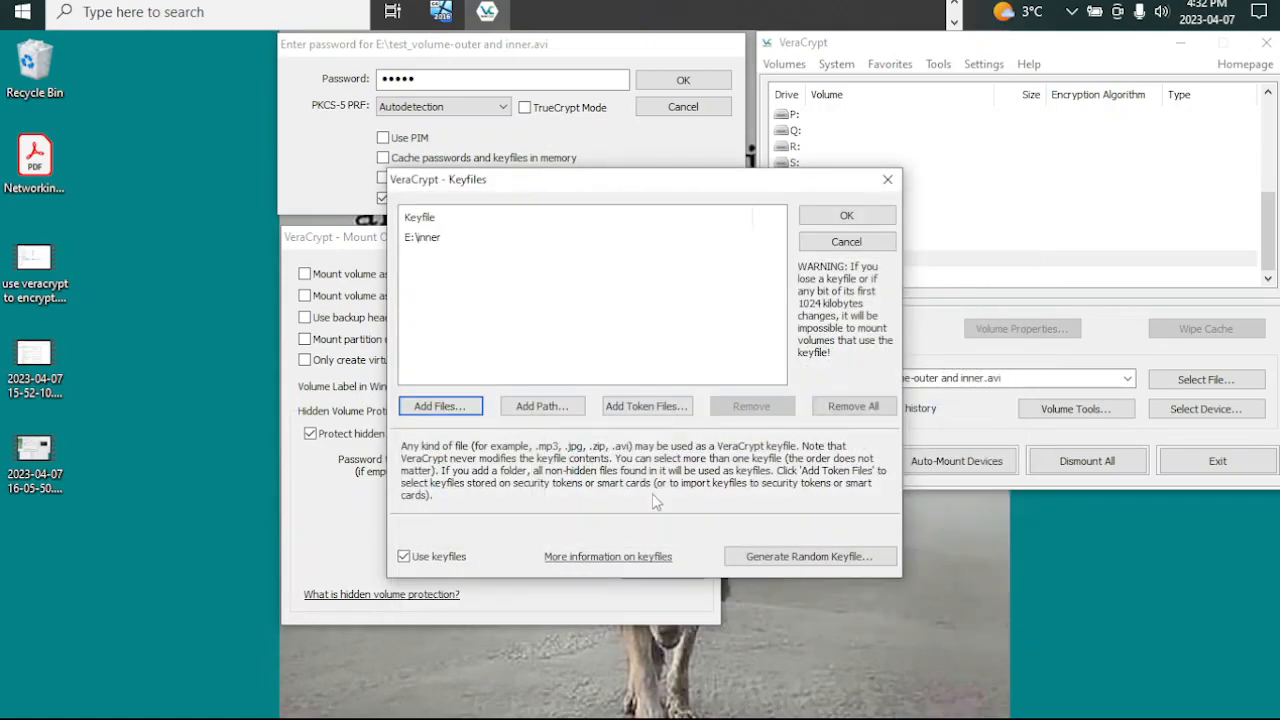
left_click(845, 218)
left_click(548, 466)
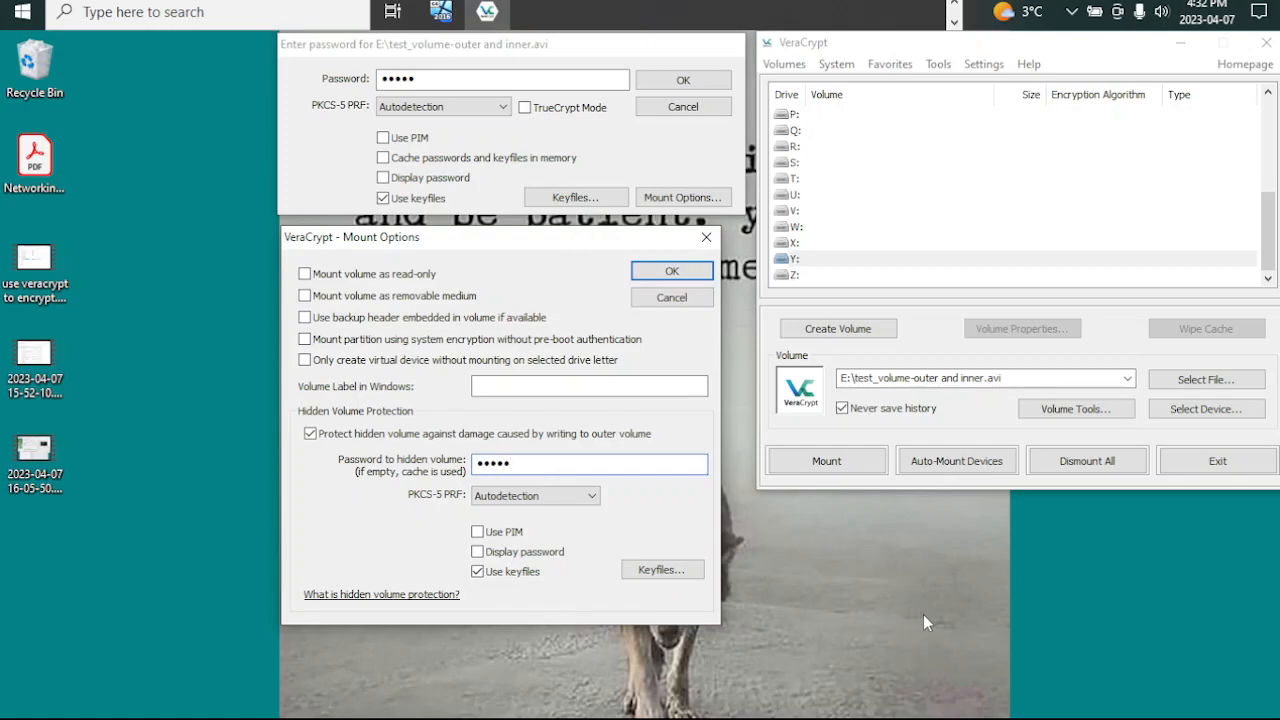
left_click(649, 270)
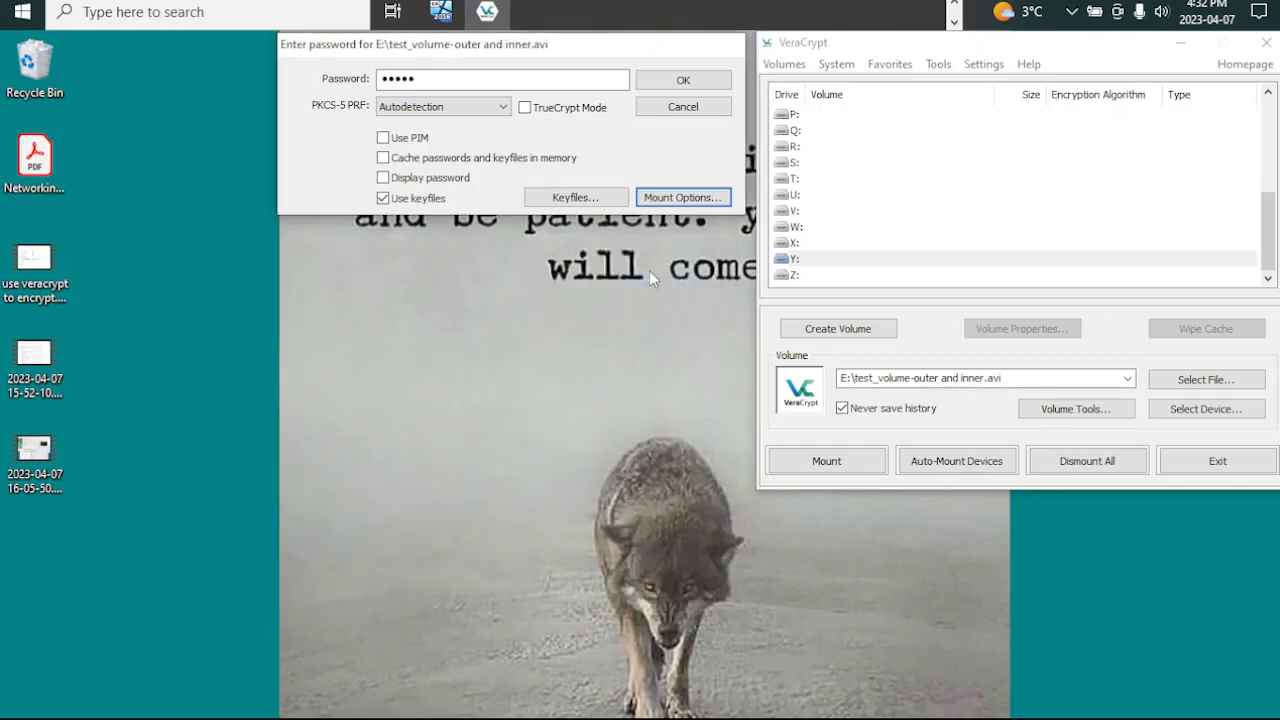
Step: Mount the outer volume as Y: with hidden volume protection and acknowledge the protection notice
left_click(686, 76)
left_click_drag(623, 311, 529, 54)
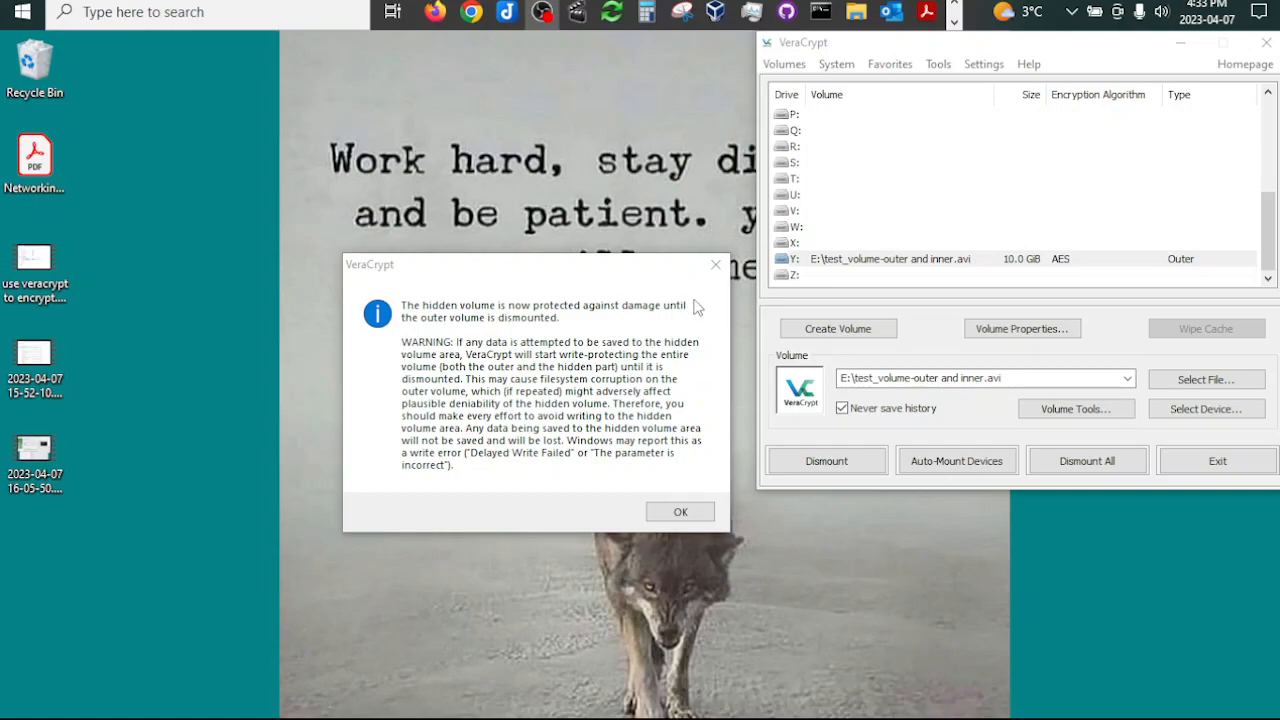
left_click(682, 512)
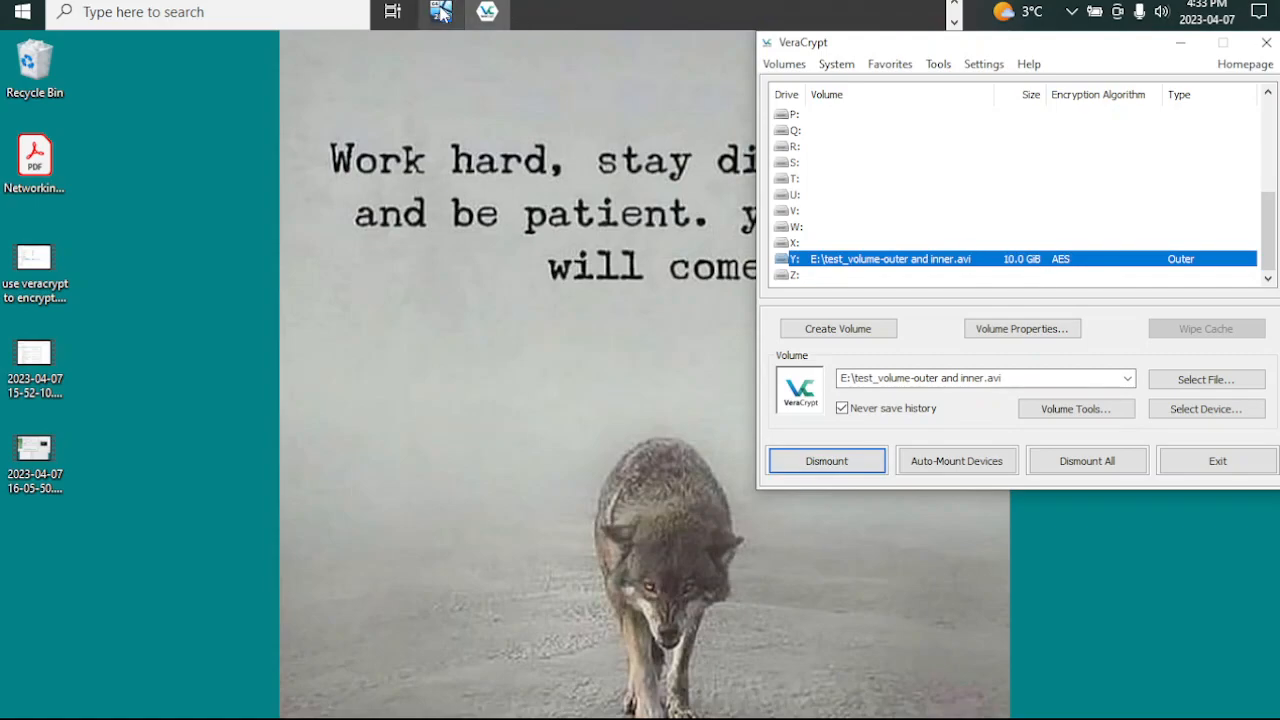
Step: Switch to File Explorer and examine the capacity and contents of the mounted Local Disk (Y:)
left_click(954, 6)
mouse_move(855, 12)
left_click(914, 114)
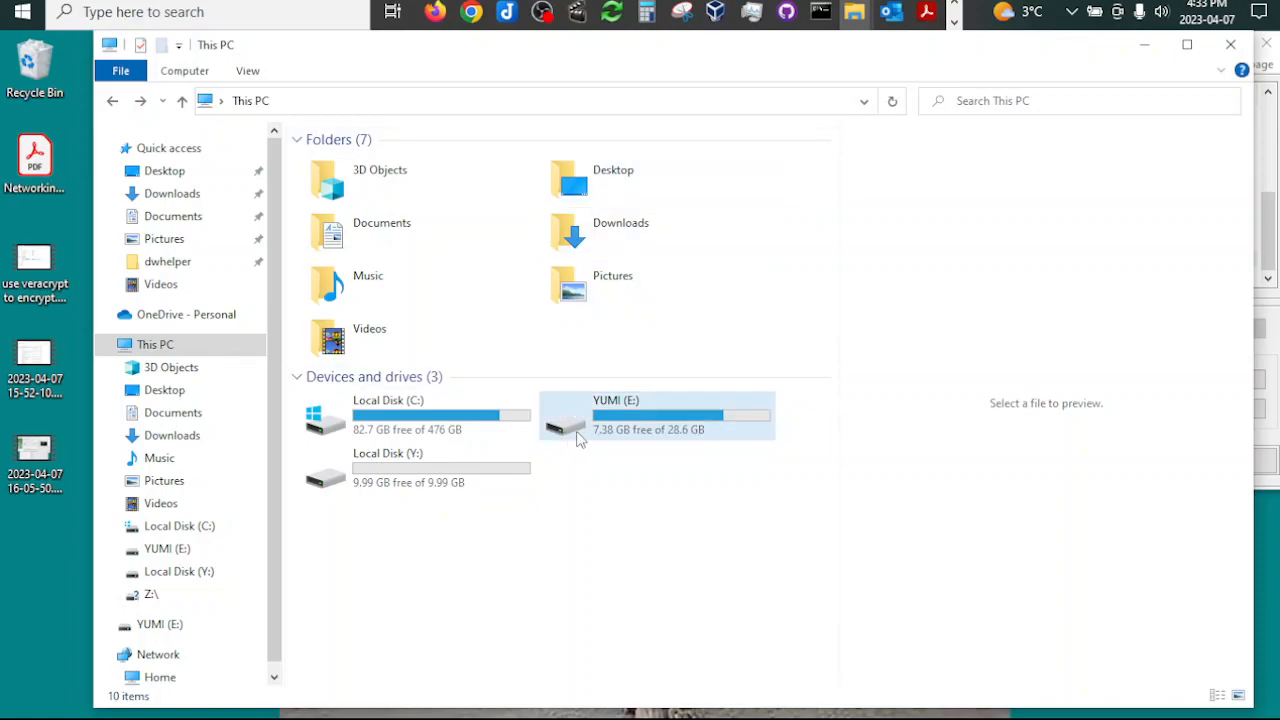
double_click(434, 480)
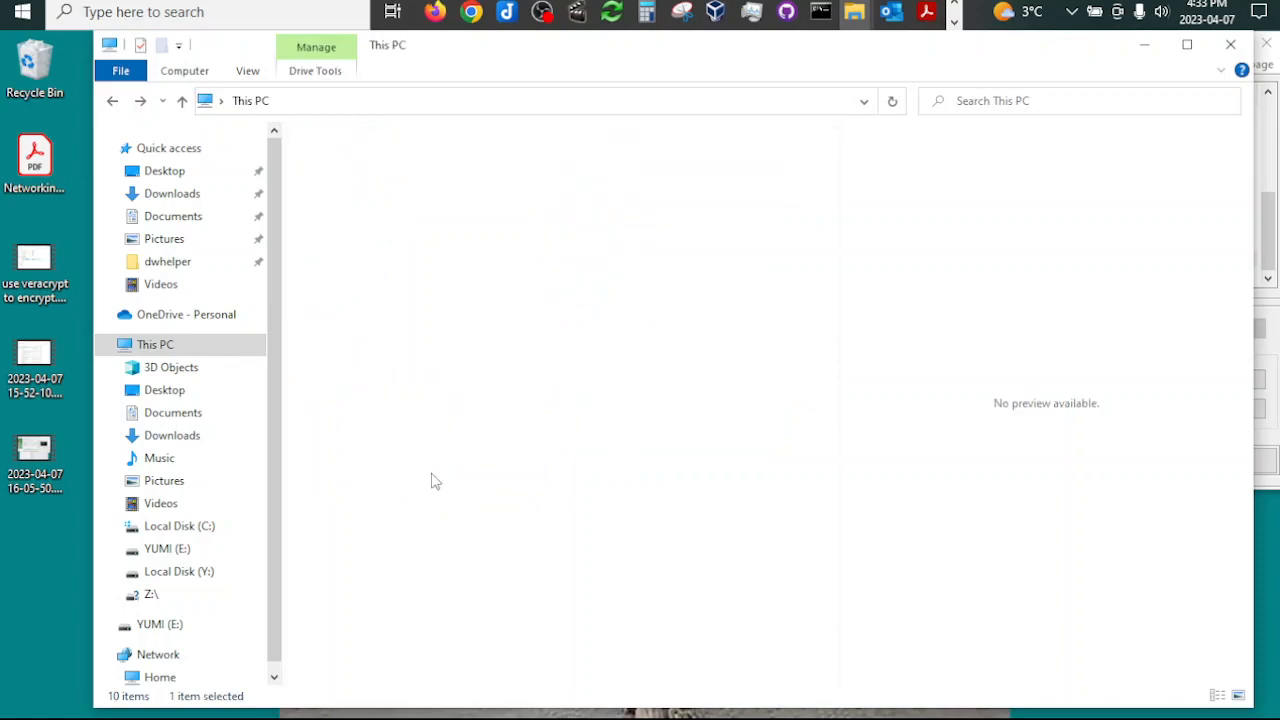
left_click(112, 101)
Step: Try to copy big_file.avi from YUMI (E:) to Local Disk (Y:), and move the copy progress window out of the way
left_click(642, 428)
double_click(642, 428)
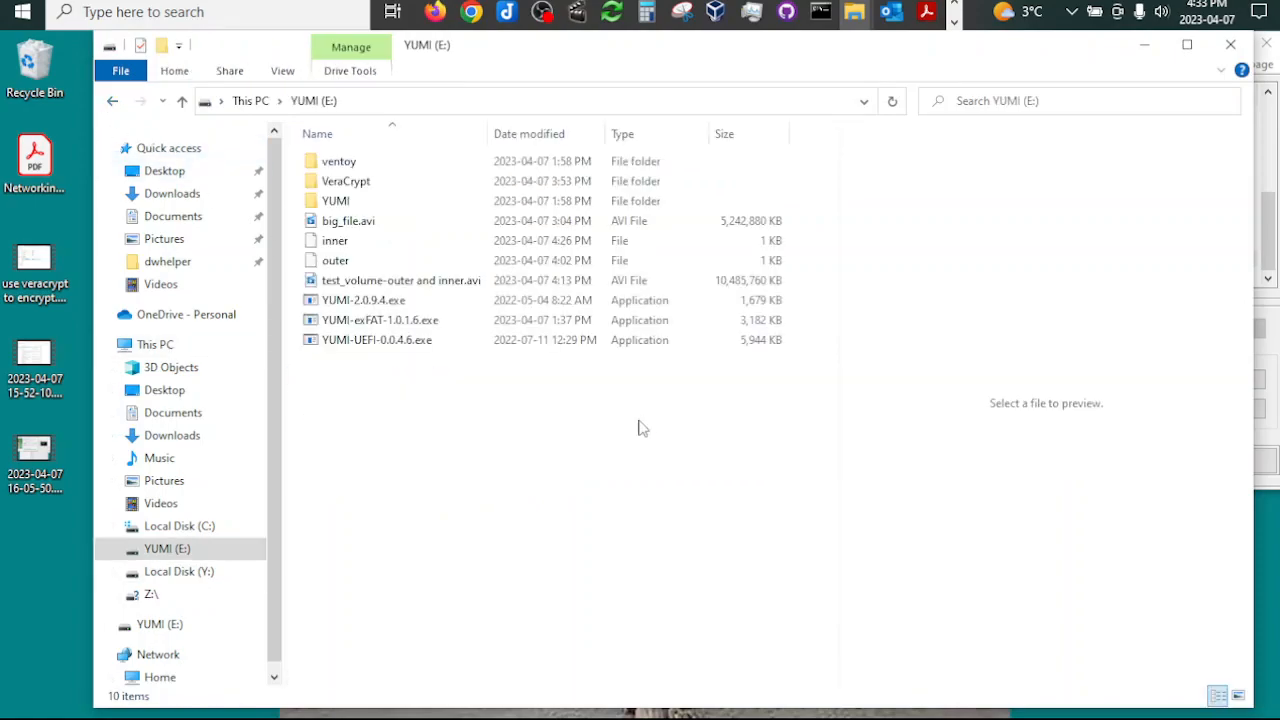
right_click(362, 232)
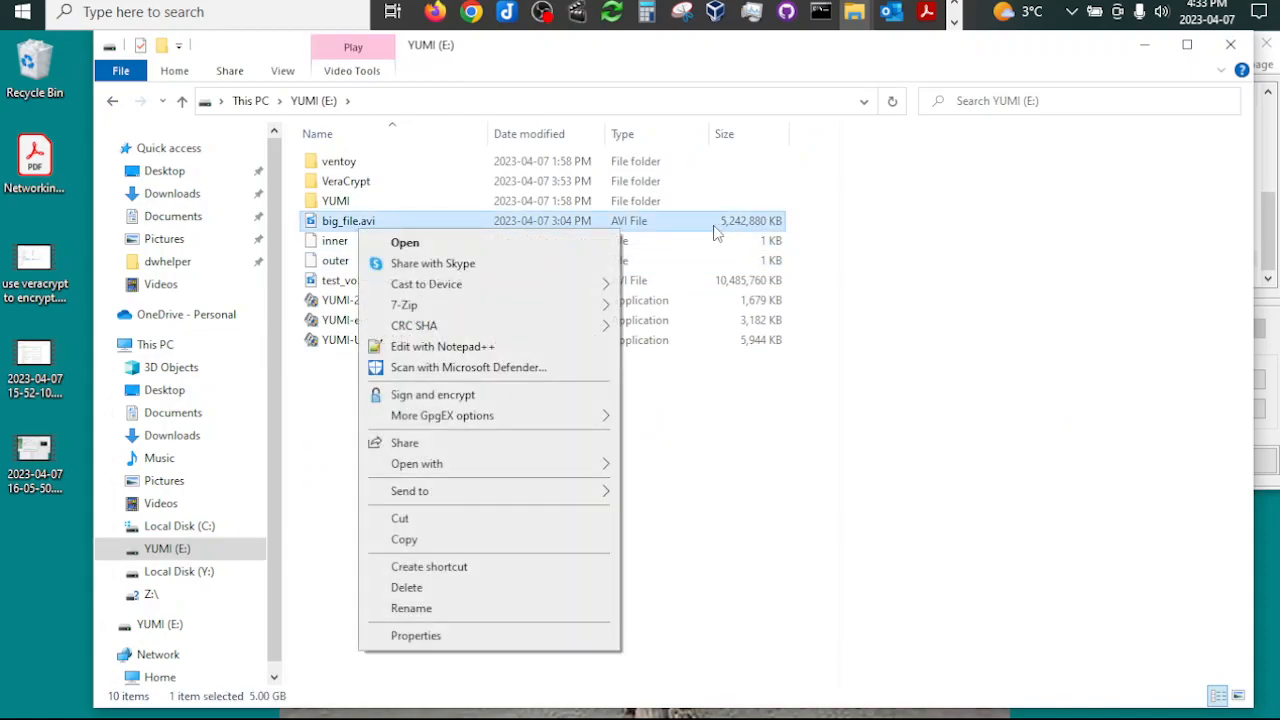
left_click(409, 539)
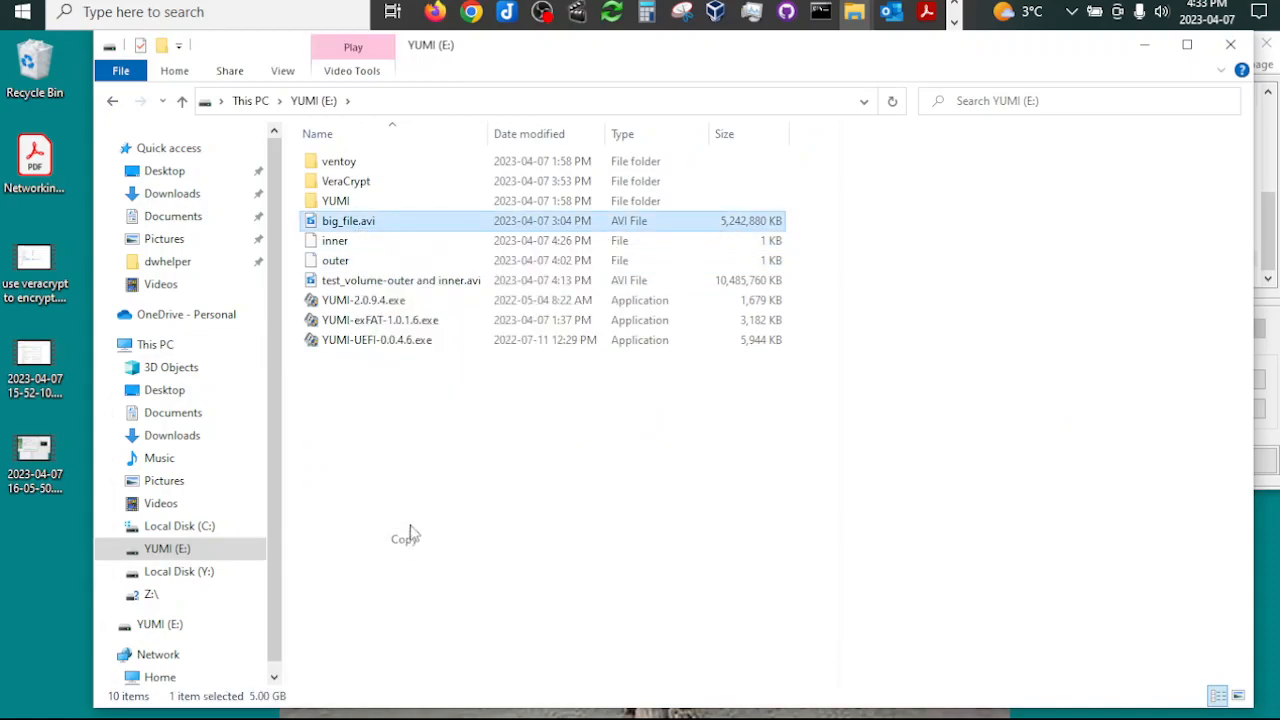
left_click(115, 103)
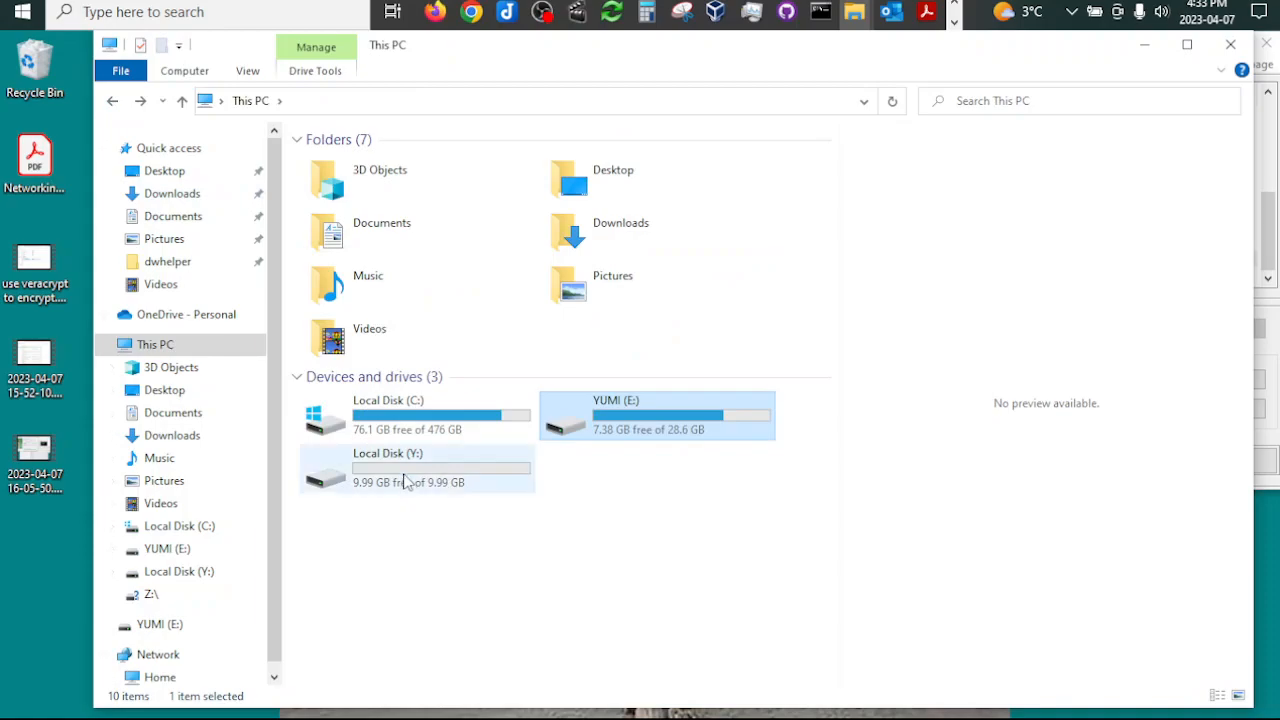
double_click(408, 576)
right_click(403, 327)
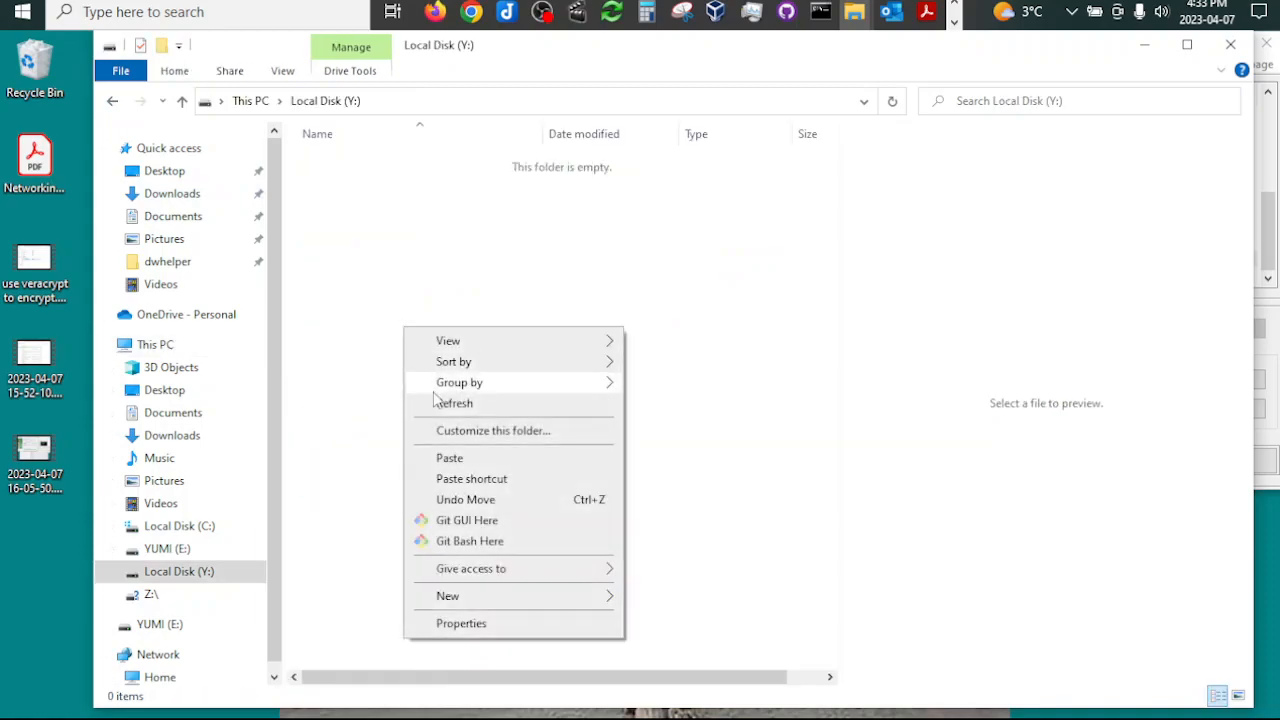
left_click(452, 457)
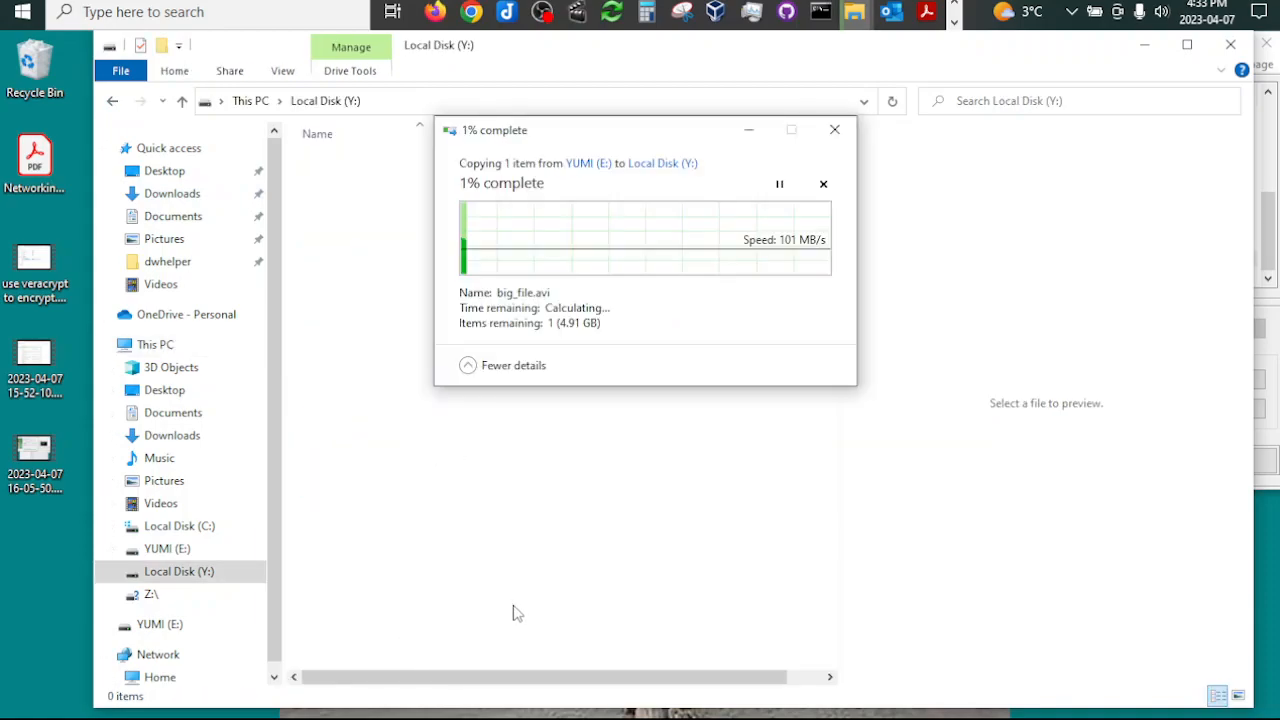
left_click_drag(567, 138, 185, 451)
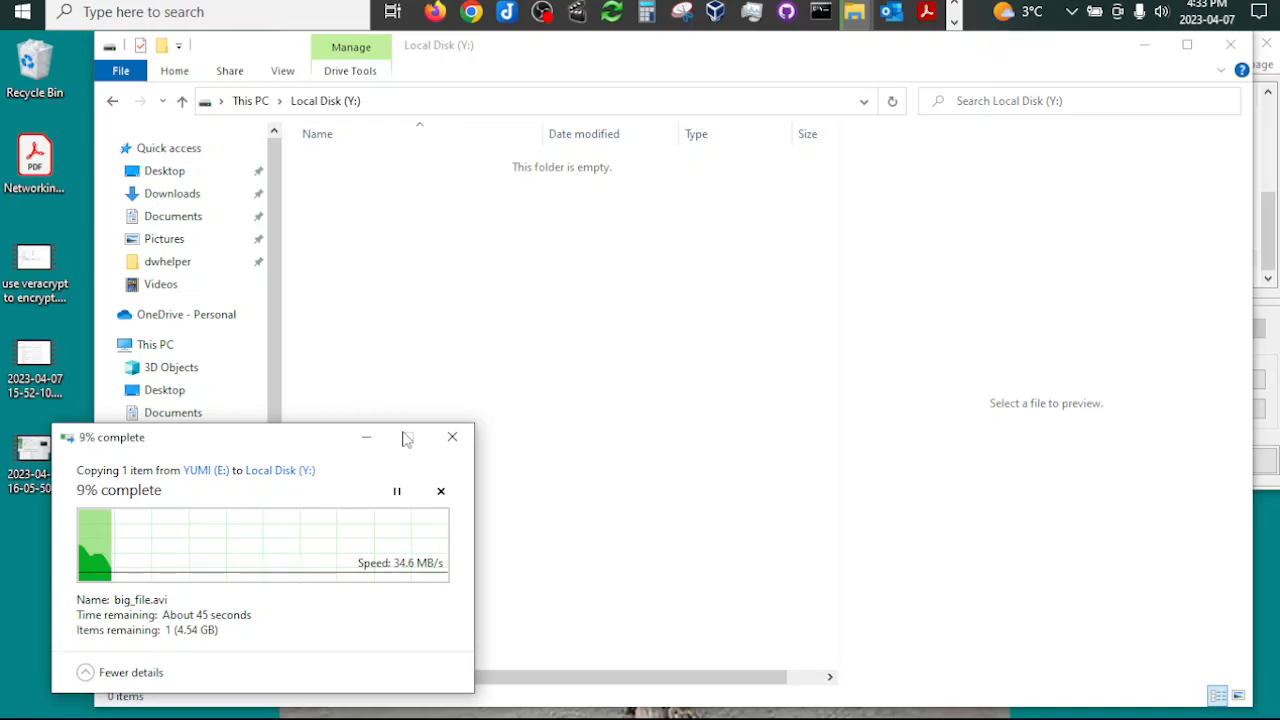
left_click_drag(281, 443, 266, 456)
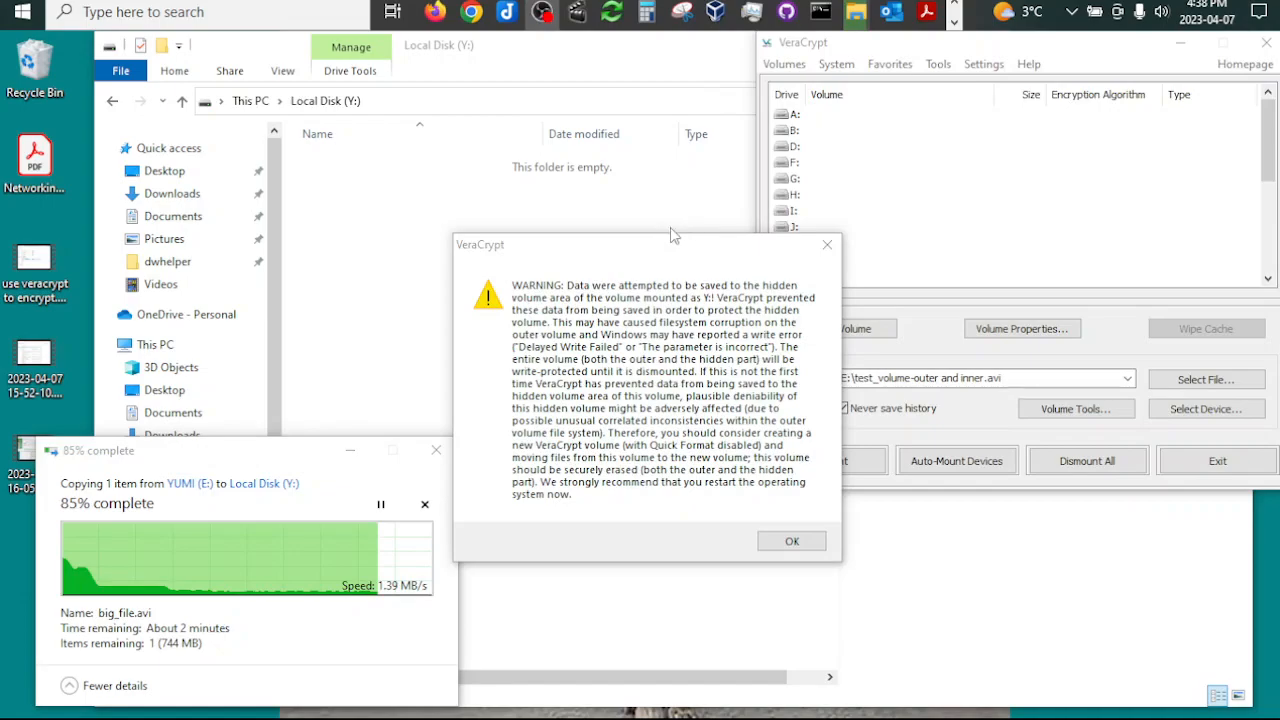
Step: Dismiss the warning about writing to the hidden volume area and cancel the copy of big_file.avi
left_click_drag(600, 259, 615, 181)
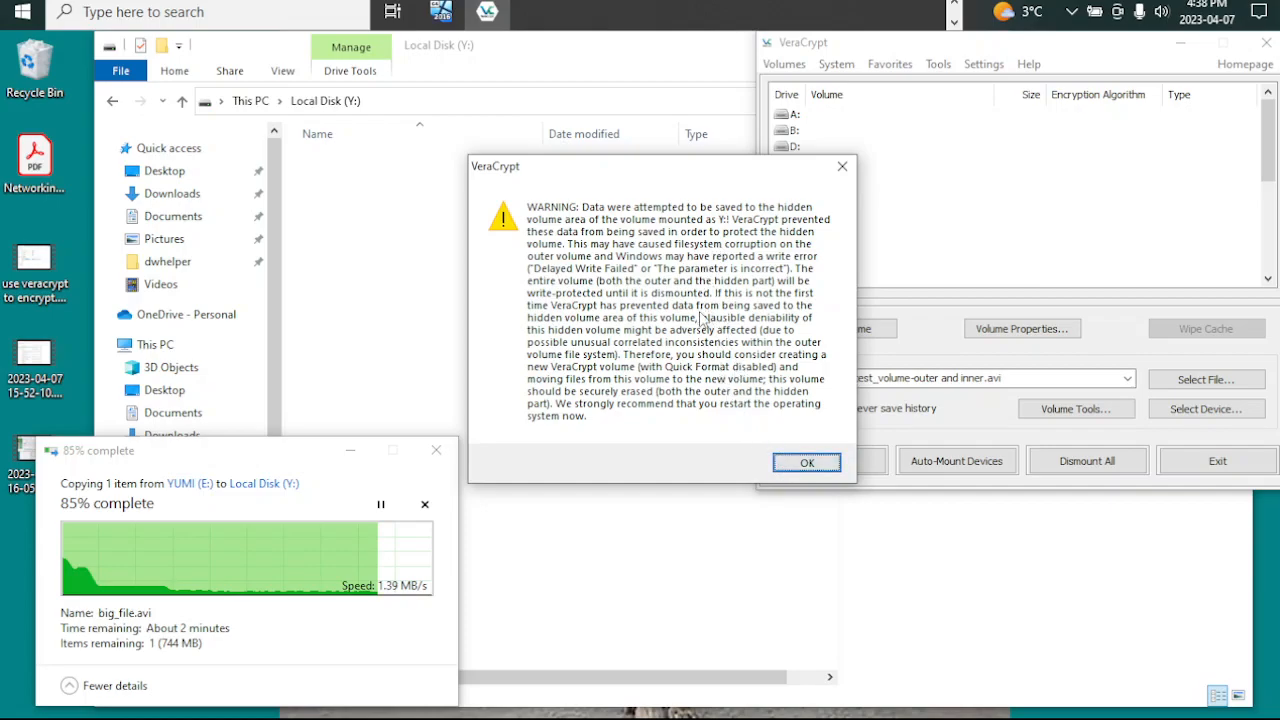
left_click(807, 462)
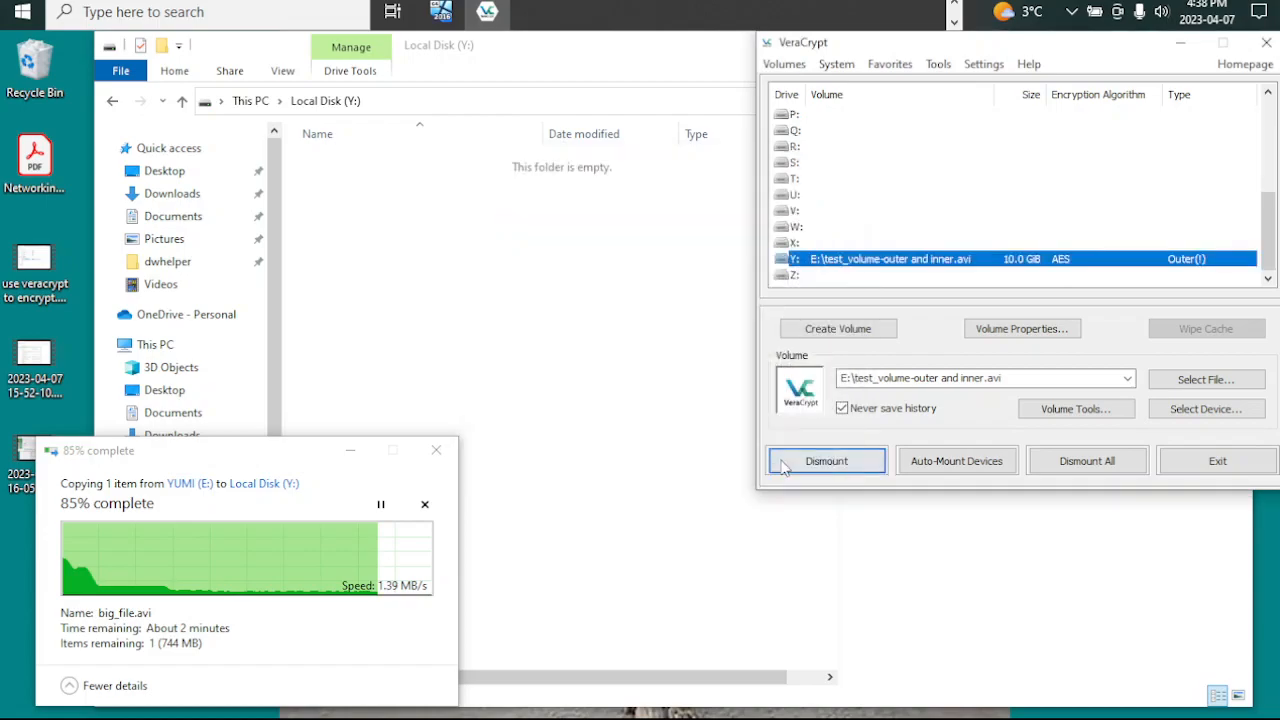
left_click(437, 453)
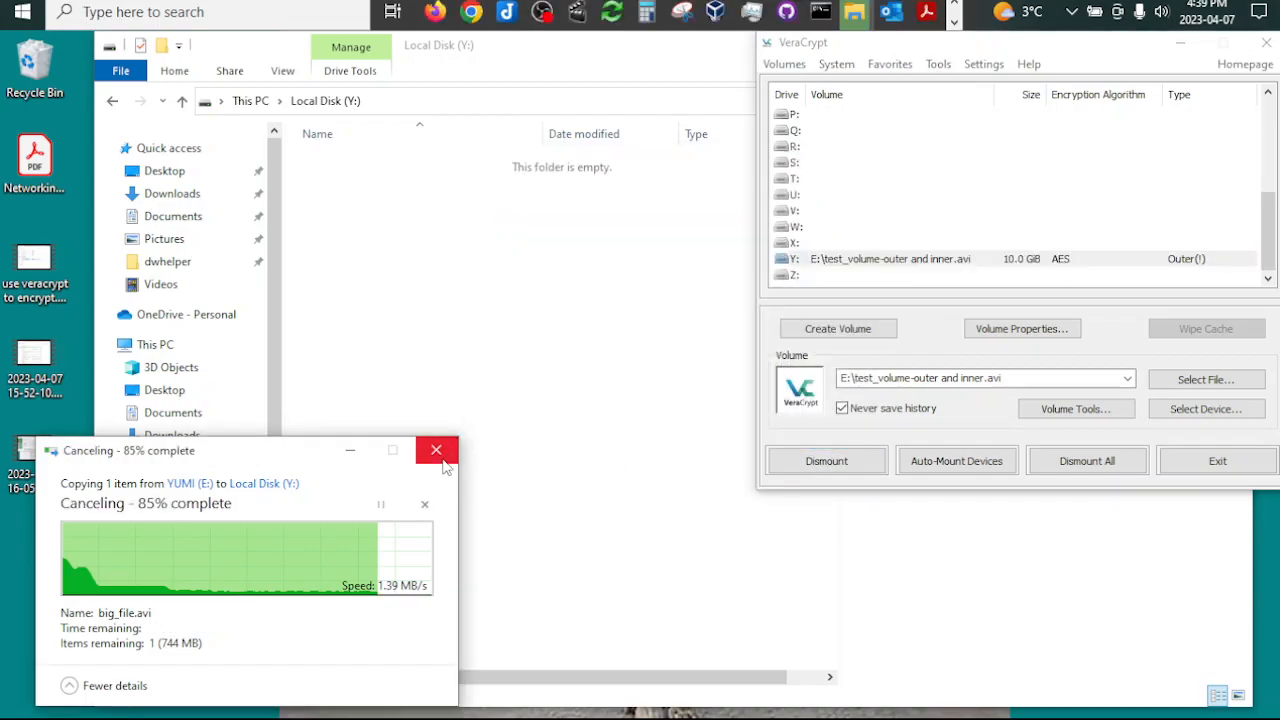
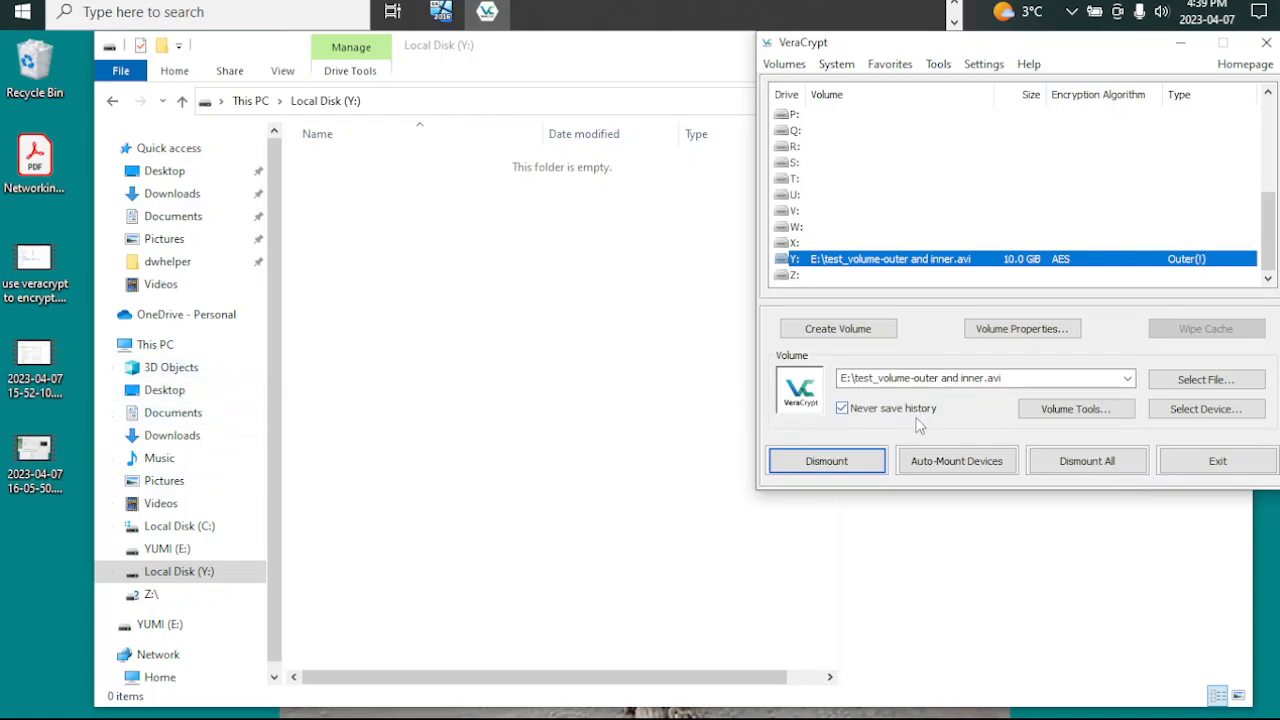
Step: Force the dismount of the volume on Y: and choose test_volume-outer and inner.avi on YUMI (E:) for drive X:
left_click(826, 461)
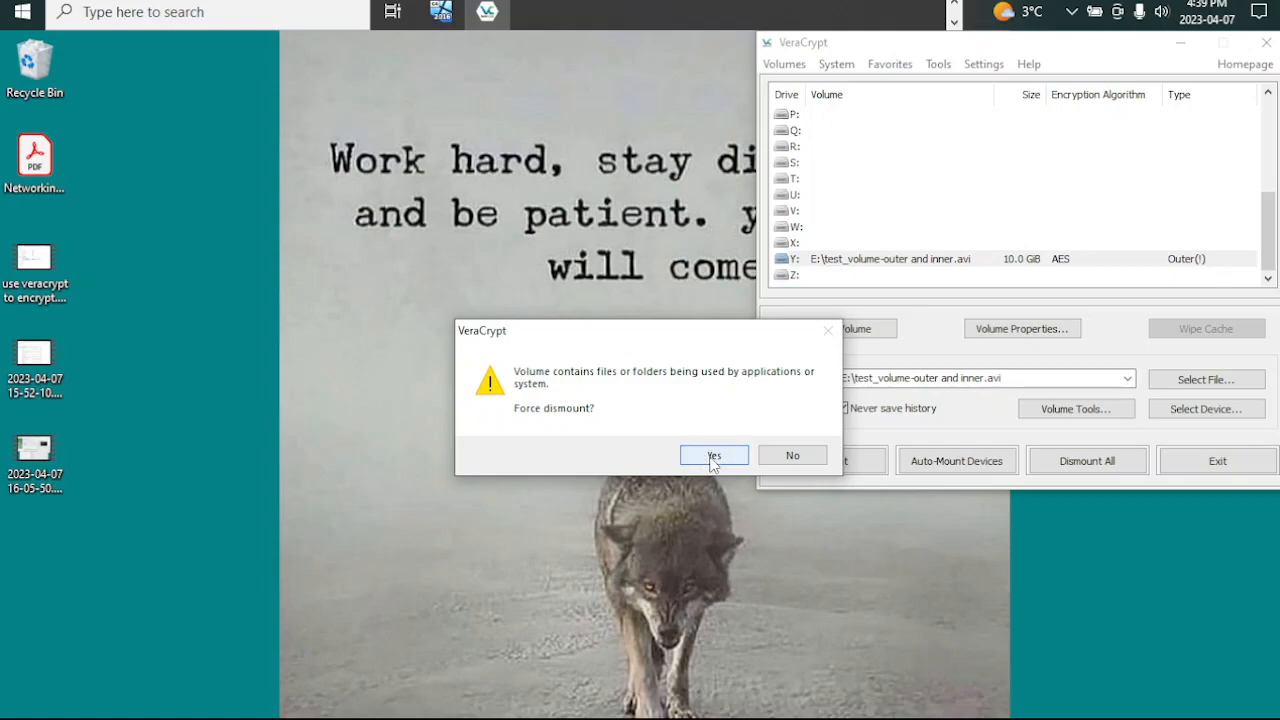
left_click(714, 456)
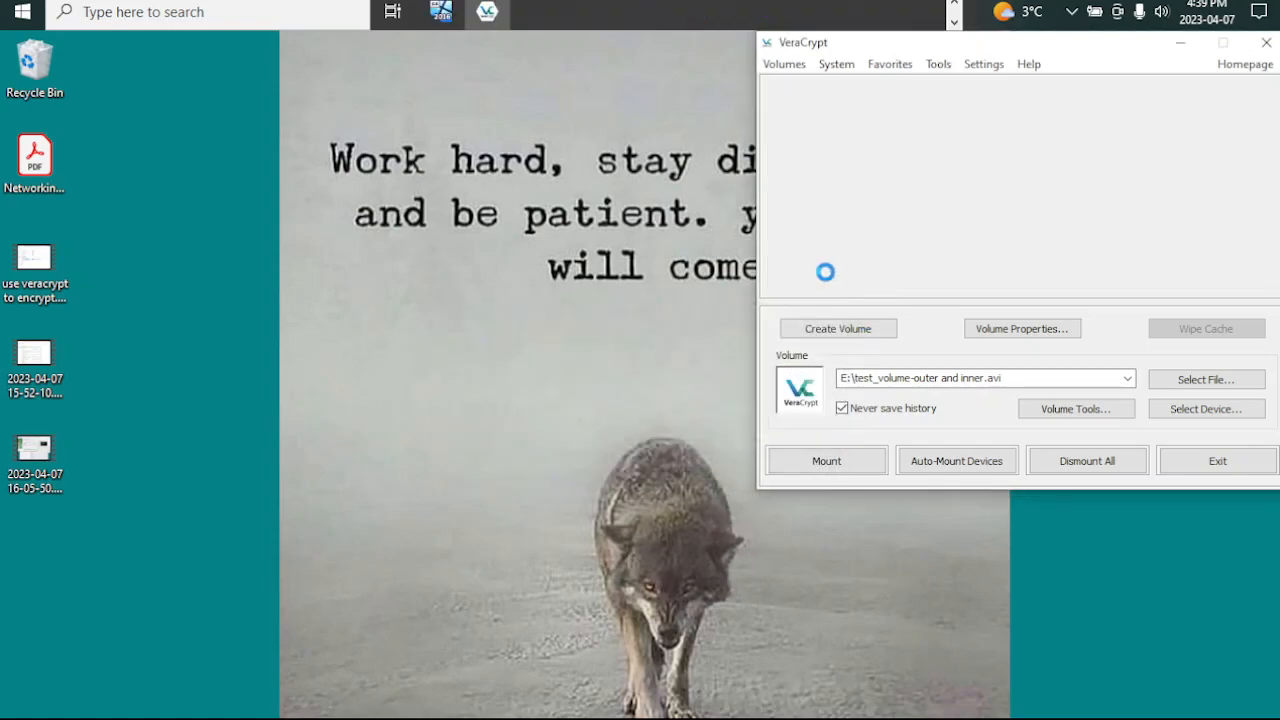
left_click(794, 244)
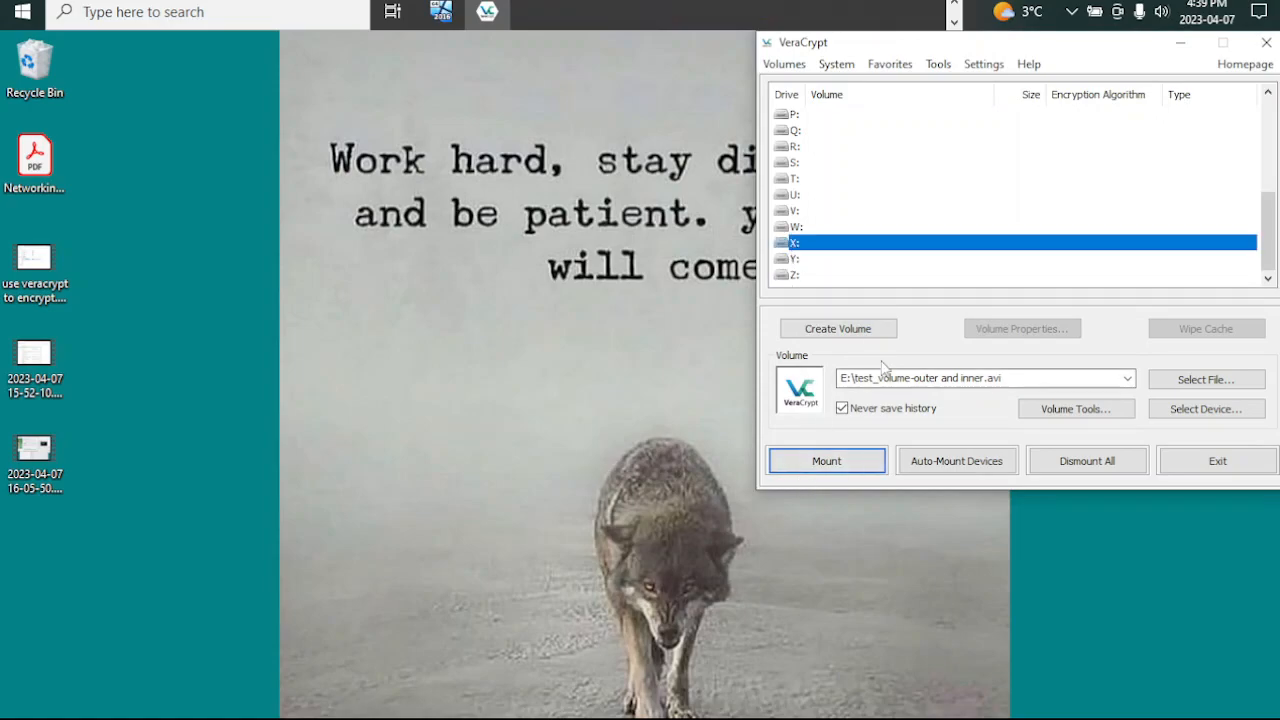
left_click(1185, 382)
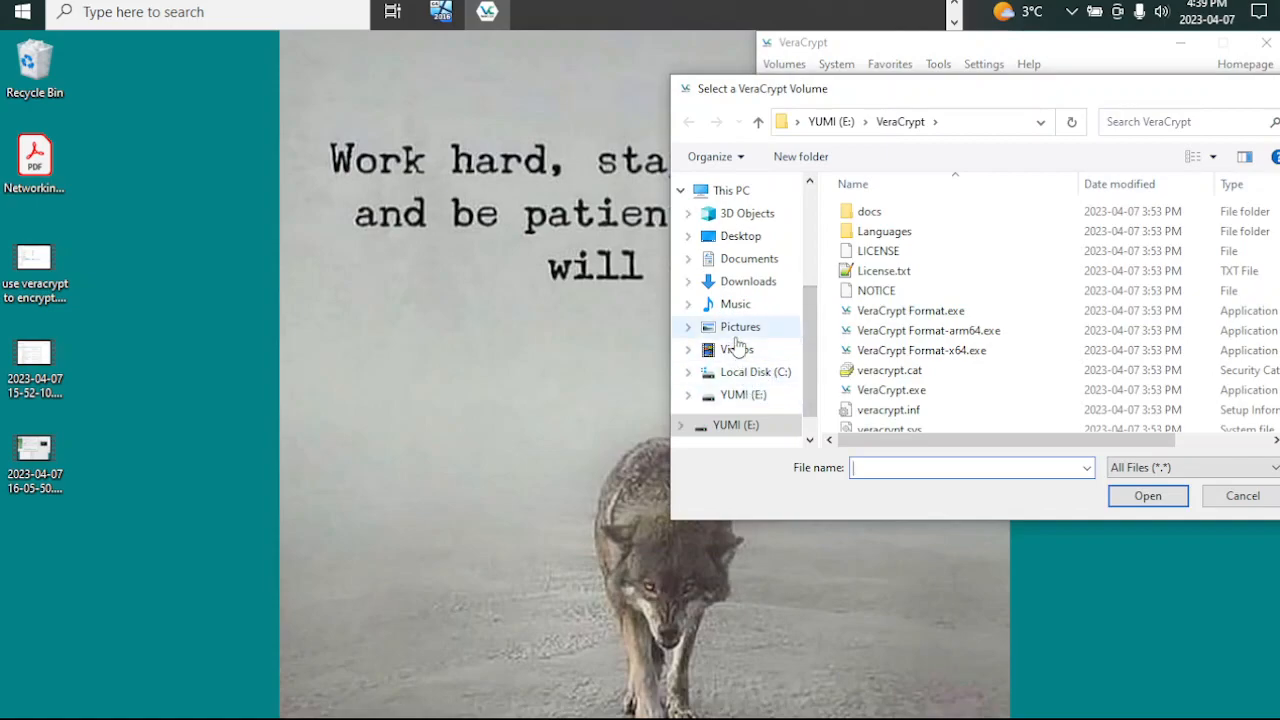
left_click(740, 396)
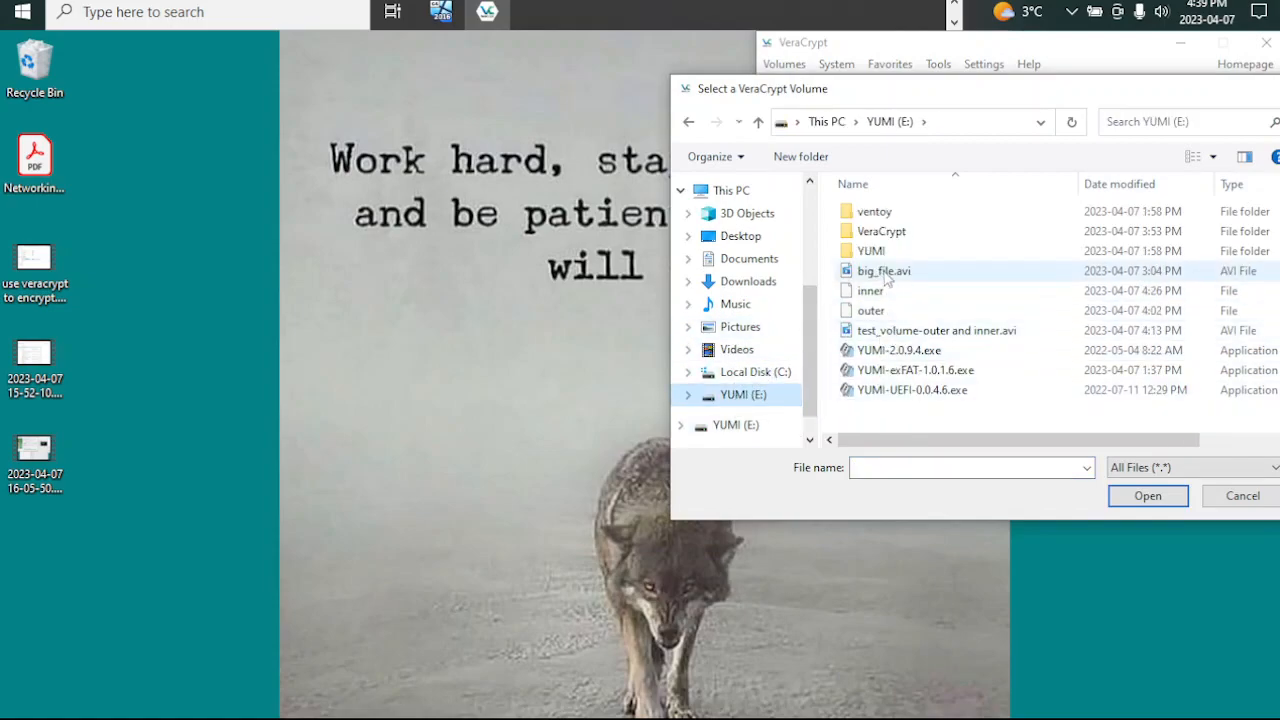
double_click(880, 333)
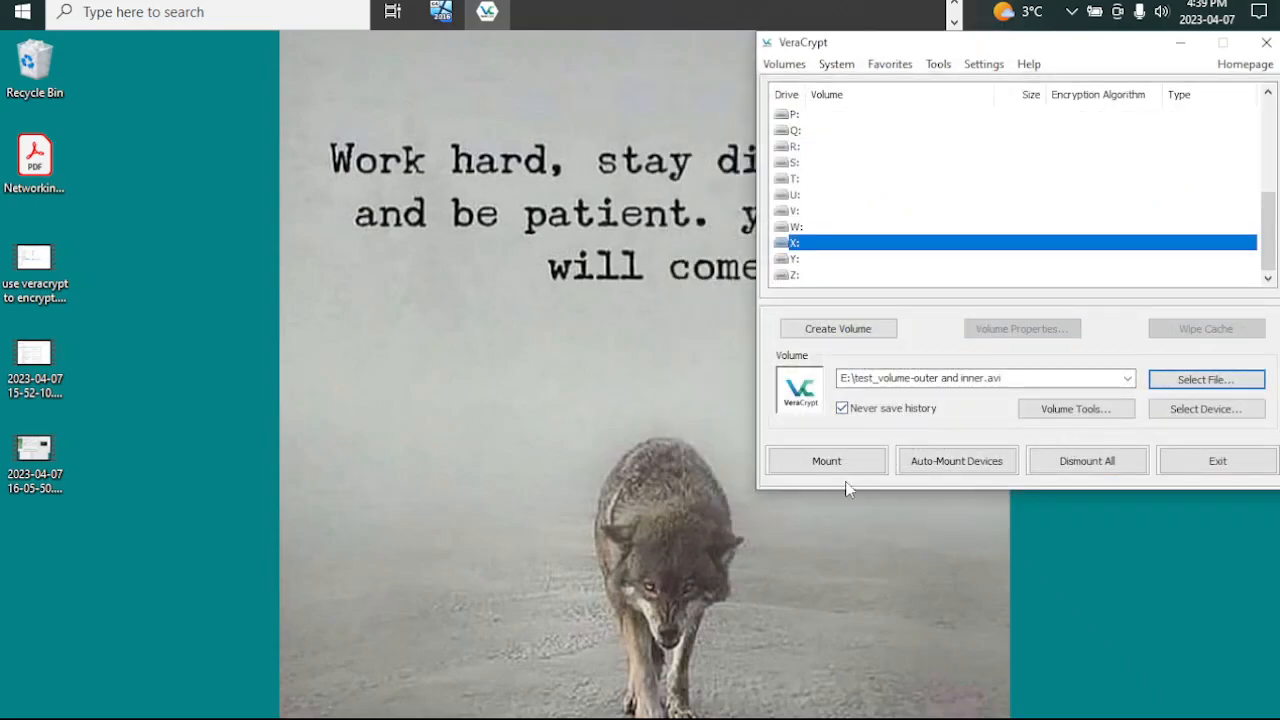
Step: Start mounting the volume, enter the hidden volume's password and add the keyfile inner from YUMI (E:)
left_click(829, 459)
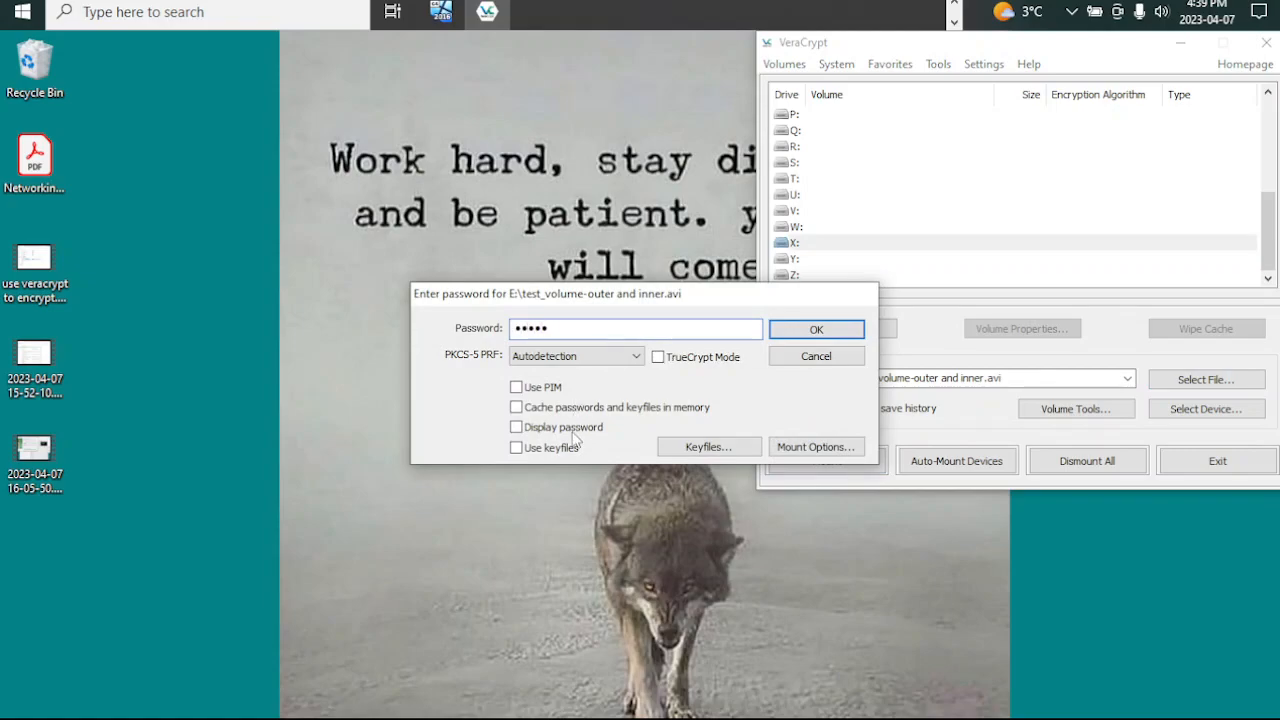
left_click(733, 449)
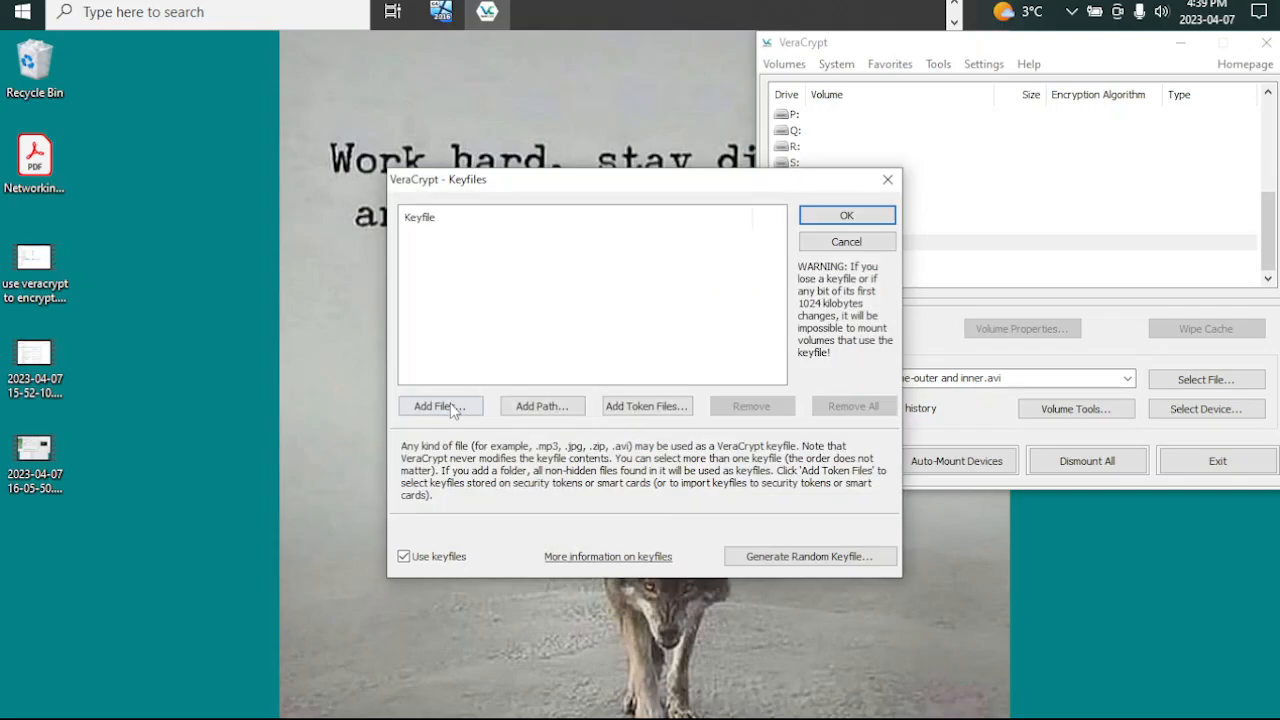
left_click(440, 406)
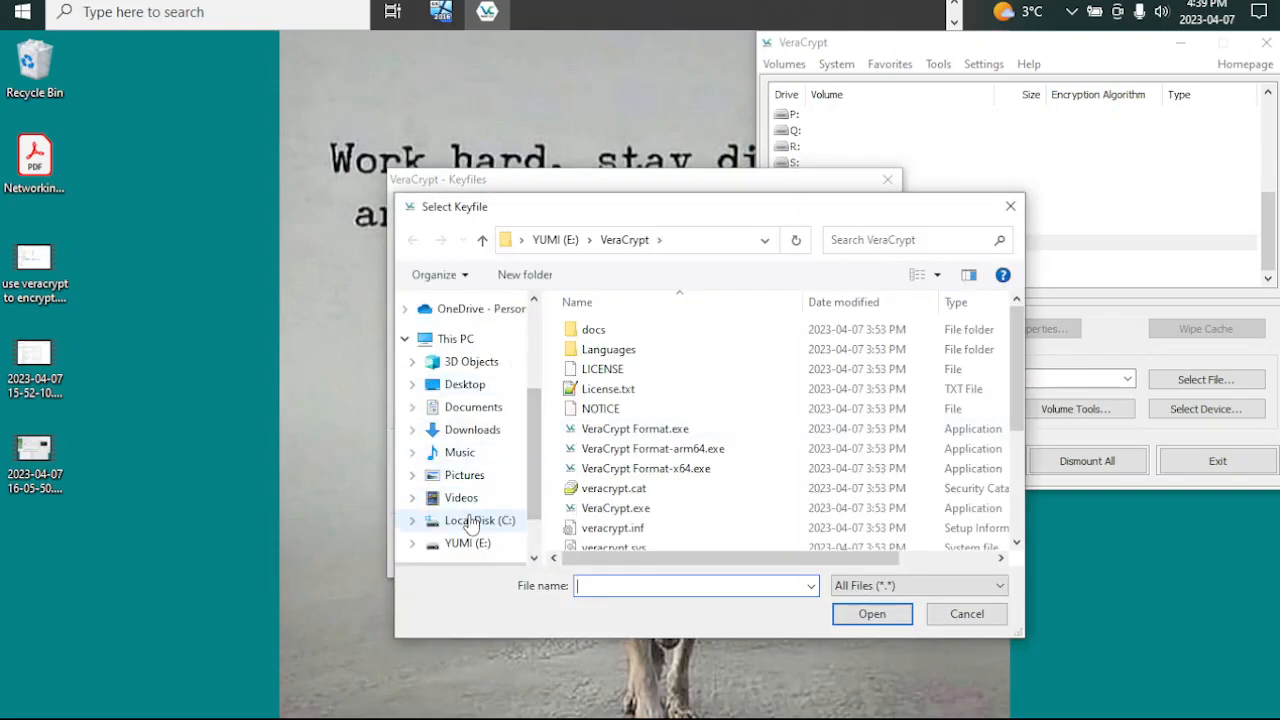
left_click(462, 545)
double_click(597, 415)
left_click(849, 221)
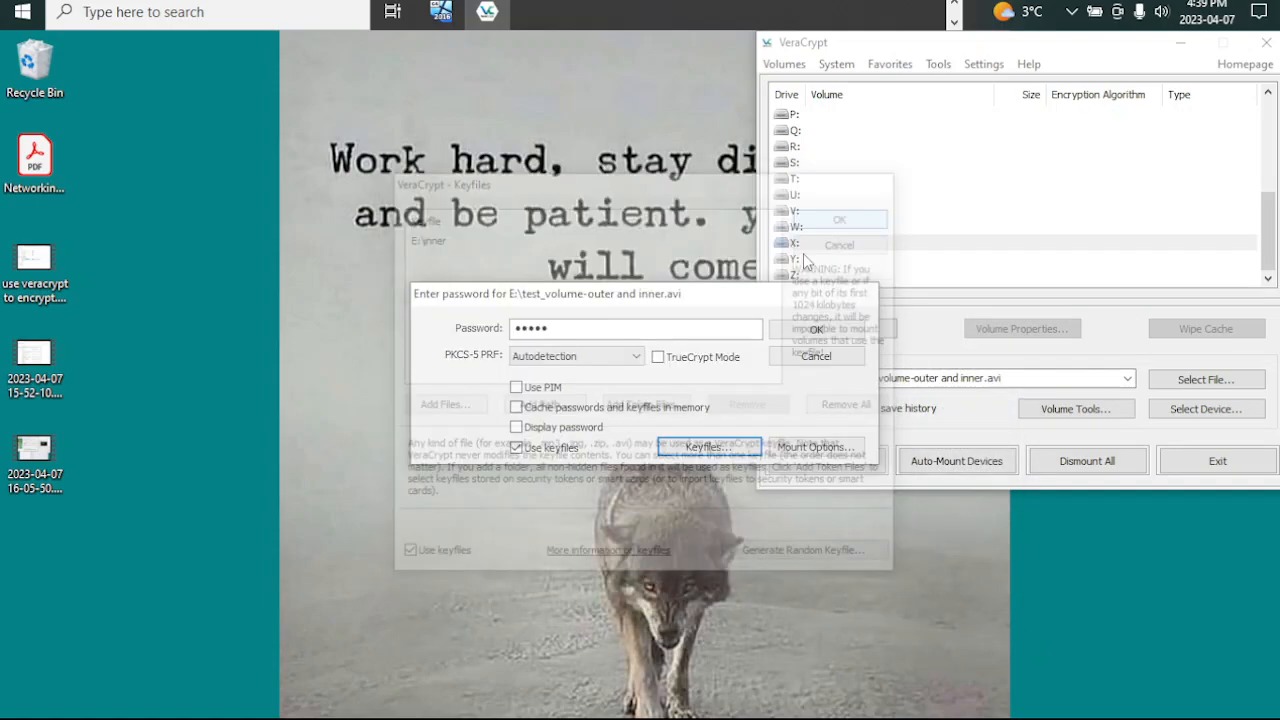
Step: Confirm mounting the hidden volume as X: and move the progress window out of the way
left_click(808, 330)
left_click_drag(703, 318, 587, 66)
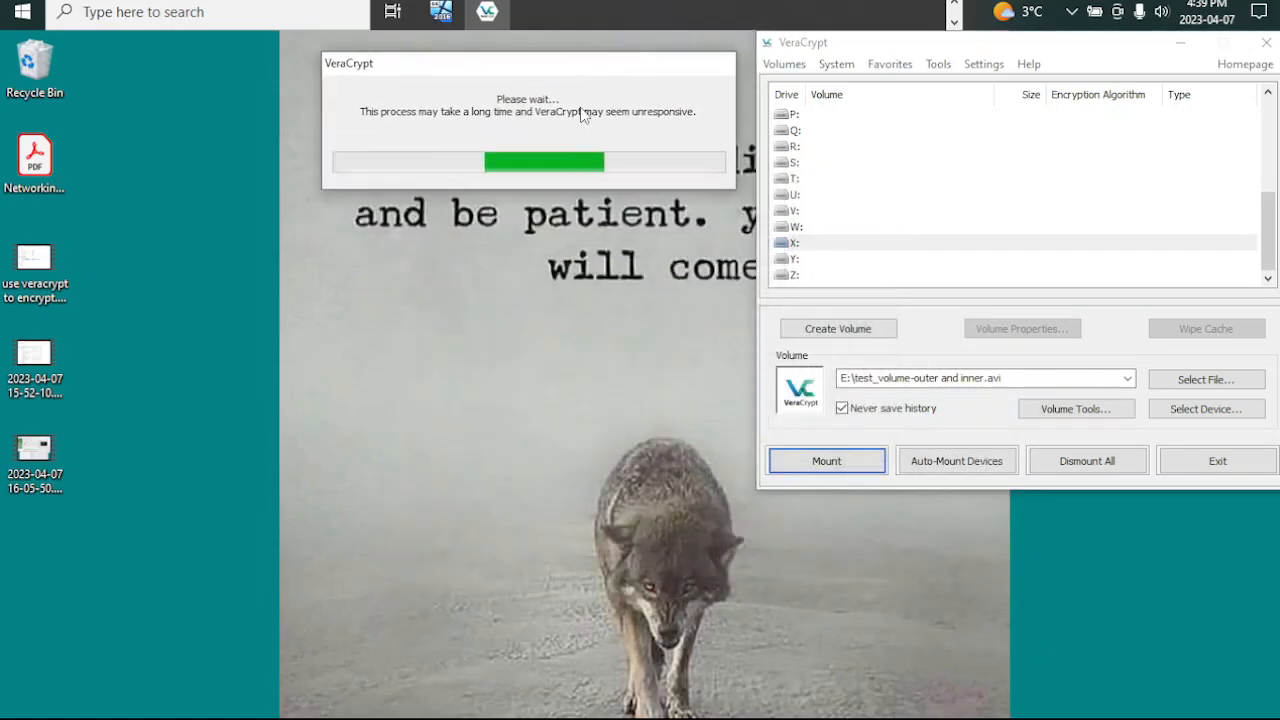
left_click(954, 5)
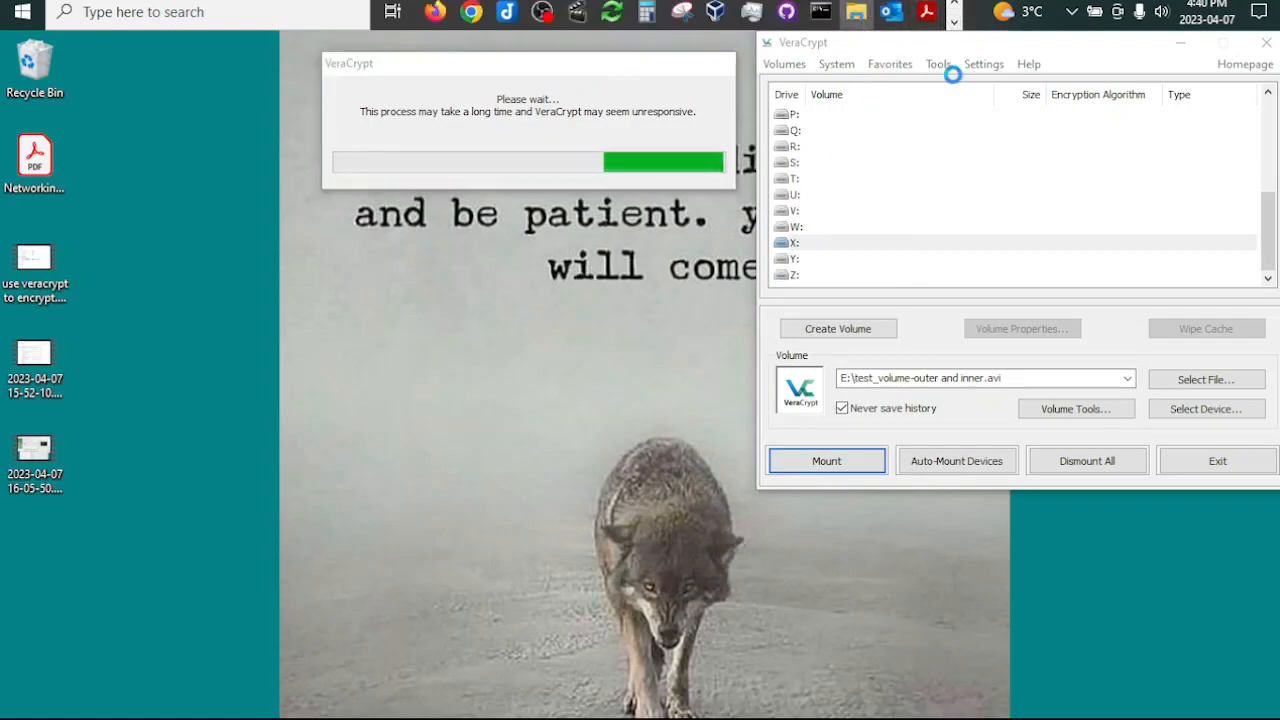
left_click_drag(908, 49, 913, 52)
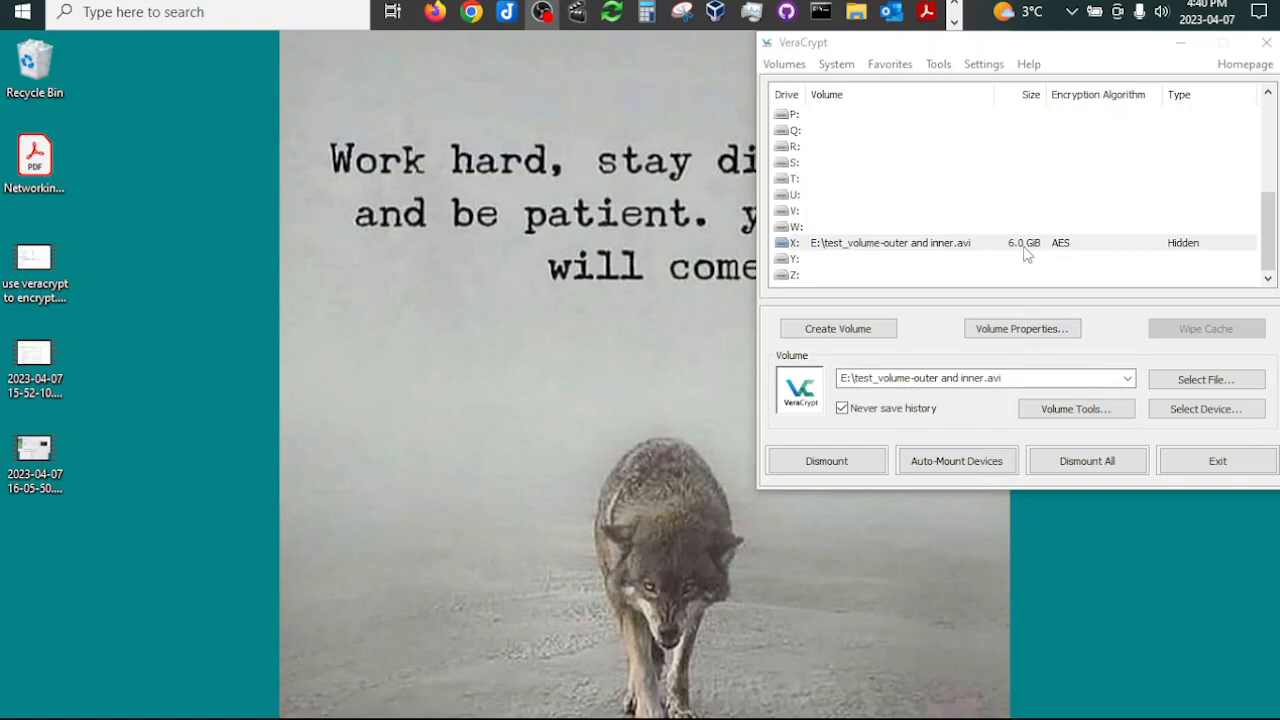
Step: Open the mounted hidden volume in File Explorer and examine the capacity and contents of Local Disk (X:)
right_click(895, 254)
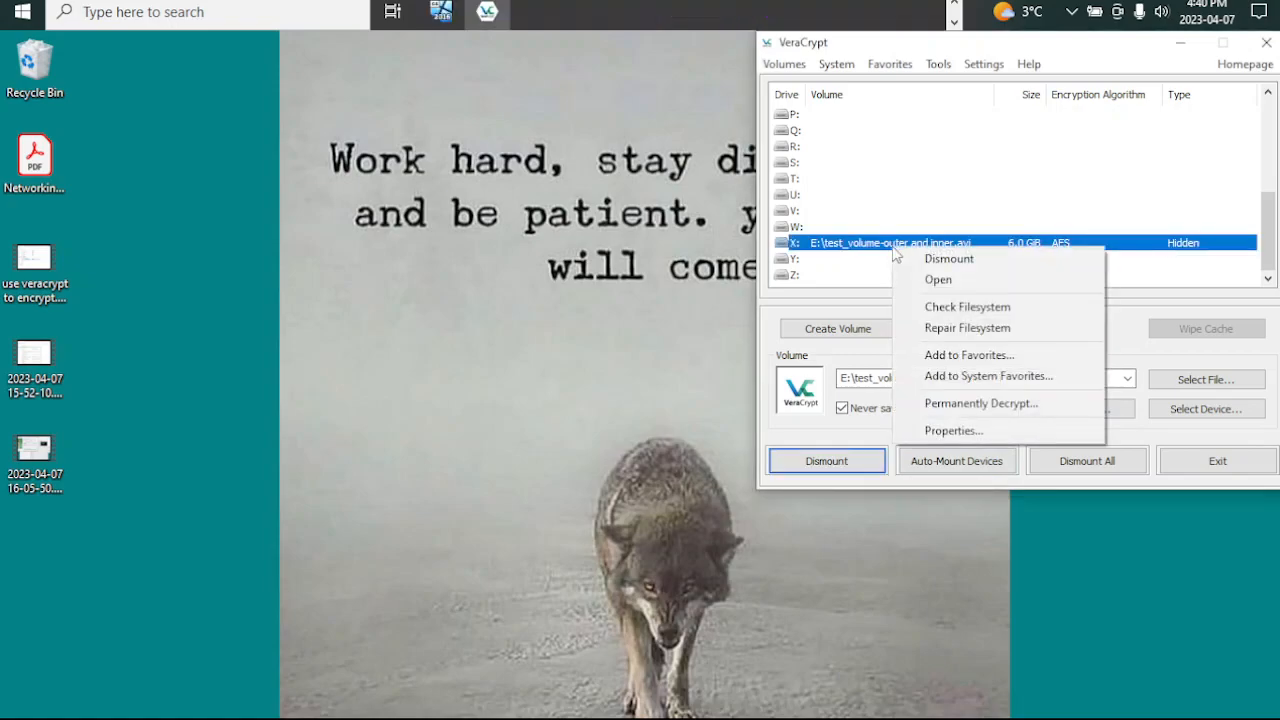
left_click(958, 281)
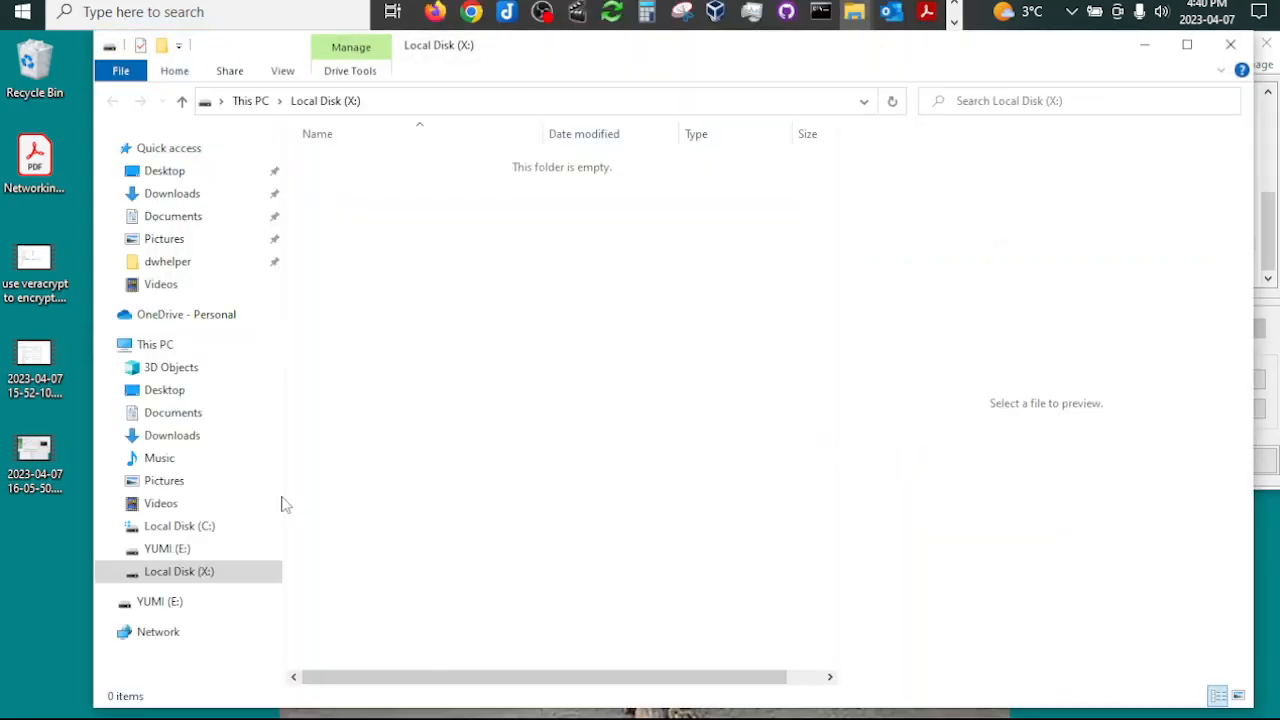
left_click(150, 344)
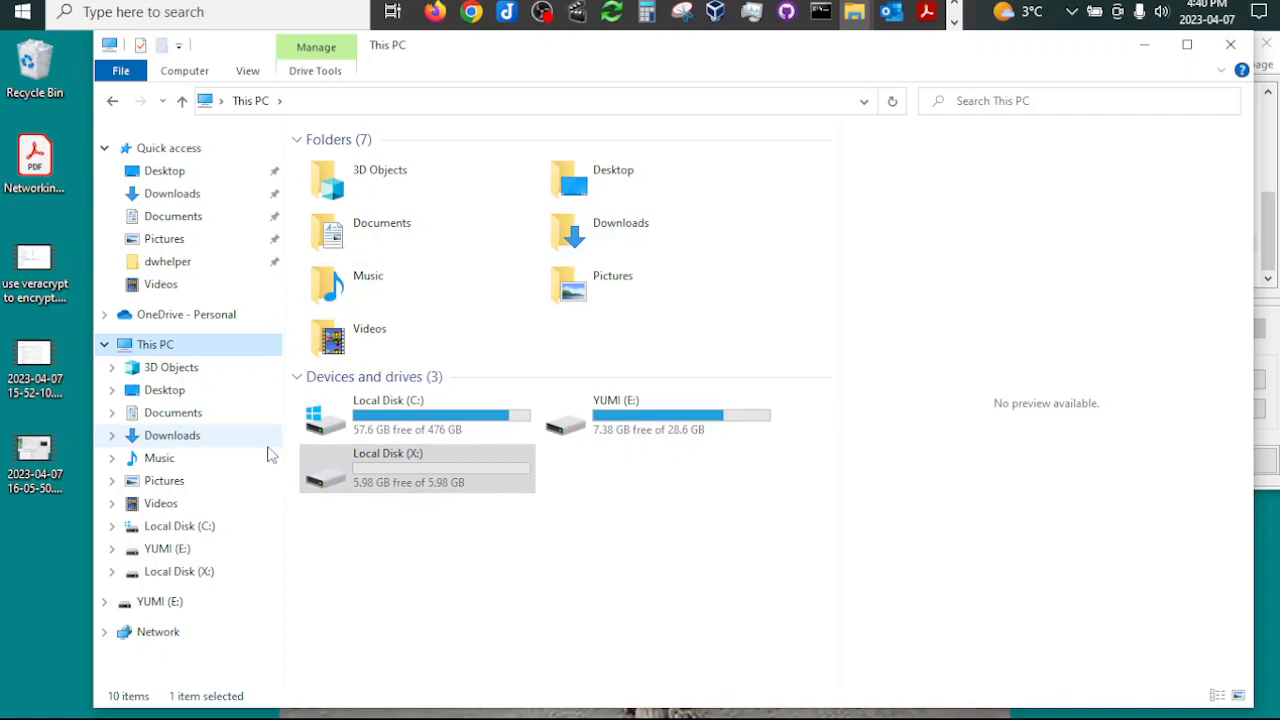
double_click(392, 469)
Step: Create a new text document named inner.txt on Local Disk (X:)
right_click(449, 363)
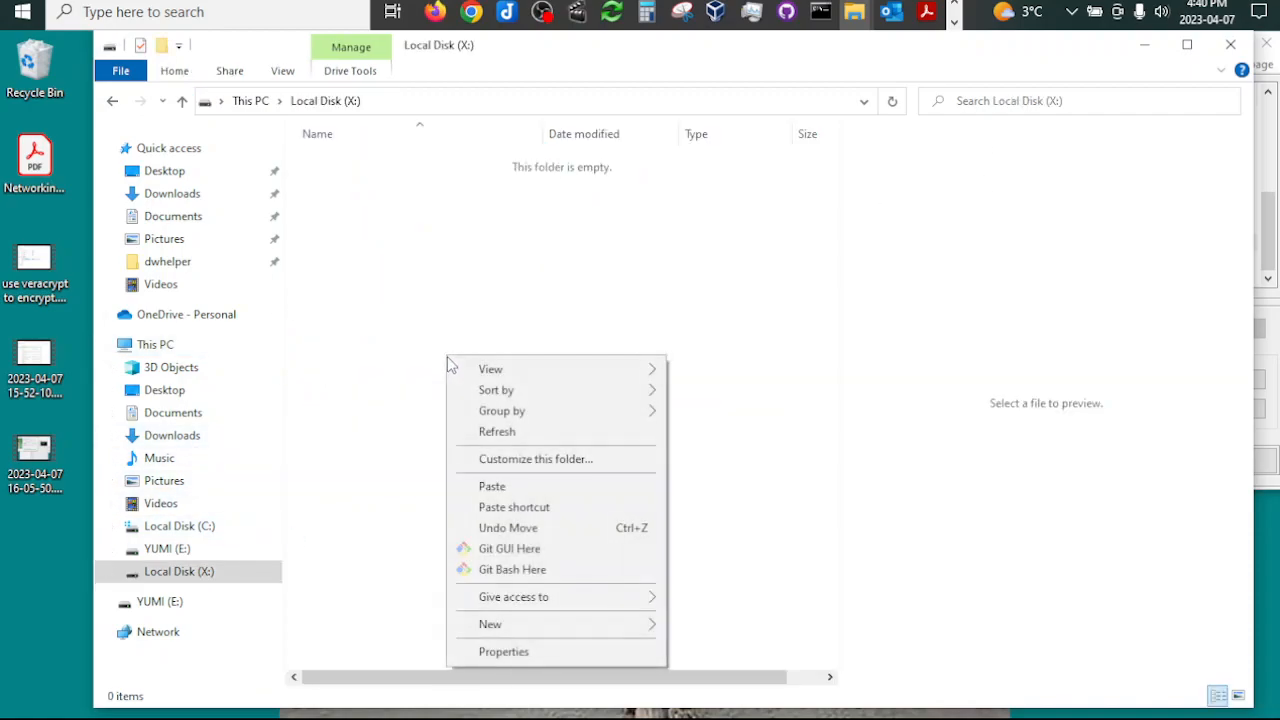
mouse_move(500, 624)
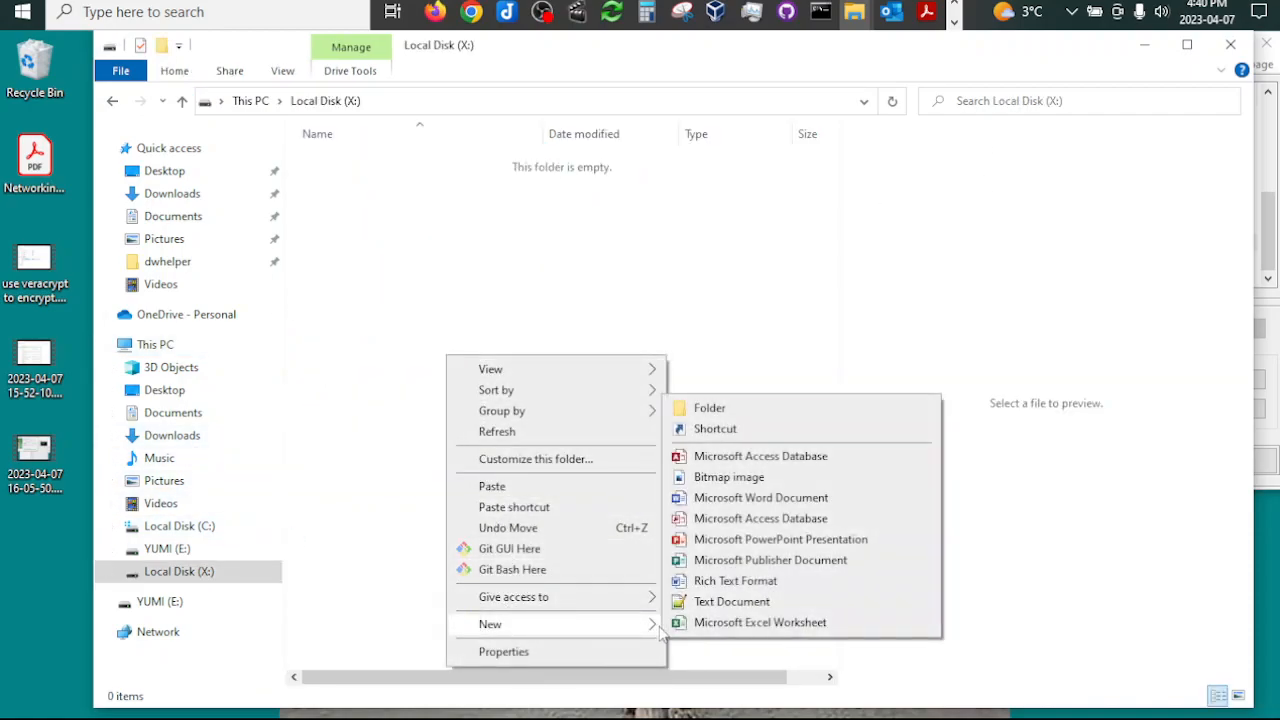
left_click(717, 603)
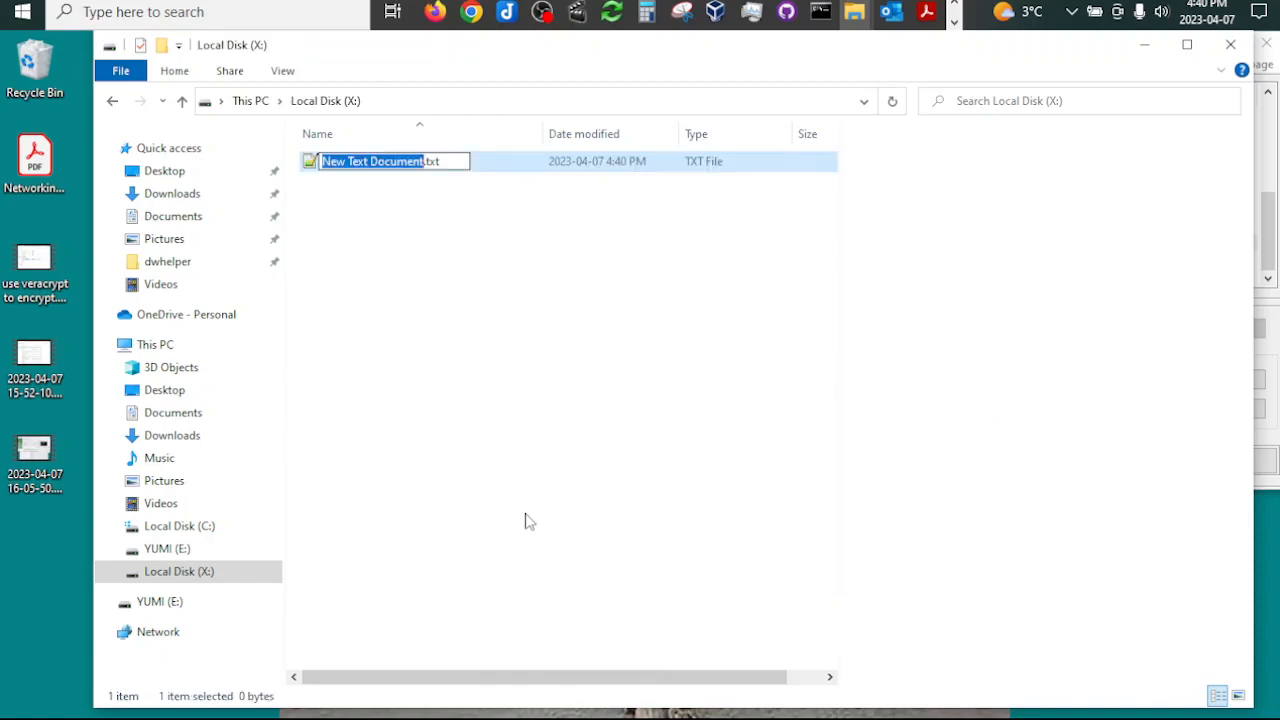
type("inner")
key("Return")
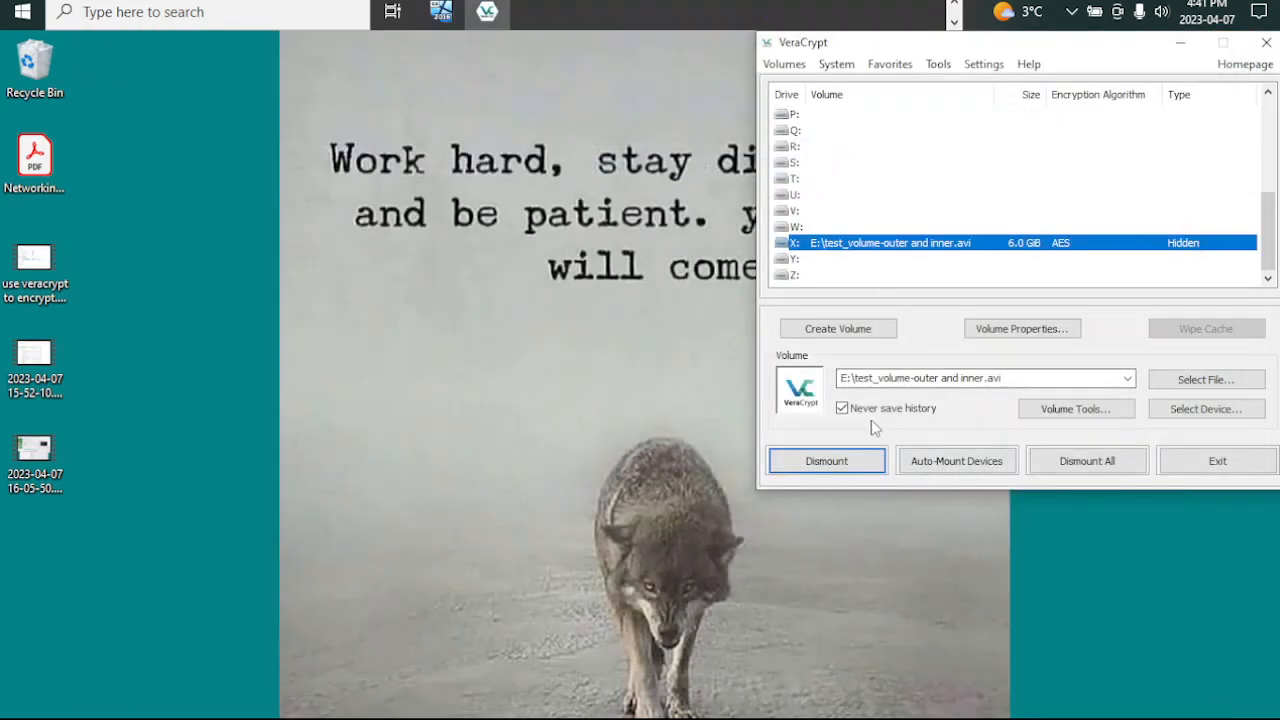
Step: Dismount the hidden volume from X: and choose test_volume-outer and inner.avi on YUMI (E:) for drive Y:
left_click(826, 461)
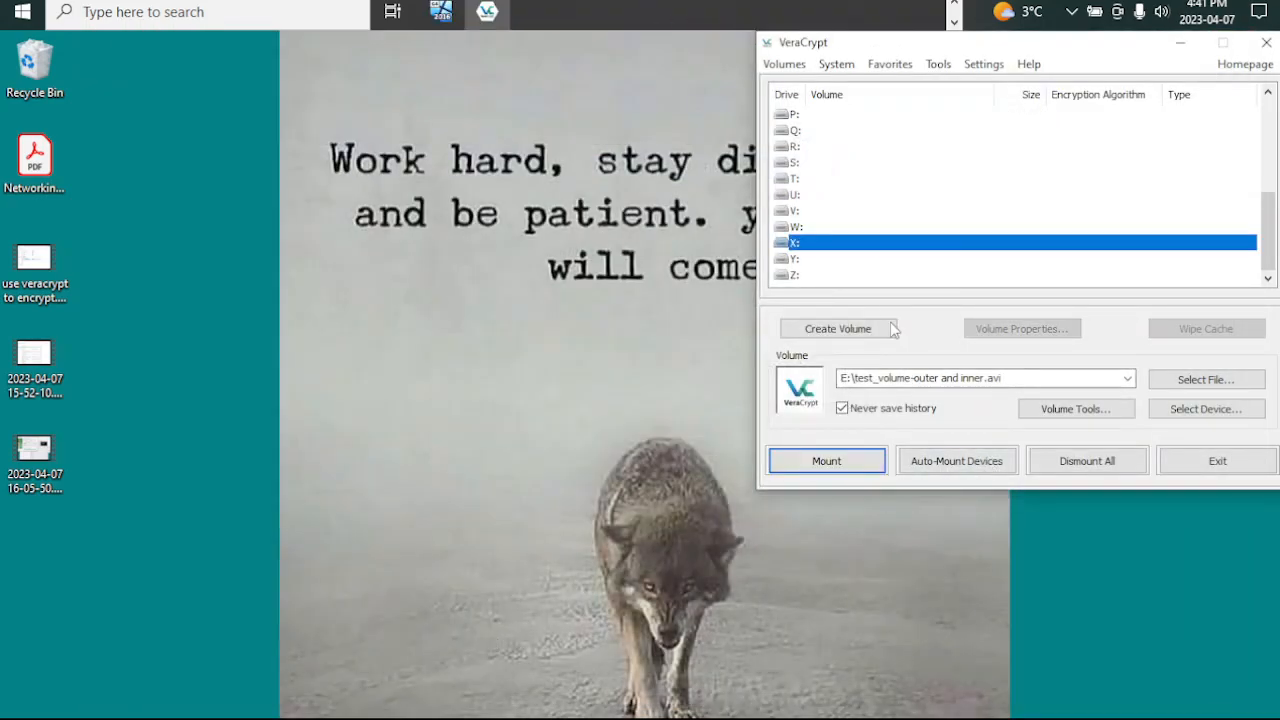
left_click(794, 259)
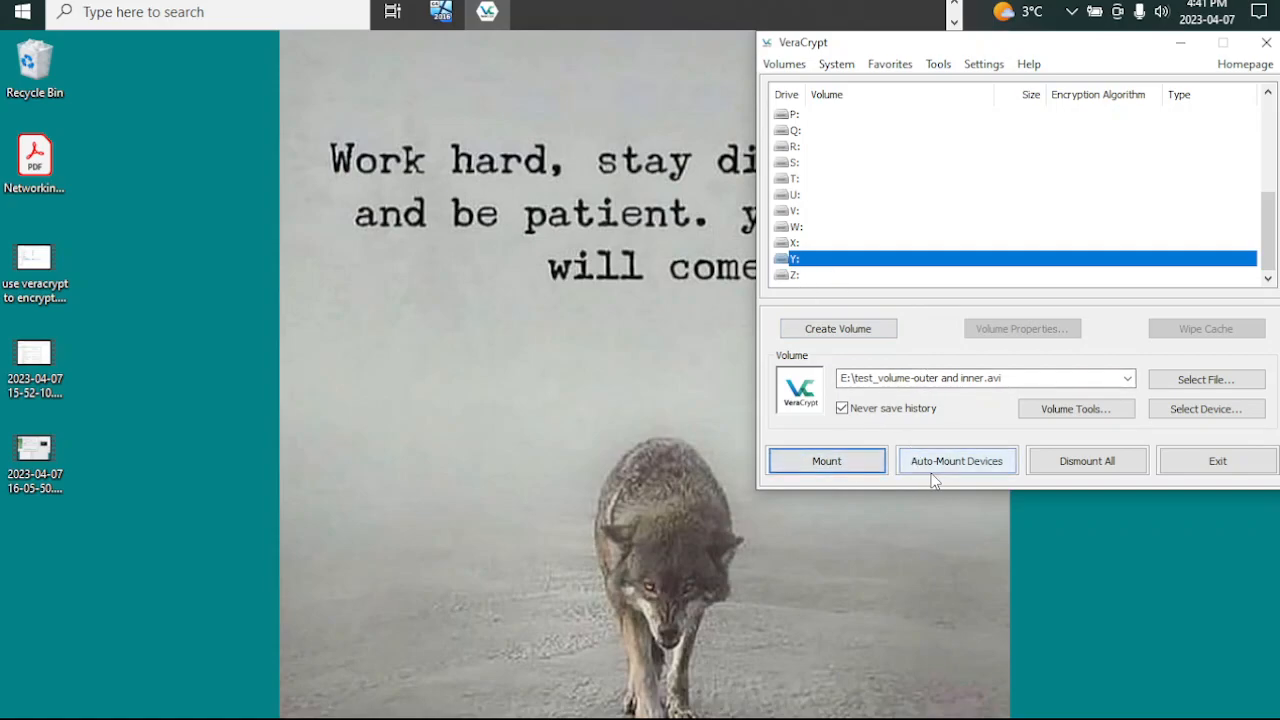
left_click(1190, 381)
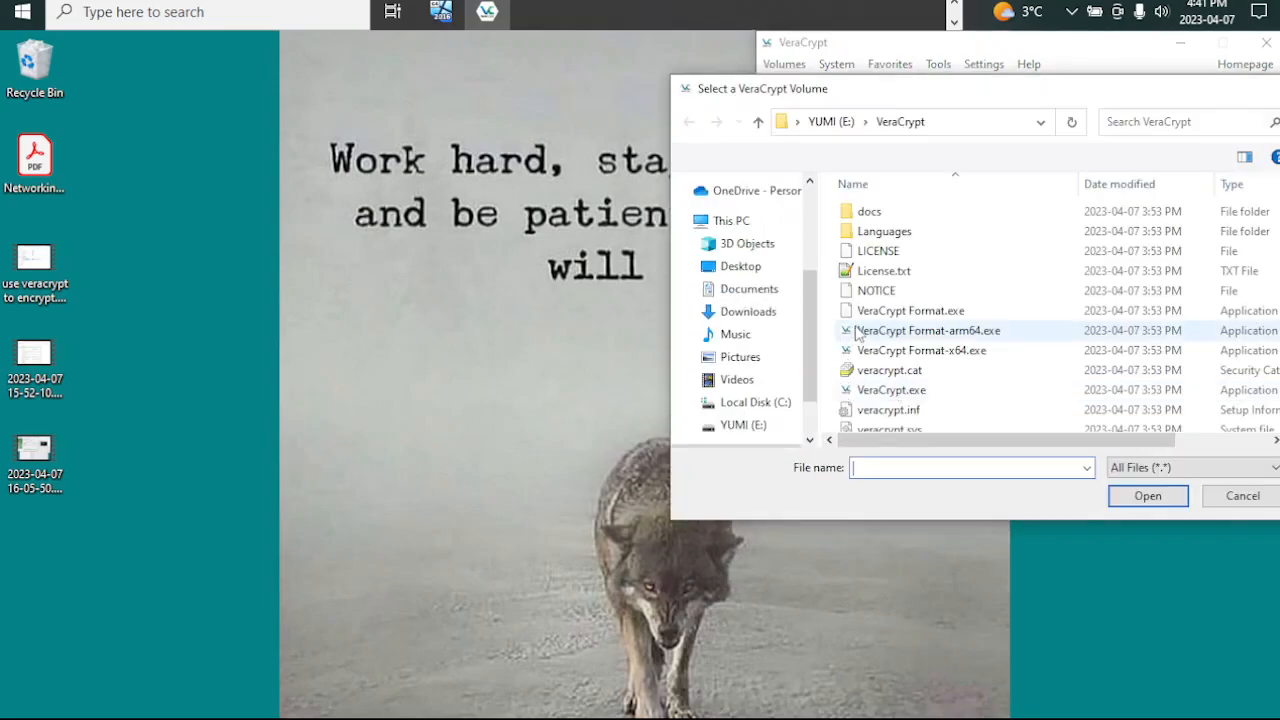
left_click(752, 425)
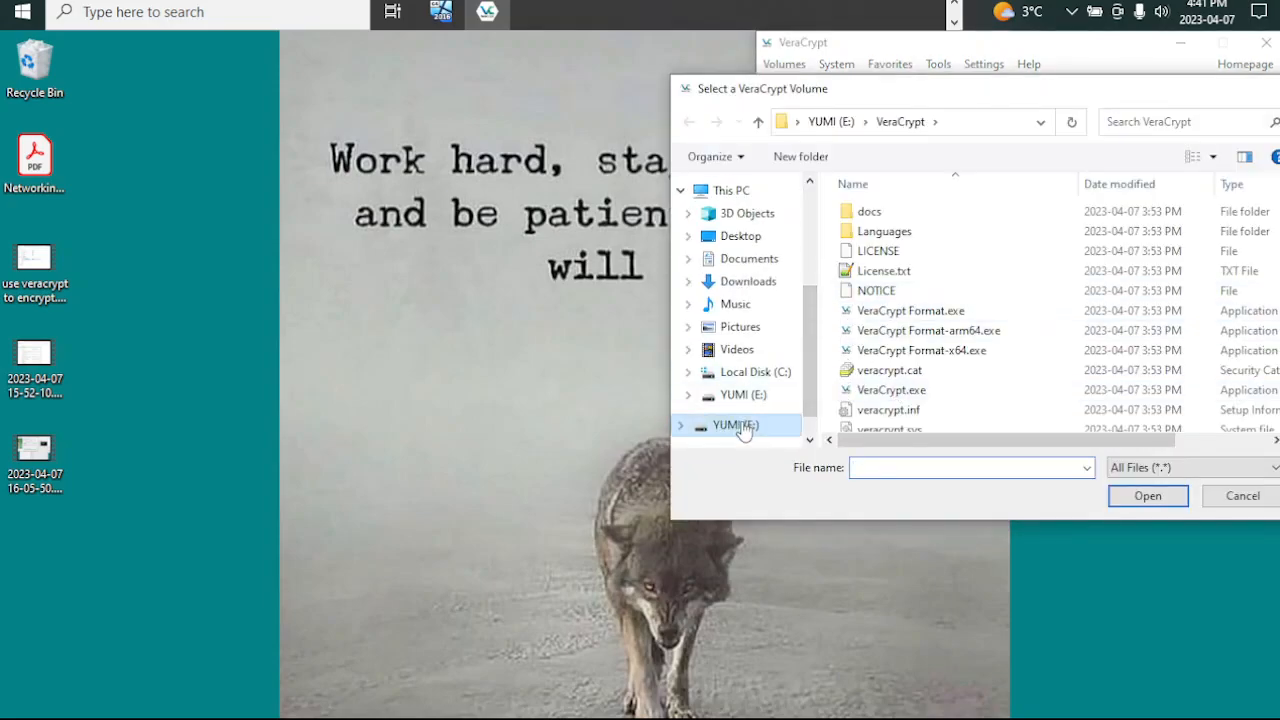
left_click(886, 334)
double_click(885, 336)
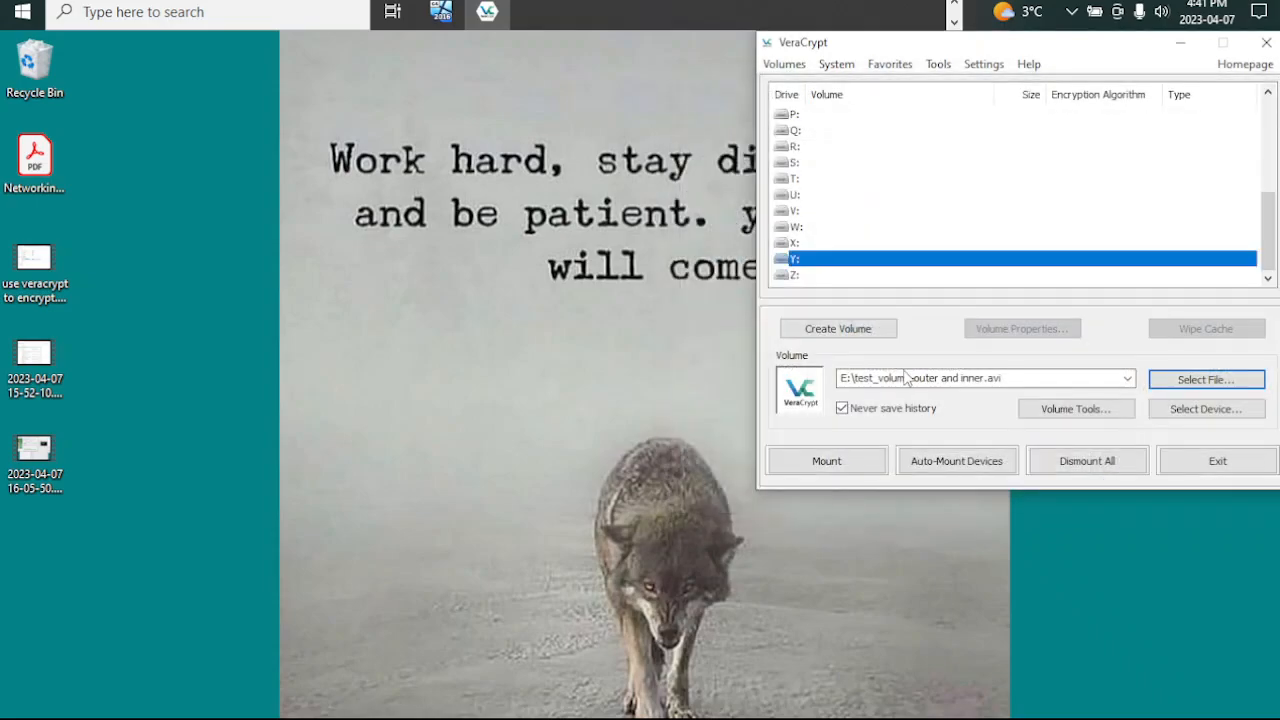
Step: Start mounting to Y:, enter the outer volume's password, enable keyfiles and add the keyfile outer from YUMI (E:)
left_click(846, 461)
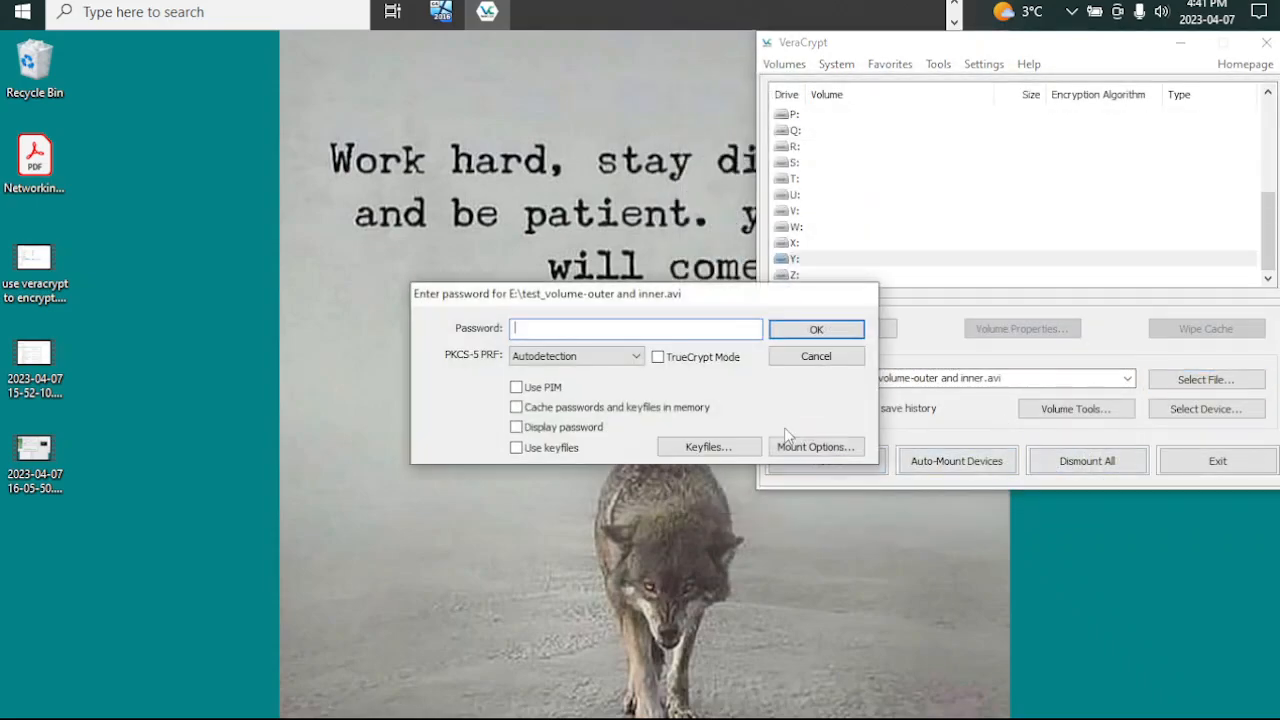
type("1")
left_click(517, 447)
left_click(690, 447)
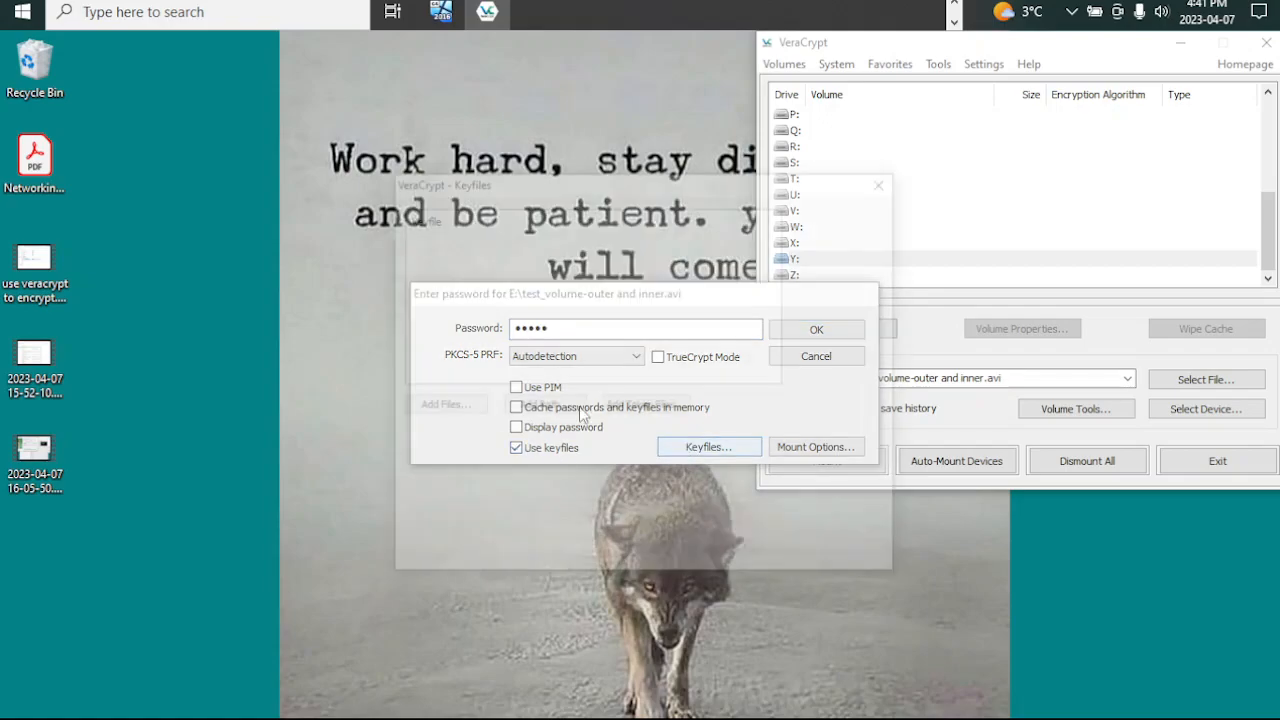
left_click(470, 406)
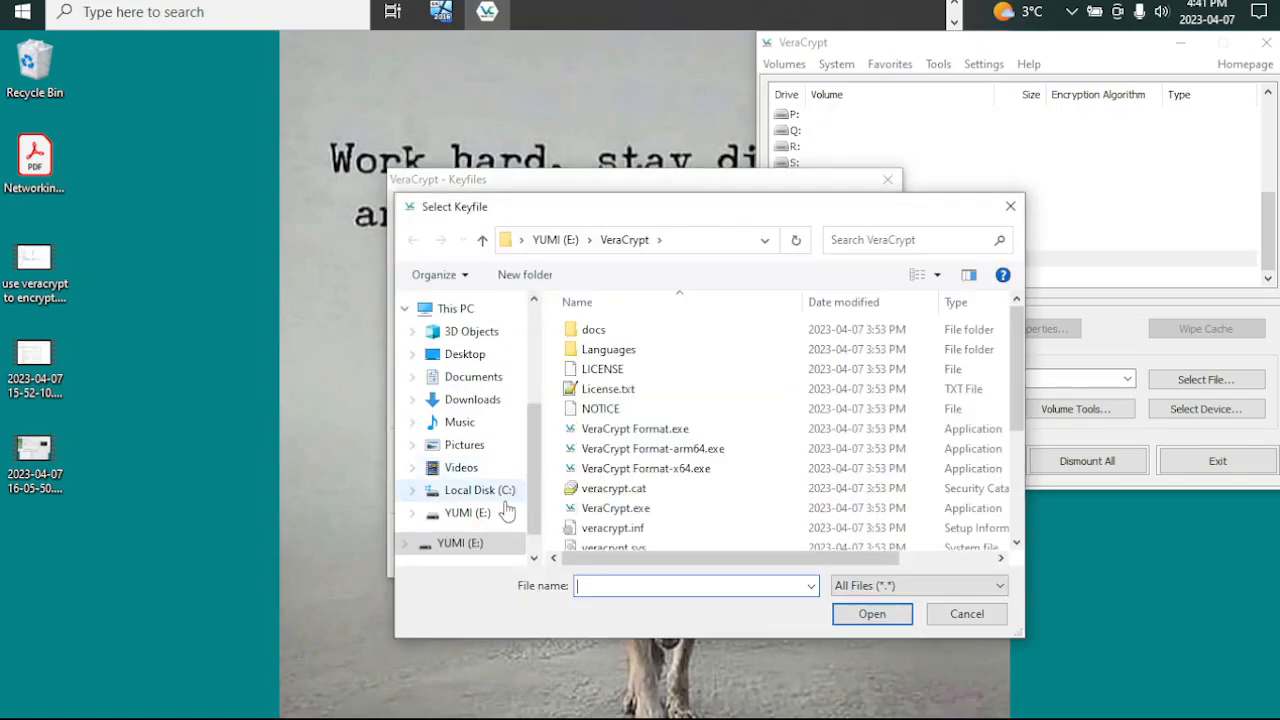
left_click(475, 545)
double_click(597, 428)
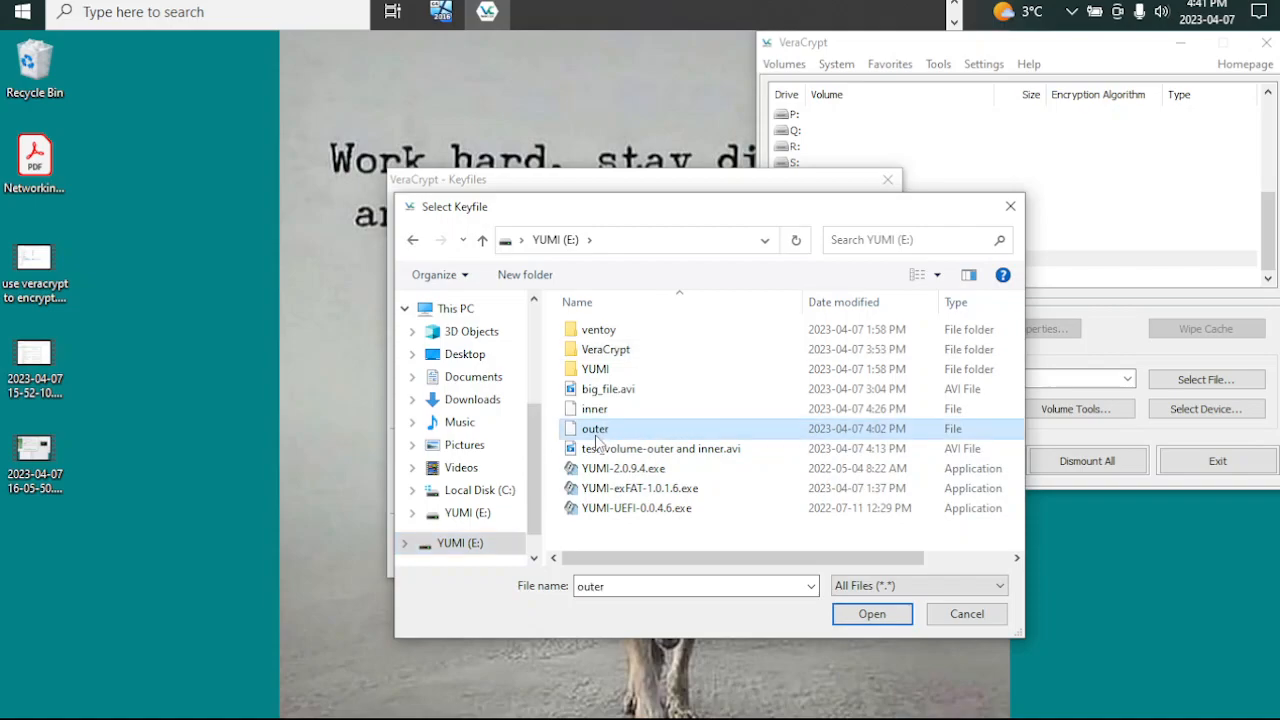
left_click(836, 213)
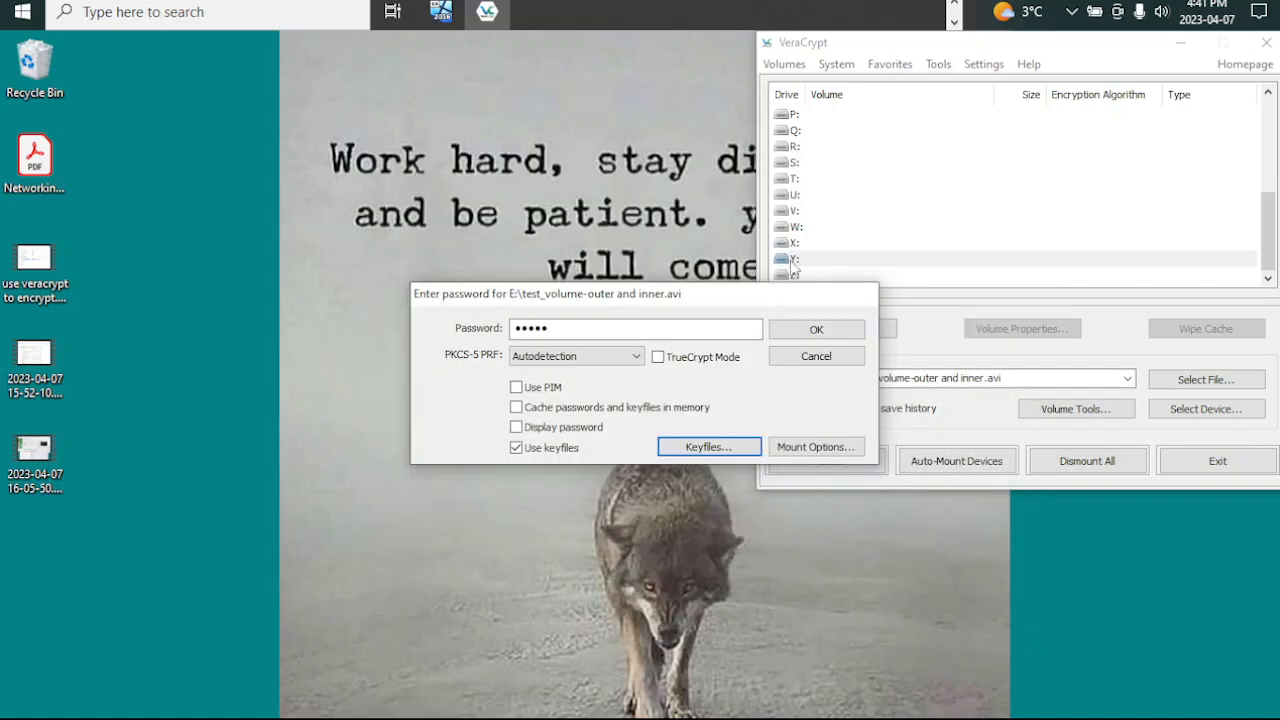
Step: Enable hidden volume protection against writes to the outer volume in the mount options and enter the hidden volume's password
left_click_drag(703, 295, 577, 58)
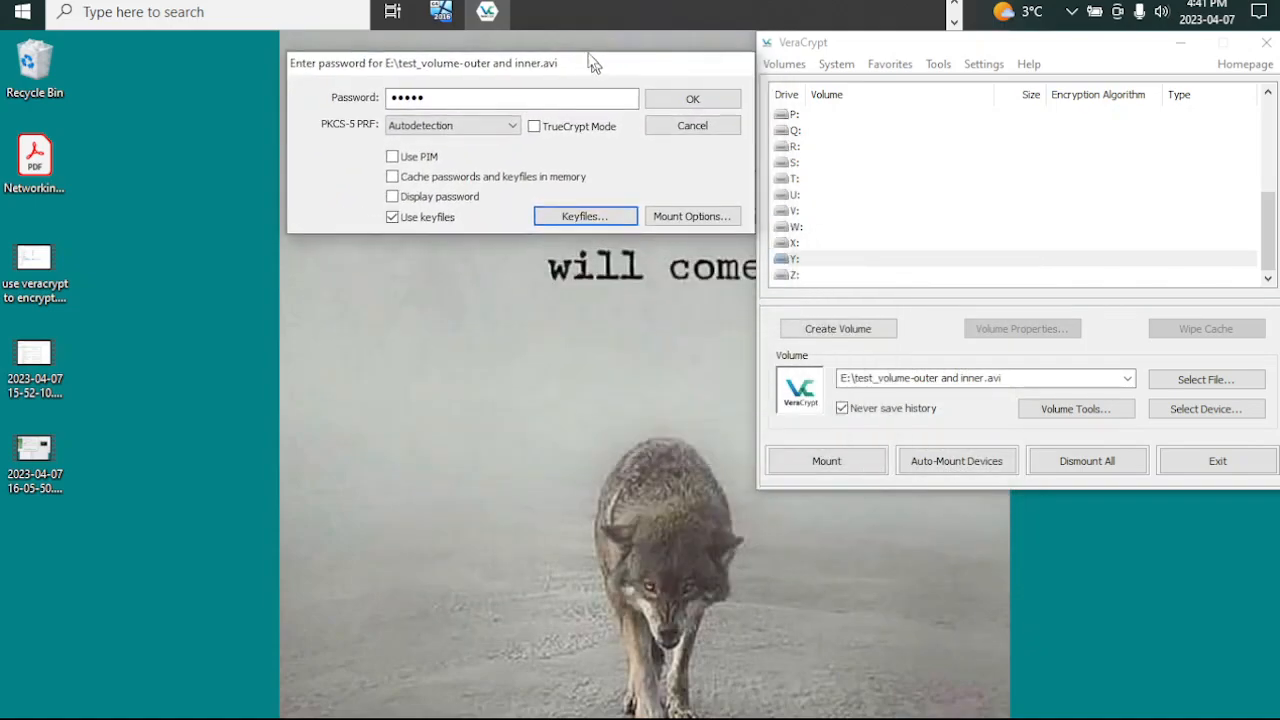
left_click(684, 210)
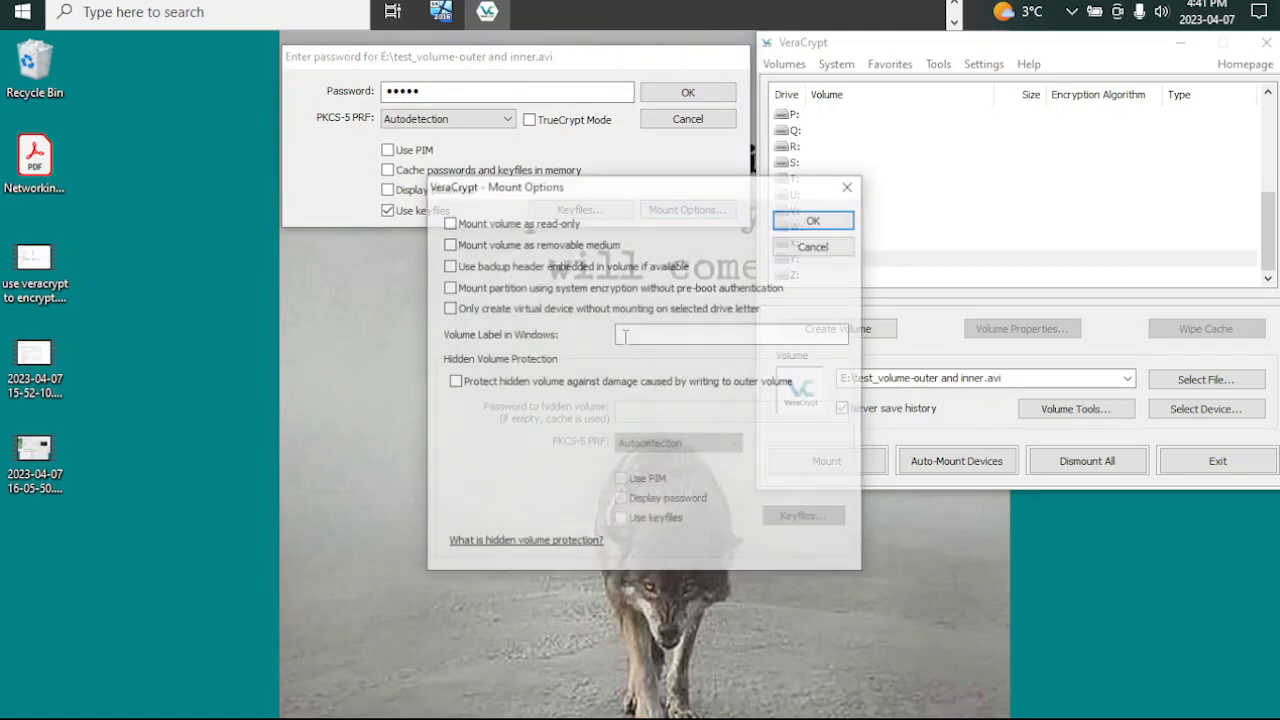
left_click(507, 384)
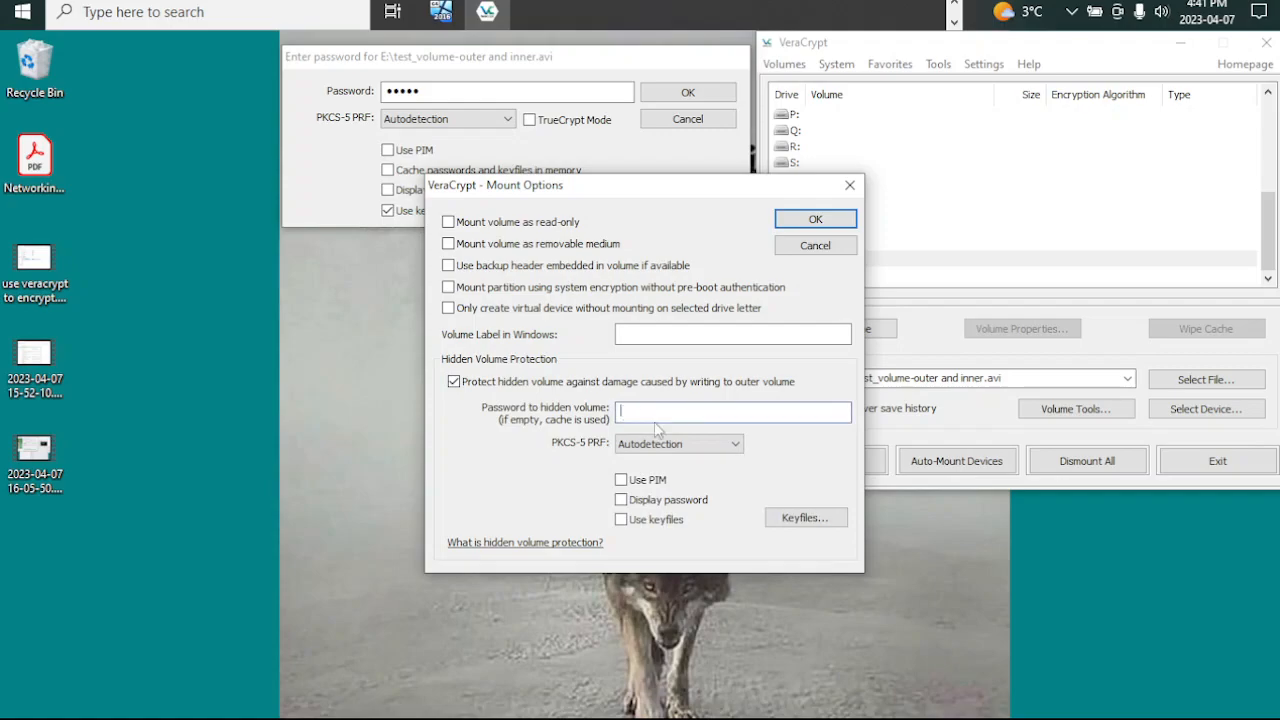
type("123")
key("BackSpace")
key("BackSpace")
key("BackSpace")
key("BackSpace")
Step: Enable keyfiles for the hidden volume protection, add the keyfile inner from YUMI (E:), and accept the mount options
left_click(636, 521)
left_click(790, 522)
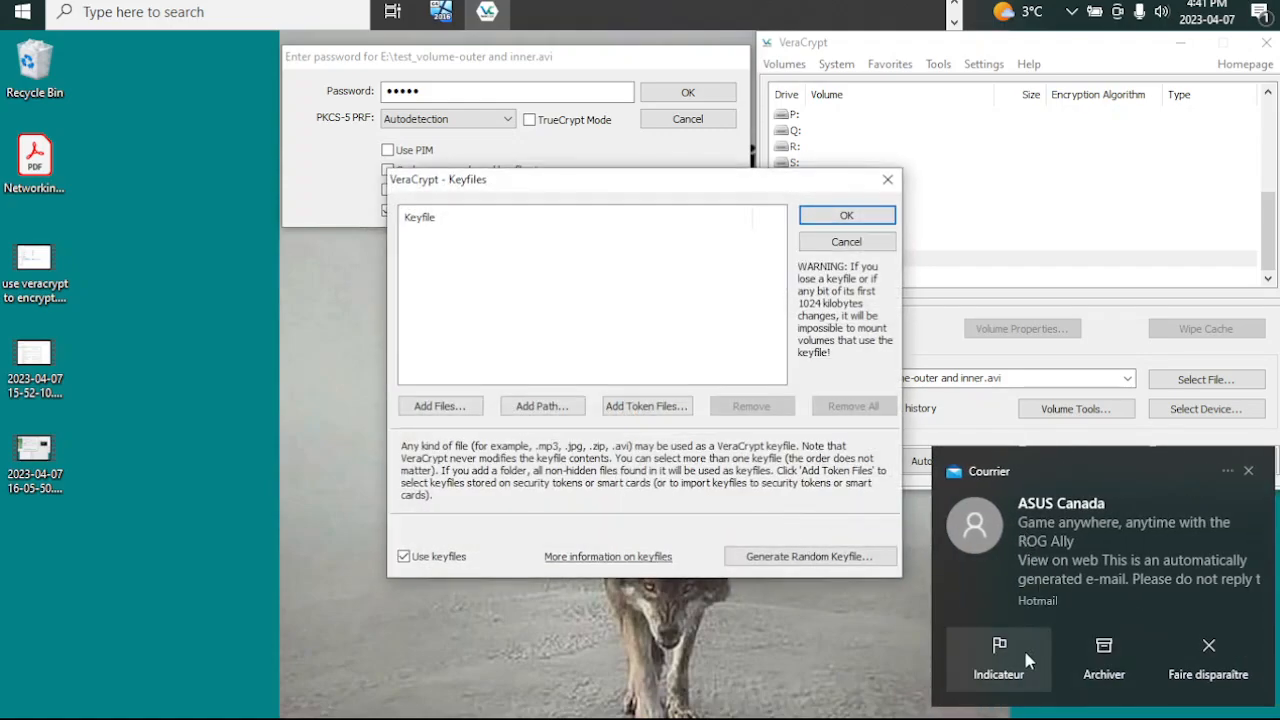
left_click(1210, 648)
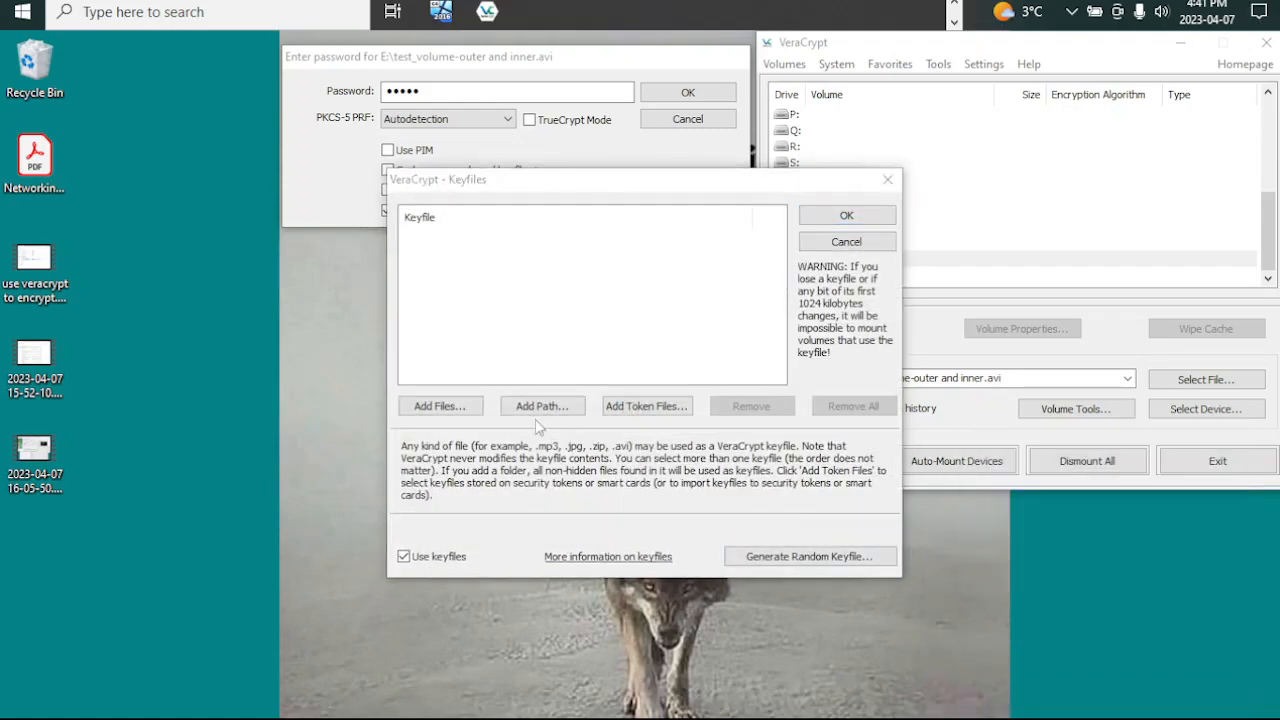
left_click(440, 406)
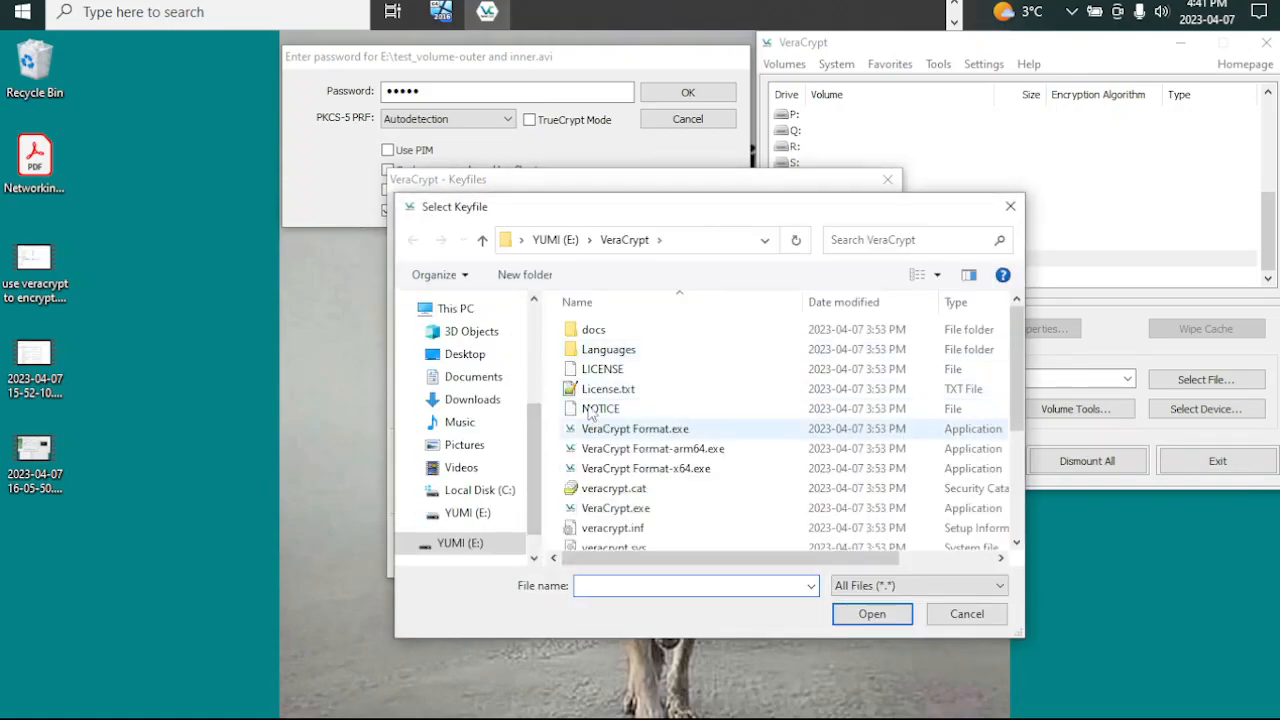
left_click(455, 521)
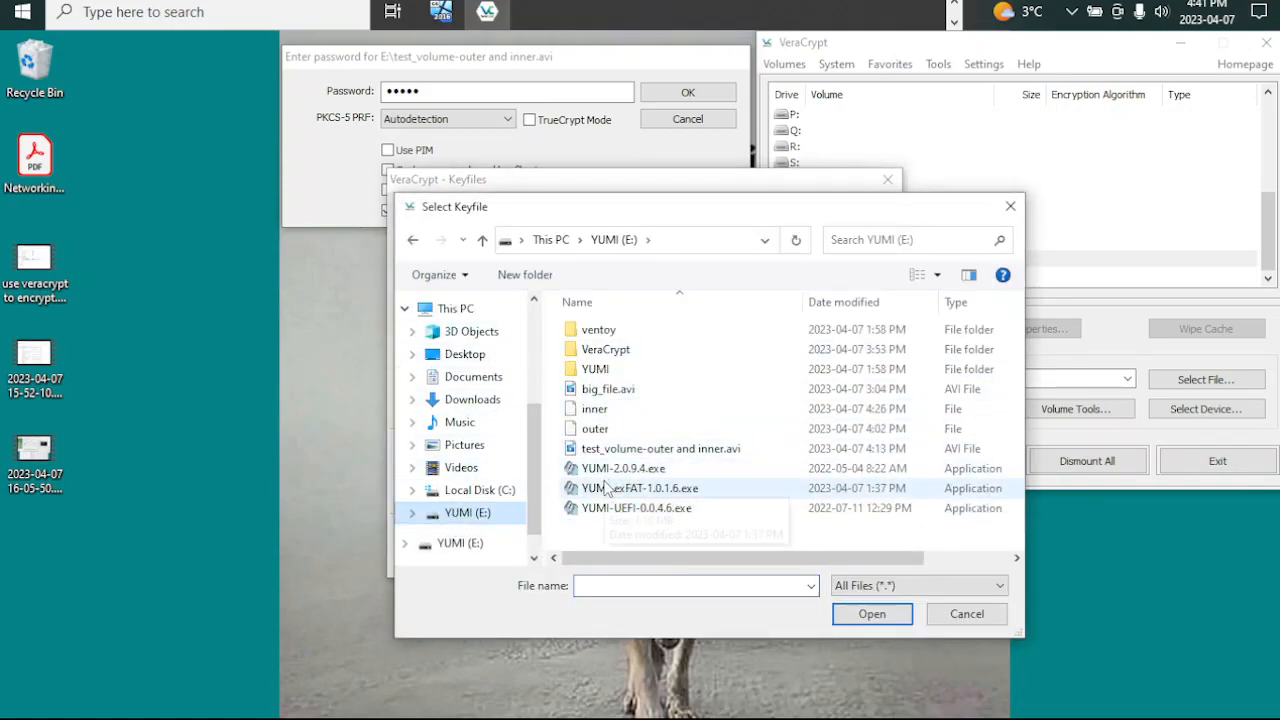
left_click(596, 411)
double_click(597, 412)
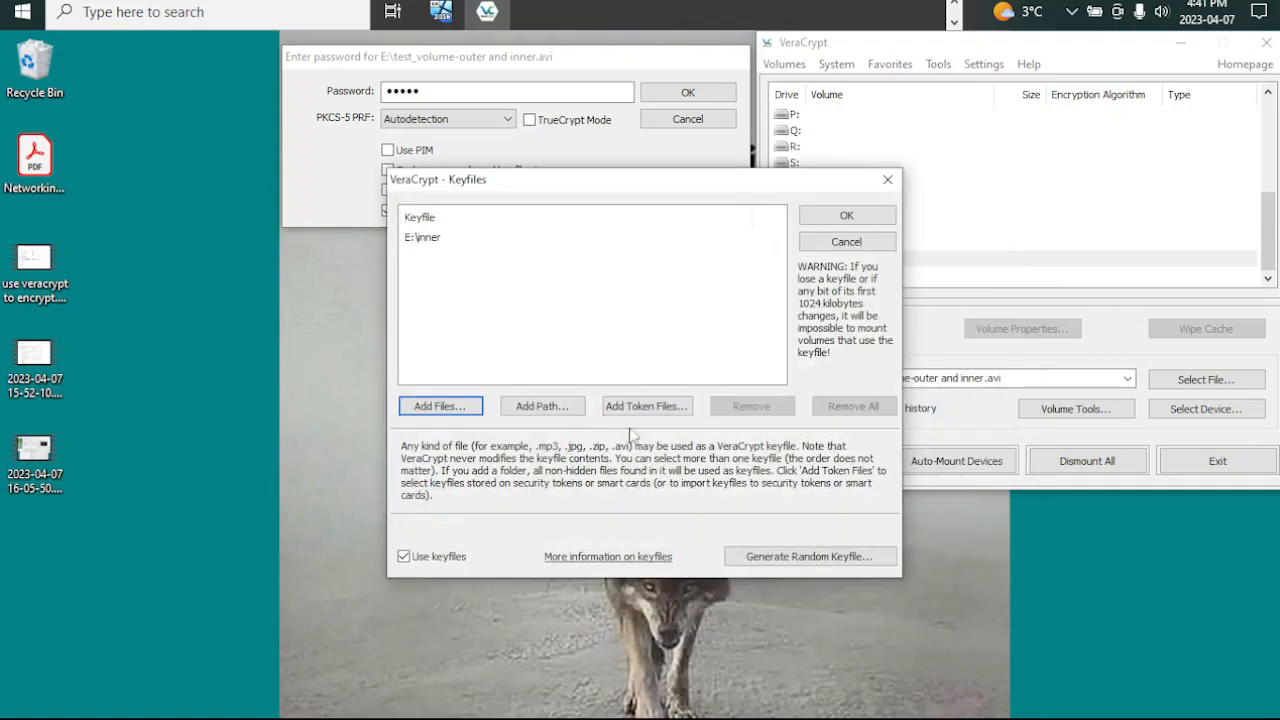
left_click(822, 222)
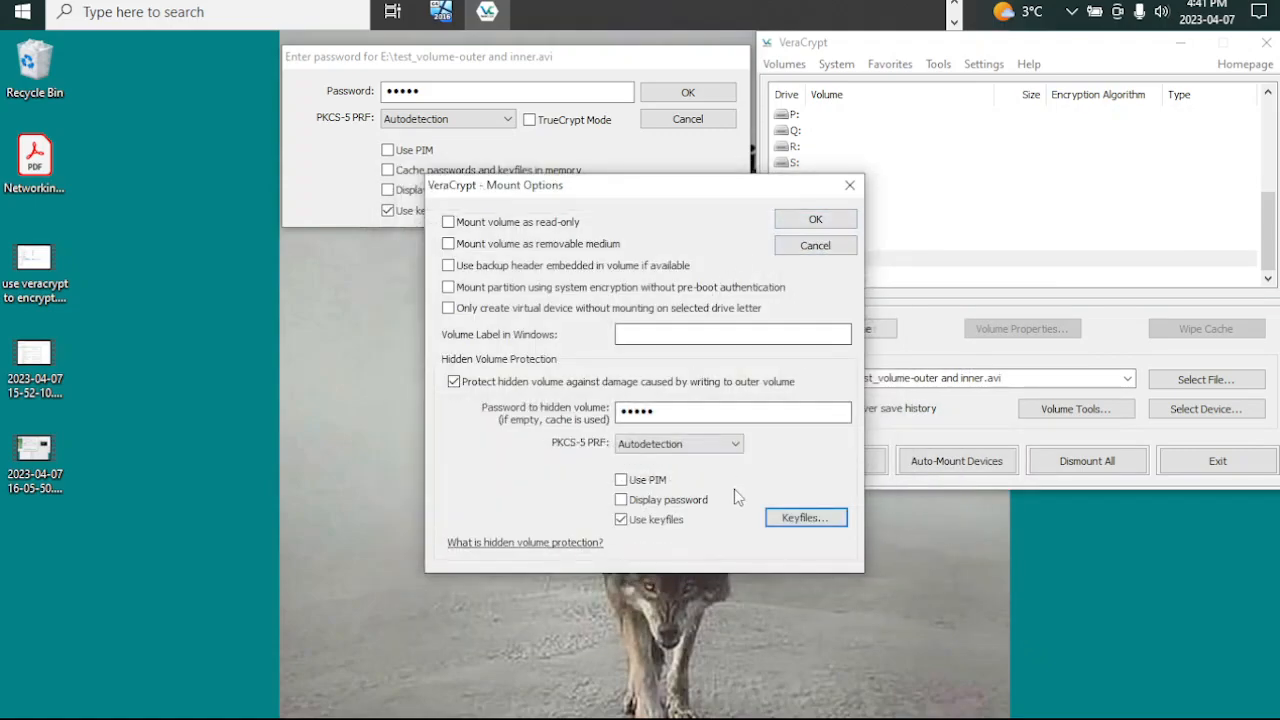
left_click(800, 219)
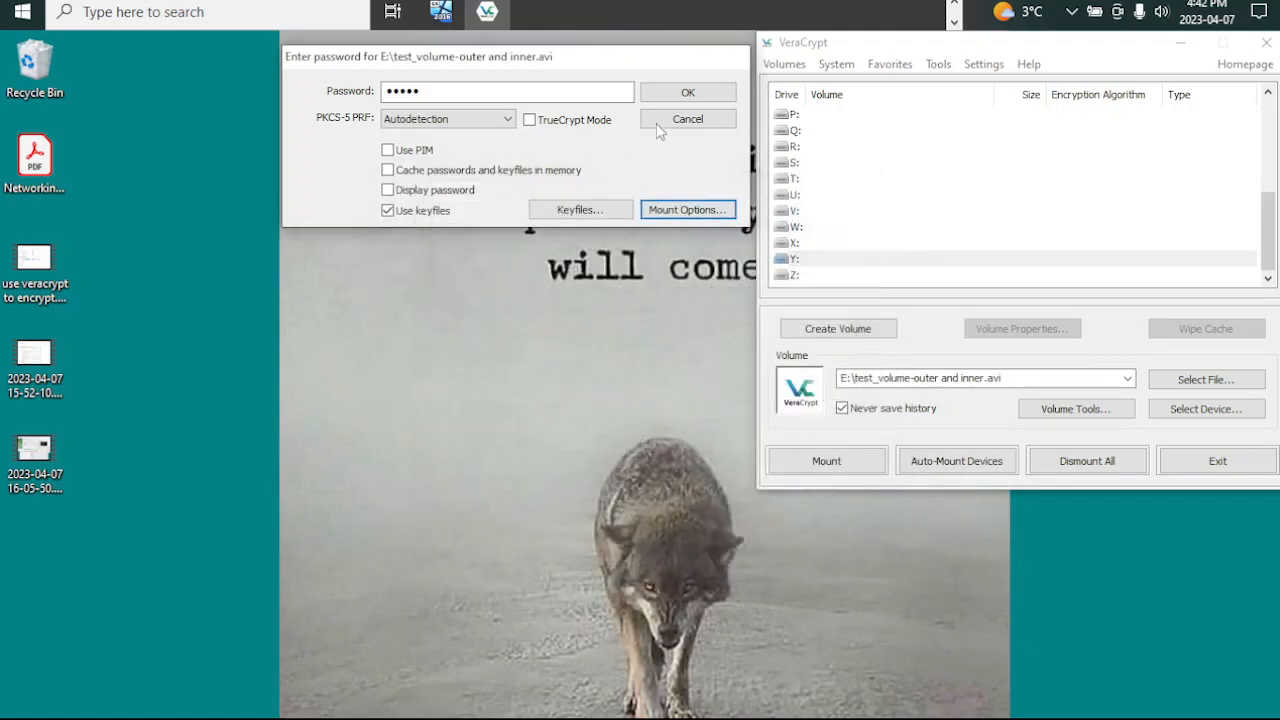
Step: Mount the outer volume of test_volume-outer and inner.avi on drive Y: with hidden volume protection
left_click(673, 96)
left_click_drag(623, 312, 519, 63)
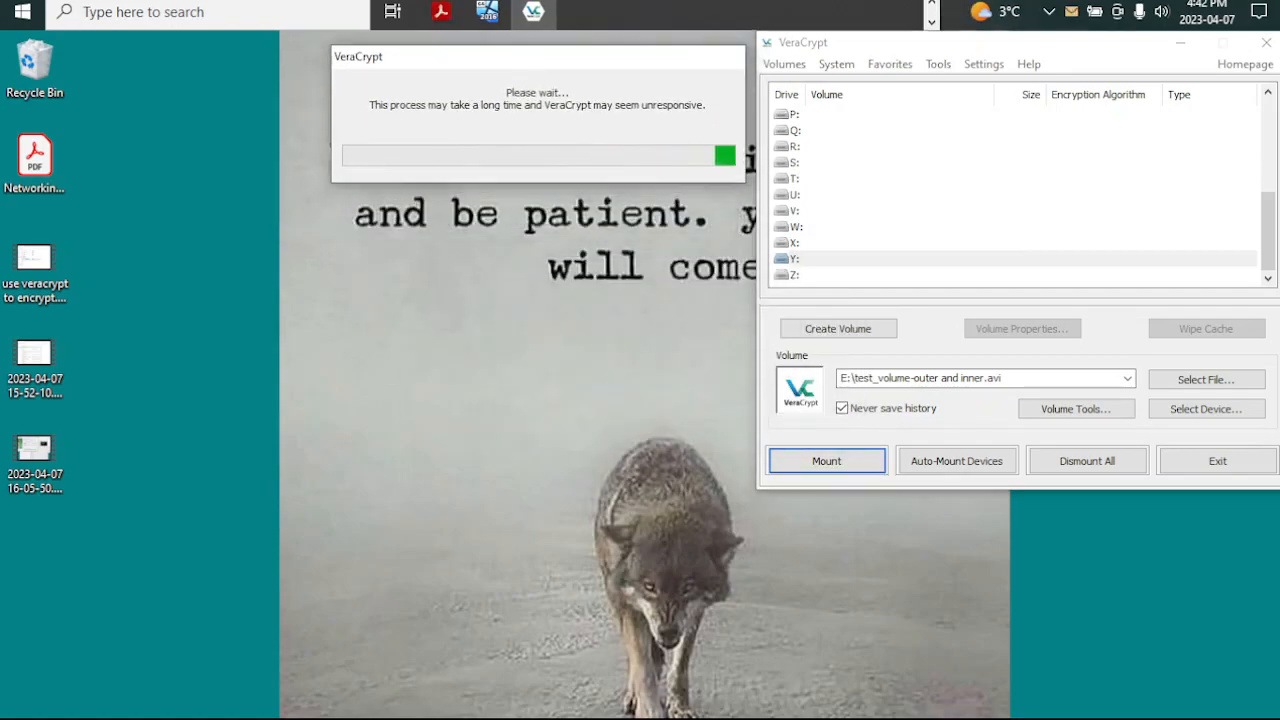
left_click_drag(545, 282, 428, 50)
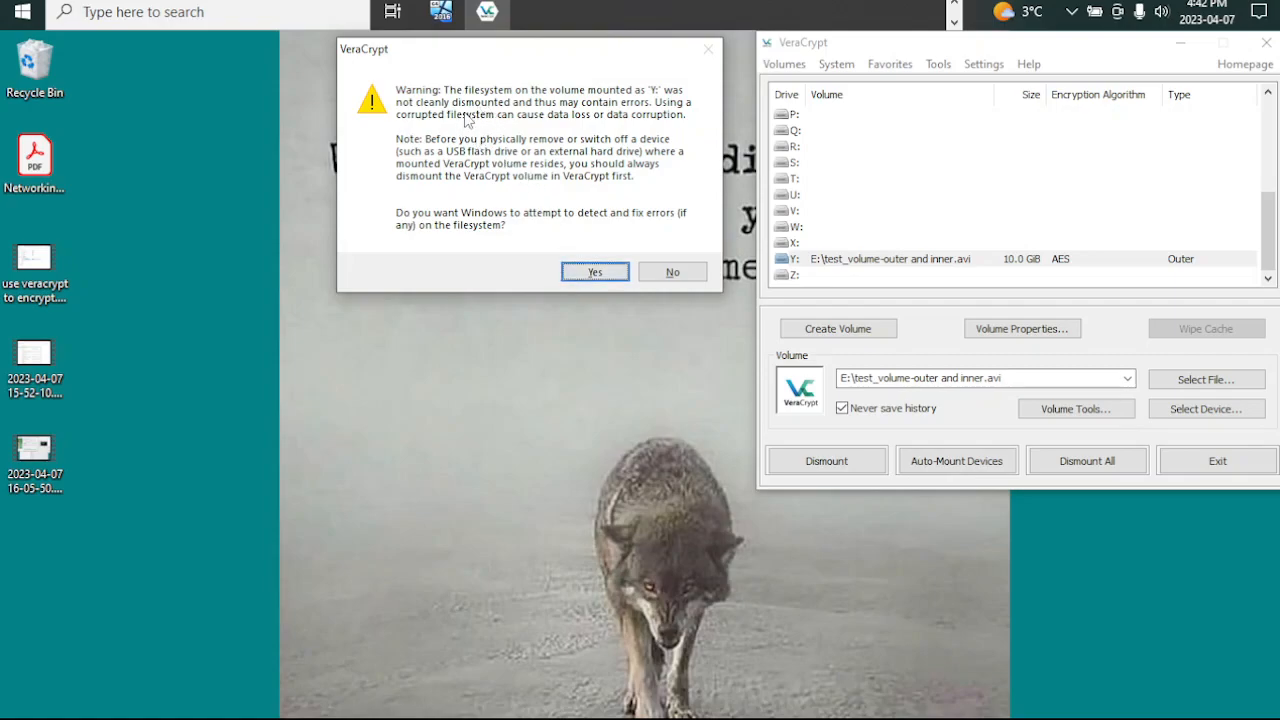
Step: Have Windows check and repair the filesystem on Y:, close the repair console, and acknowledge the hidden volume protection notice
left_click(595, 276)
left_click_drag(600, 320, 545, 262)
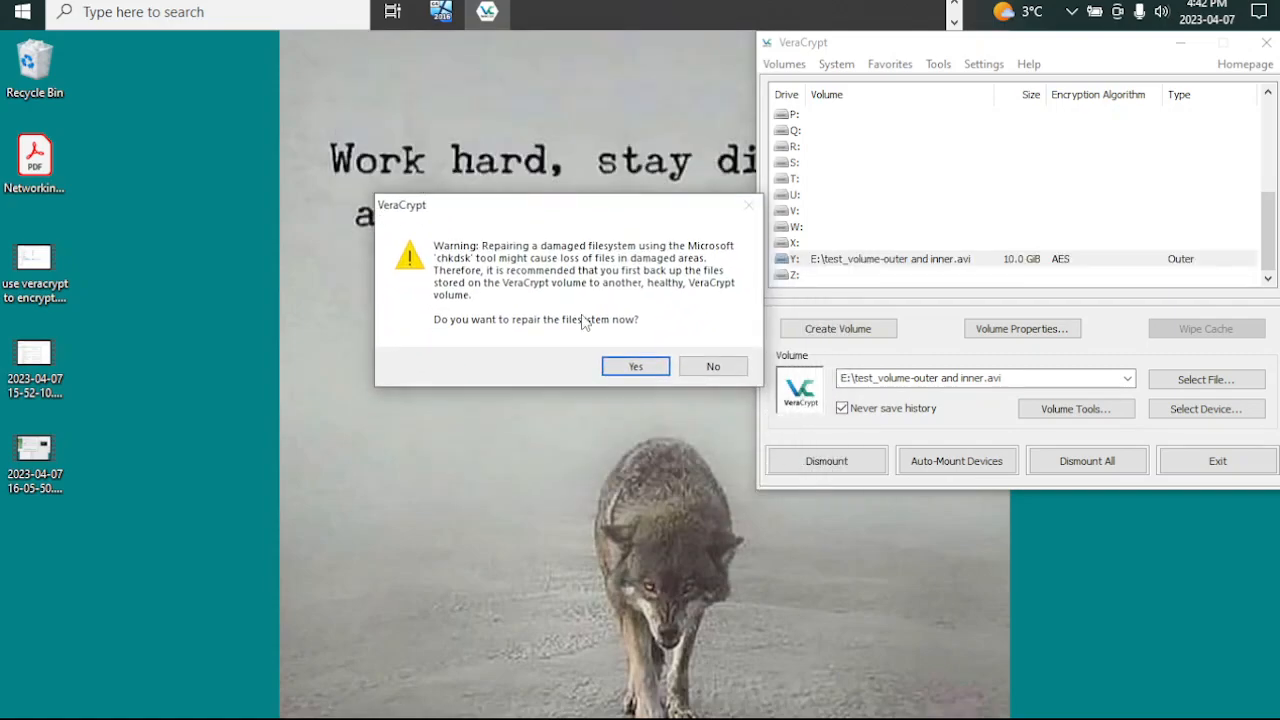
left_click(628, 366)
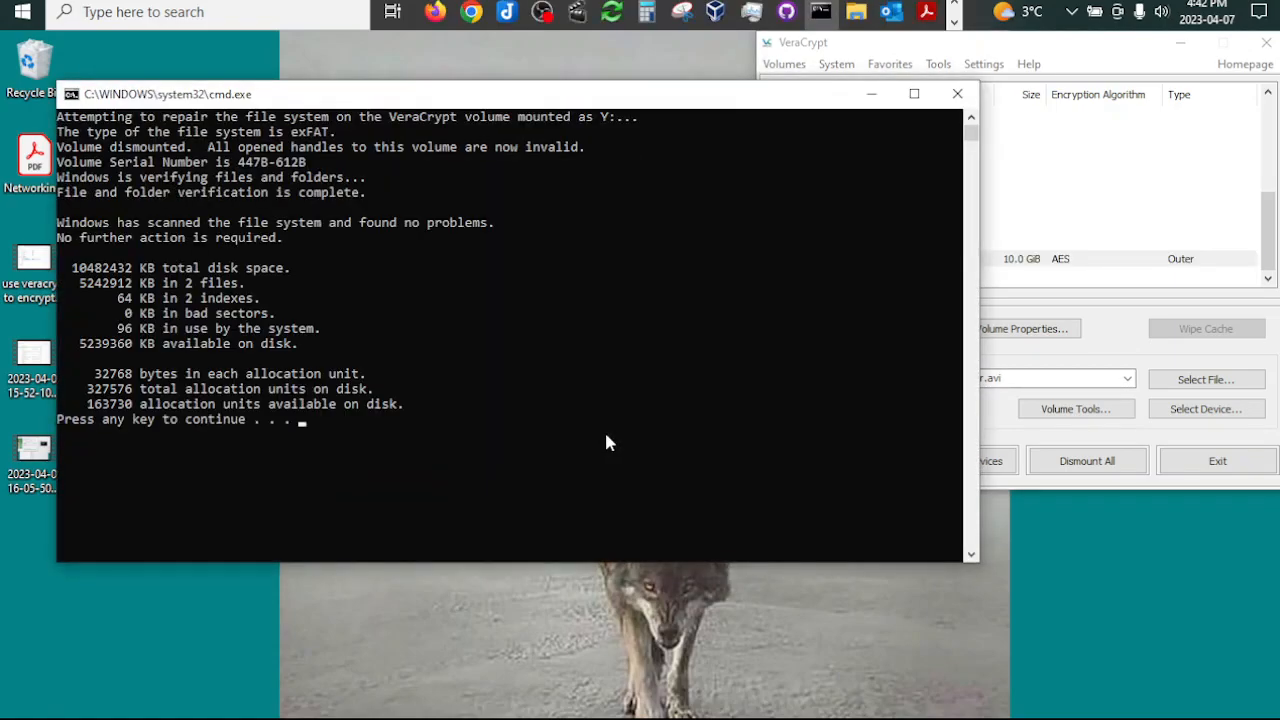
left_click(332, 436)
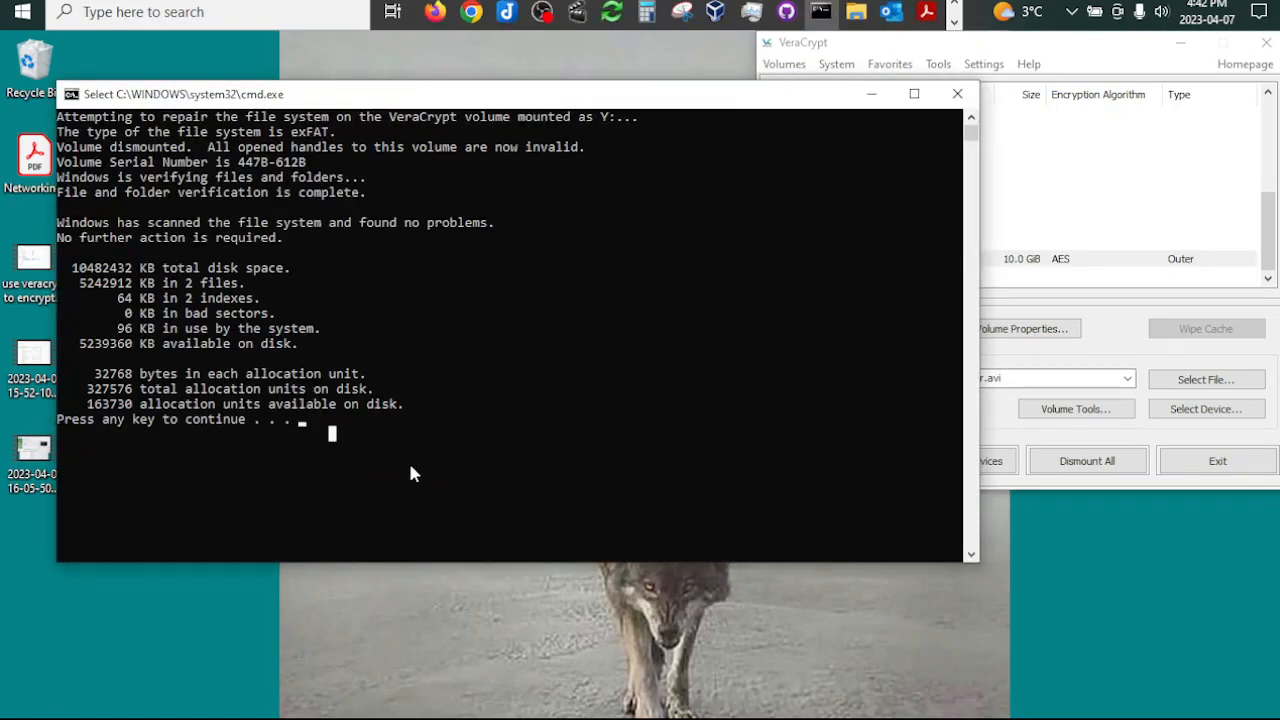
key("Escape")
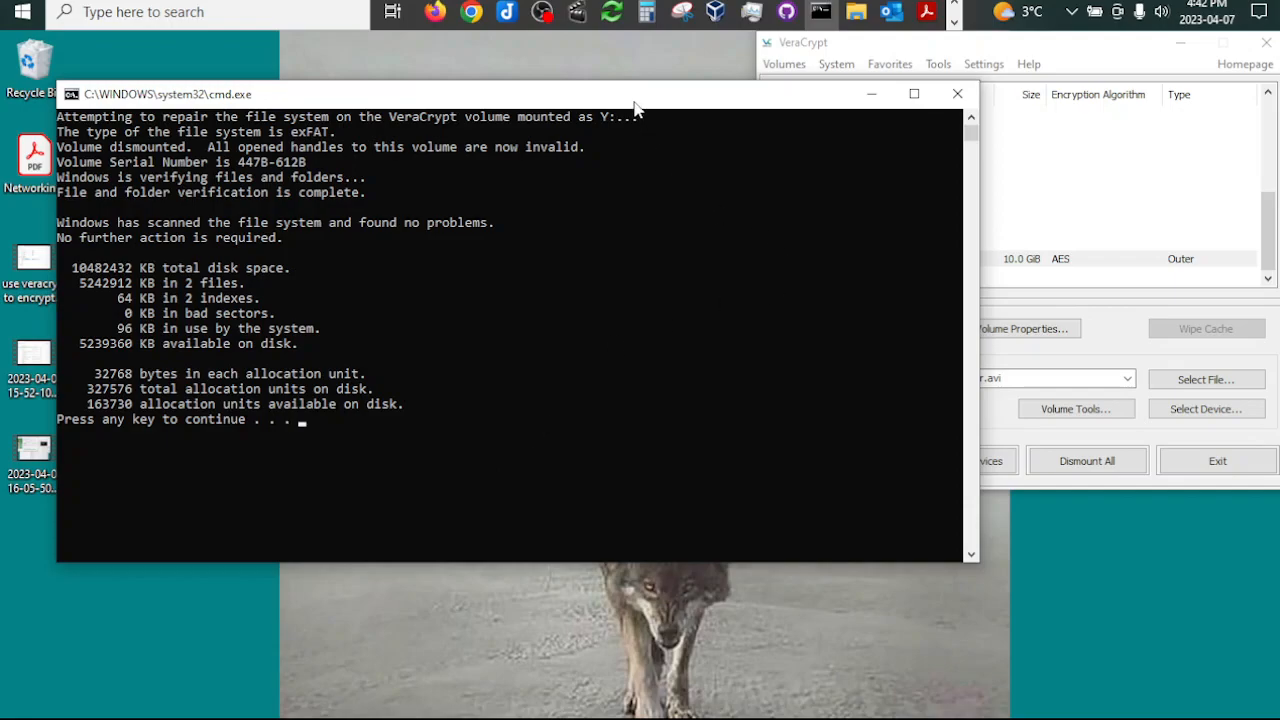
key("Return")
left_click_drag(650, 270, 552, 50)
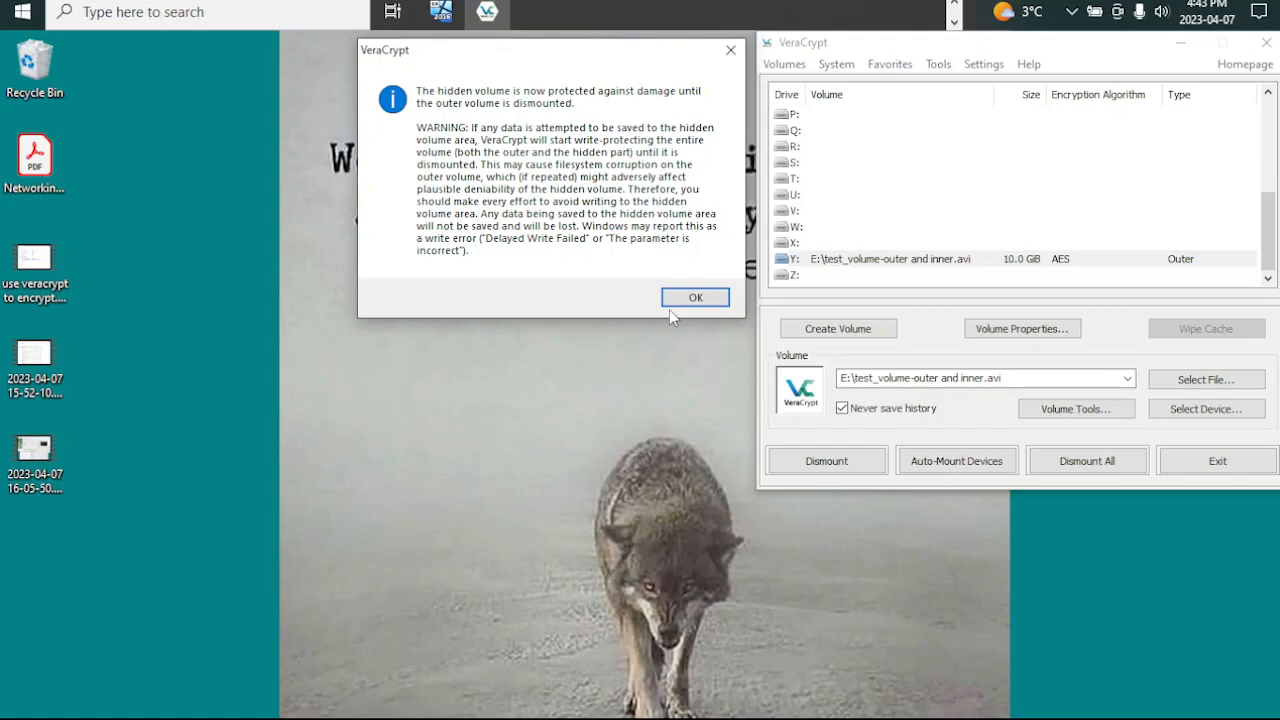
left_click(690, 305)
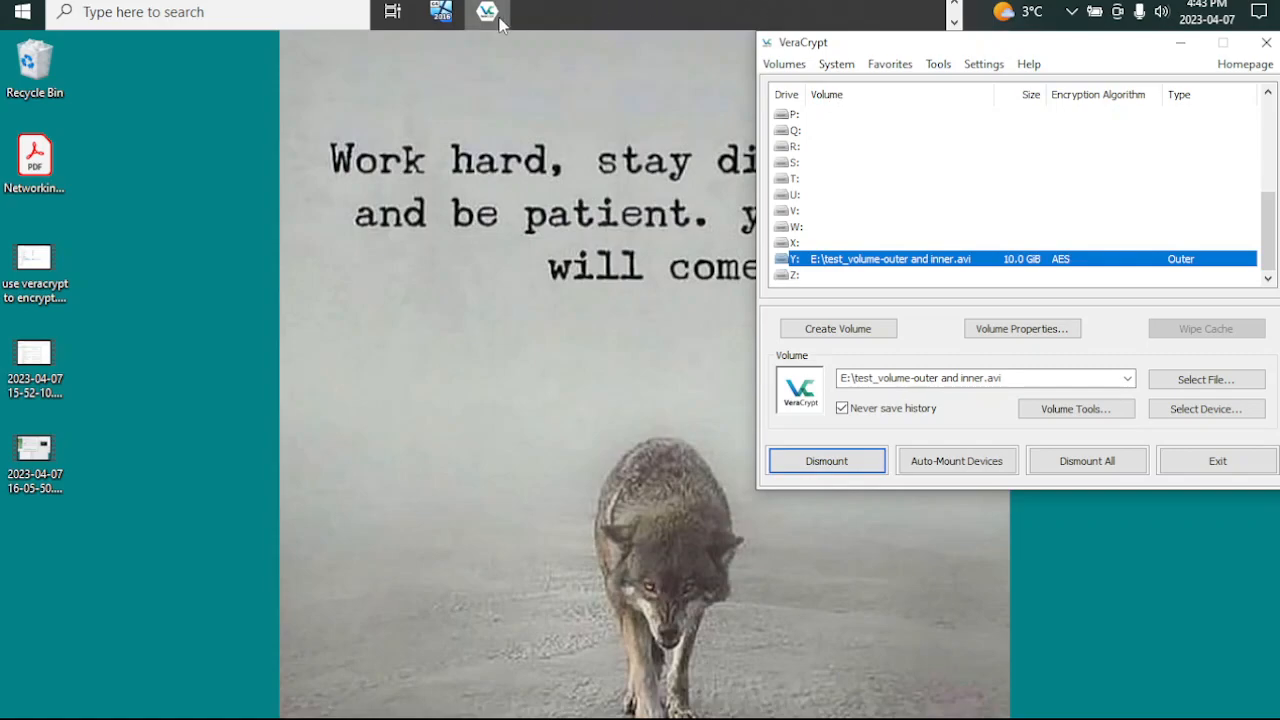
Step: Try to open the mounted outer volume Y: directly from the list of mounted drives
right_click(872, 259)
left_click(923, 300)
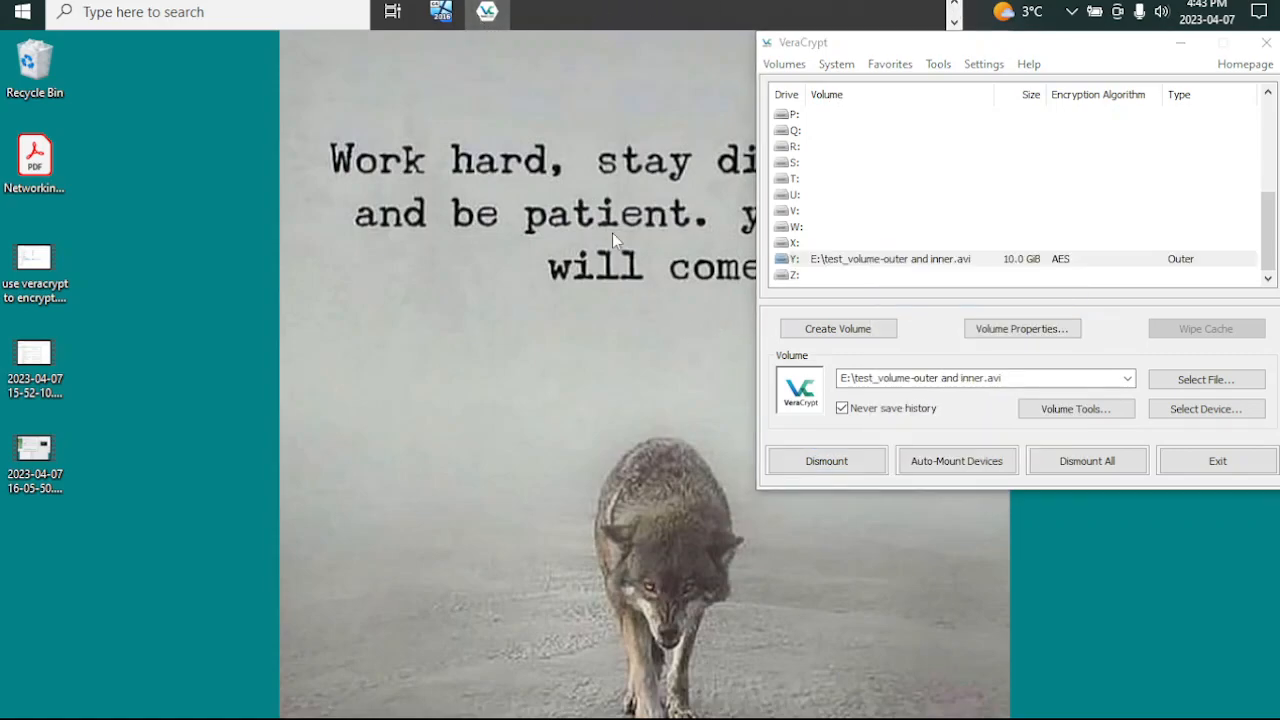
right_click(878, 261)
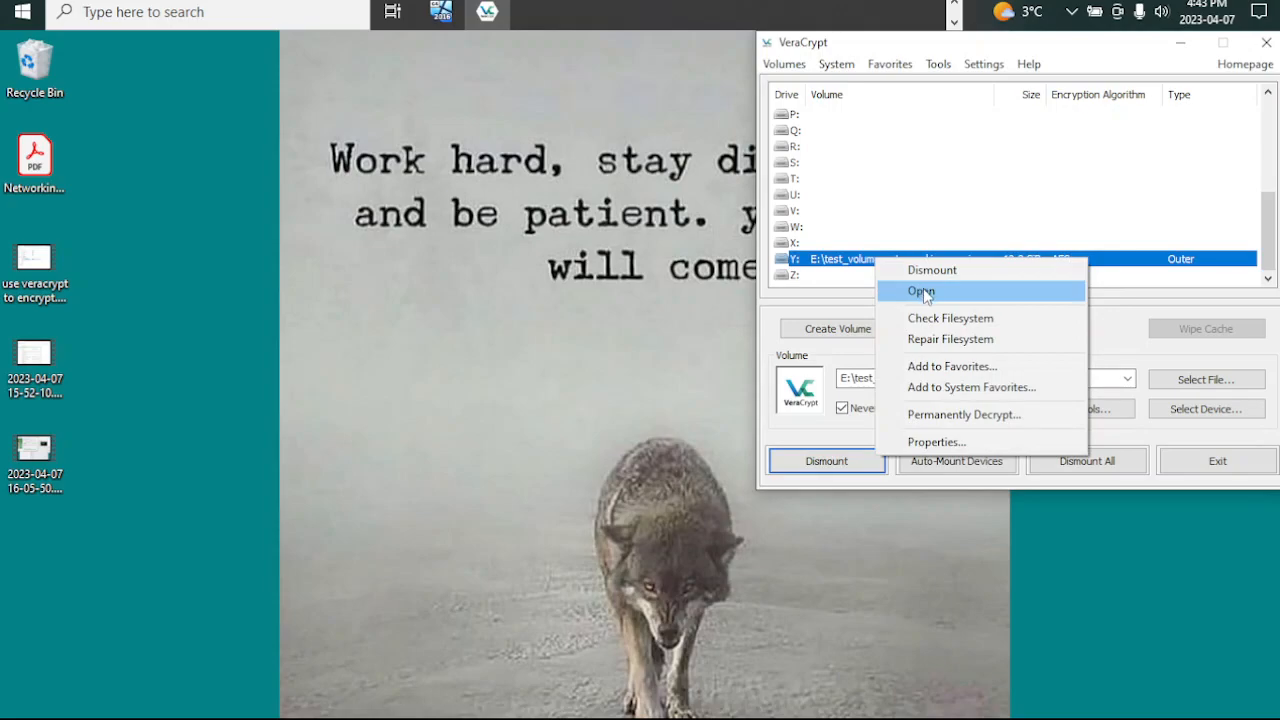
left_click(922, 292)
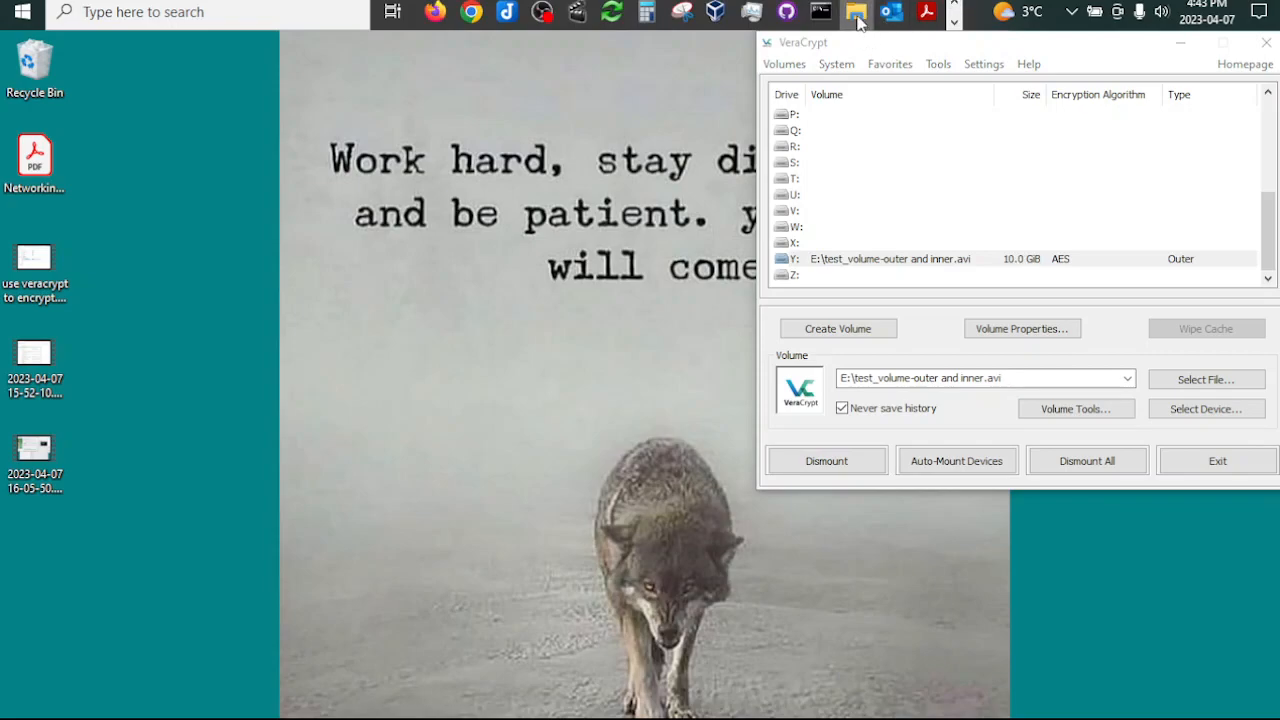
Step: Switch to File Explorer, open Local Disk (Y:) from This PC, and inspect big_file.avi in the outer volume
right_click(856, 12)
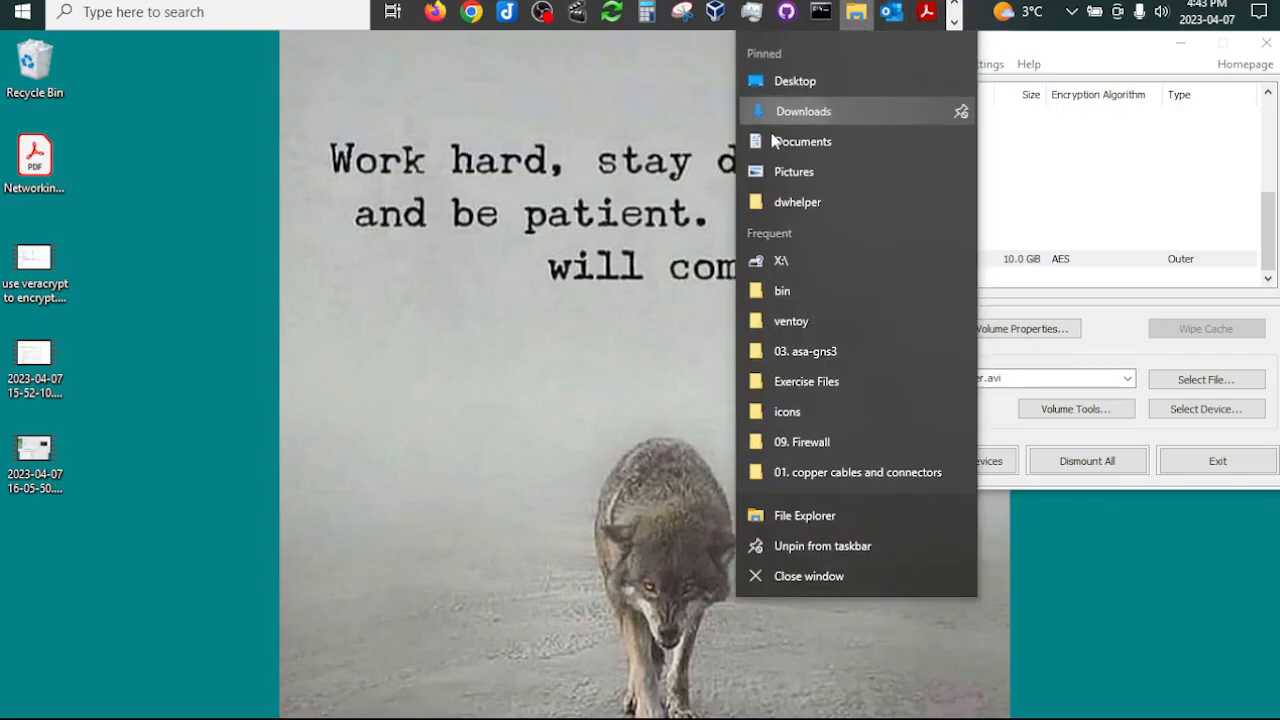
left_click(655, 210)
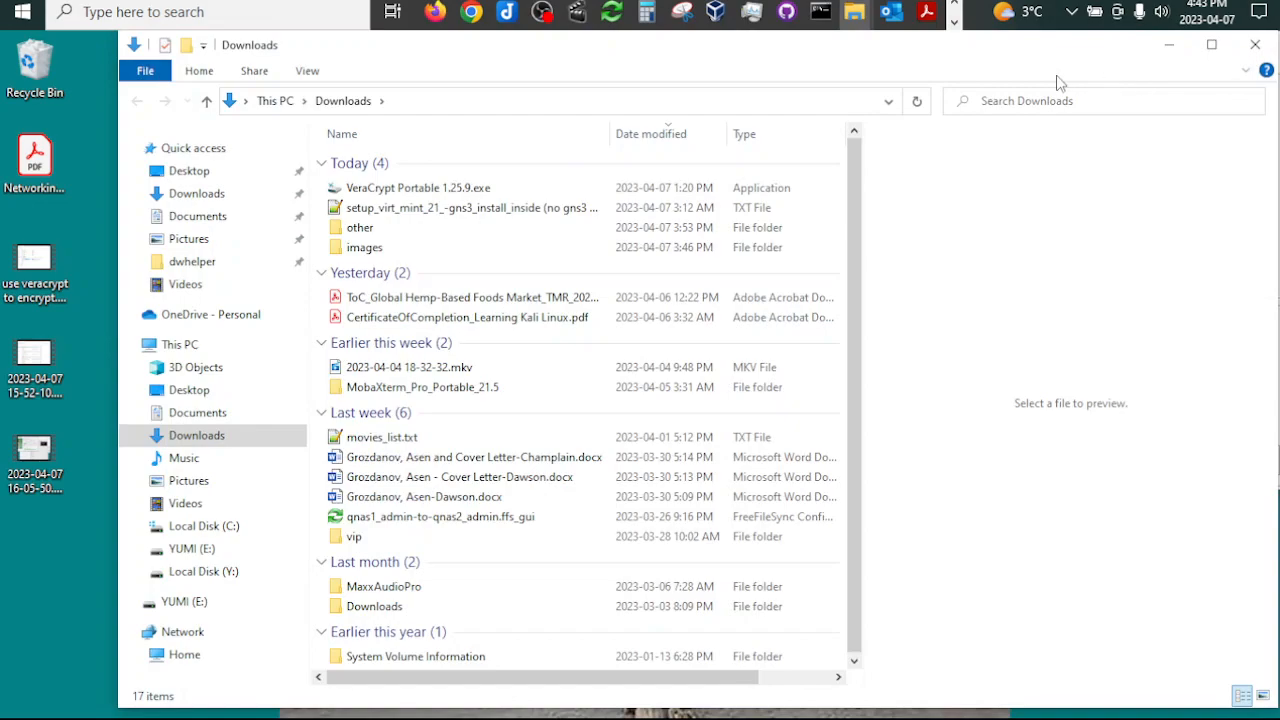
left_click(180, 346)
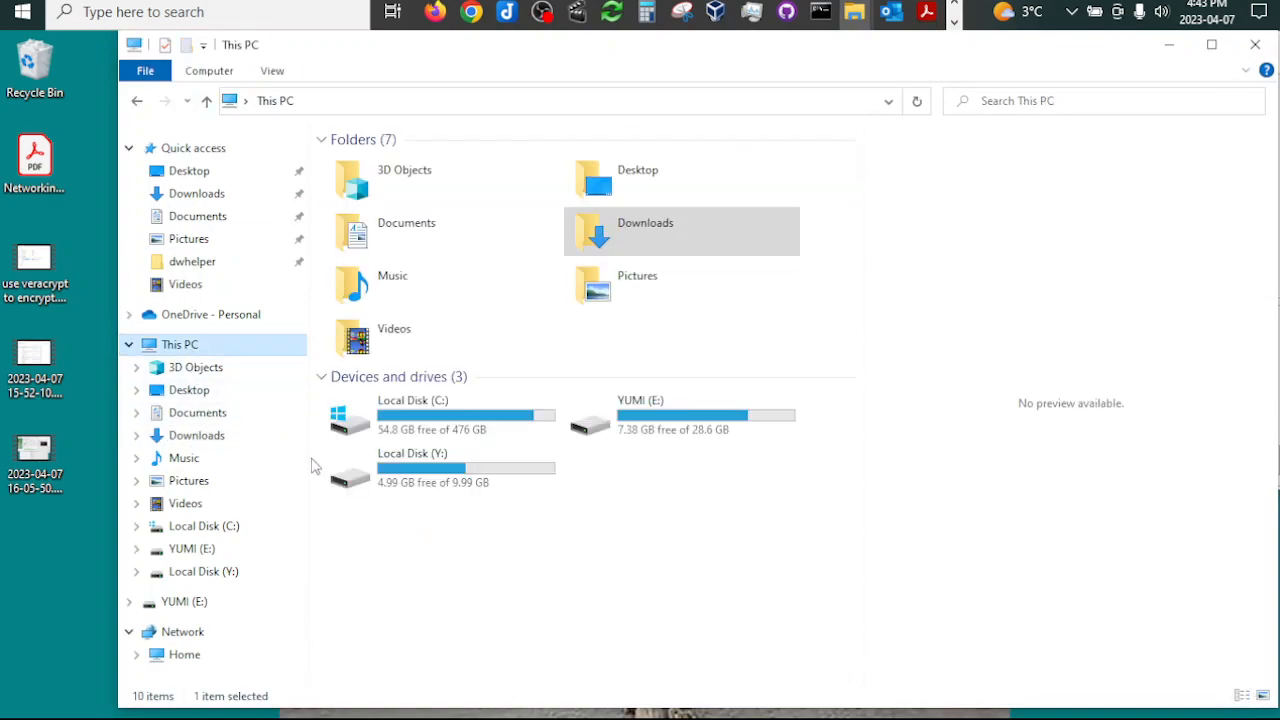
double_click(420, 480)
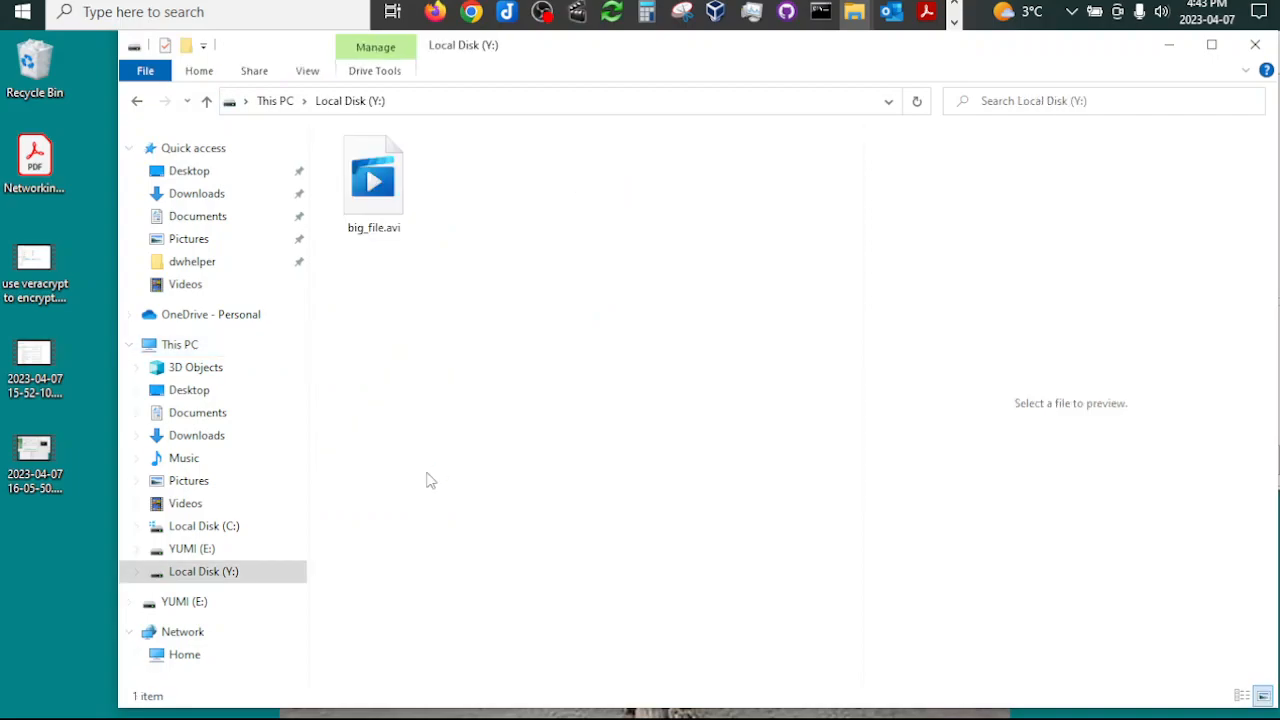
left_click(377, 213)
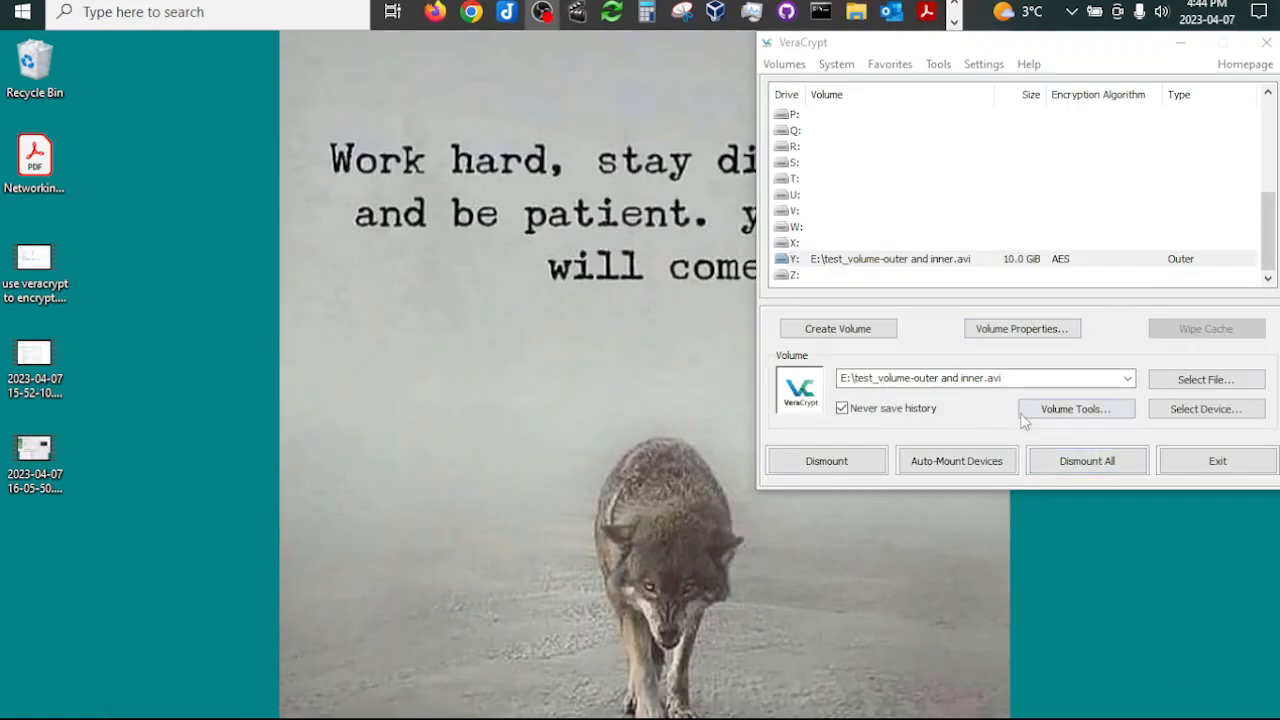
Step: Dismount the outer volume from drive Y:
left_click(868, 461)
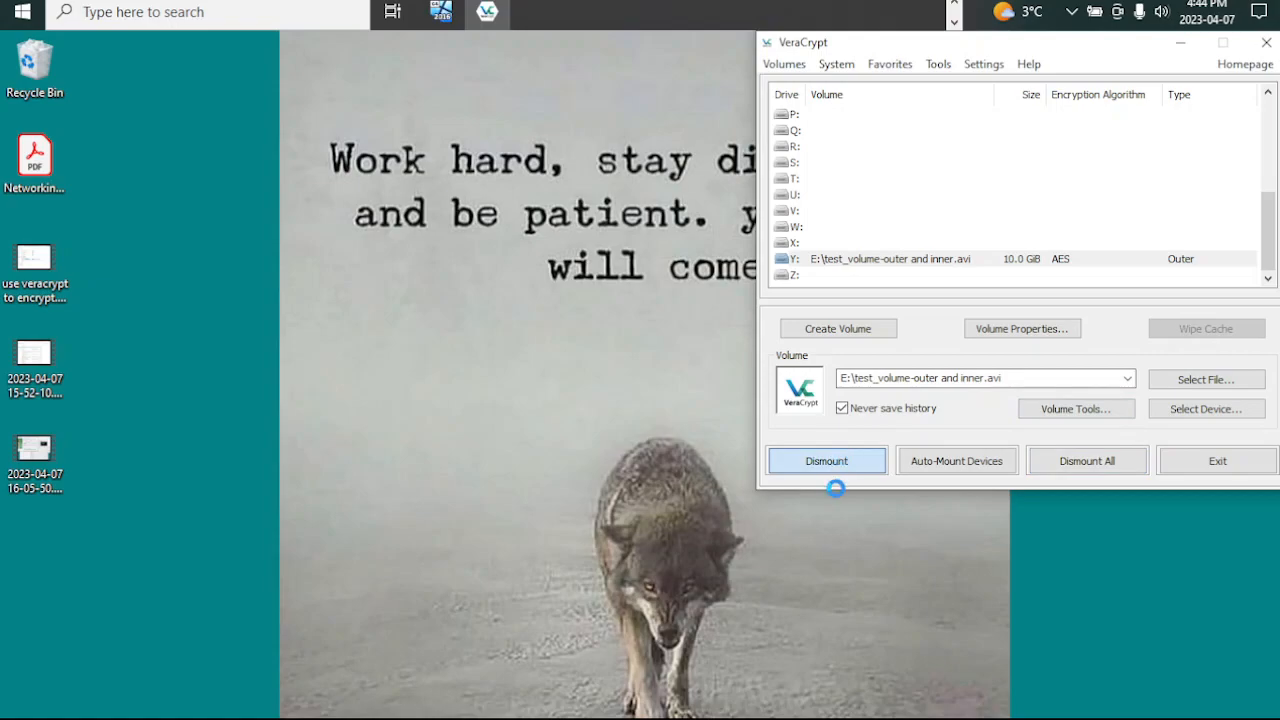